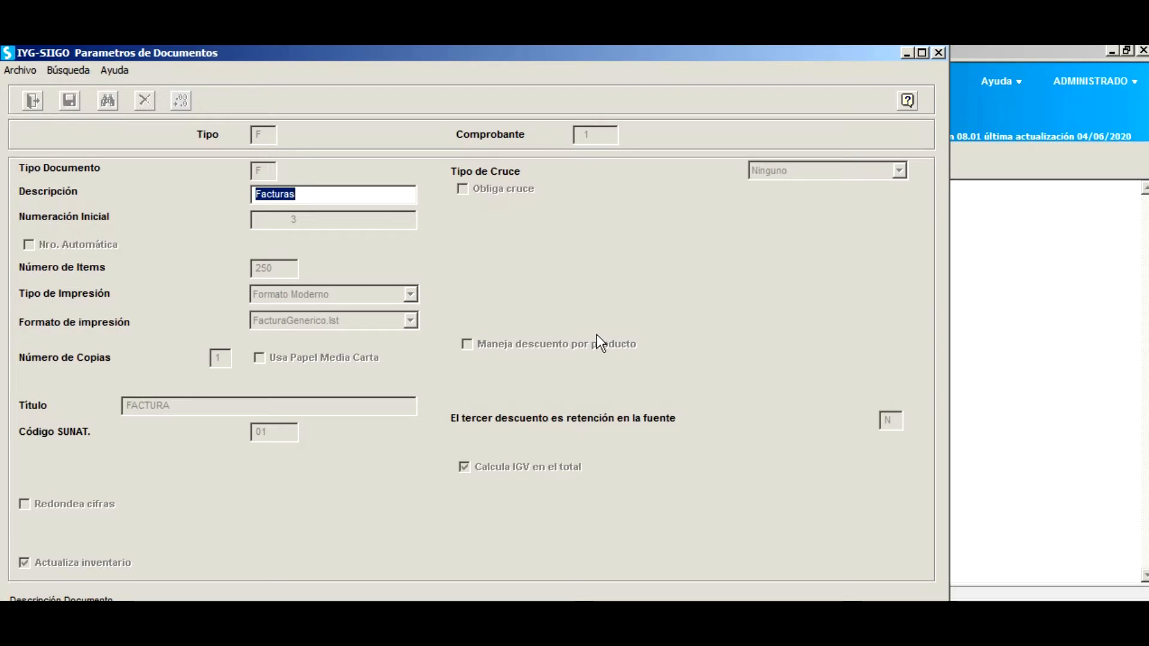
Rename the invoice description to FACTURA VTA with initial numbering 1.
type("FACTU")
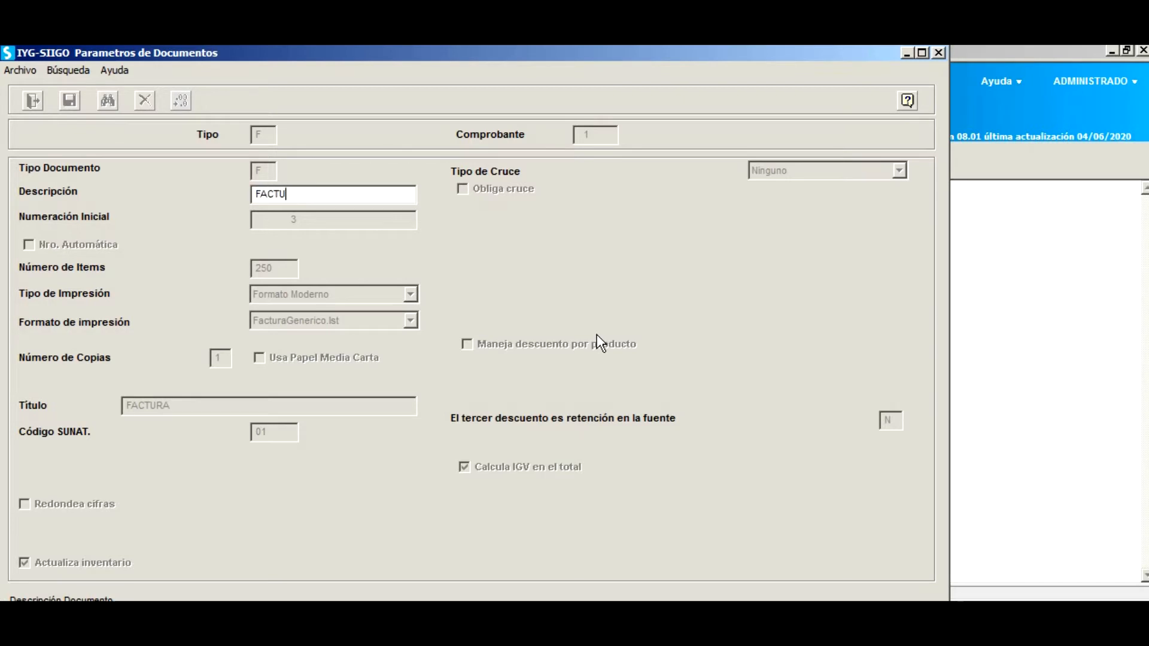
type("RA VTA")
key("Tab")
type("1")
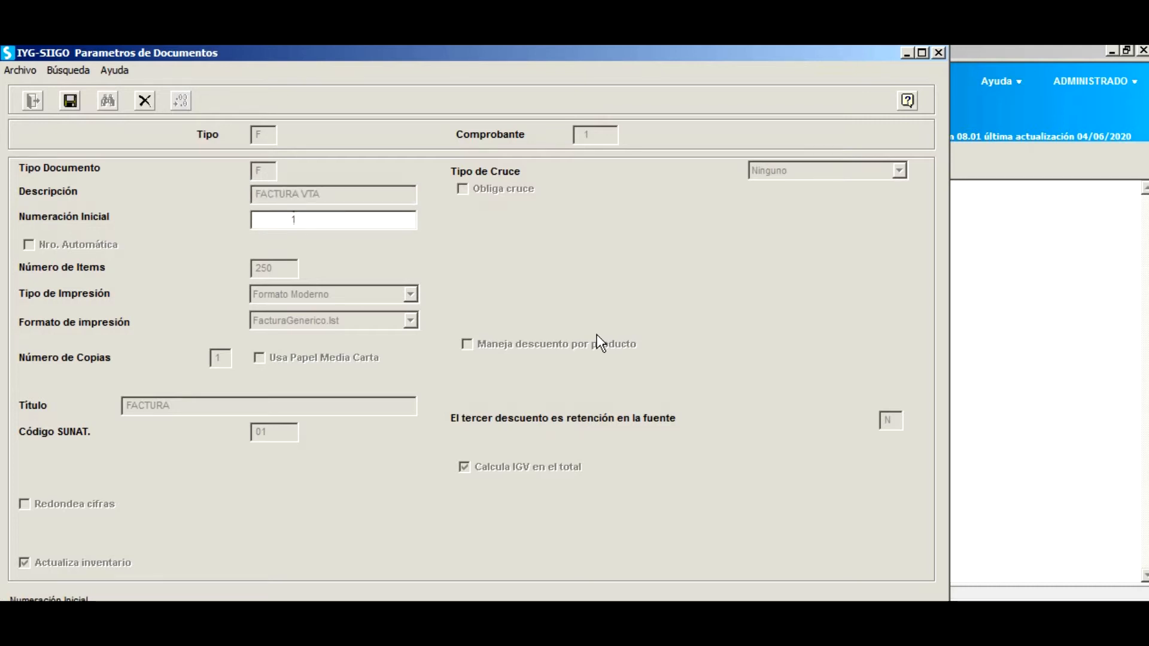
key("Return")
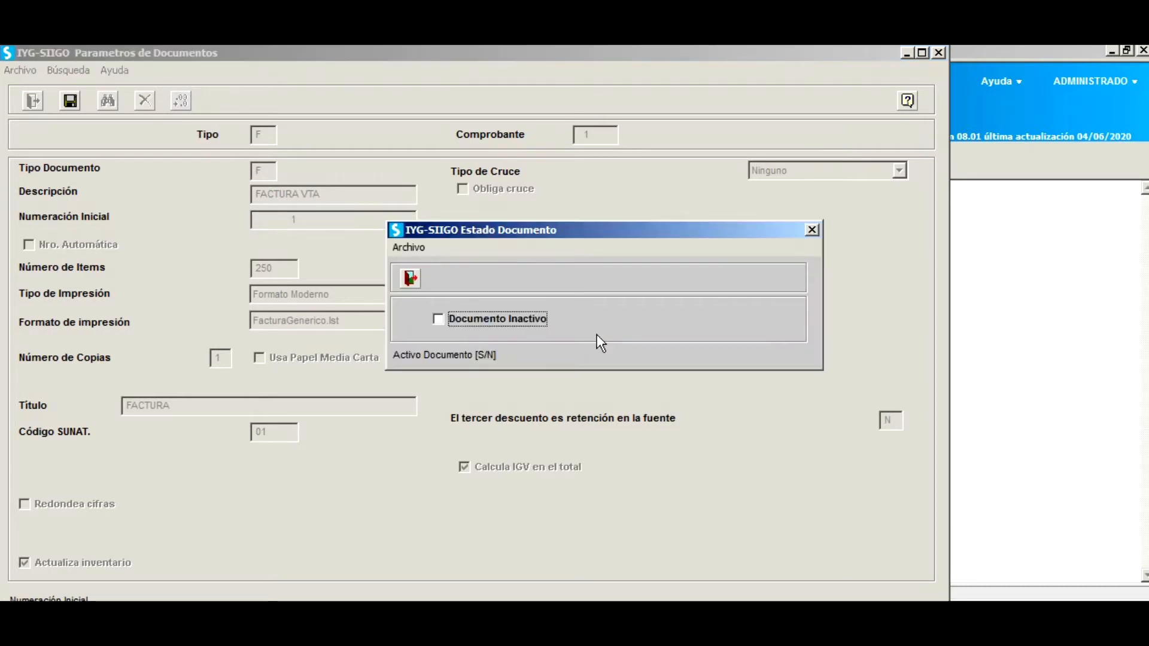
Accept the Estado, Secuencias and Moneda prompts, then dismiss the electronic codes prompt.
key("Return")
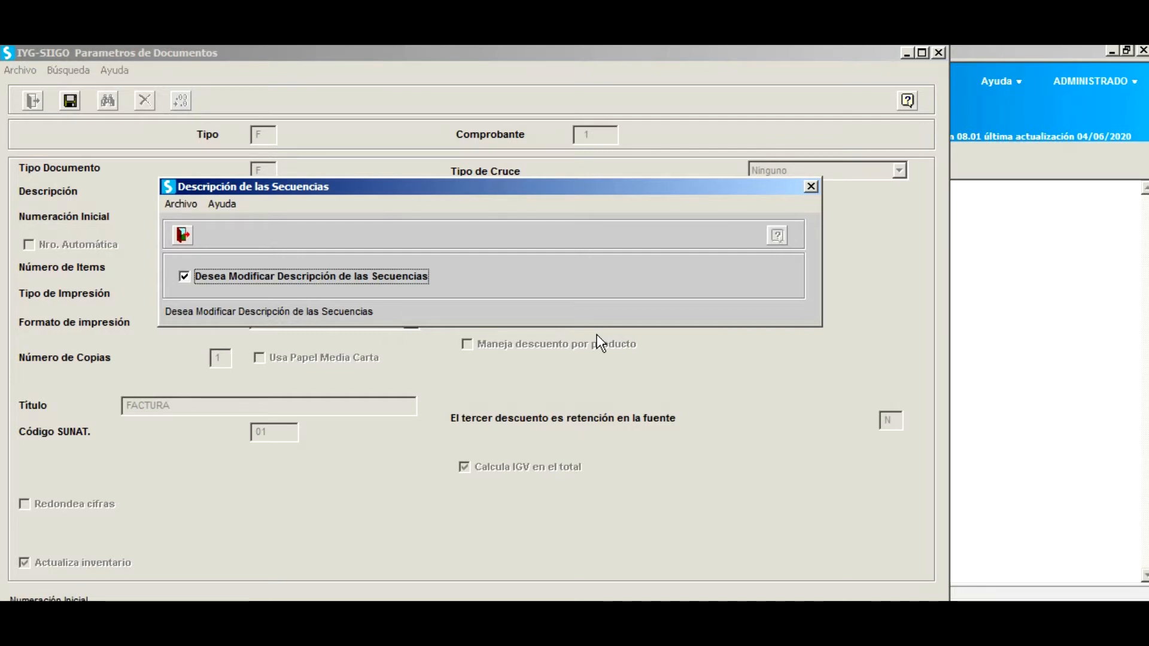
key("Return")
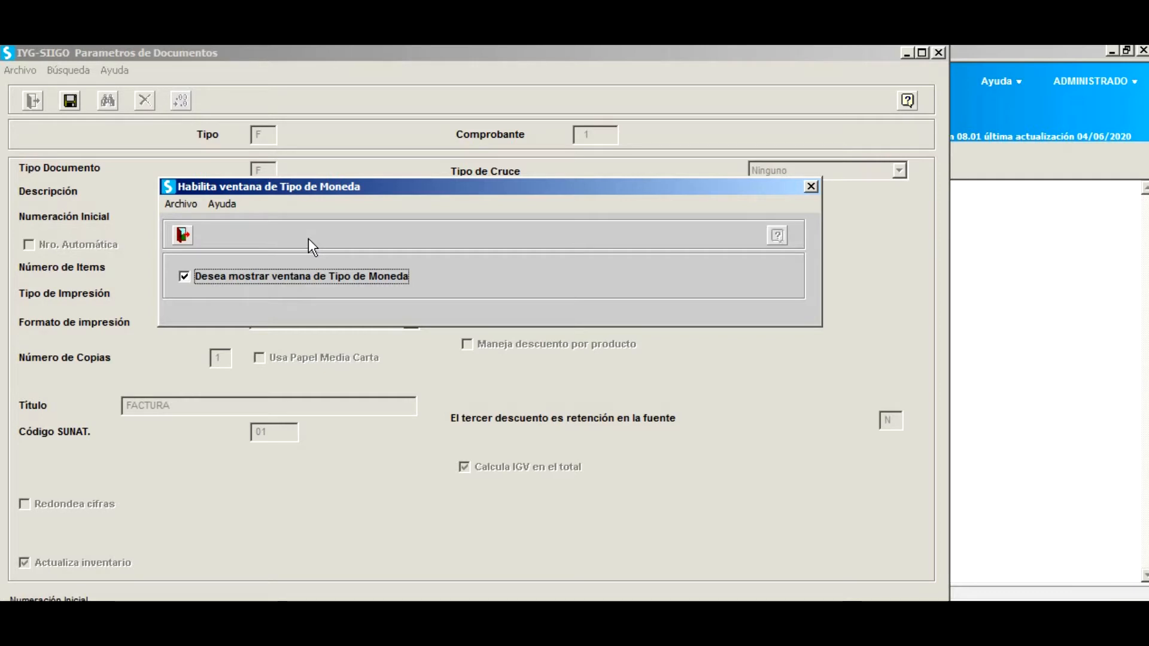
key("Return")
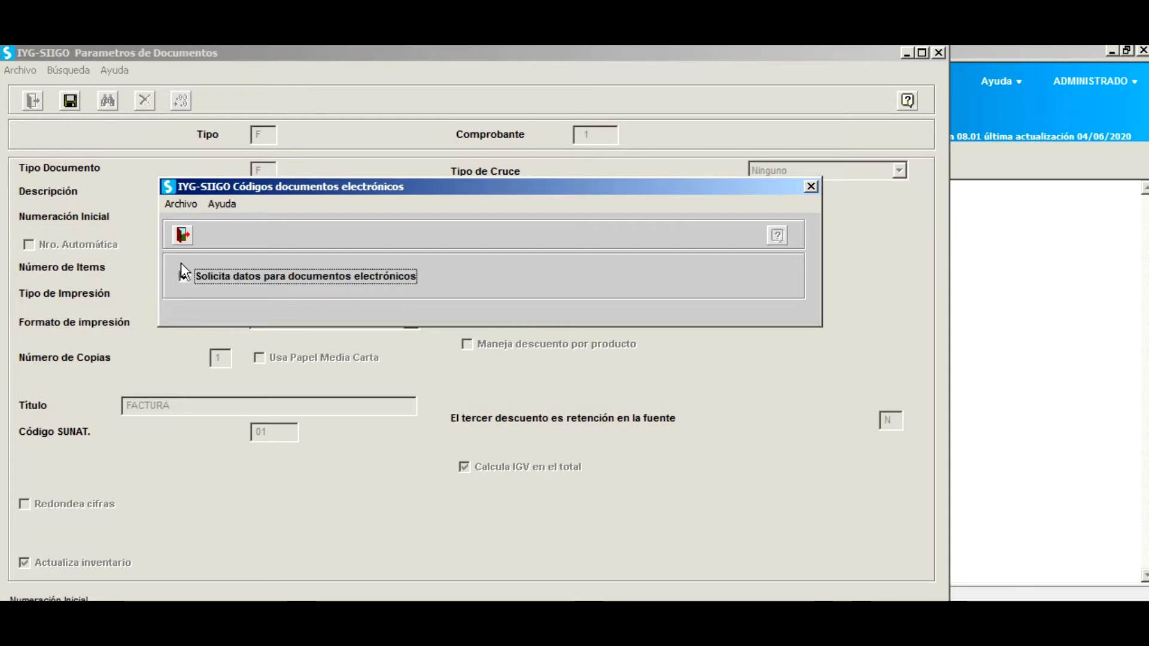
key("Escape")
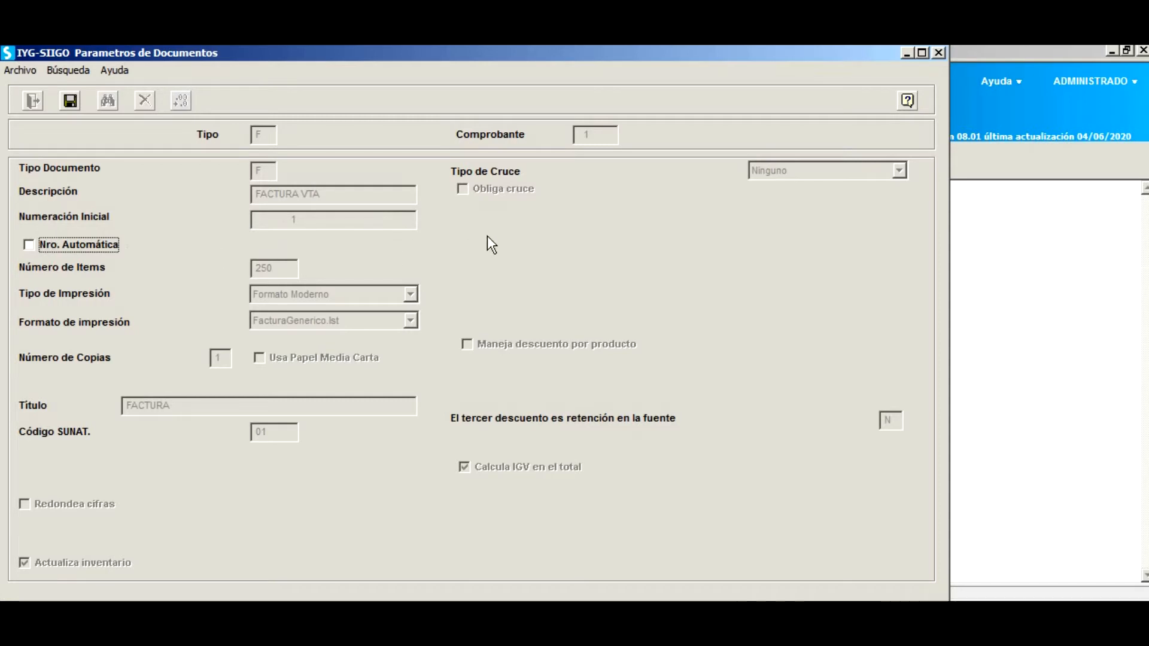
Keep automatic numbering off and 250 items, and set print type to Página Completa.
key("Tab")
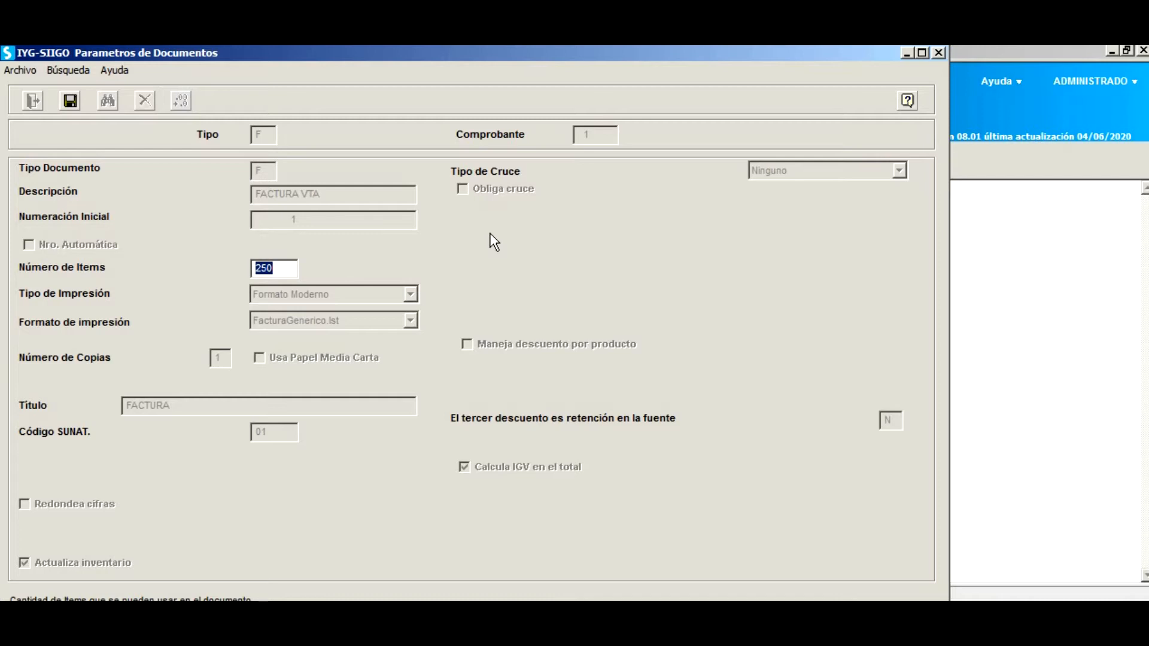
key("Tab")
left_click(411, 294)
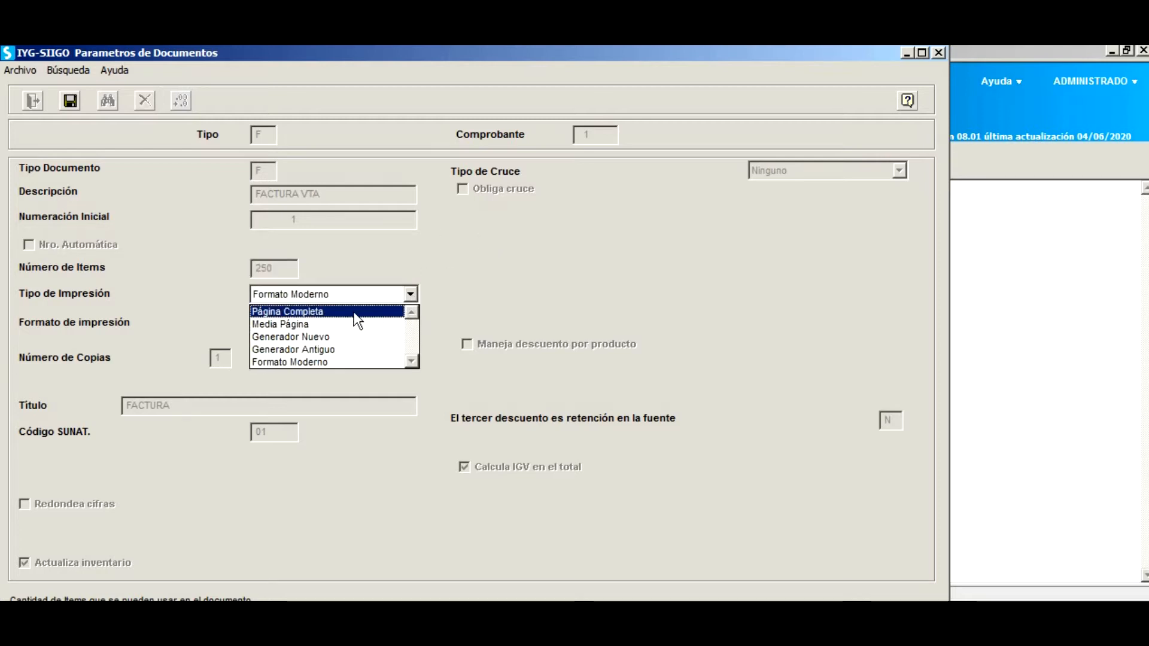
left_click(357, 318)
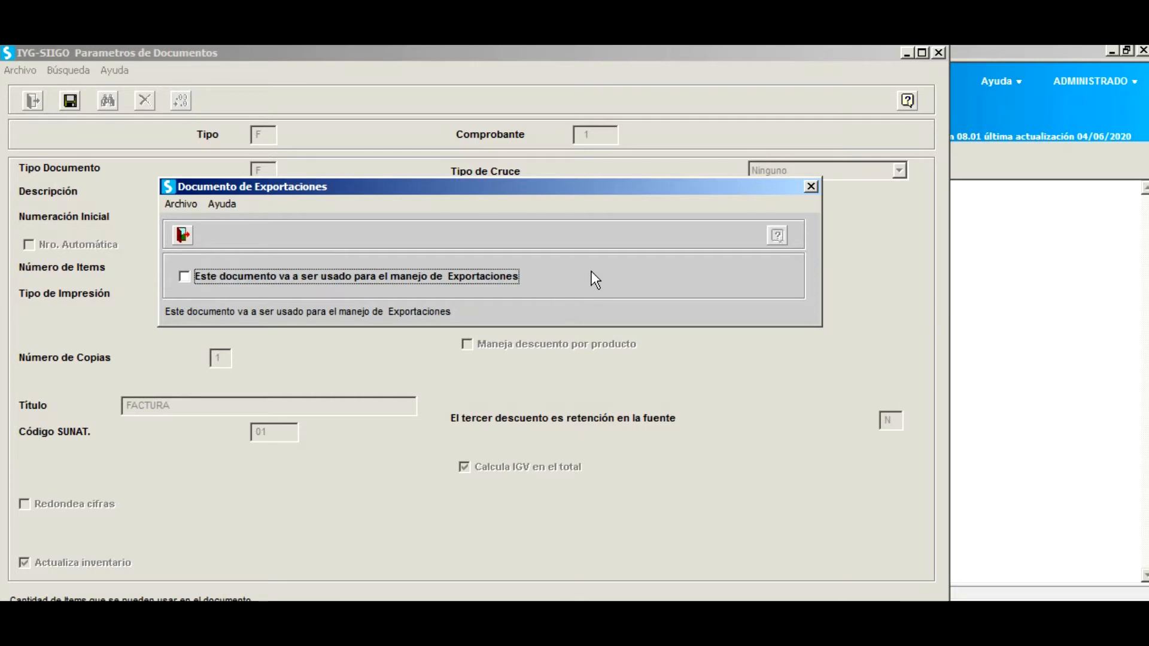
Decline exports, keep 1 copy, and change the title to FACTURA DE VENTA.
key("Return")
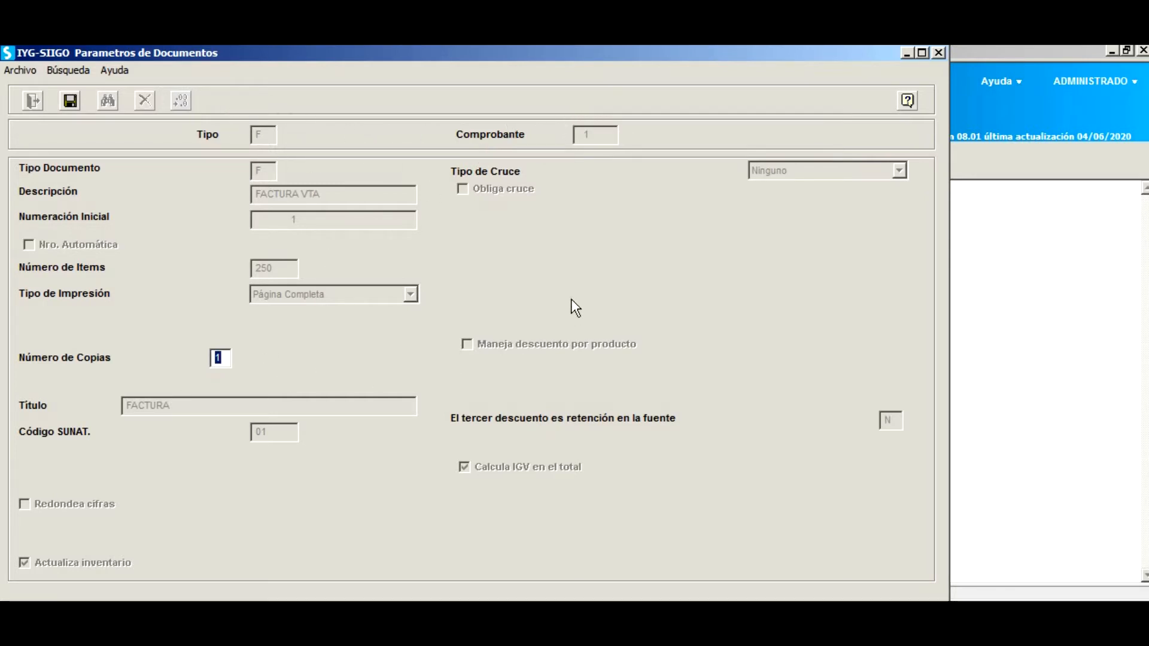
key("Return")
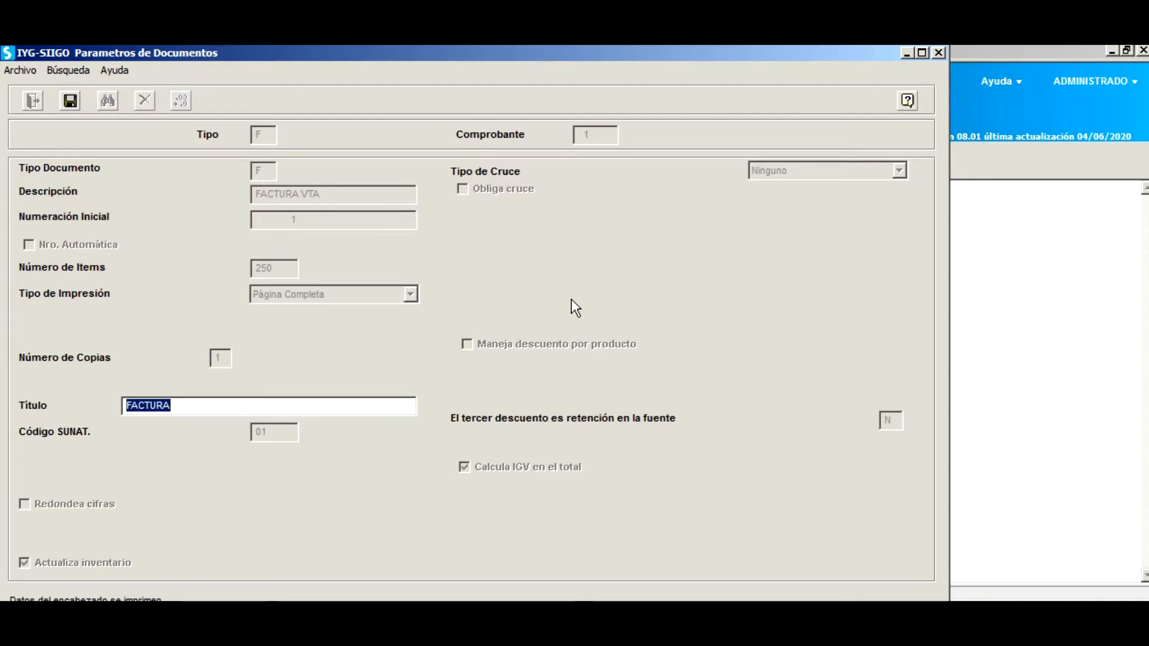
key("End")
type("DE V")
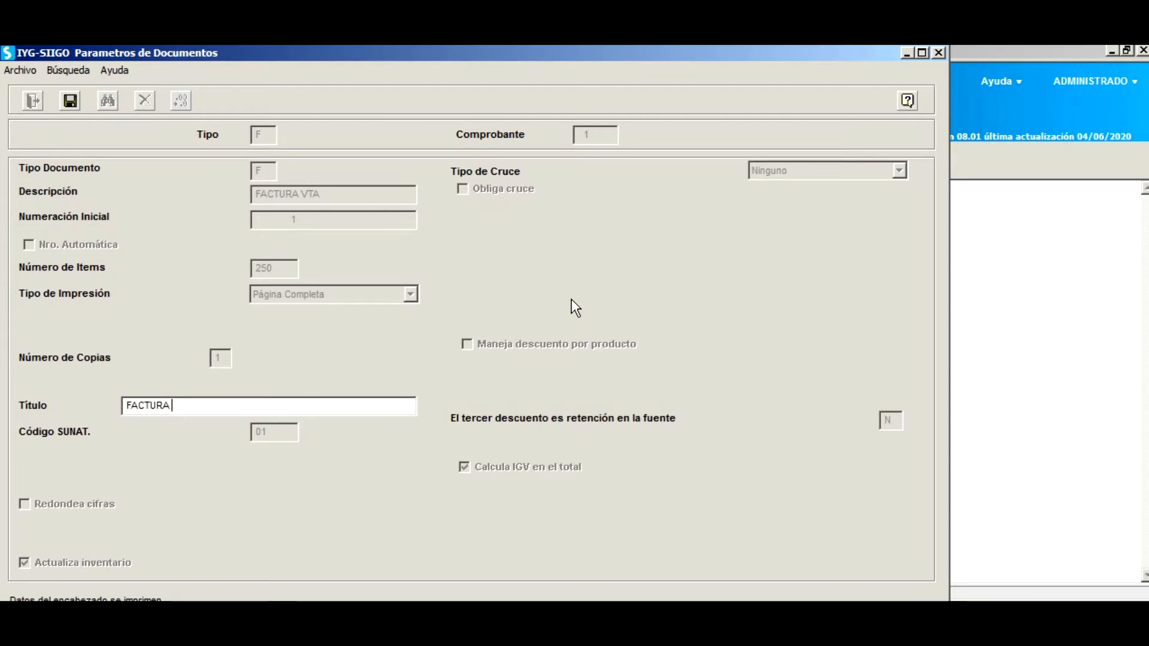
type("ENTA")
key("Return")
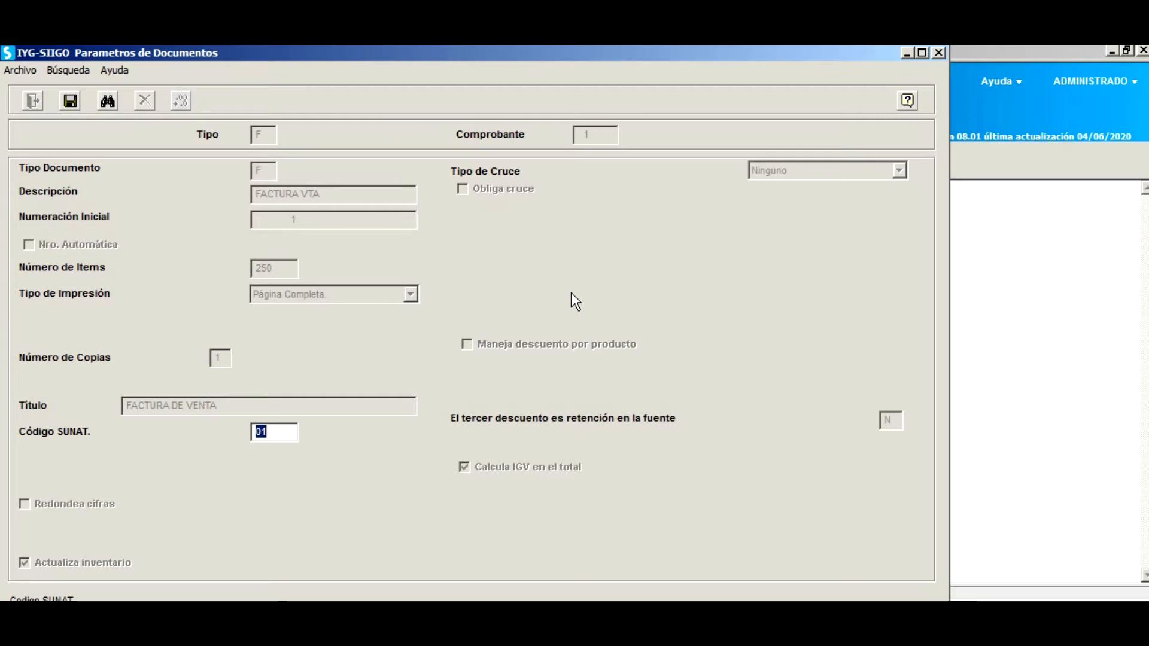
Pick SUNAT code 01 Factura from the F2 list and leave Consignación unchecked.
key("F2")
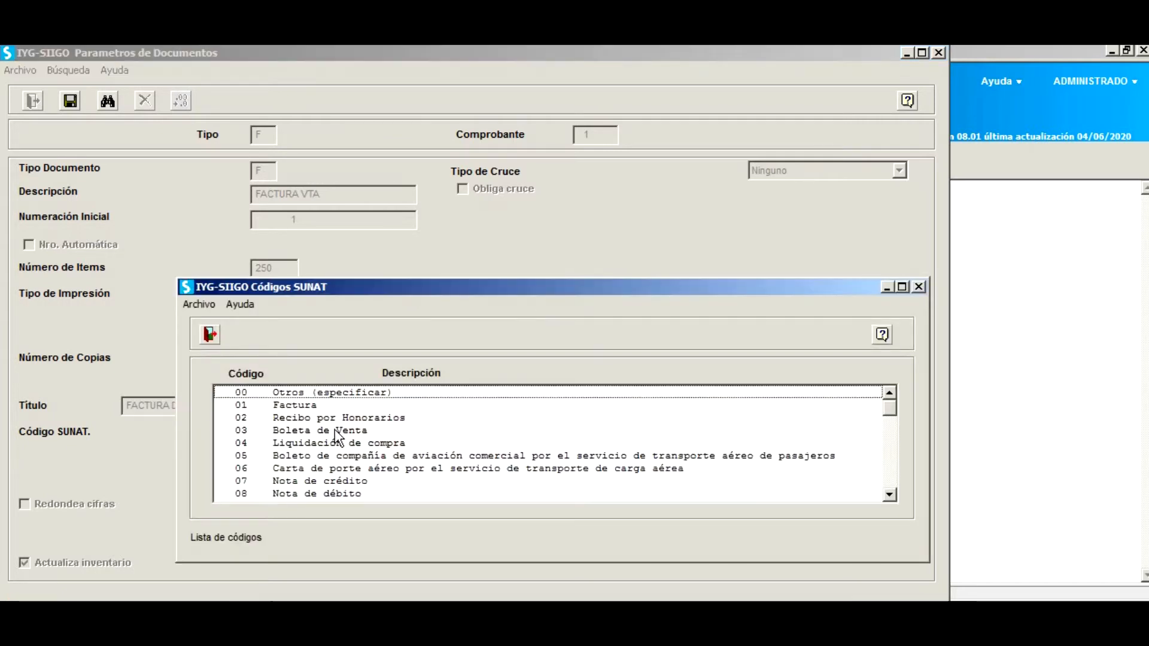
double_click(295, 407)
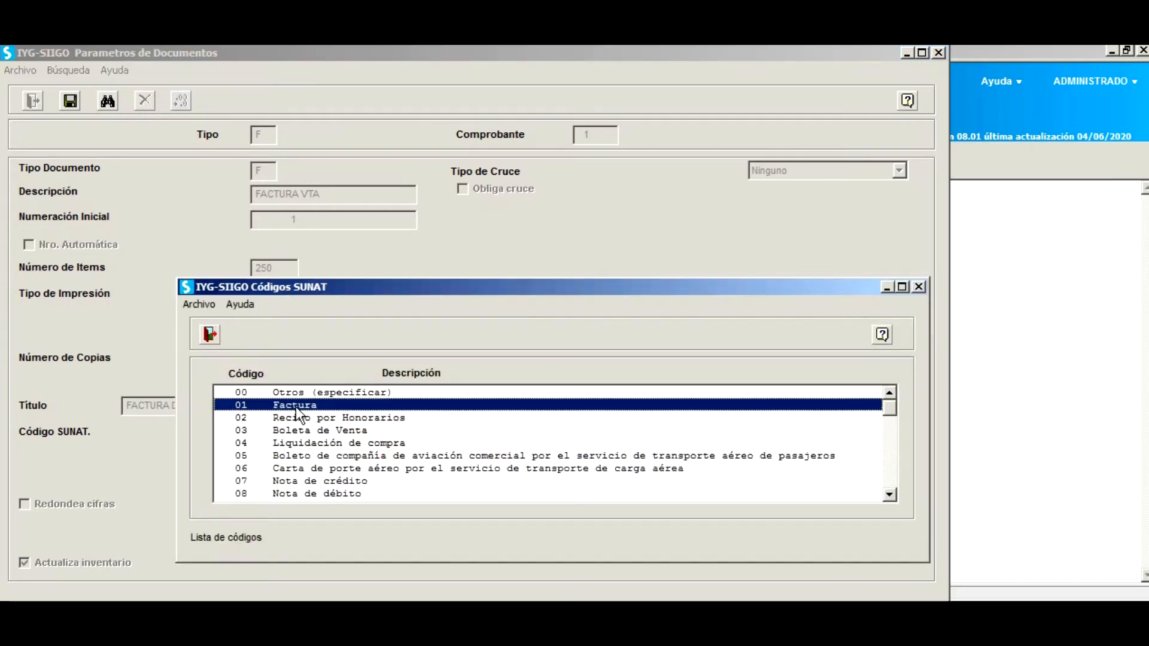
left_click_drag(497, 335, 602, 342)
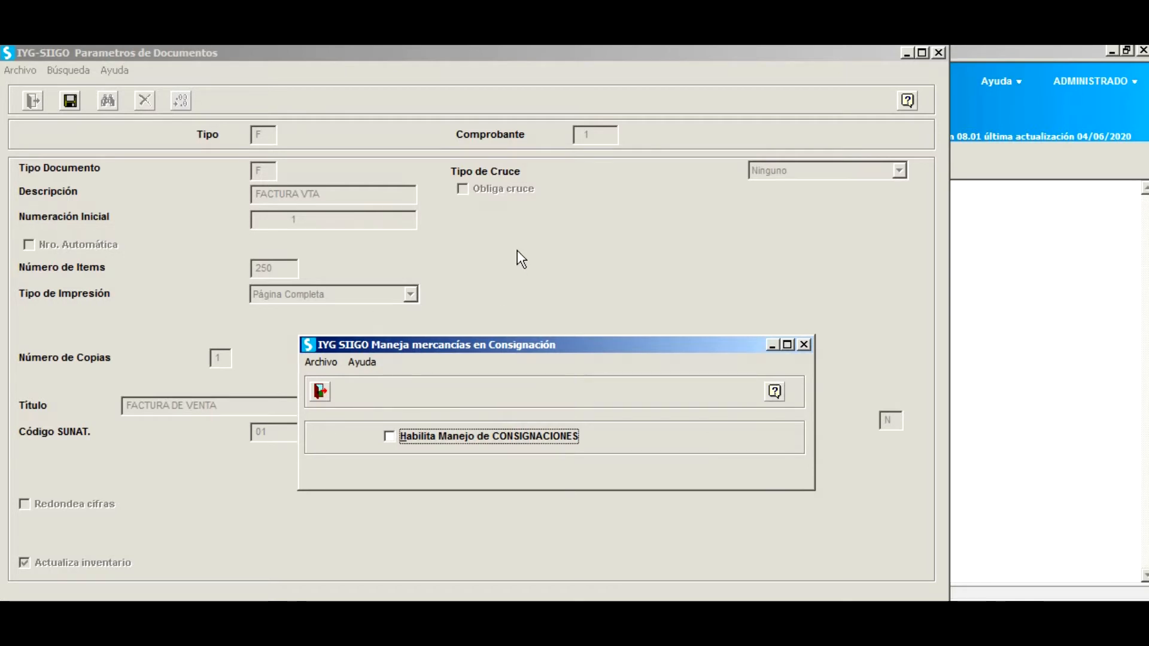
key("Return")
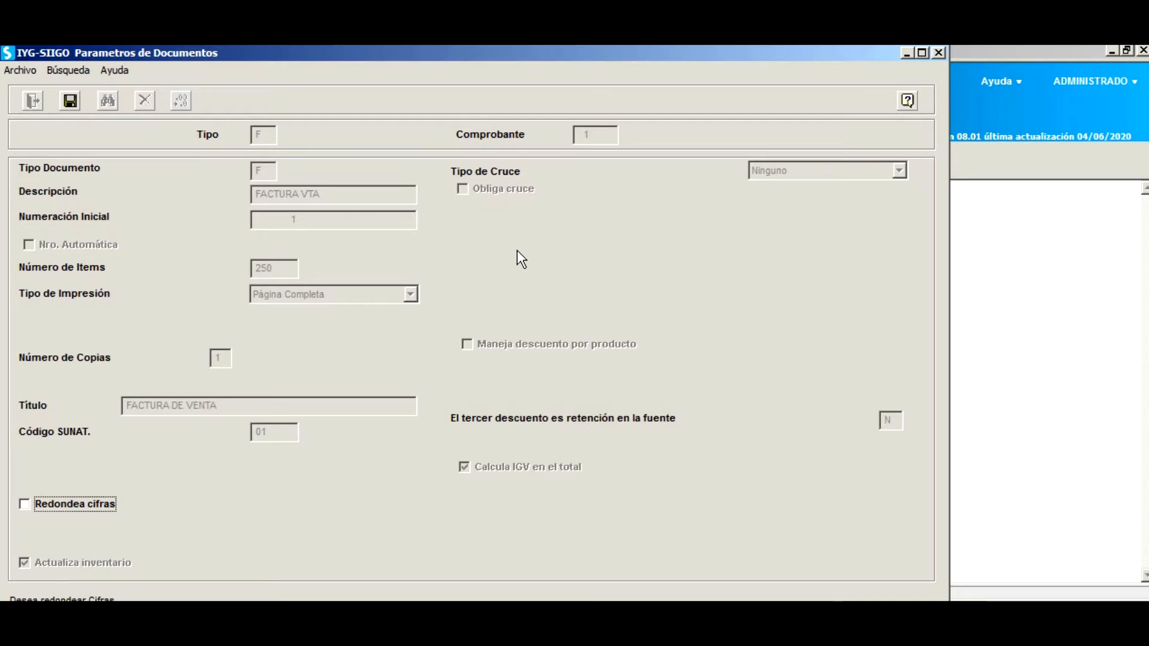
Keep rounding off, uncheck Actualiza inventario, and check Maneja descuento por producto.
key("Return")
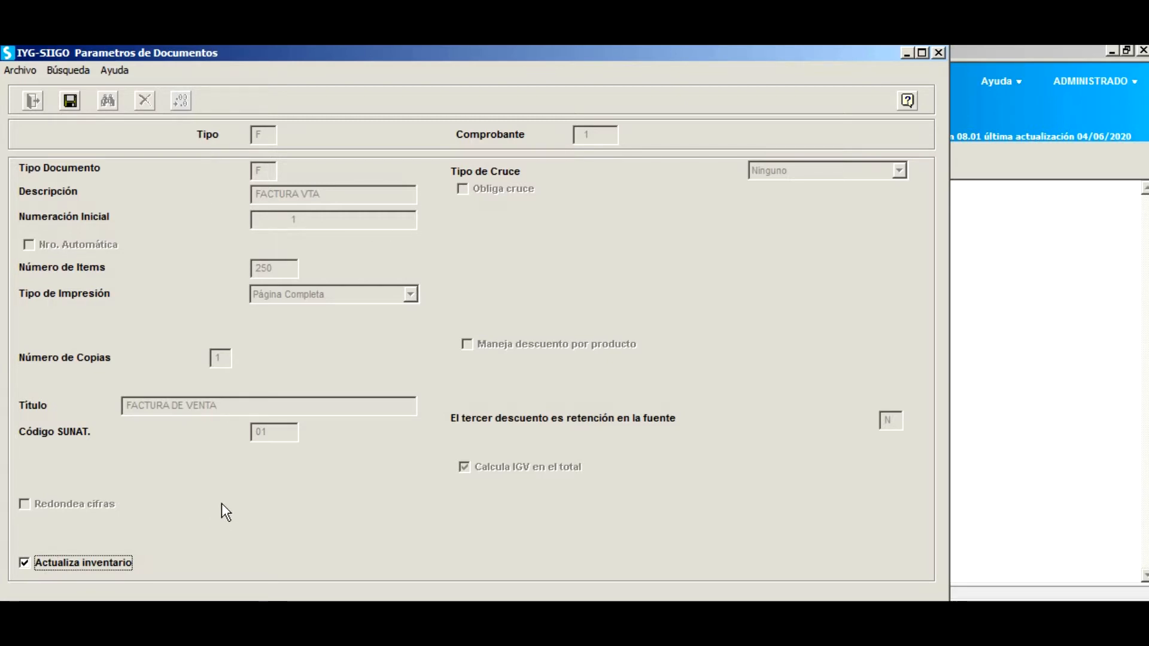
left_click(26, 564)
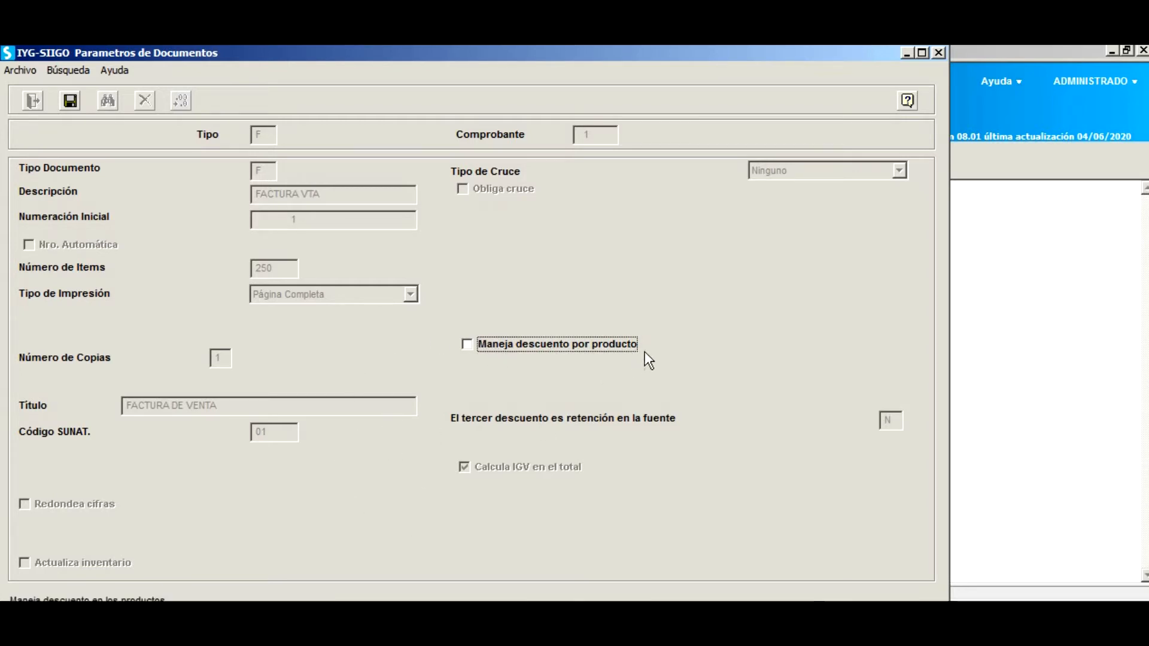
left_click(468, 346)
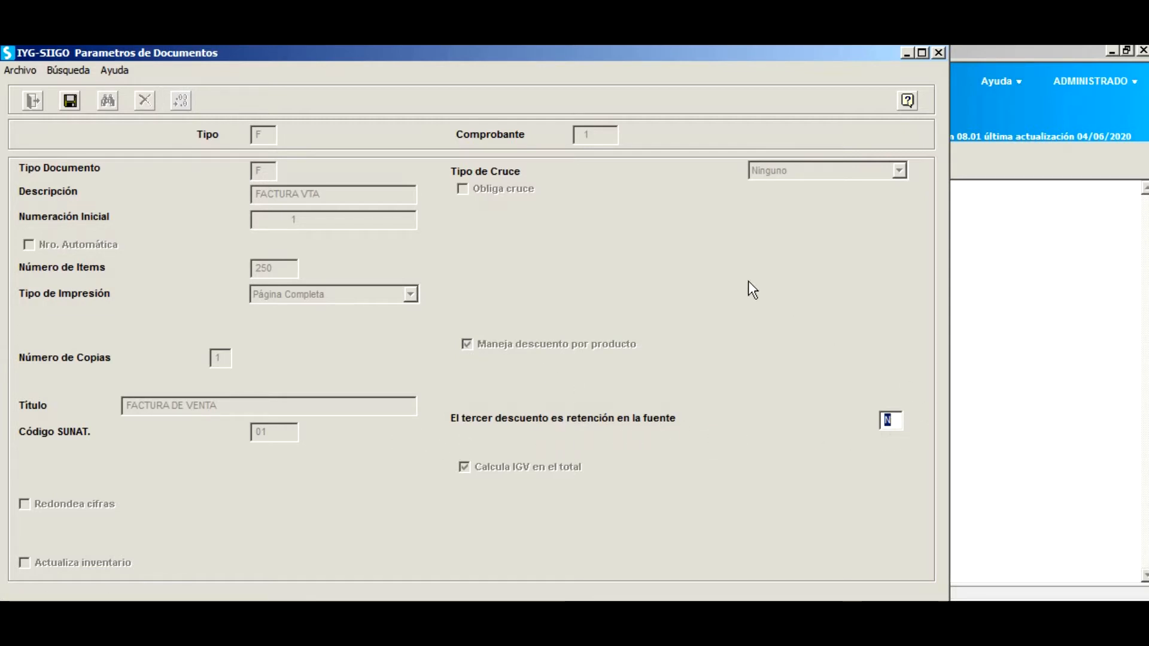
Keep the third discount as non-withholding and choose Cruza con Remisión as crossing type.
key("Return")
key("Return")
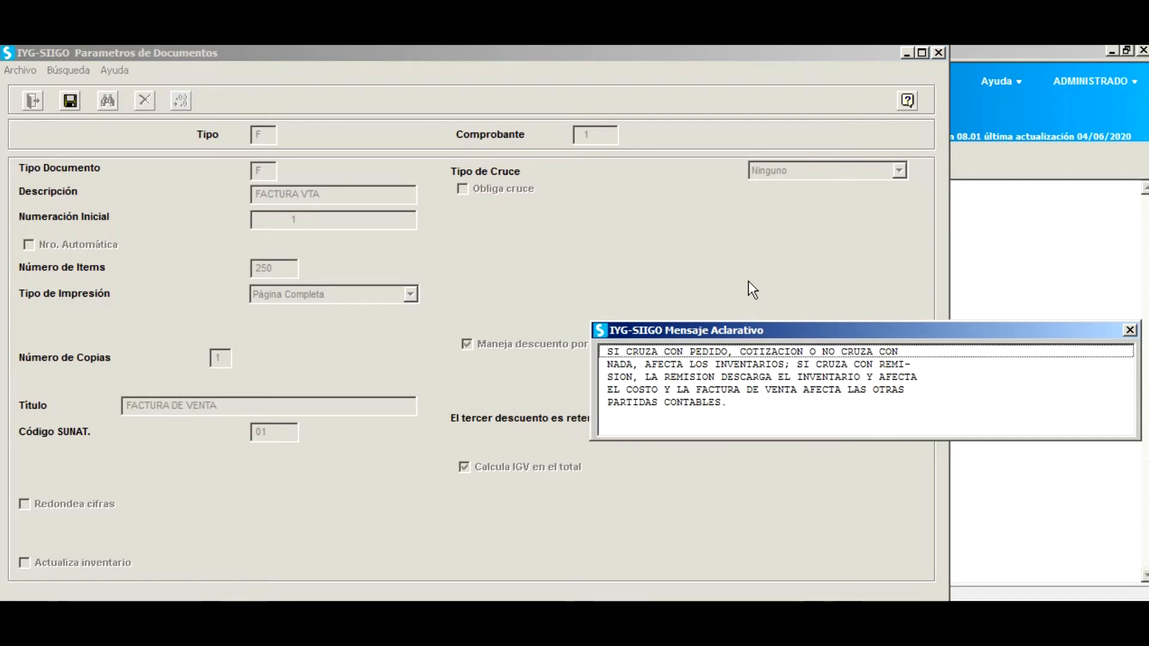
key("Return")
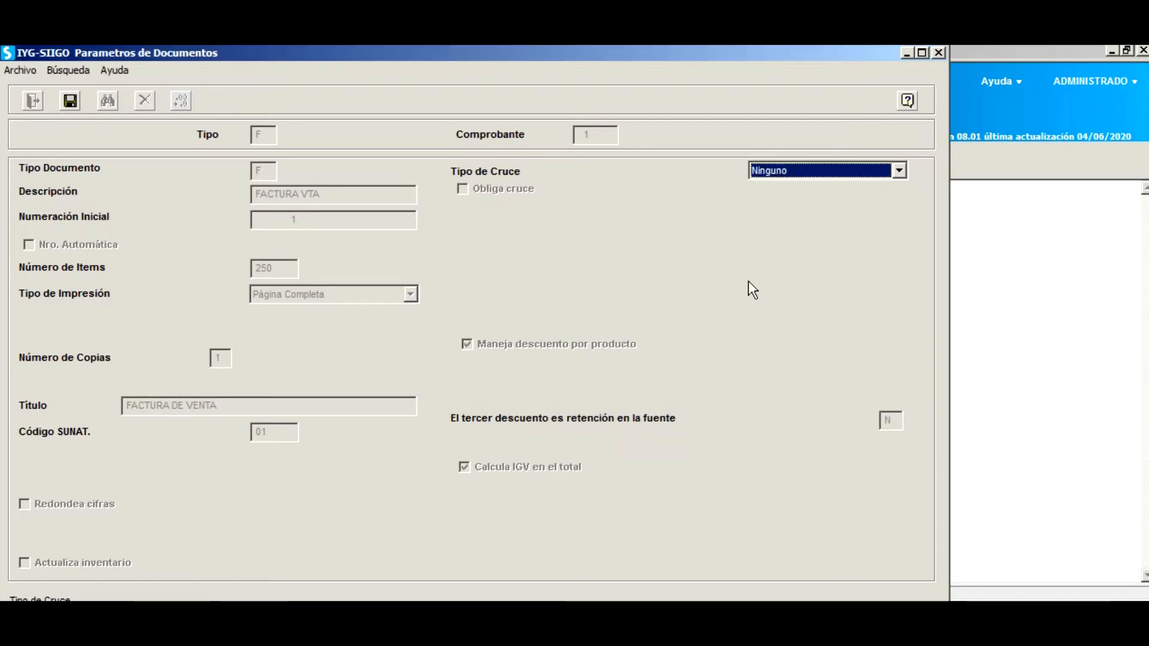
left_click(899, 173)
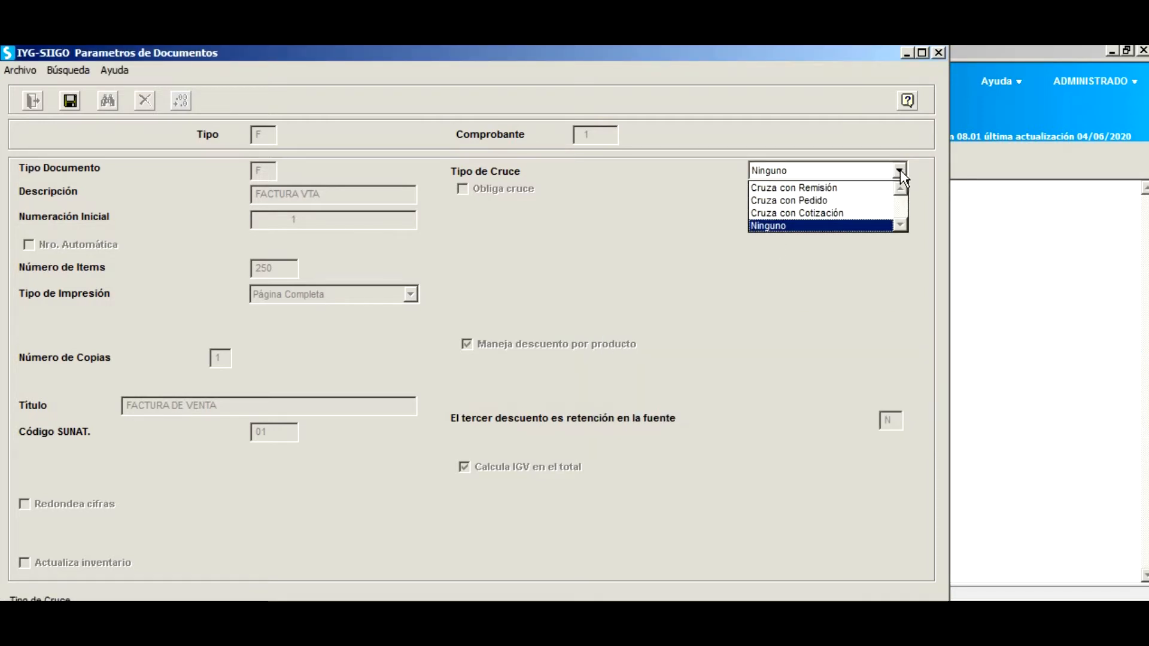
left_click(847, 188)
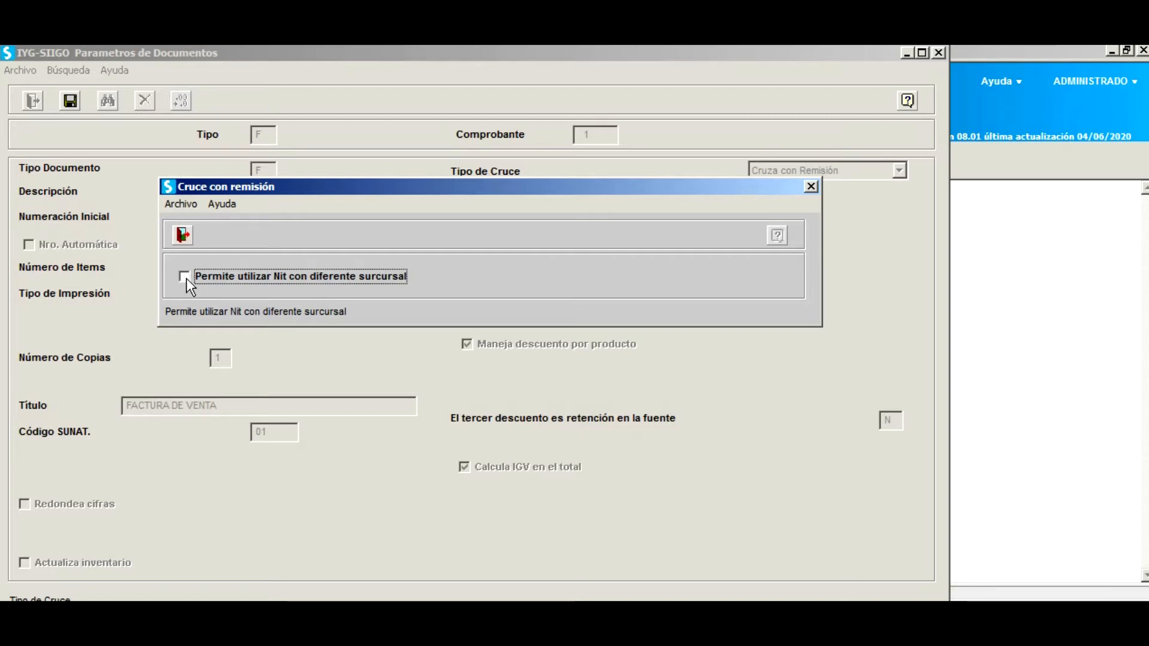
Leave the different-branch, kept-descriptions and delivery-note crossing options unchecked.
key("Return")
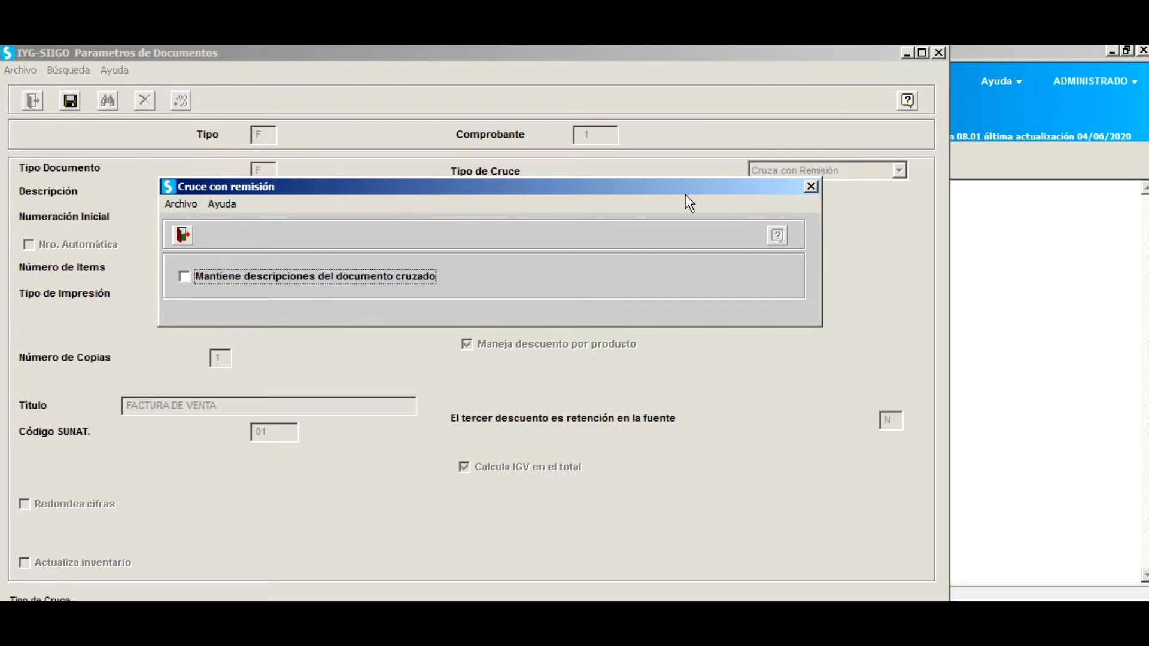
left_click_drag(666, 192, 709, 221)
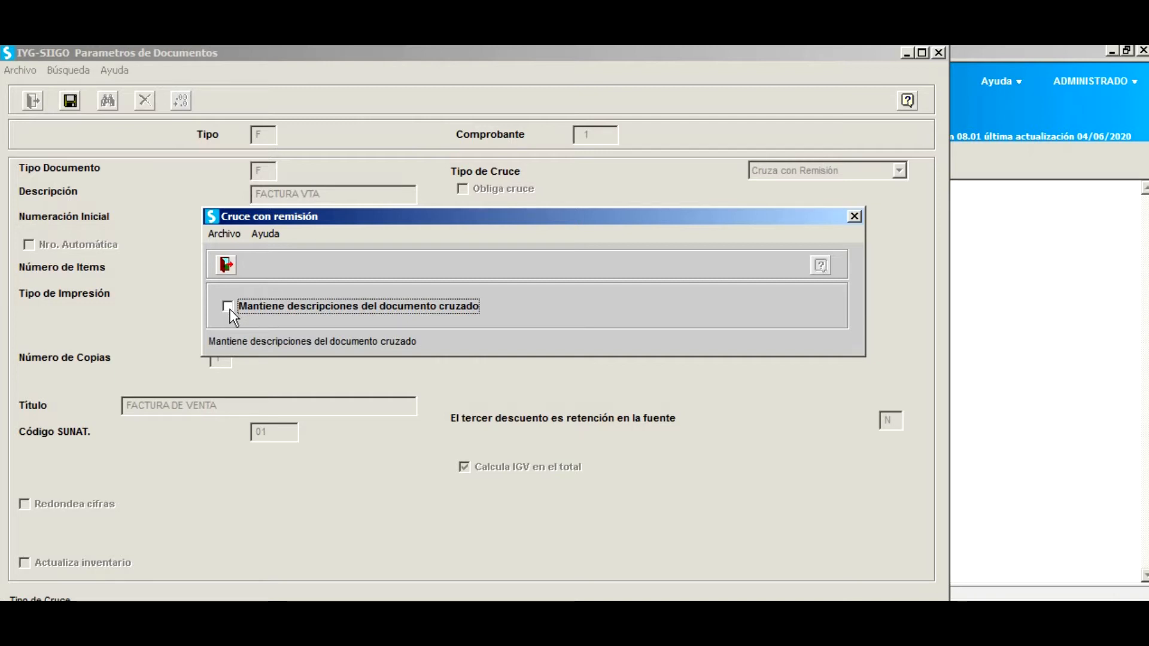
key("Return")
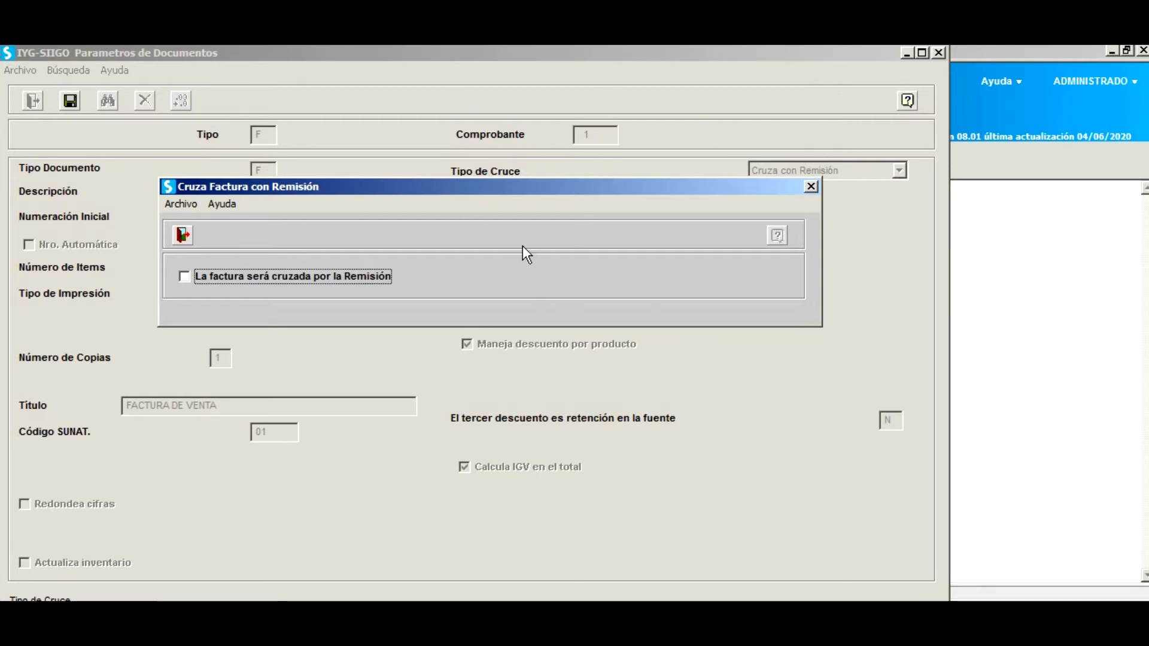
key("Escape")
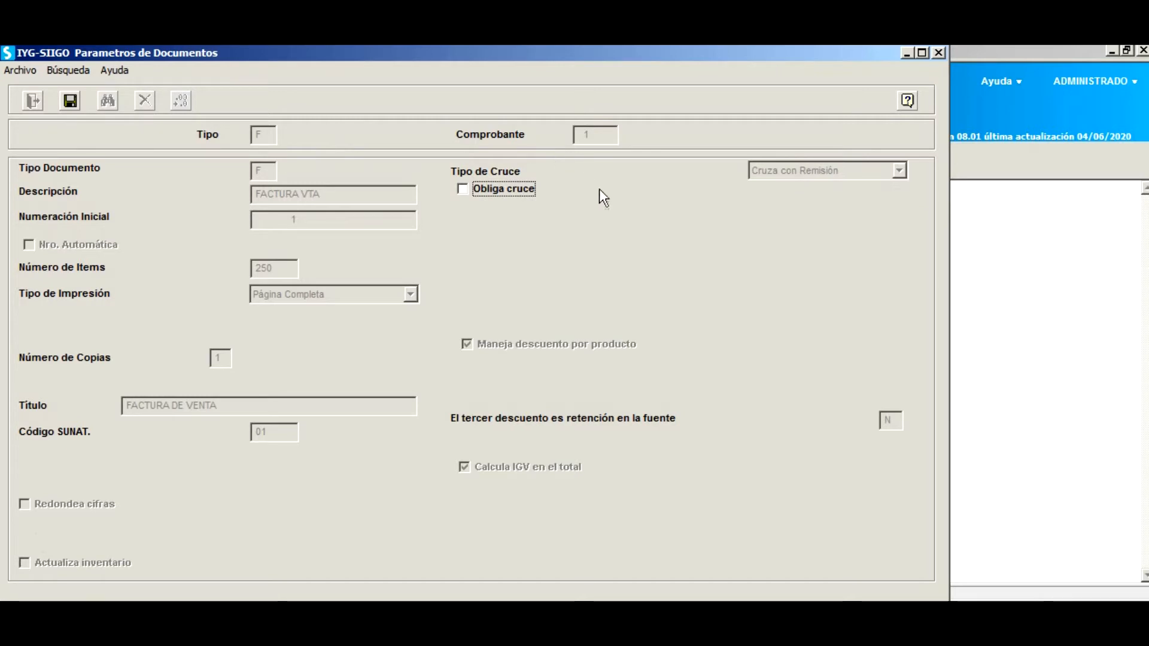
Set the mandatory-crossing checkbox, then leave Consolida Productos unchecked.
left_click(463, 189)
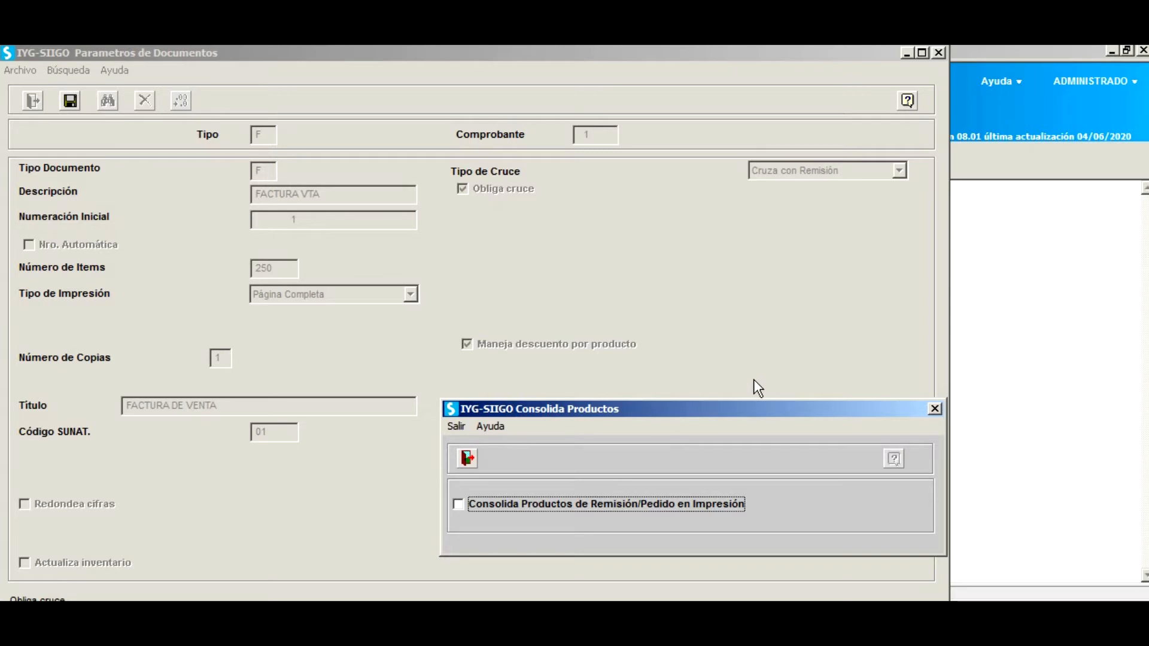
key("Return")
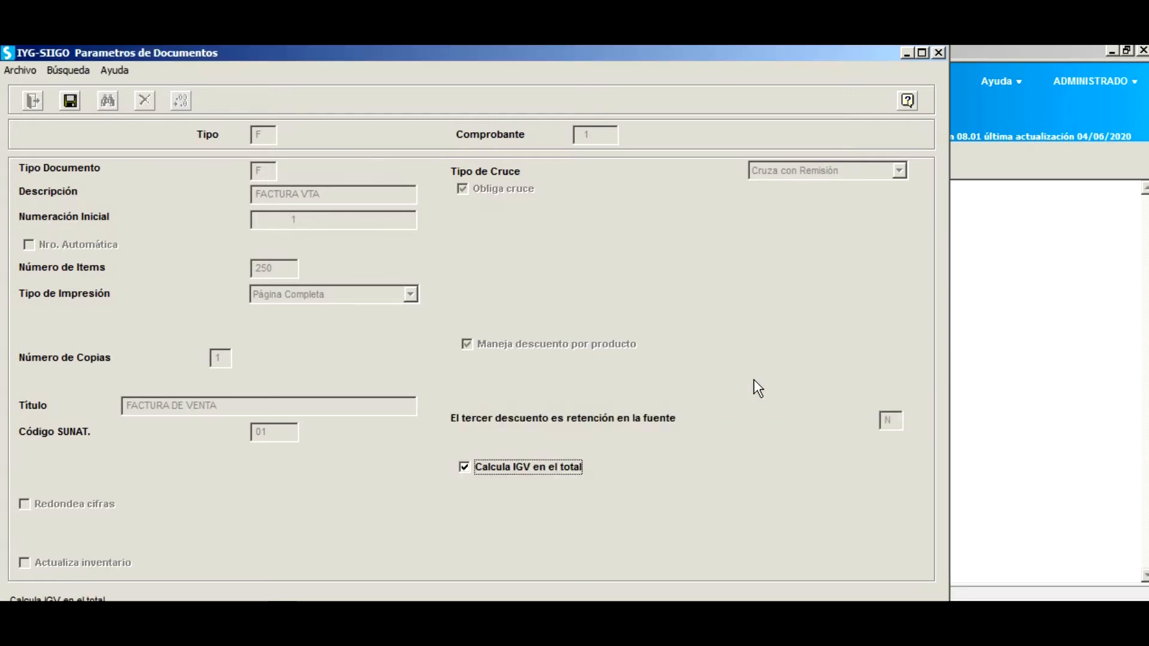
Step through the discount and charge fields to the Cargo 3 IGV charge.
key("Return")
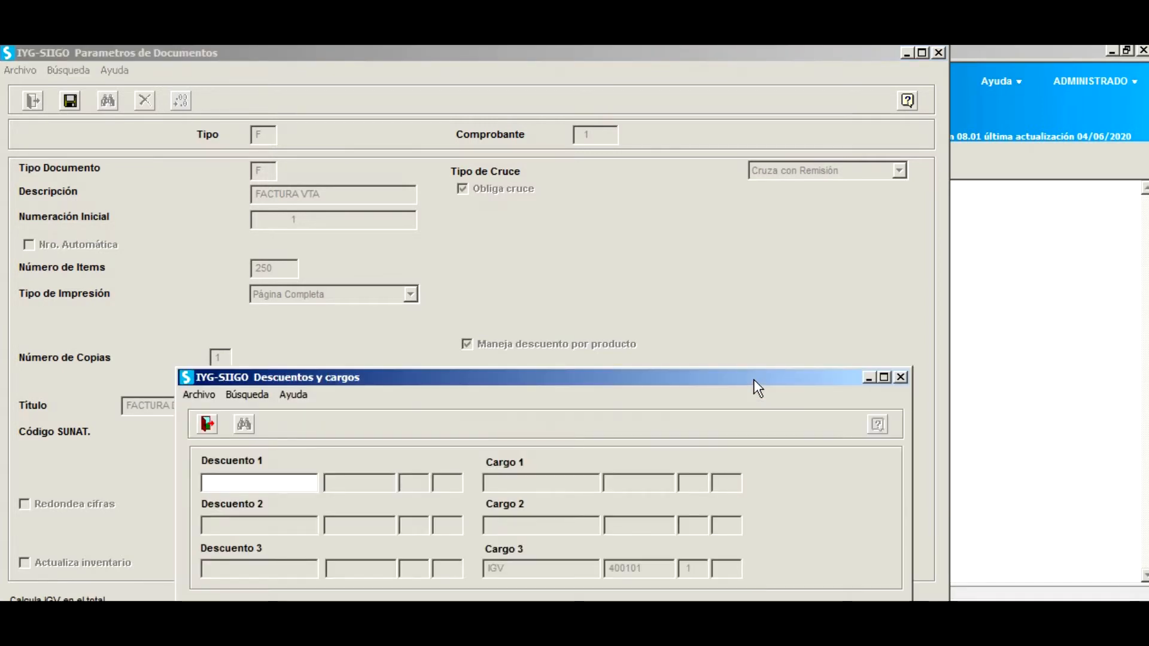
key("Return")
key("Return")
key("Return")
key("Return")
key("Return")
key("Return")
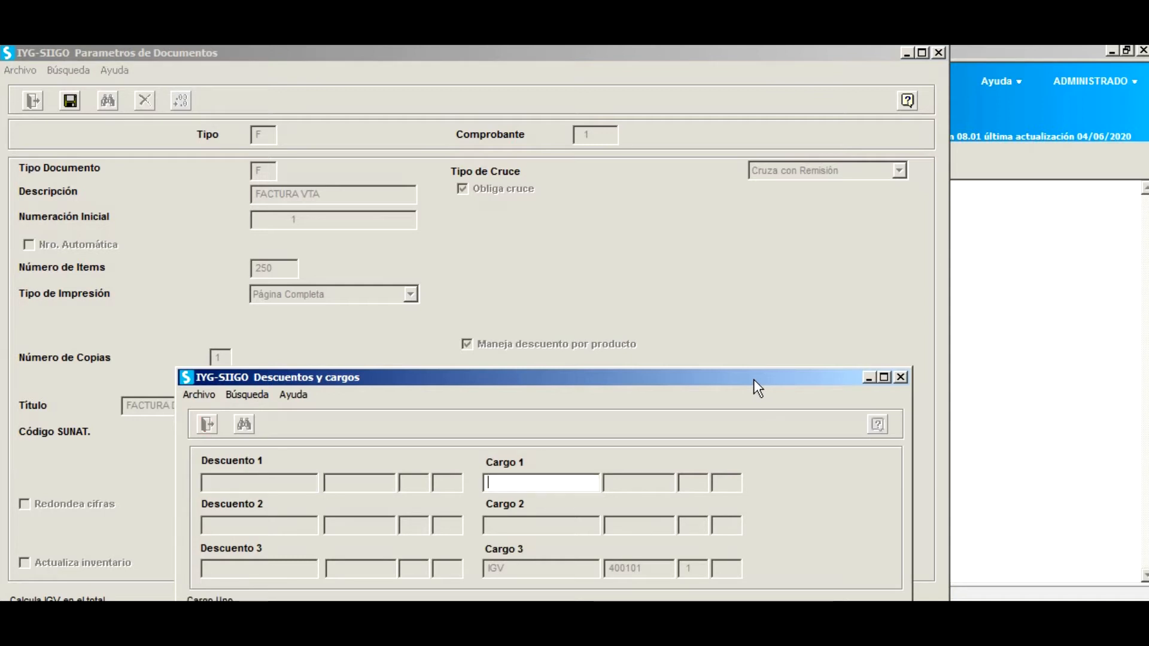
key("Return")
key("Return")
key("Return")
key("Return")
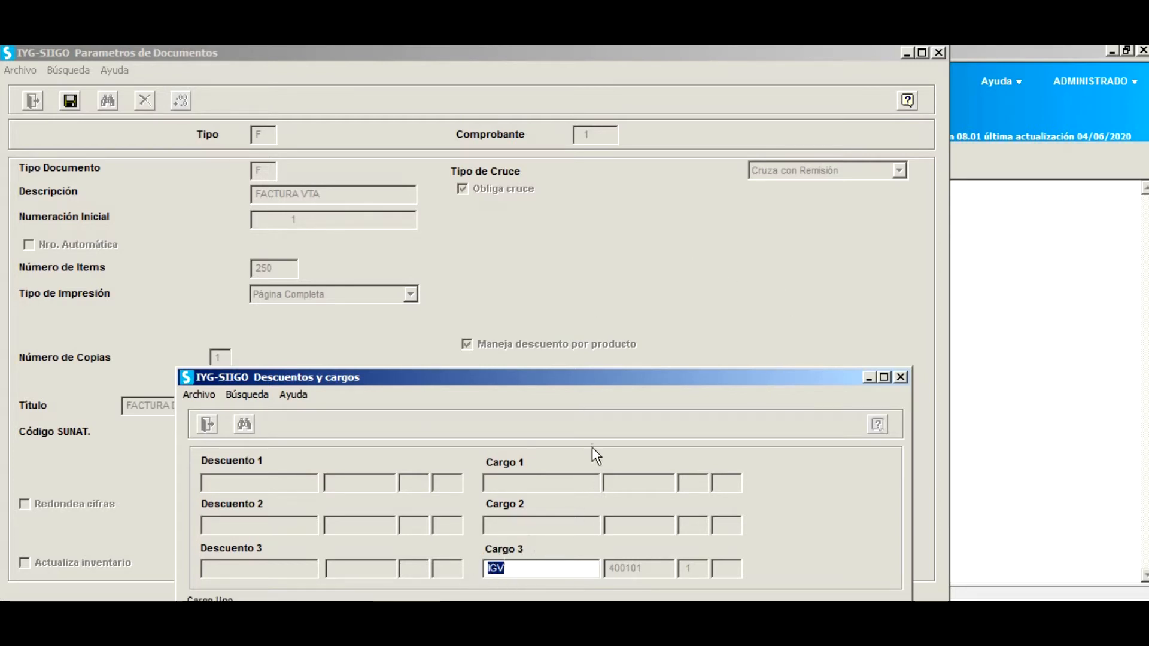
left_click_drag(631, 375, 638, 330)
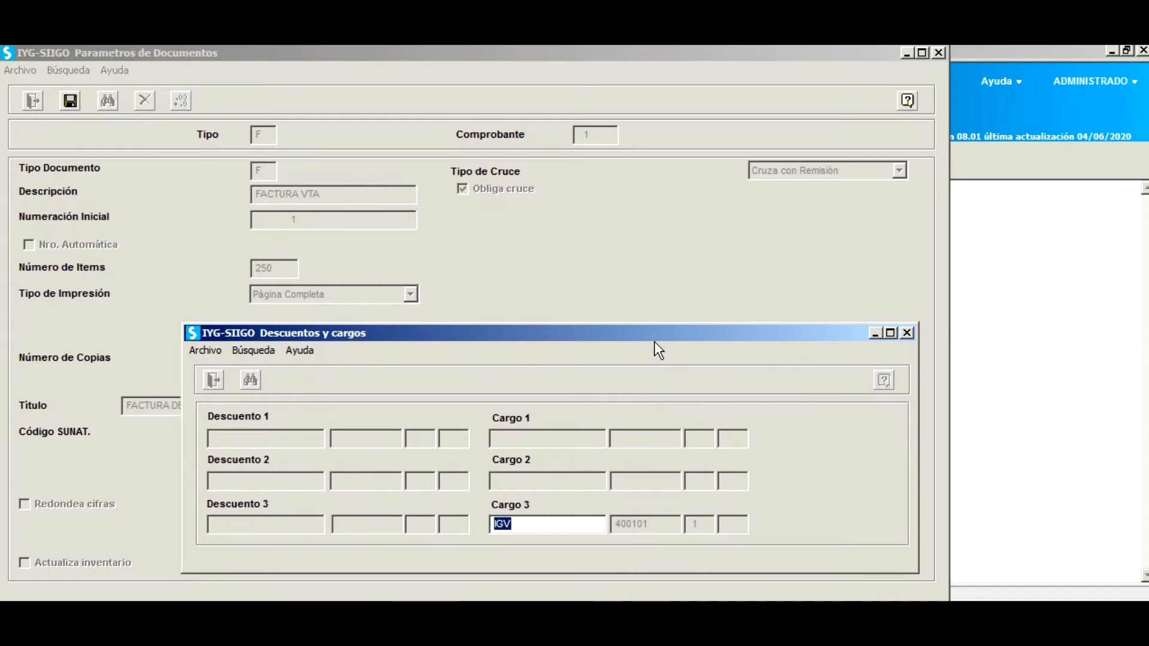
key("Tab")
Confirm account 400101 for the IGV charge and accept standard printing S.
key("F2")
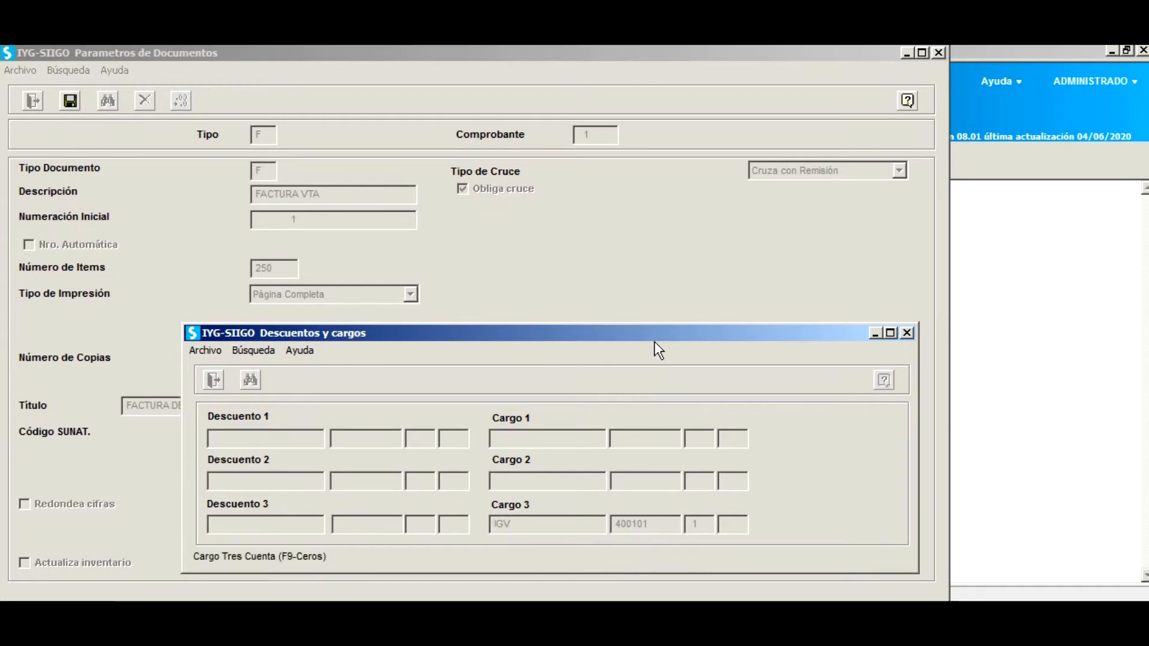
type("4000000000")
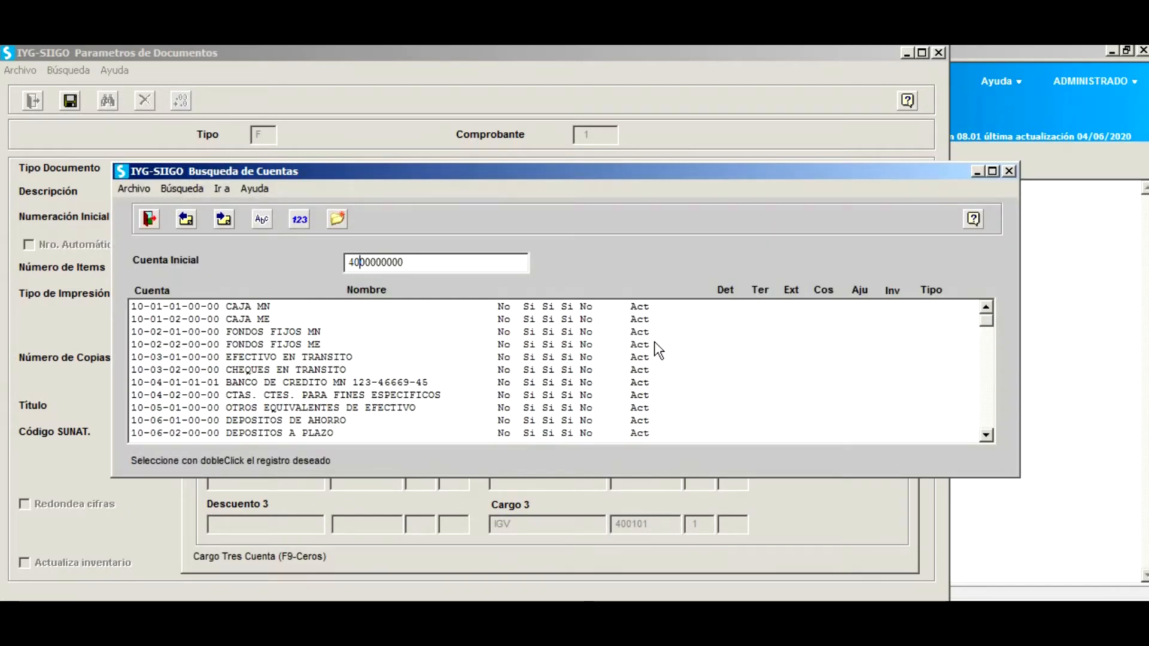
key("Return")
key("Return")
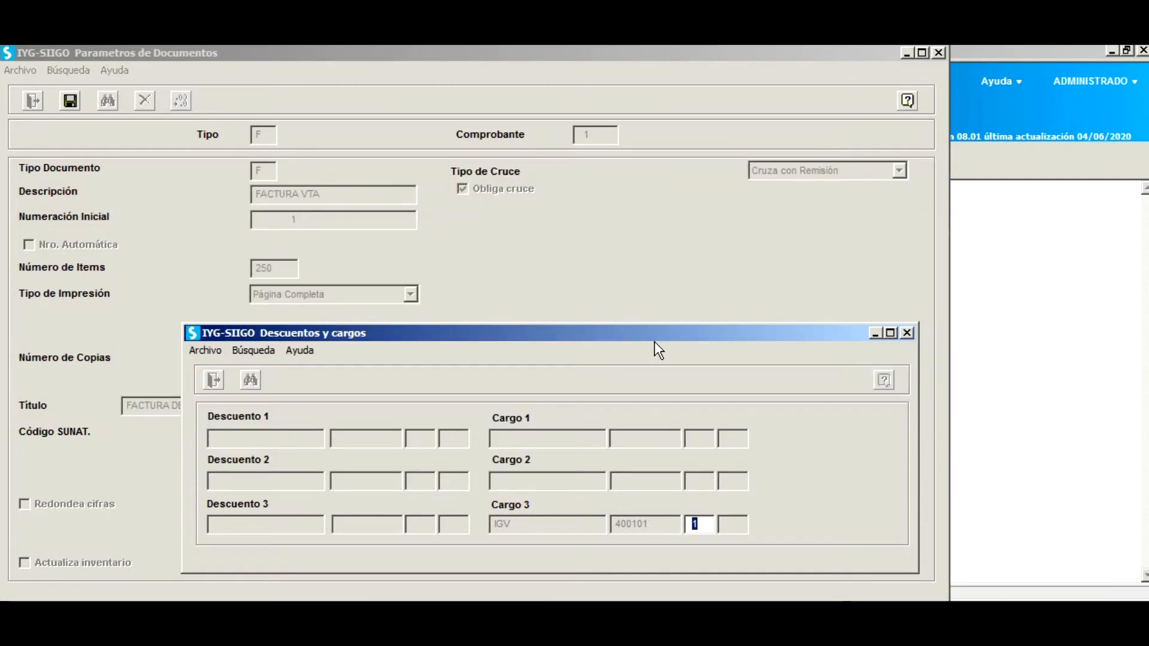
key("Return")
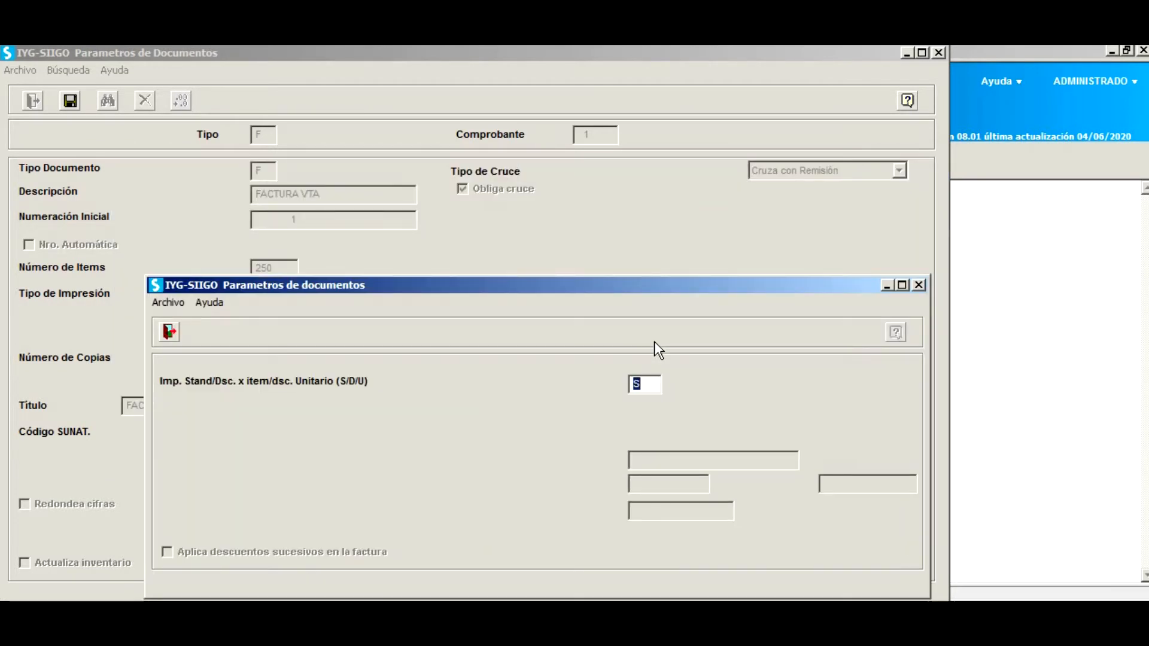
key("Return")
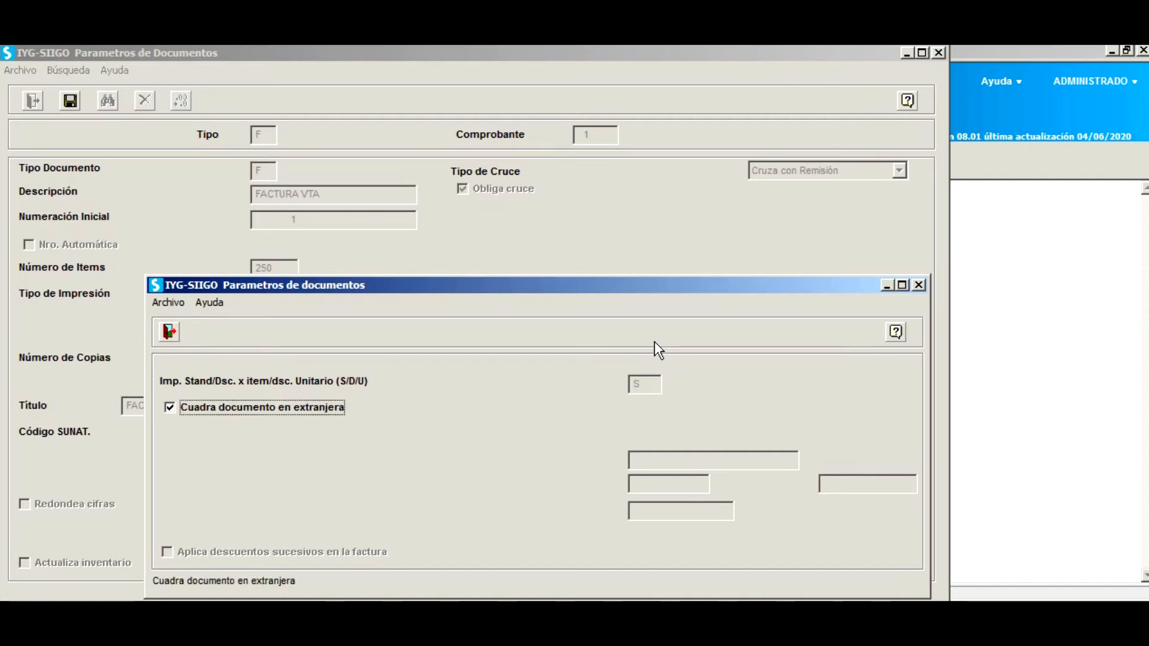
Keep foreign-currency balancing and IGV recalculation on; leave name changes and successive discounts off.
key("Return")
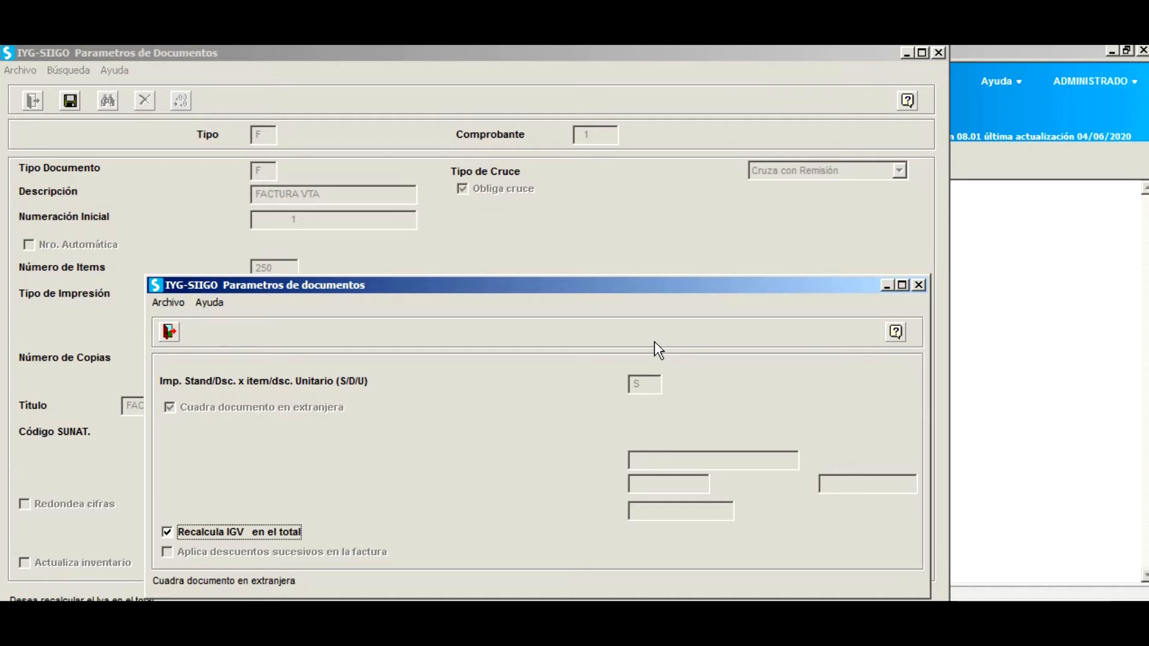
key("Return")
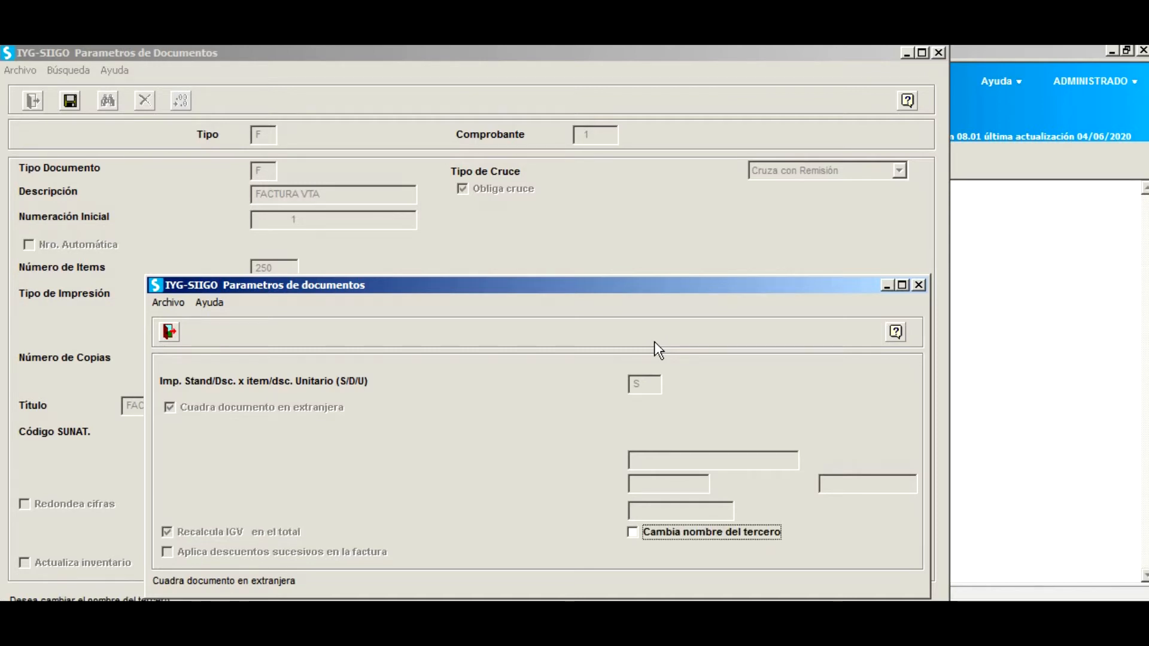
key("Return")
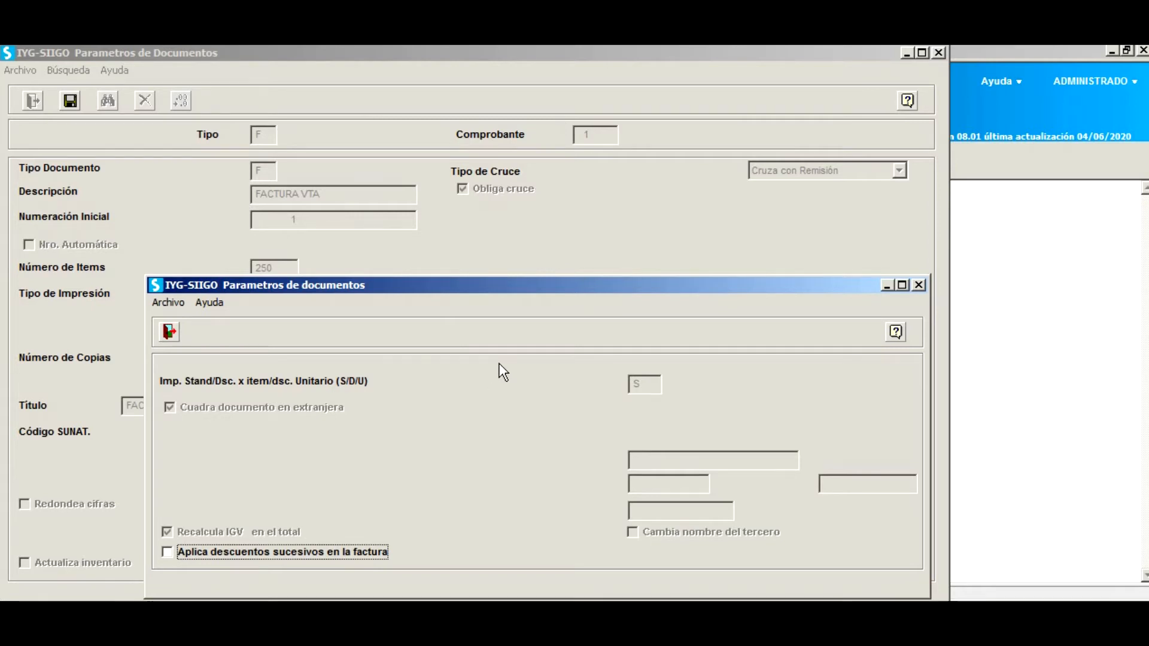
key("Return")
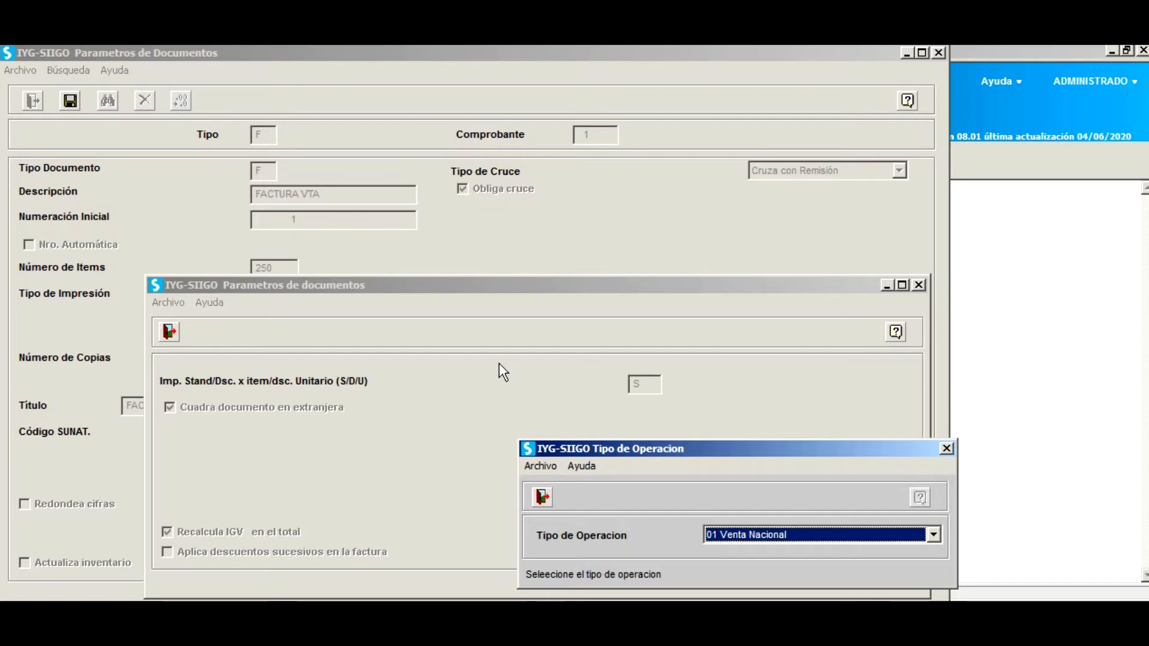
Keep 01 Venta Nacional and change the sales-book series from E001 to F001.
key("Return")
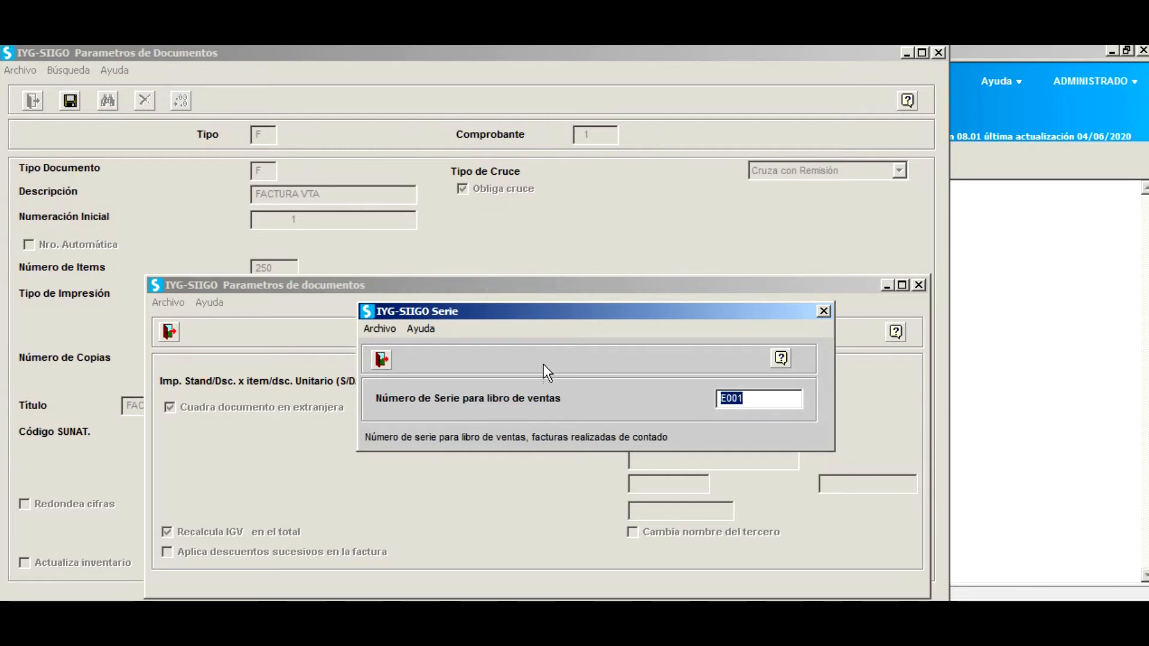
left_click(729, 398)
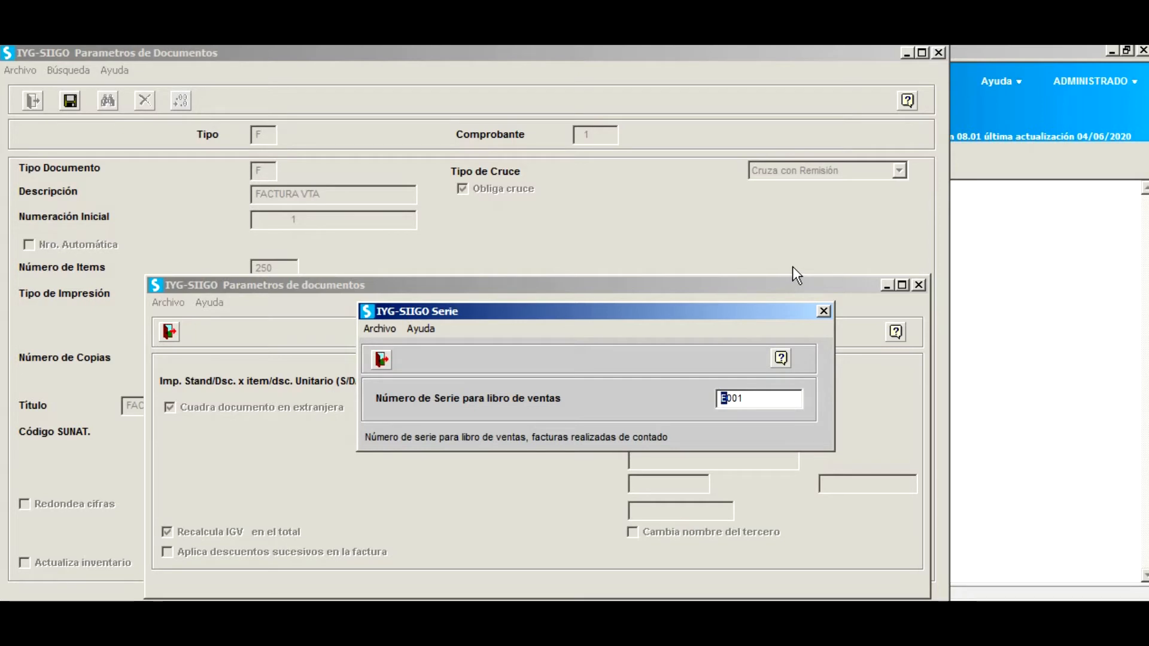
type("F")
type("0")
key("BackSpace")
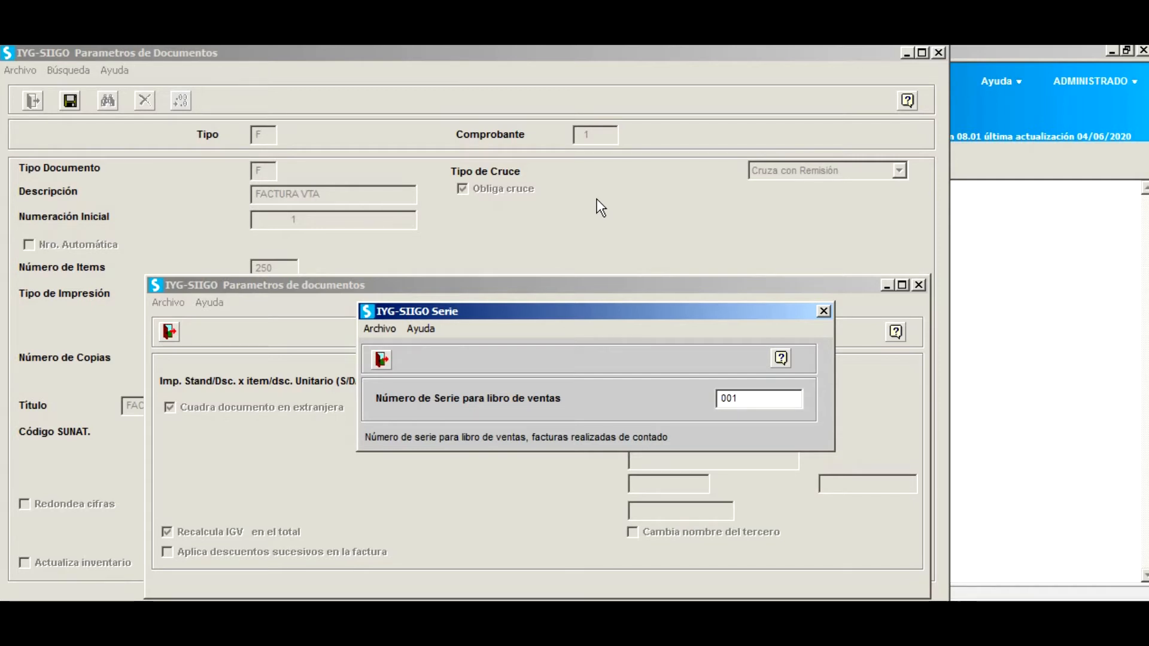
type("F")
type("E")
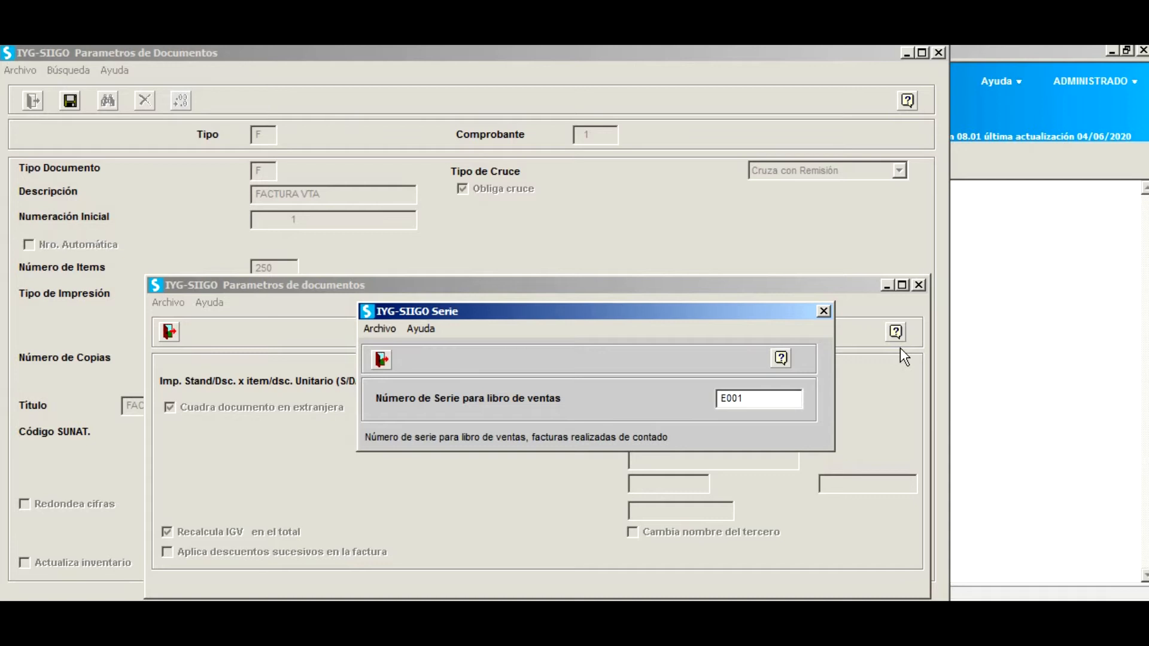
key("BackSpace")
type("F")
key("Return")
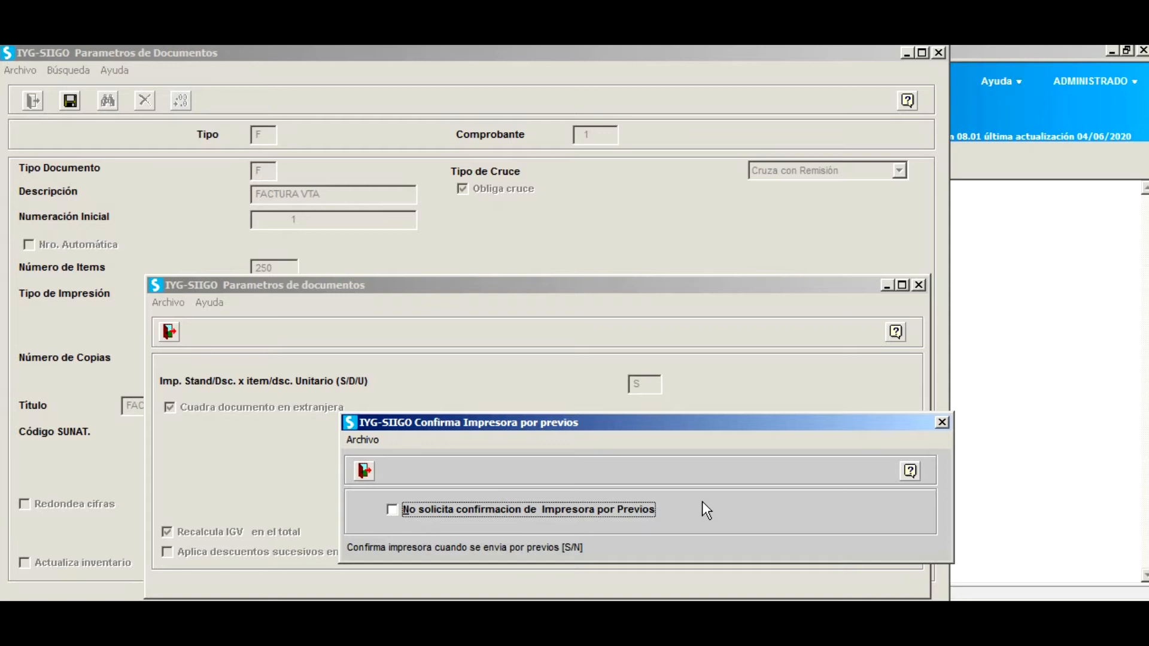
Accept the printer confirmation and enable two-decimal unit prices.
key("Return")
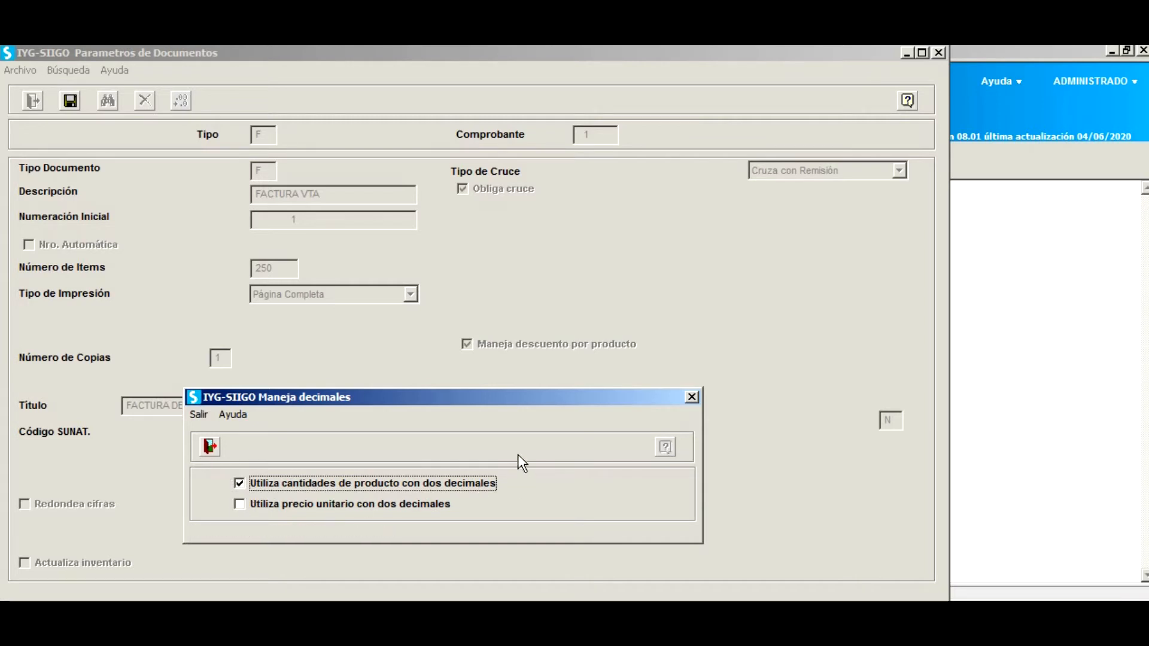
key("Tab")
key("space")
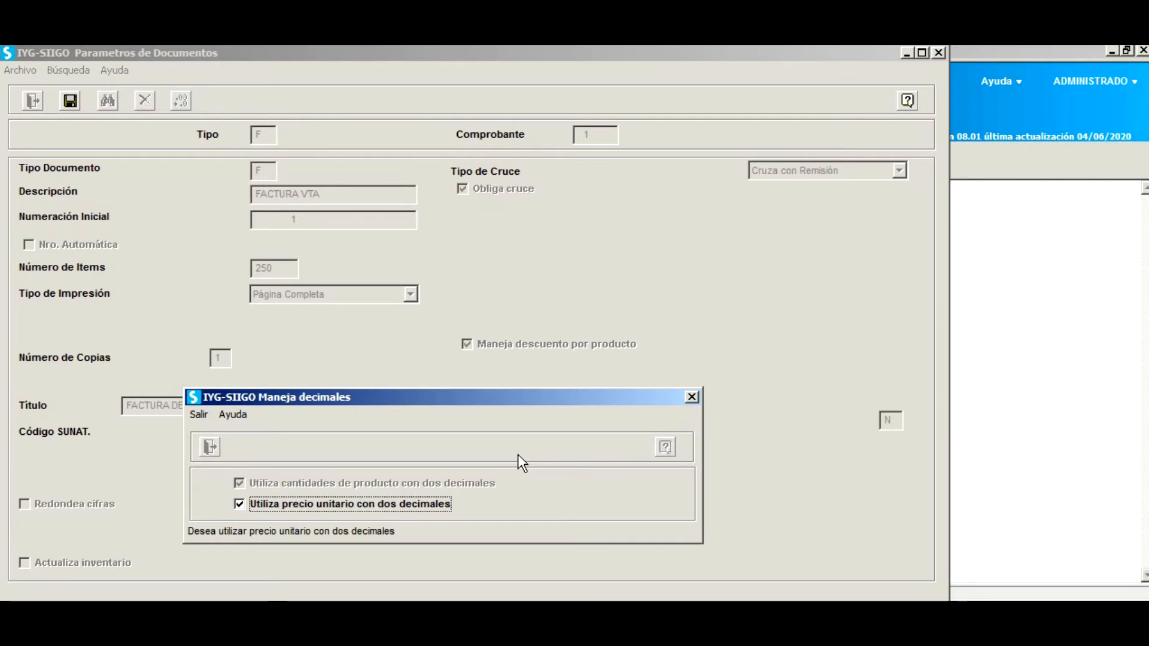
key("Return")
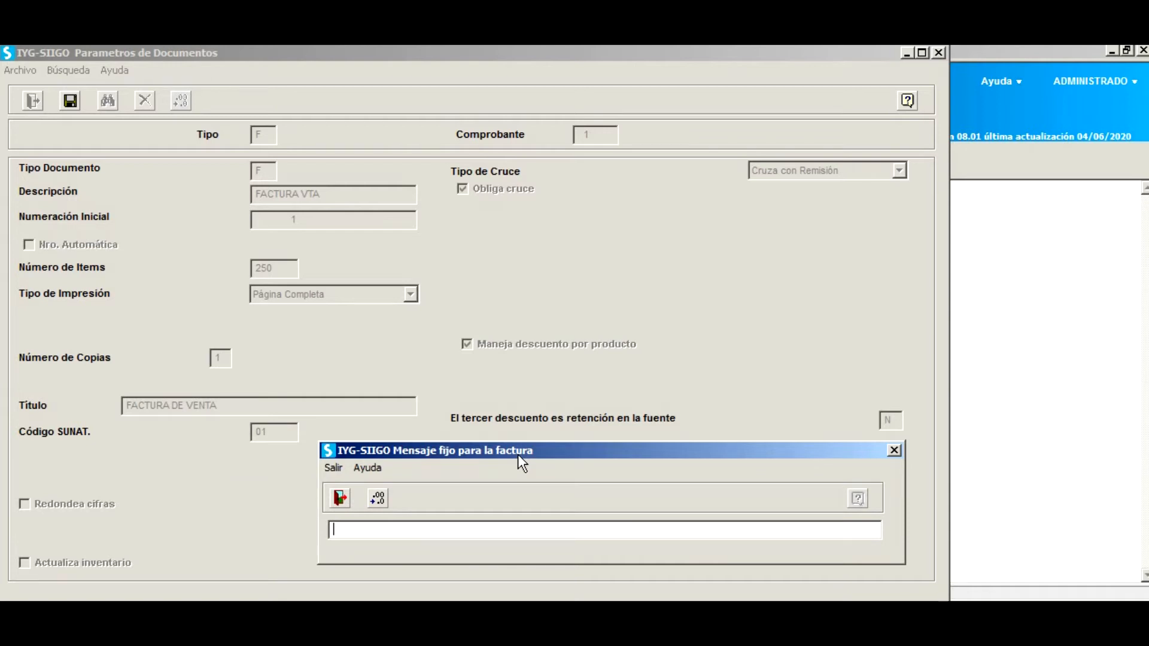
Leave the fixed message and ticket printer empty, and exit Parametros de Documentos.
key("Return")
key("Return")
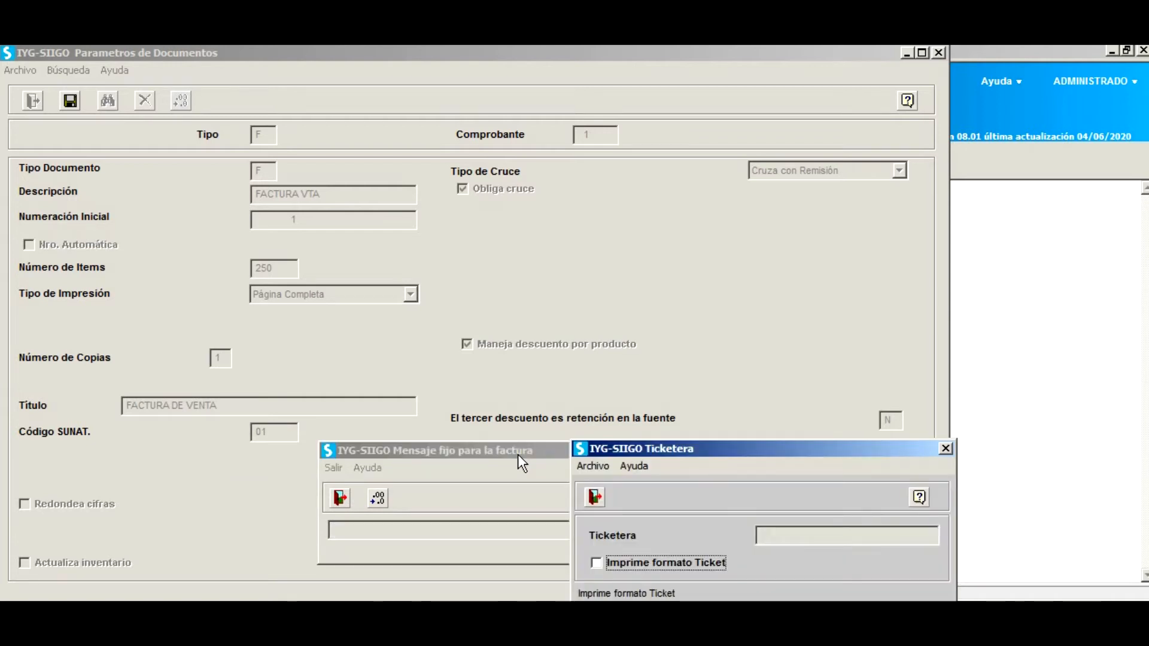
key("Return")
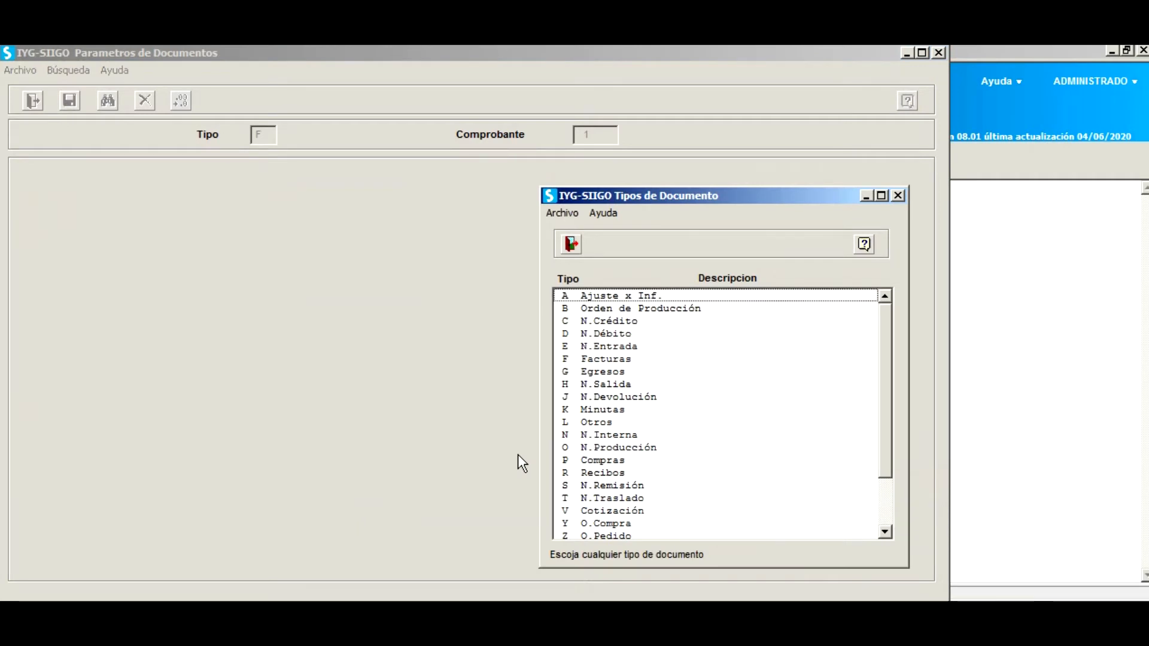
key("Escape")
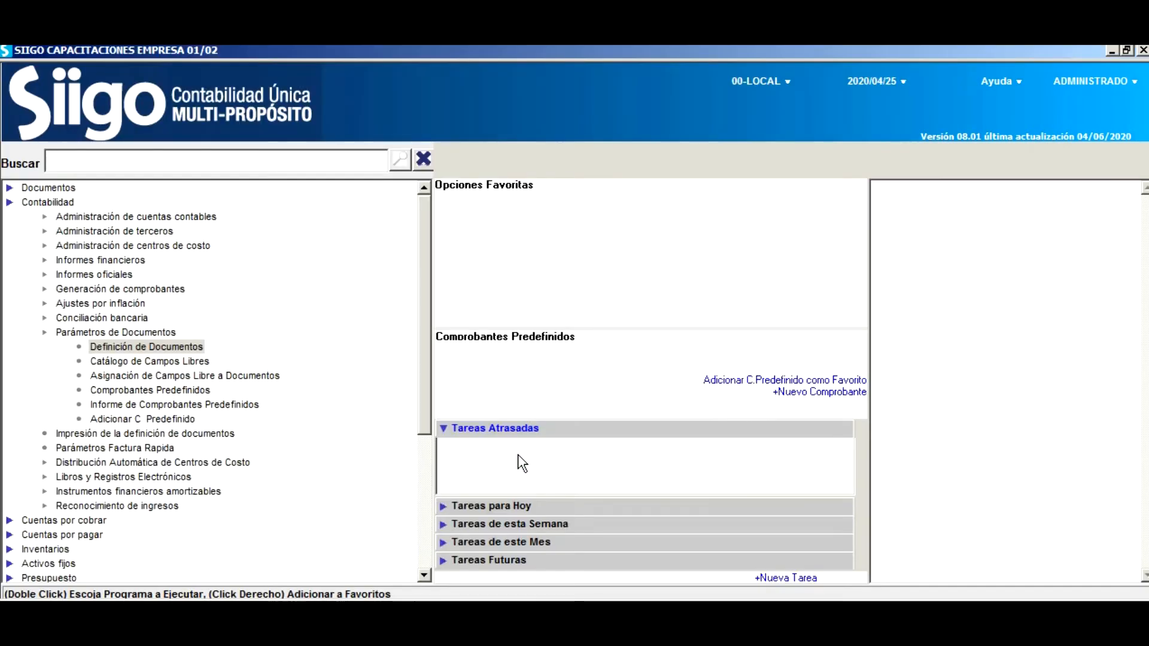
Open the Tipos de afectación al IGV setup from the Parametrización menu.
left_click(430, 159)
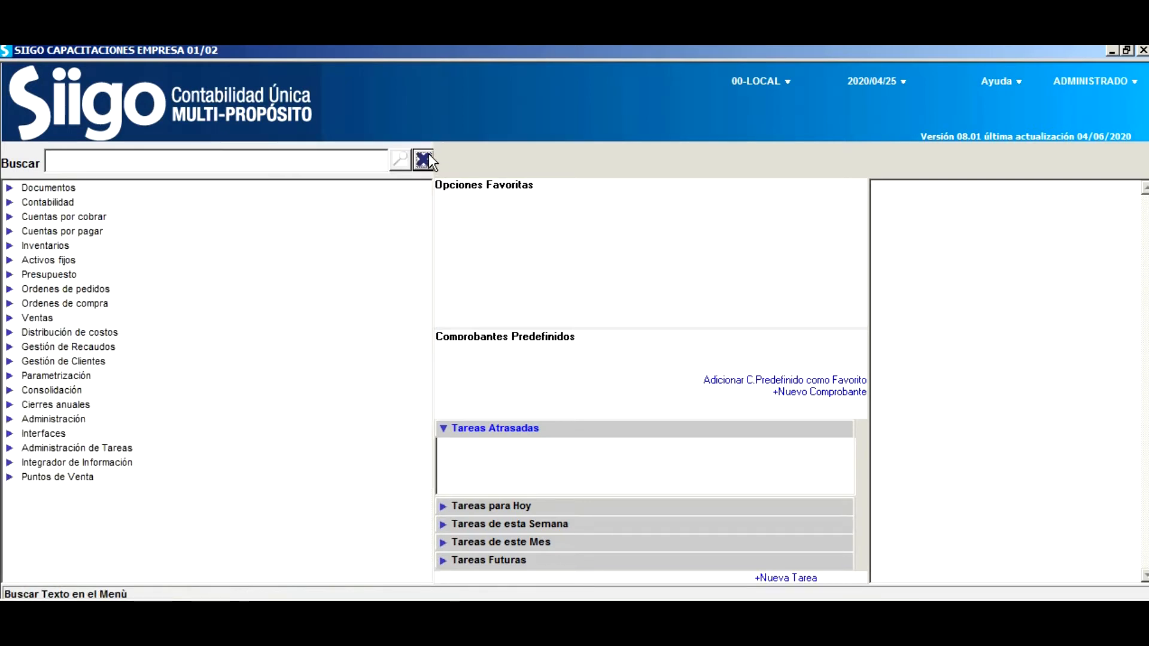
left_click(61, 376)
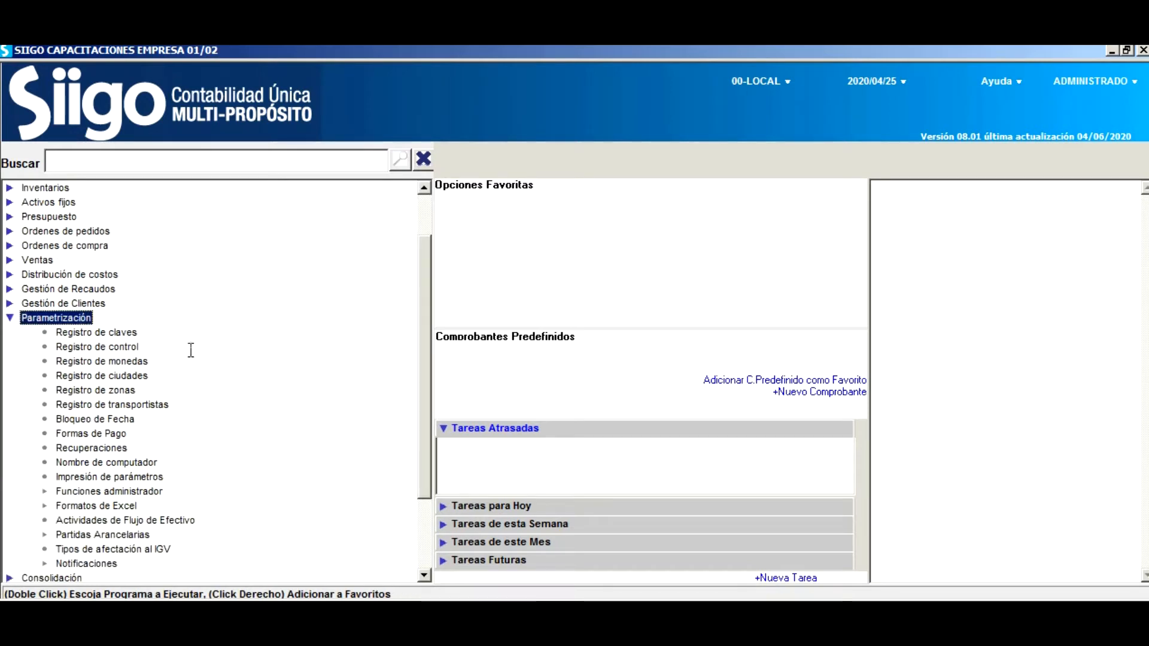
scroll(196, 361, "down", 2)
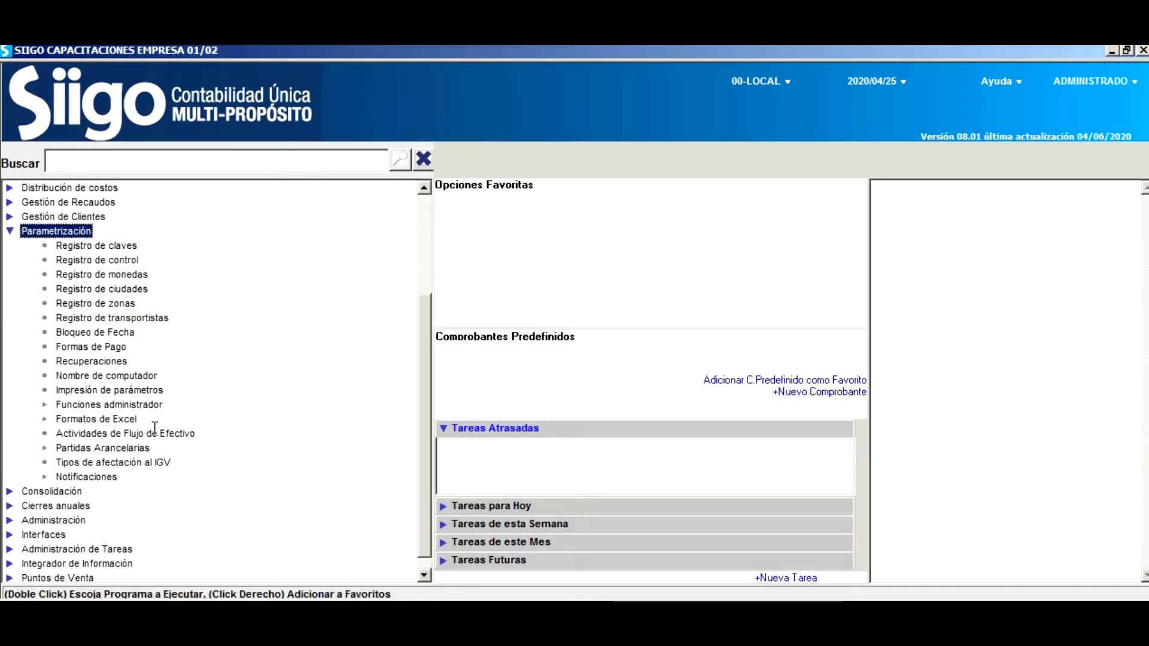
left_click(128, 462)
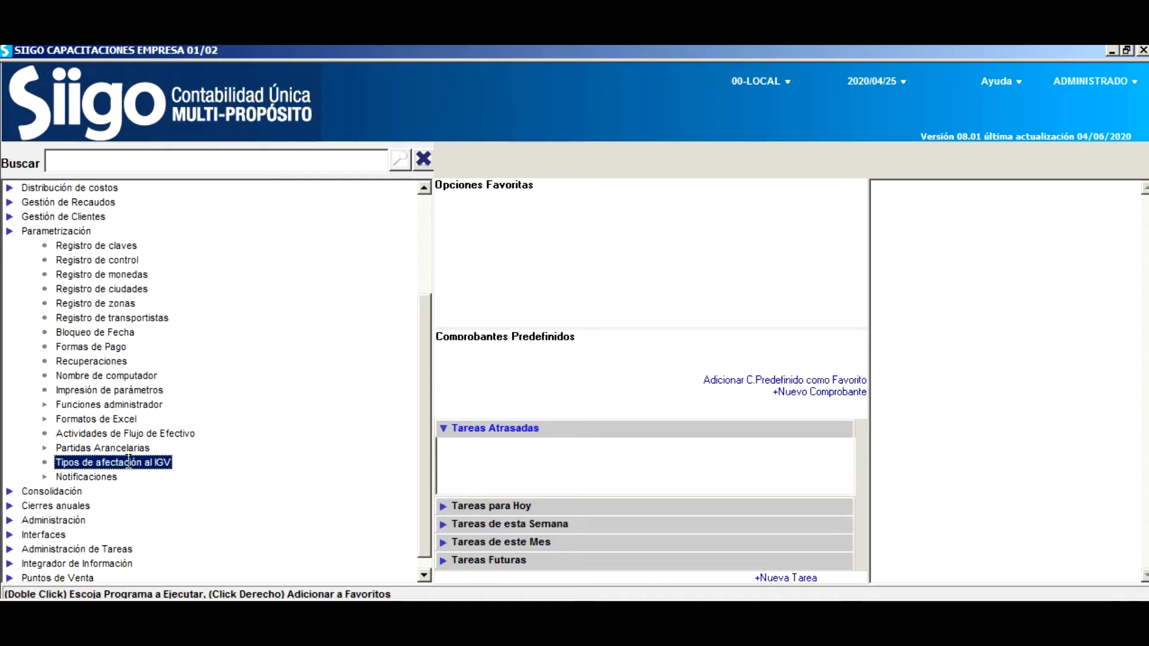
double_click(129, 461)
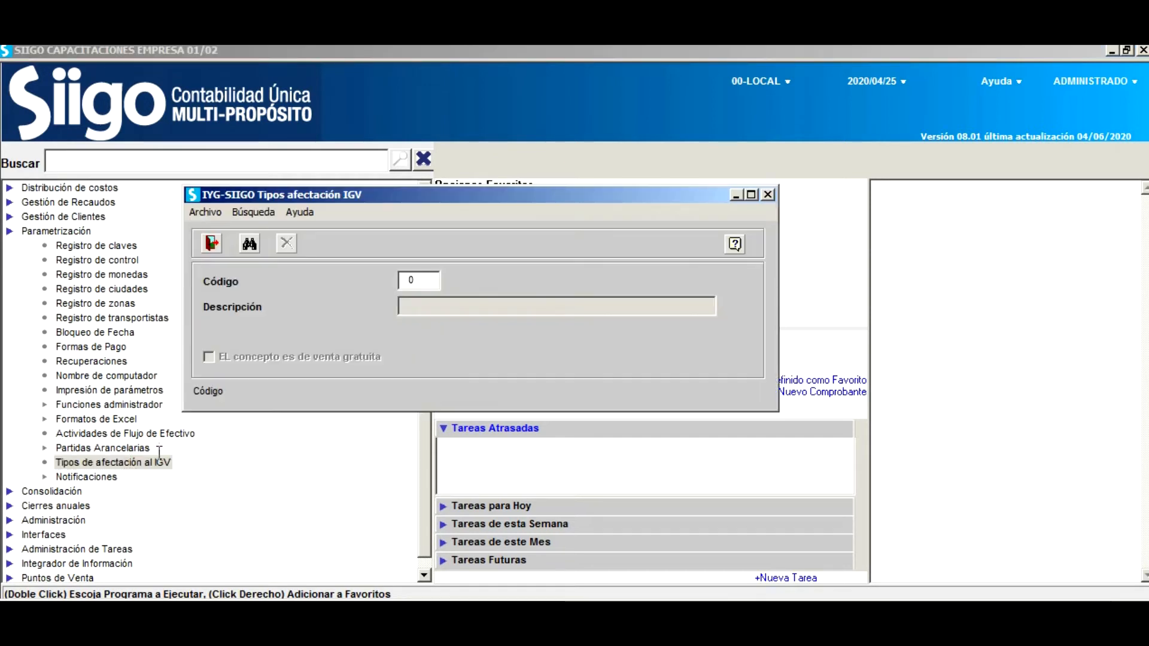
Load code 10, GRAVADO OPERACION ONEROSA, from the search list and re-confirm its description.
left_click(251, 243)
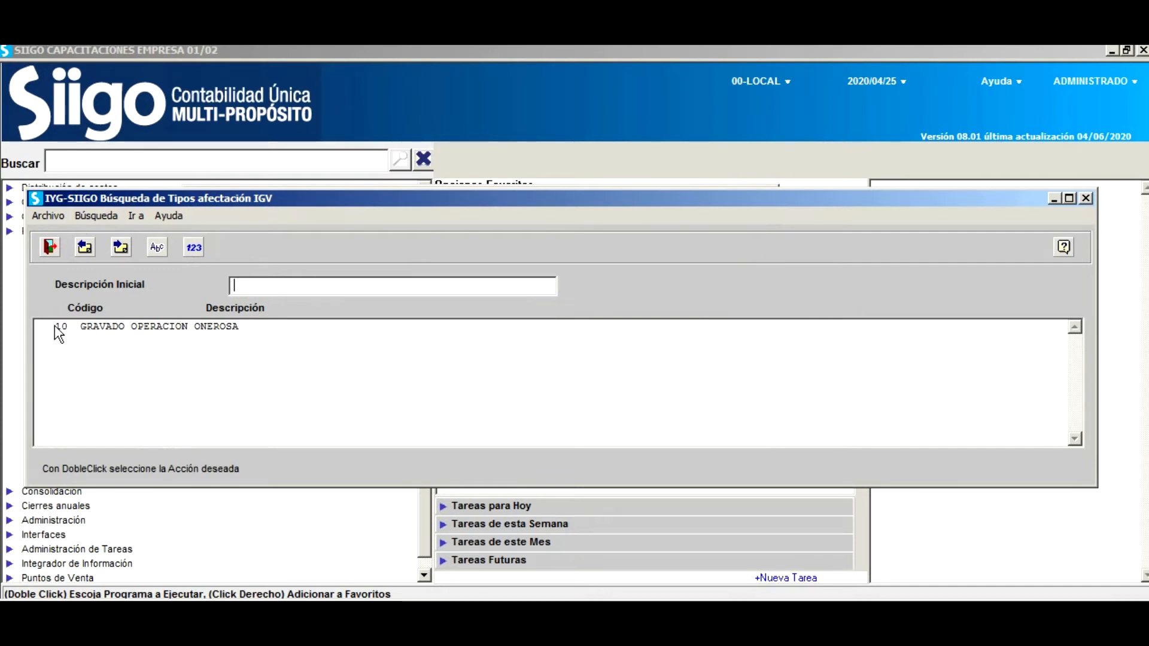
double_click(164, 329)
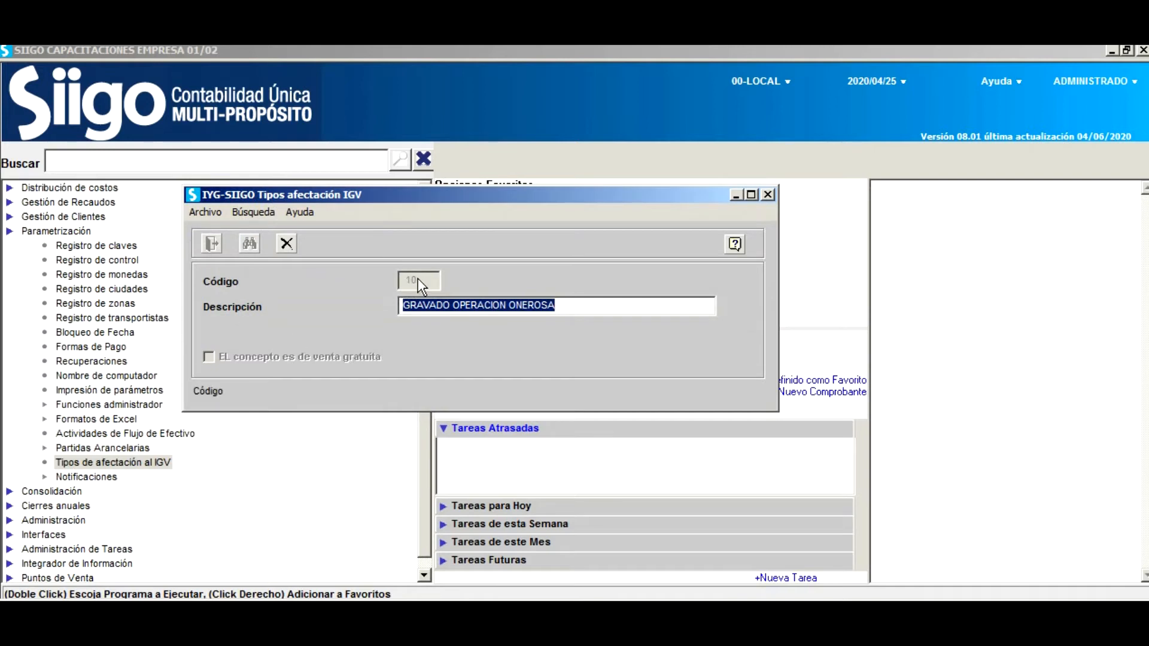
left_click_drag(403, 306, 607, 302)
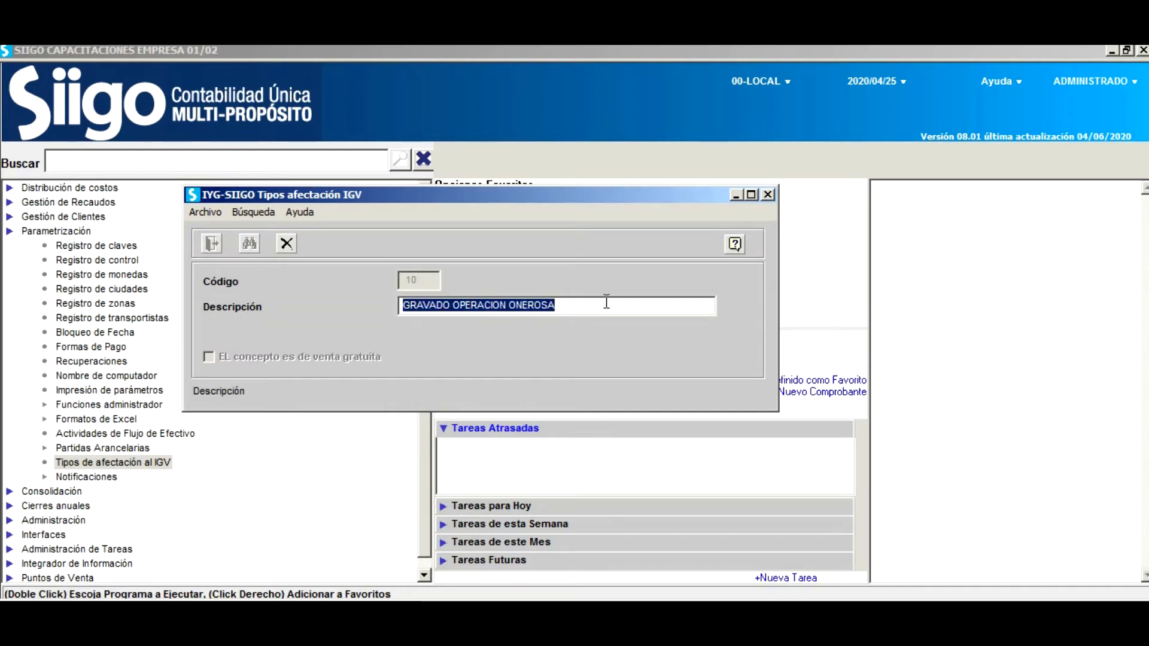
left_click(606, 303)
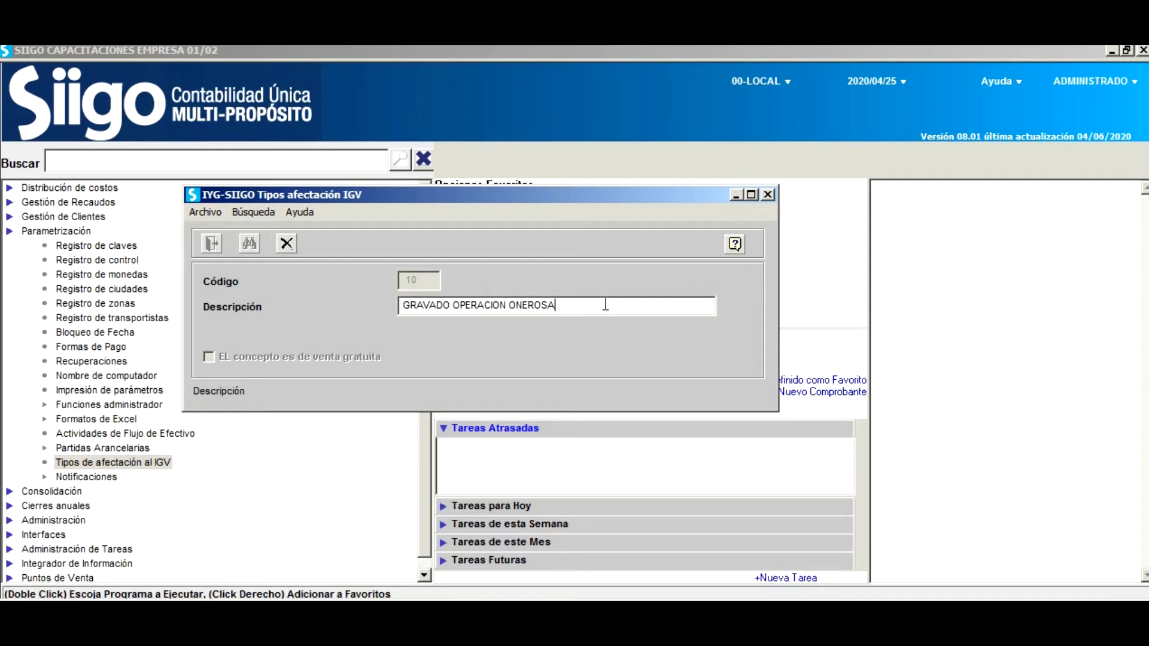
key("Return")
key("Return")
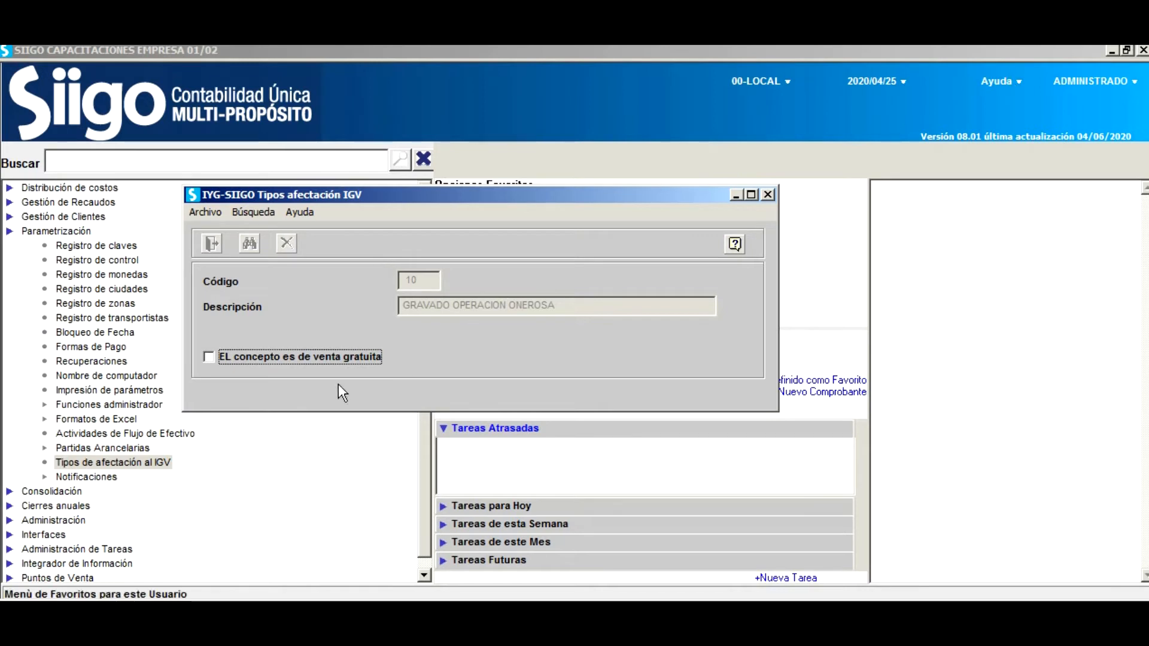
Save code 10, then add IGV affectation type 15 described as 'GRAVADO - BONIFICACIONES'.
key("Return")
type("15")
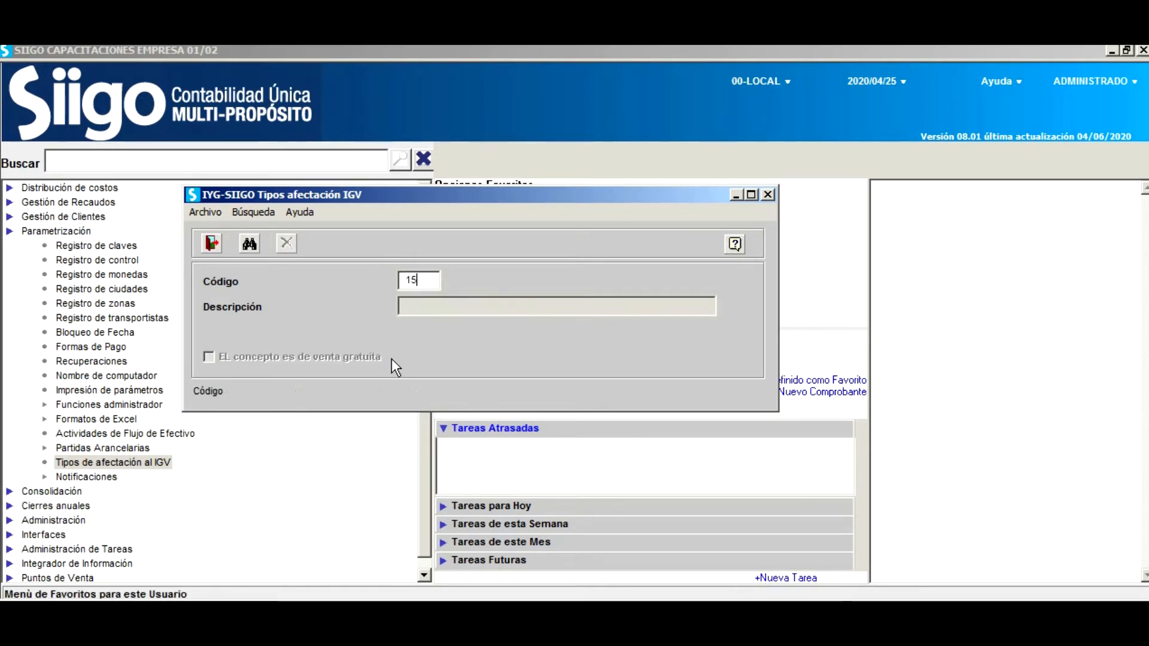
key("Return")
type("G")
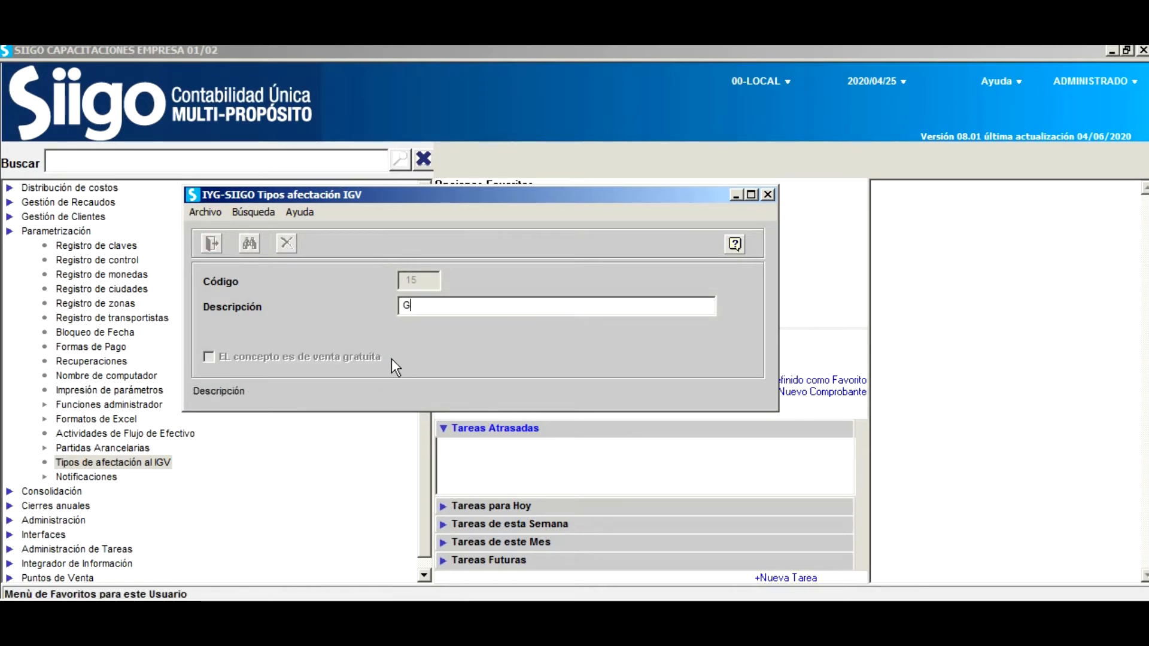
type("RAB")
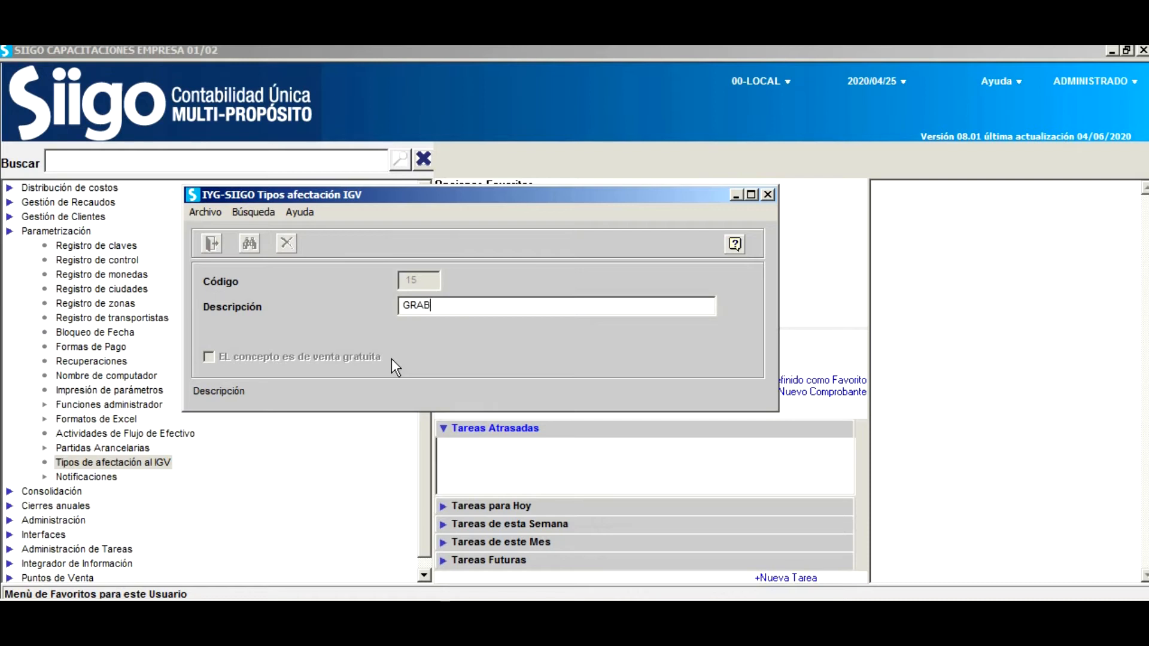
key("BackSpace")
type("VADO - BONIFICACIONES")
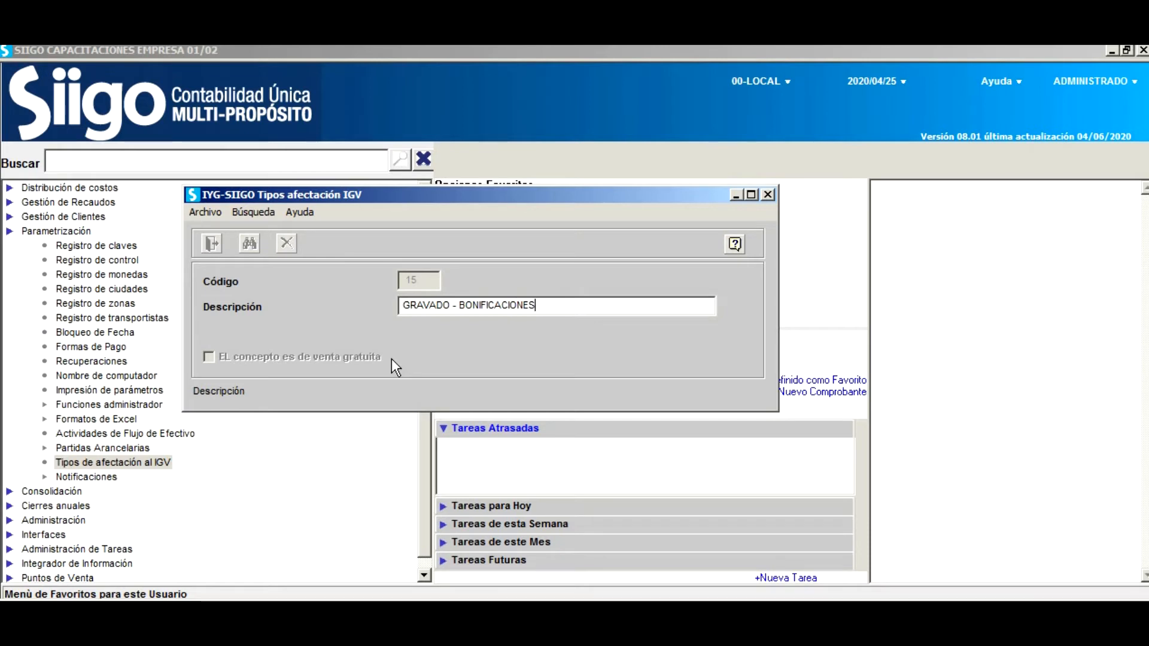
key("Return")
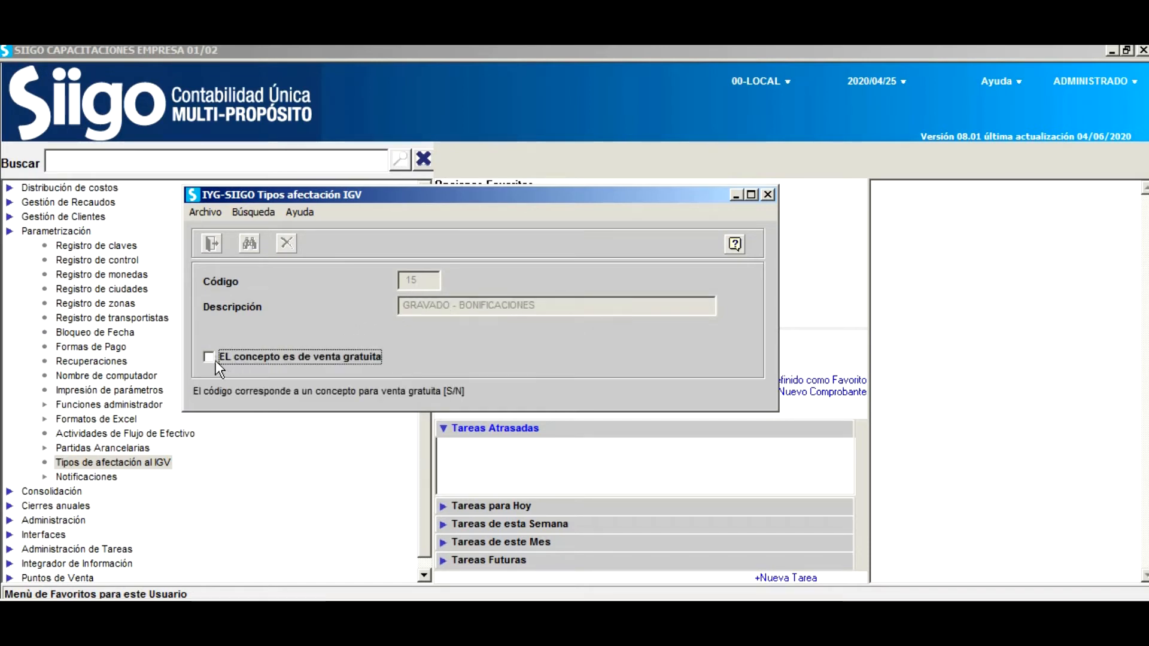
key("Return")
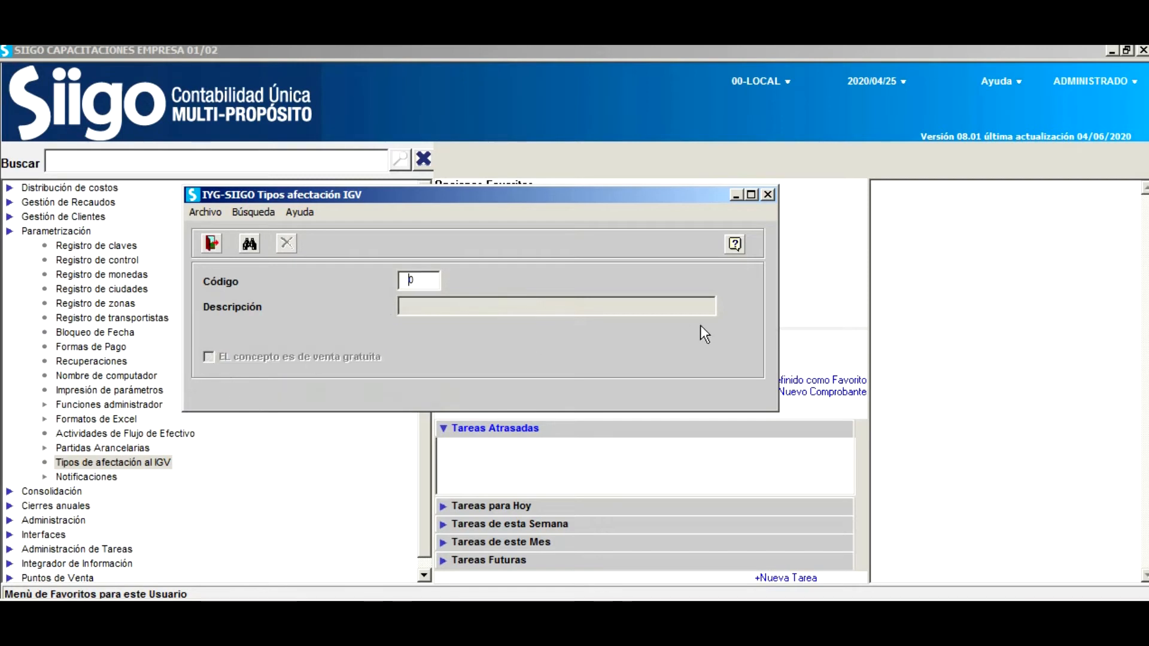
Check that code 15 appears in the saved IGV types list, then close the window.
left_click(250, 243)
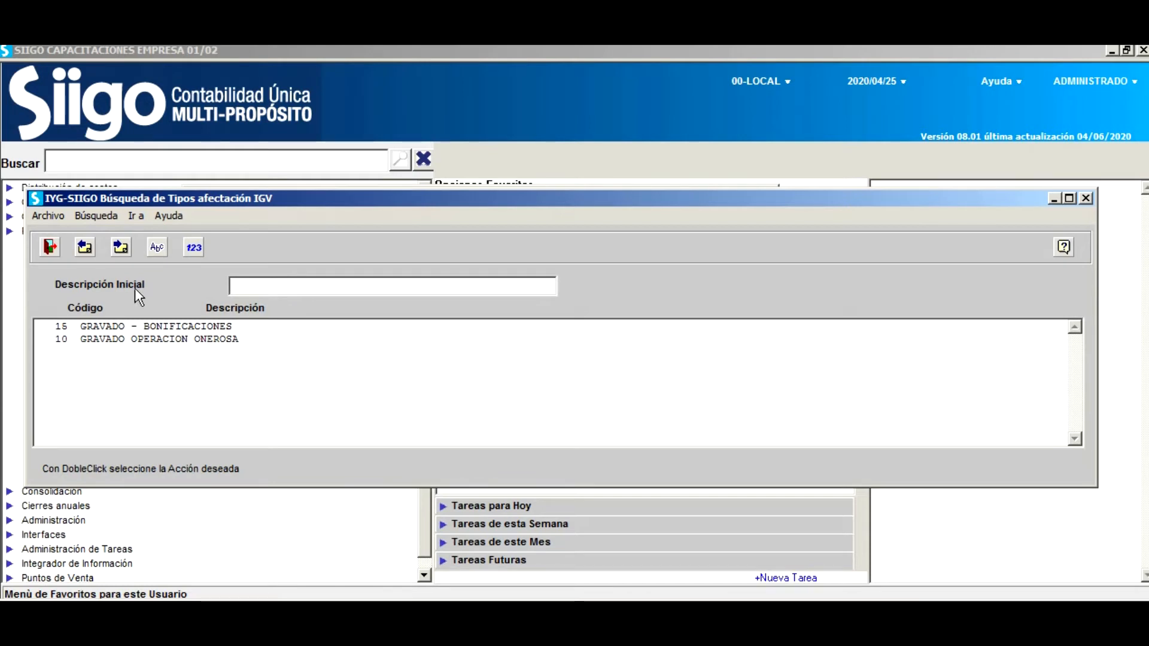
left_click(51, 246)
left_click(211, 244)
left_click_drag(429, 299, 426, 192)
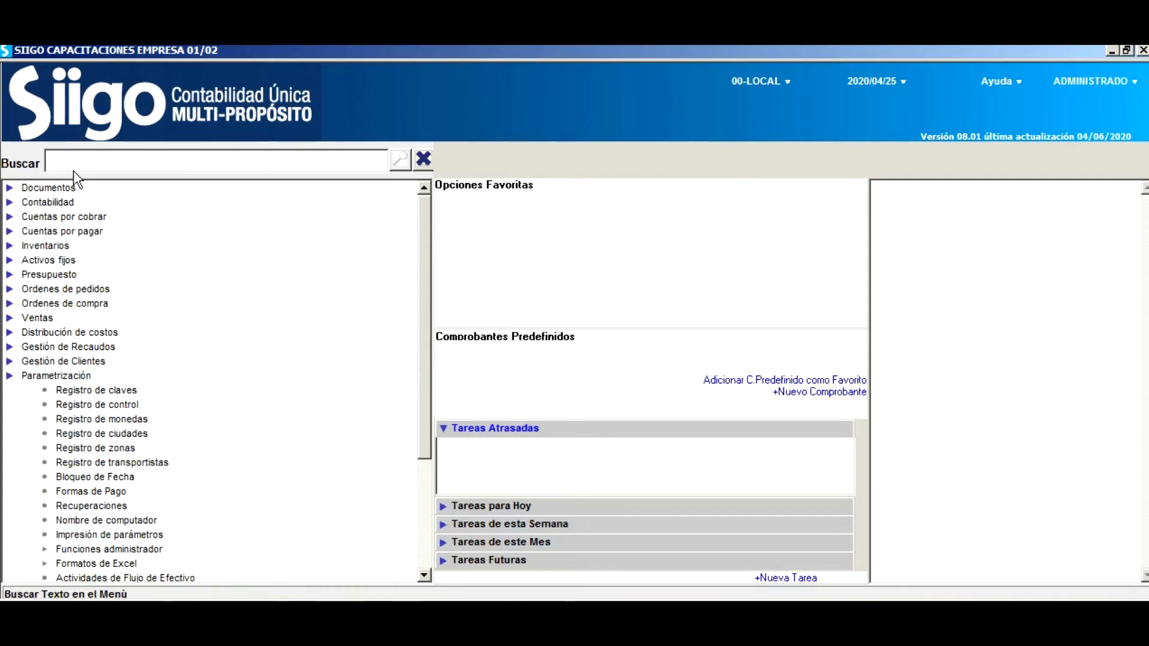
Start a Factura de venta with document type F - Facturas and move the Orden de Remisión prompt aside.
double_click(62, 187)
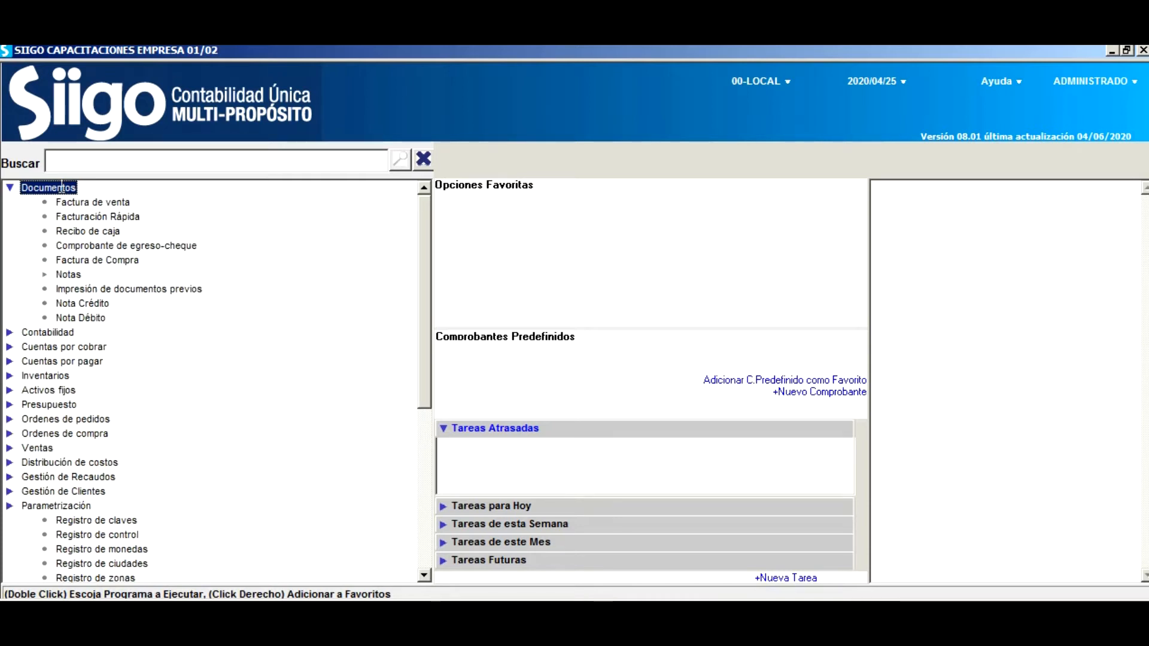
left_click(119, 204)
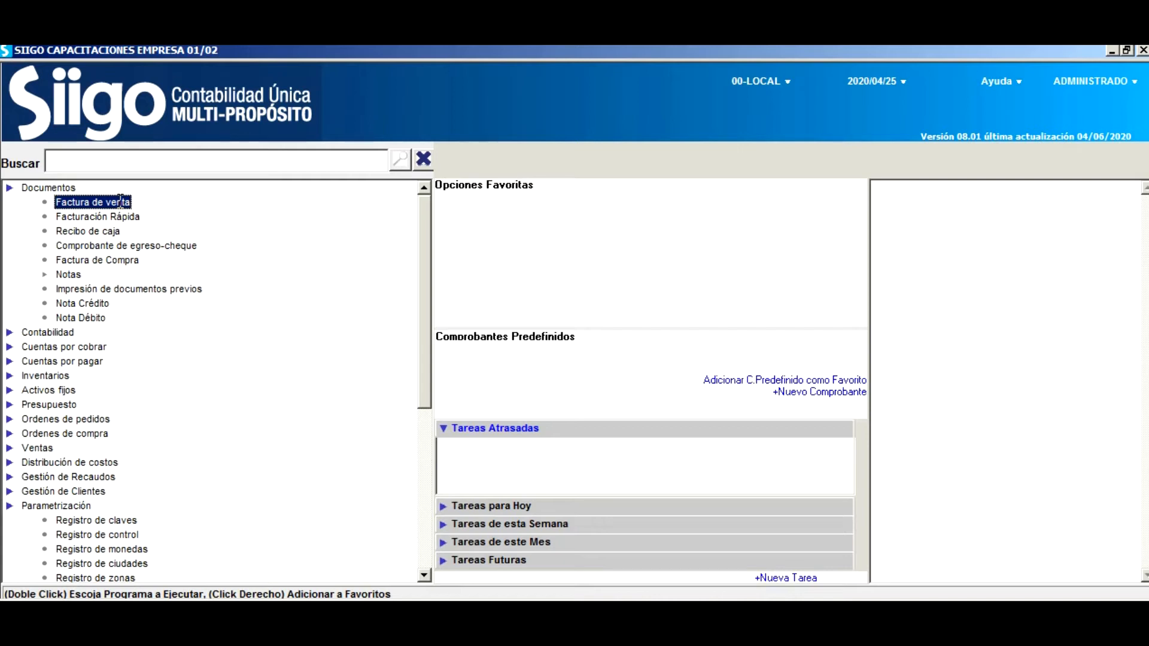
double_click(120, 201)
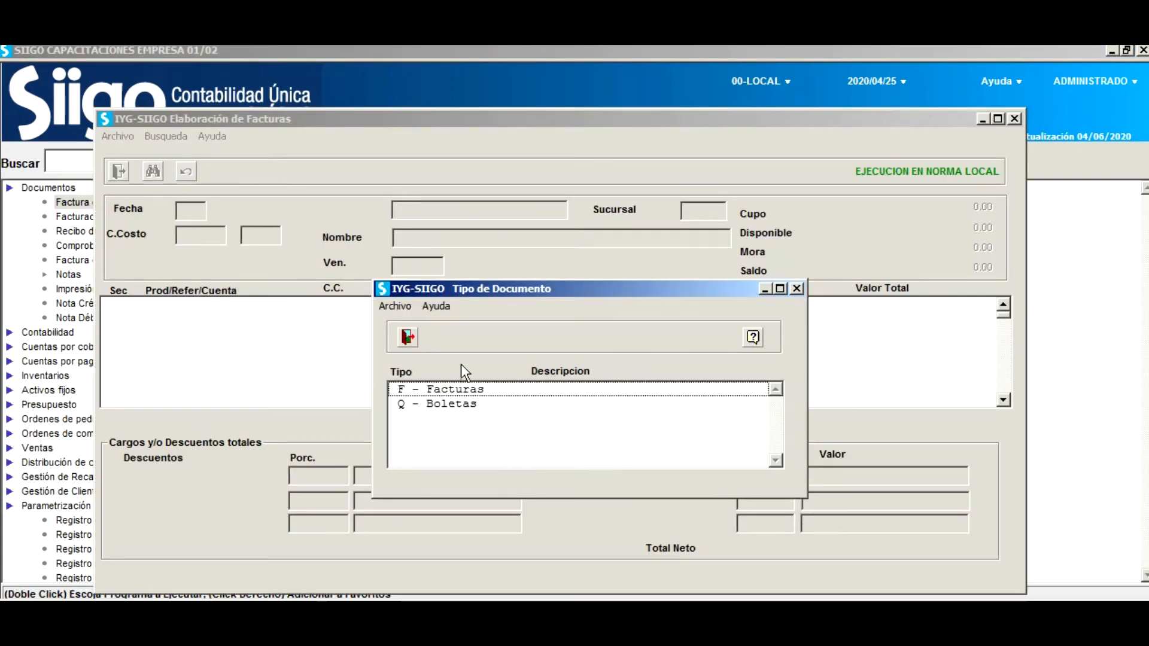
left_click(461, 390)
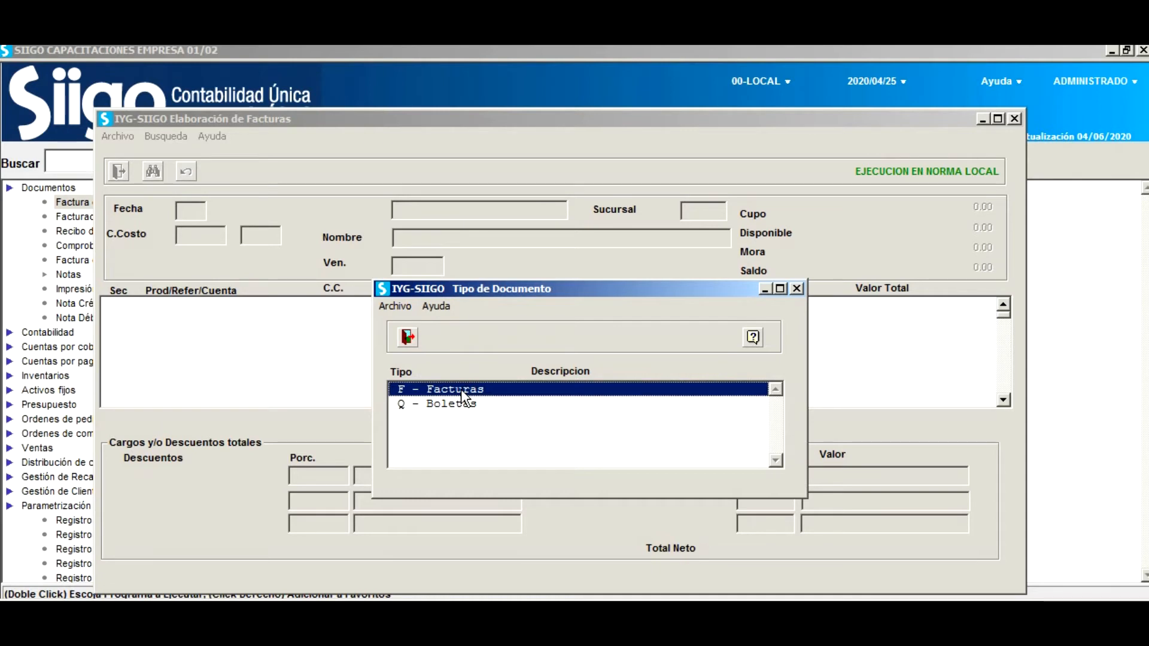
double_click(461, 389)
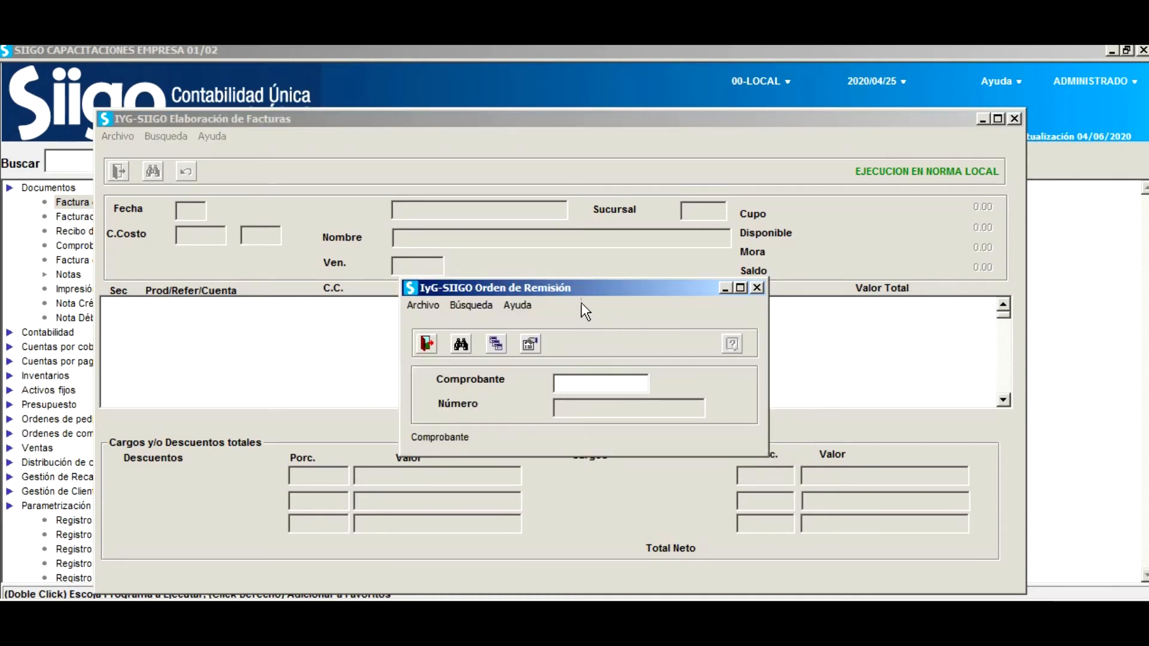
left_click_drag(599, 287, 540, 267)
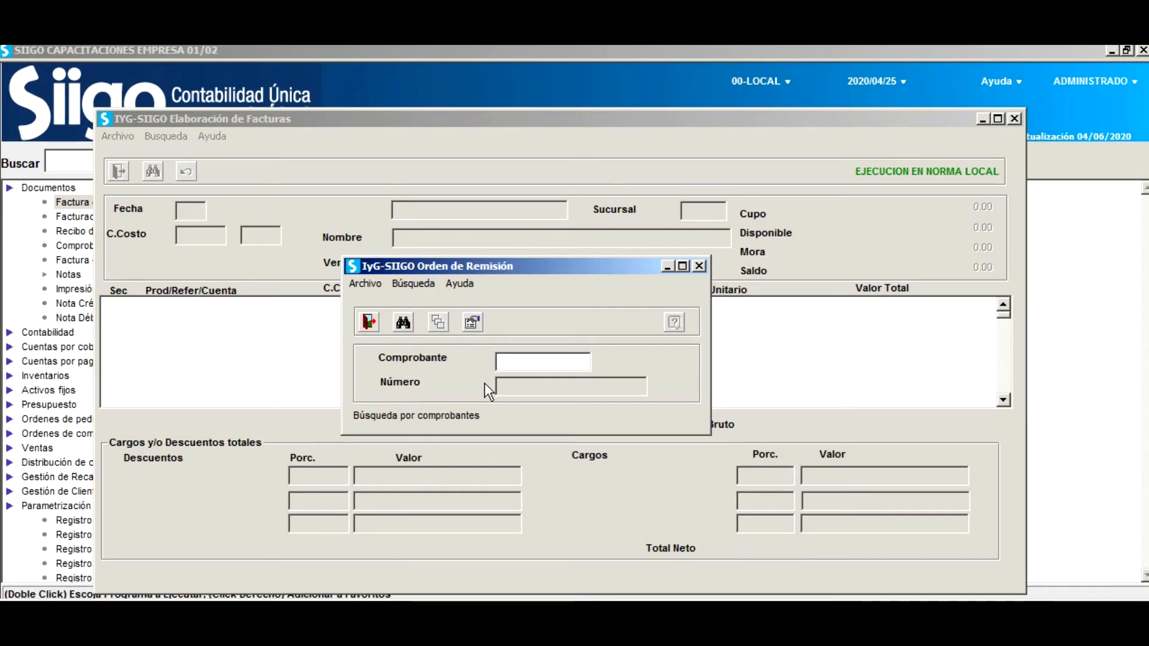
Cross the pending COMPUPARTES S.A.C. document into the invoice and accept cost centre 1, PRINCIPAL, and the main branch.
key("Return")
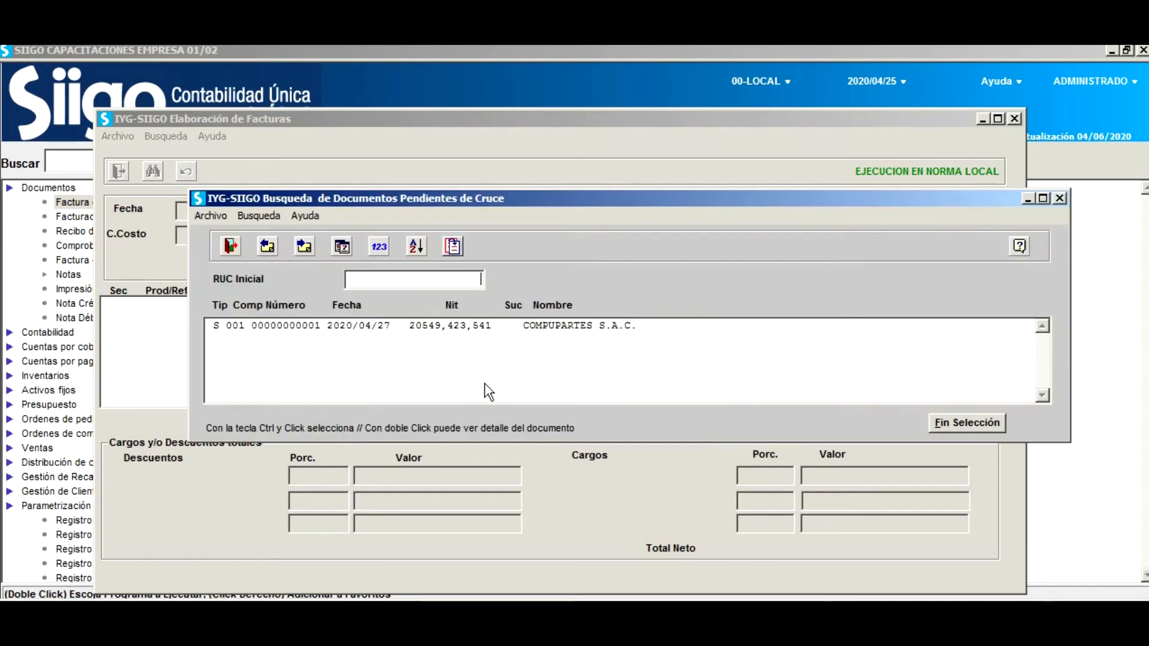
left_click(238, 328, "ctrl")
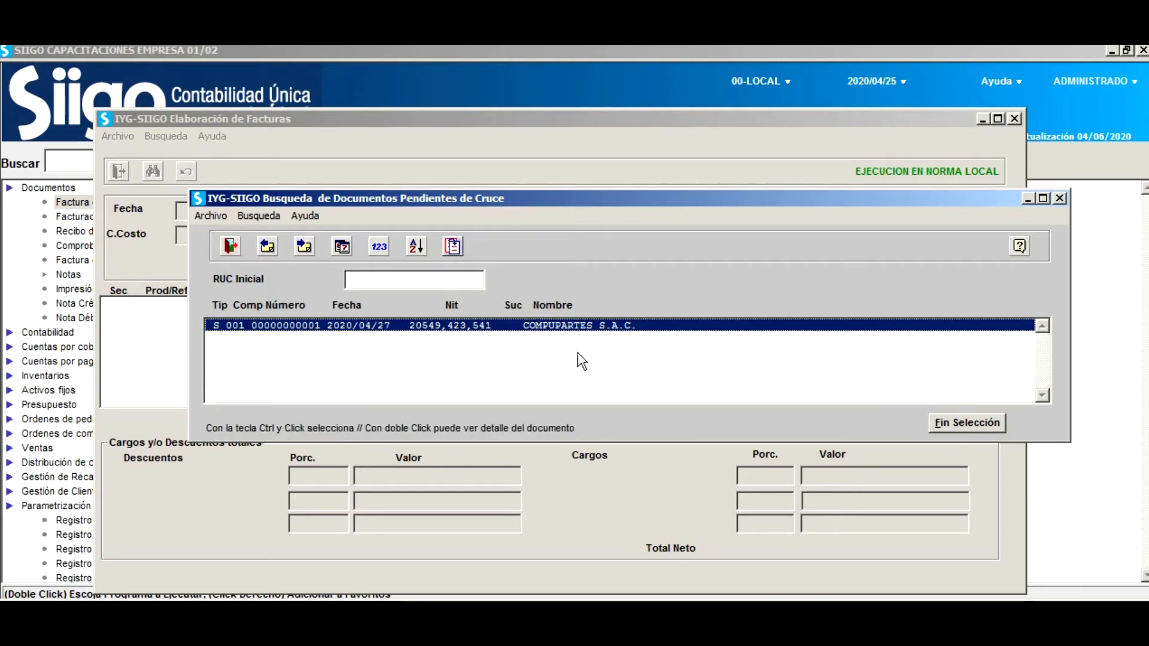
double_click(582, 327)
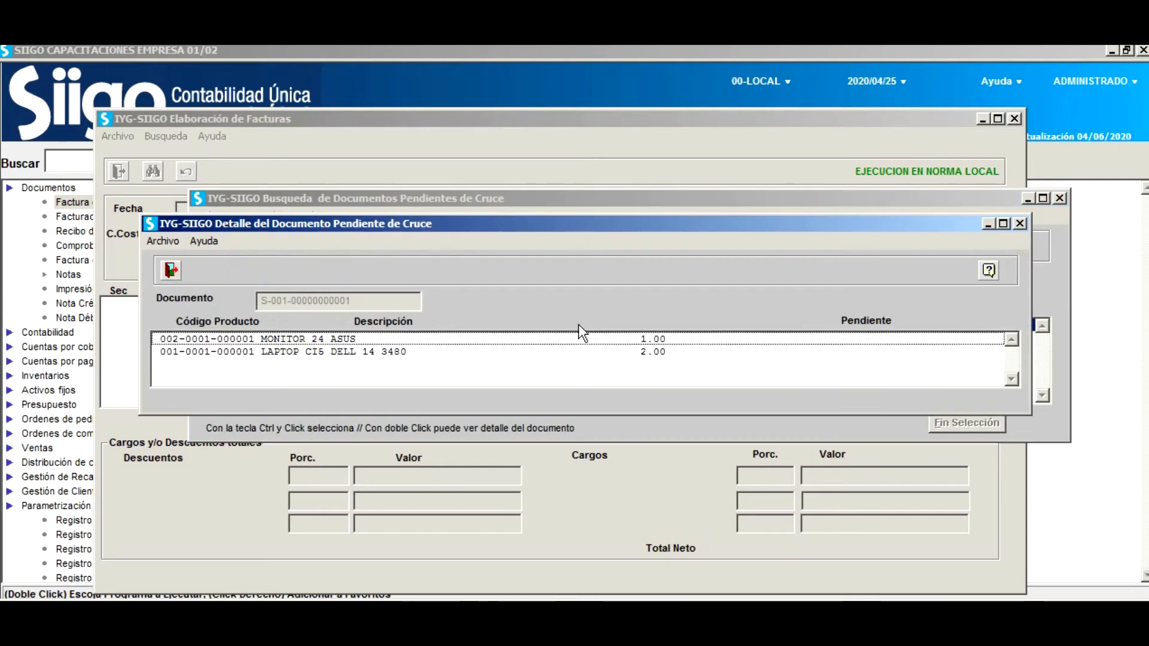
left_click(171, 270)
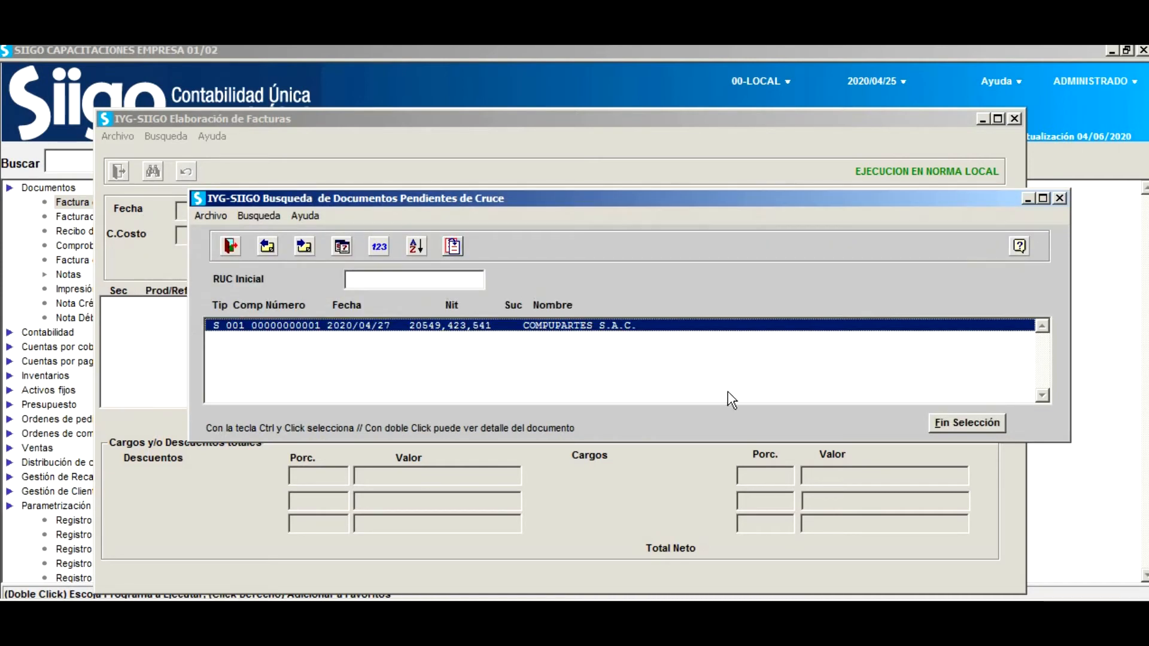
left_click(965, 423)
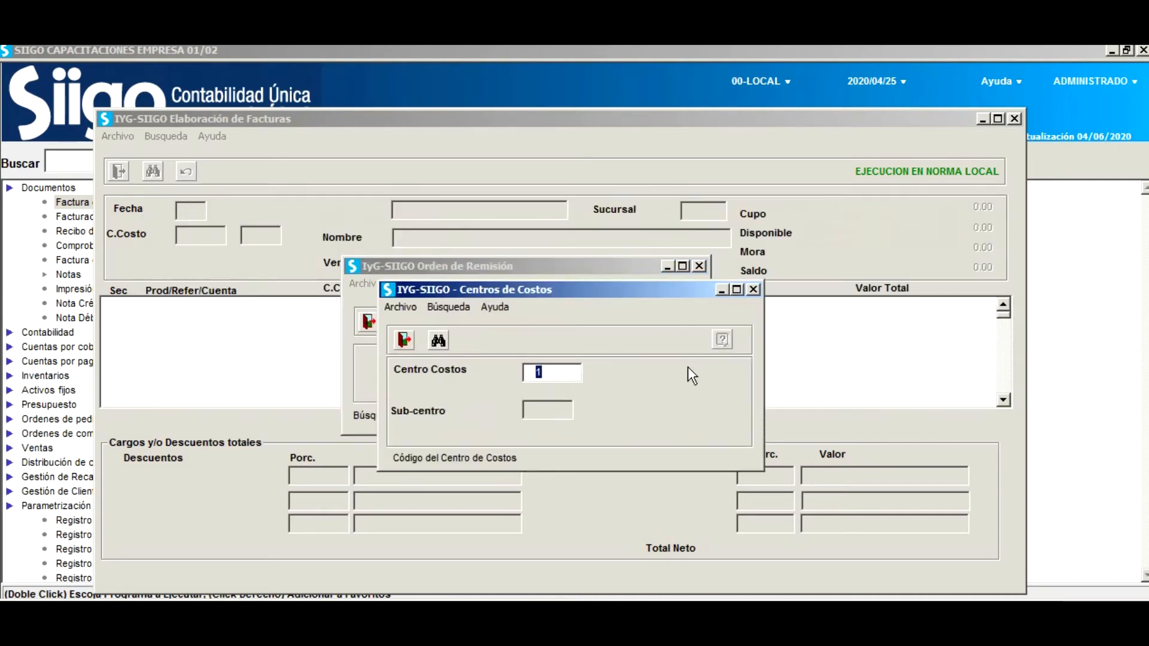
key("Return")
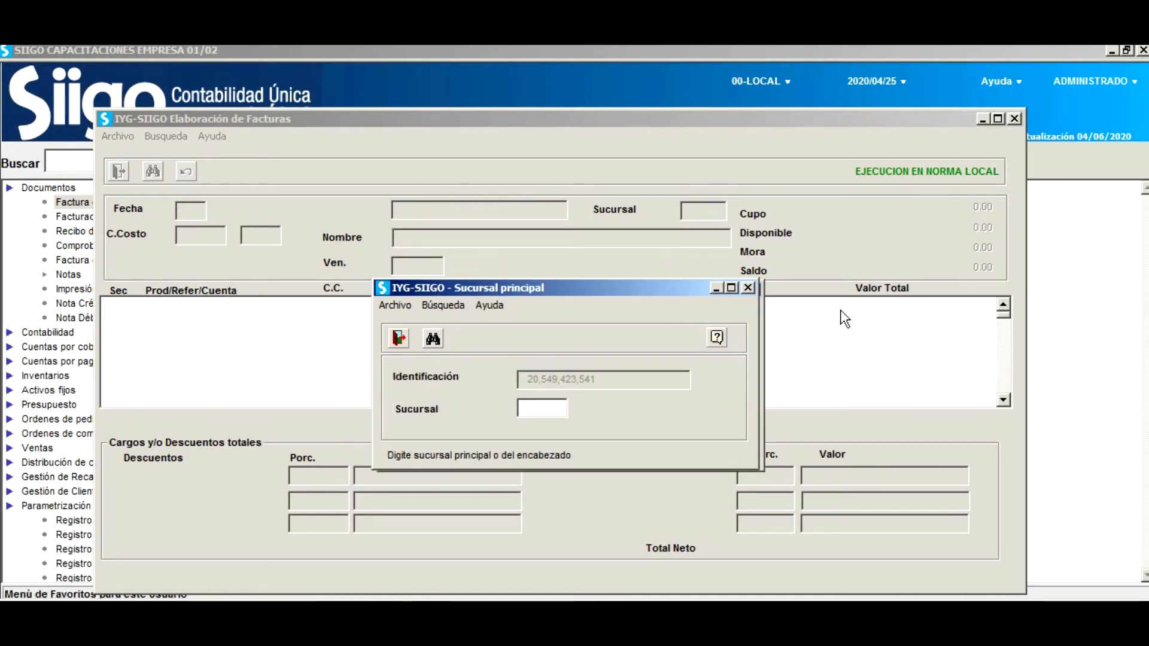
key("Return")
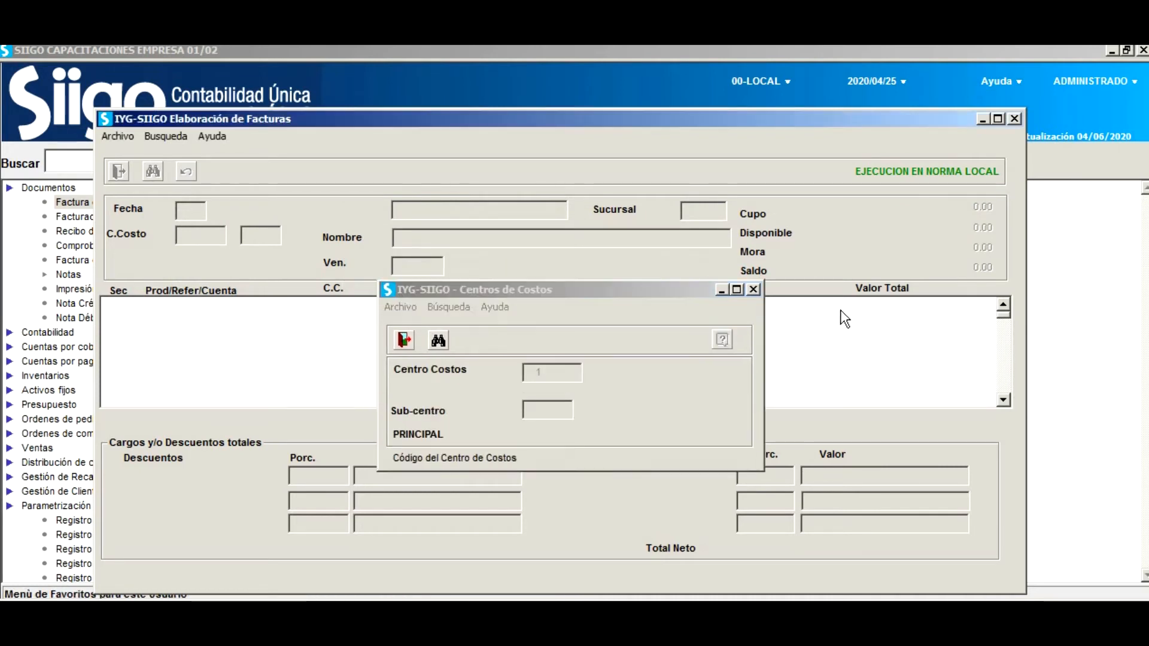
Confirm cost centre 1, set invoice day 29 and choose currency 1, DOLARES AMERICANOS.
key("Return")
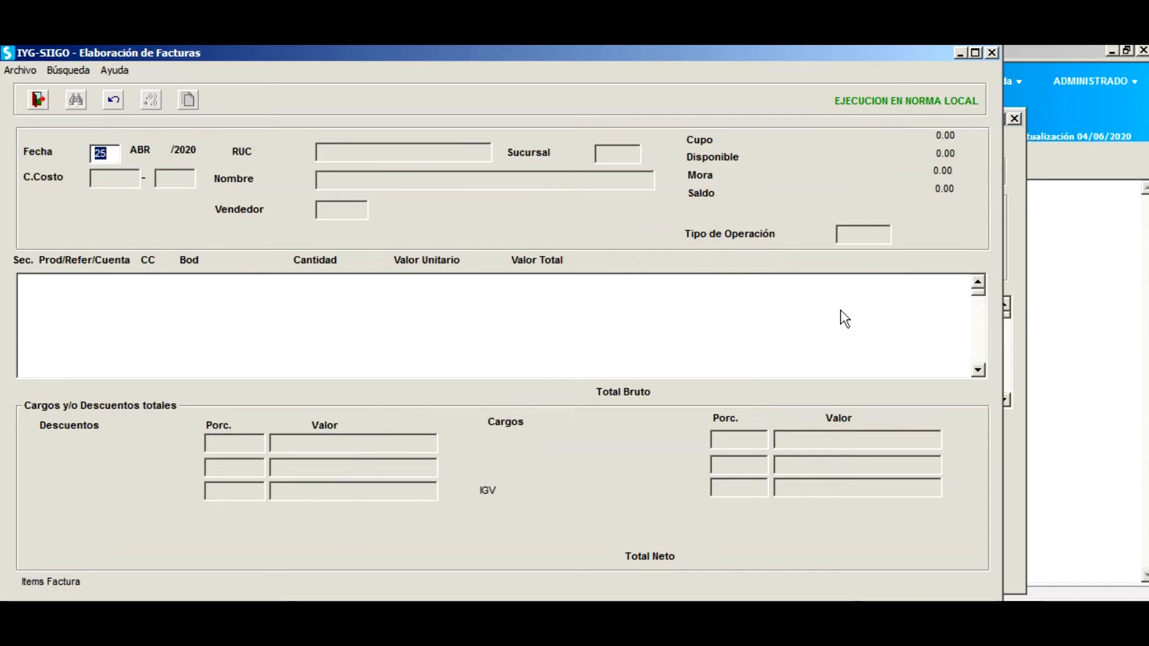
type("29")
key("Return")
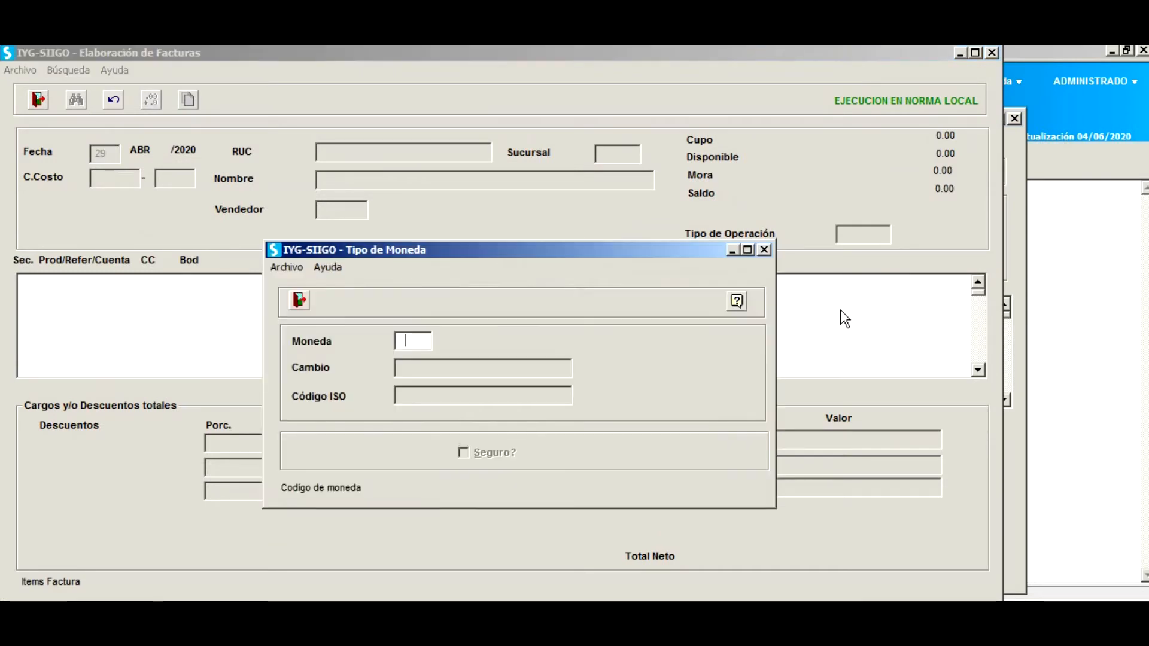
type("1")
key("Return")
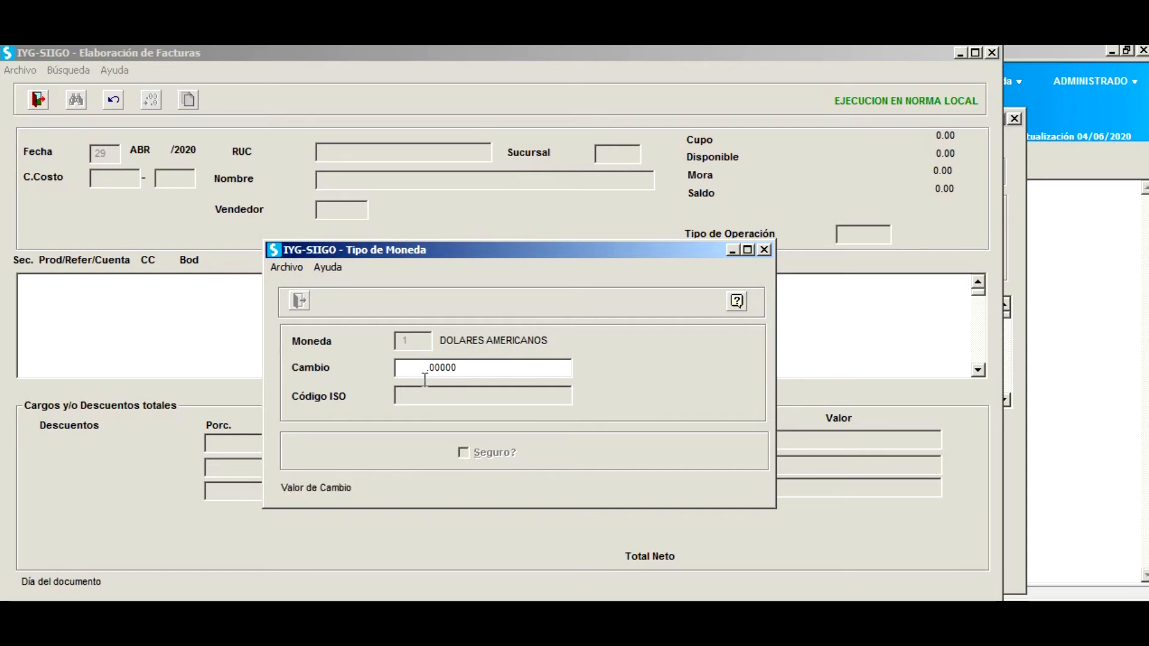
Replace the exchange rate with 3.52800 and confirm the US dollar currency.
left_click(470, 367)
left_click_drag(483, 365, 423, 367)
type("3.")
type("528")
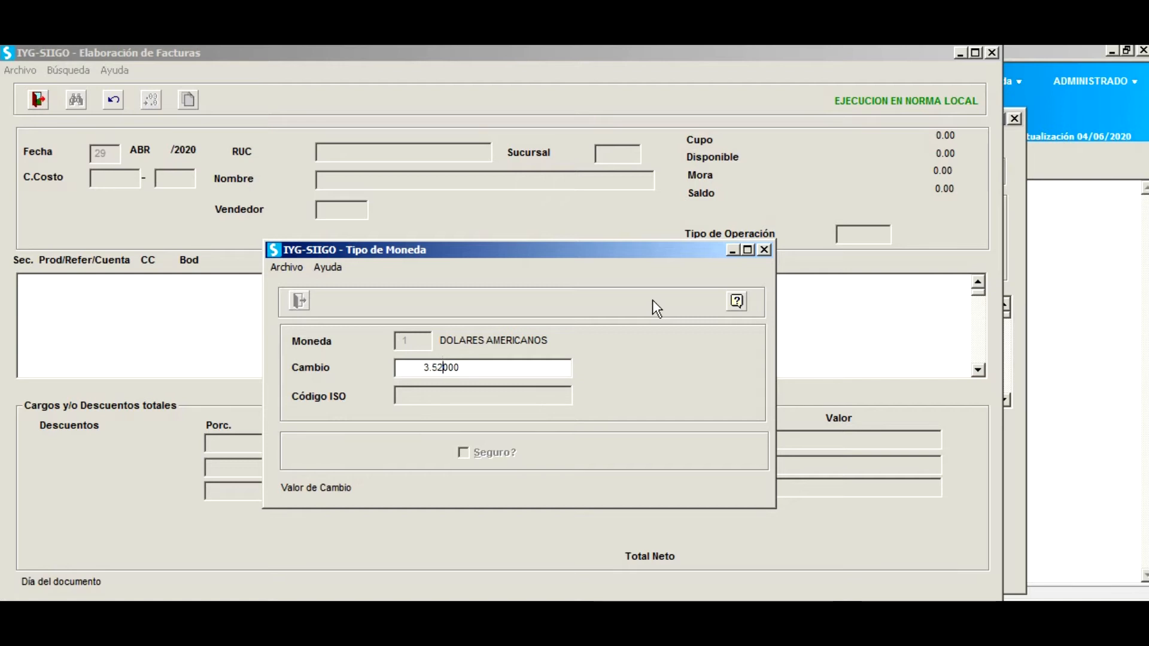
key("Return")
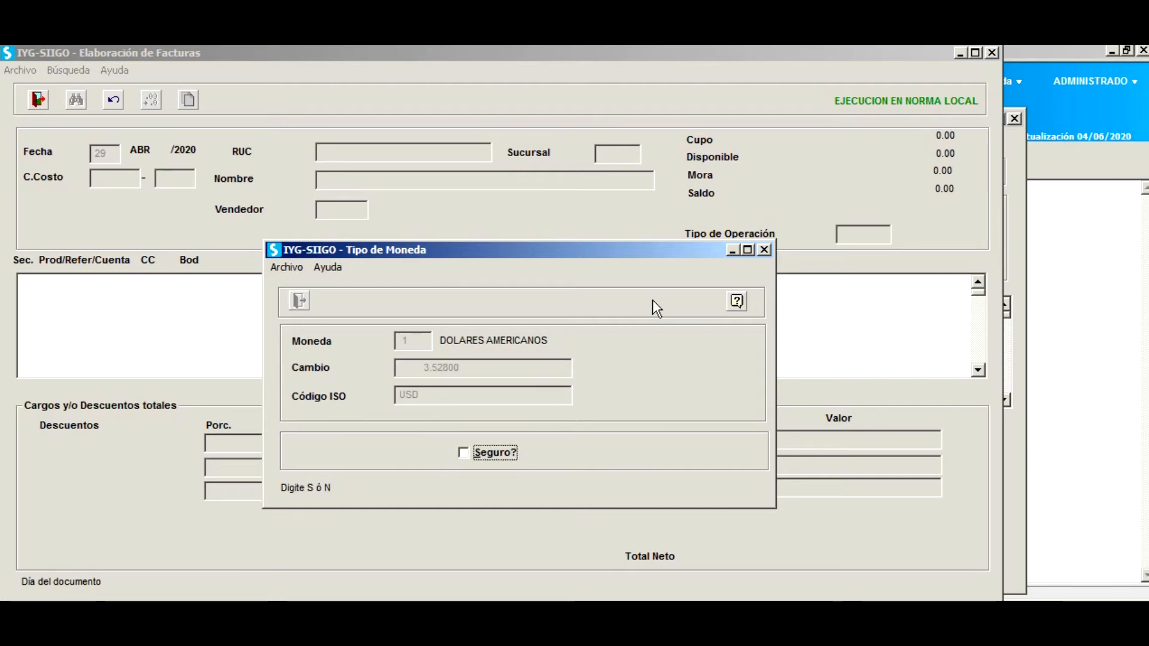
left_click(468, 458)
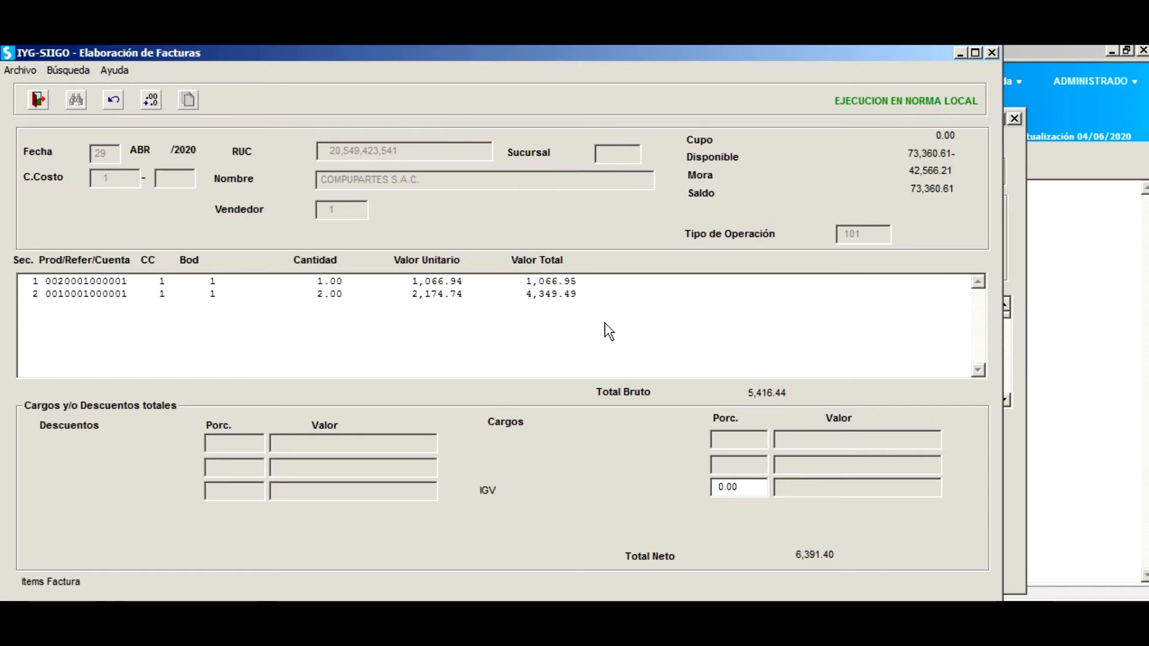
Confirm the dollar currency, keep seller 1 and operation type 101, and load the existing item lines.
key("Return")
key("Escape")
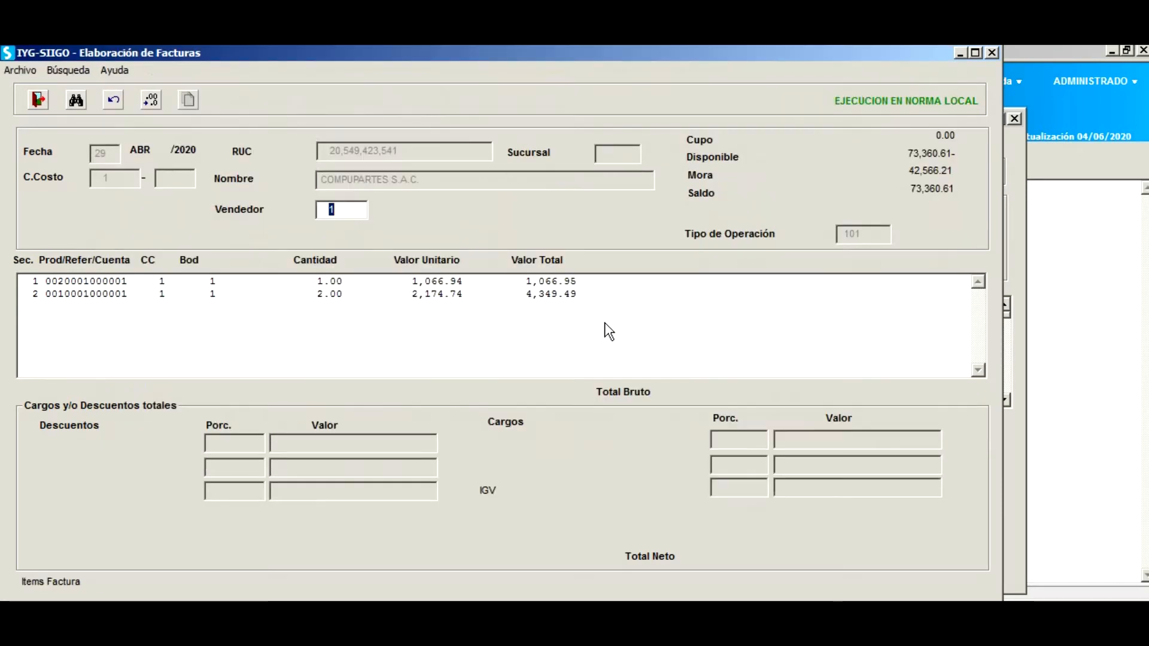
key("Return")
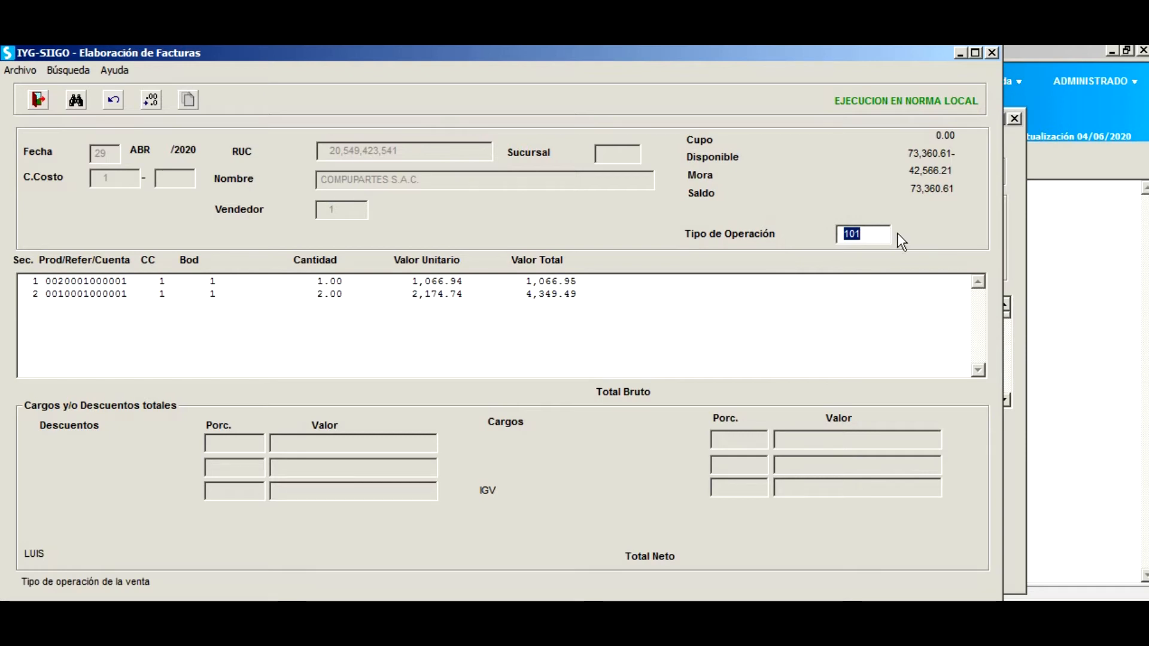
key("Return")
key("Return")
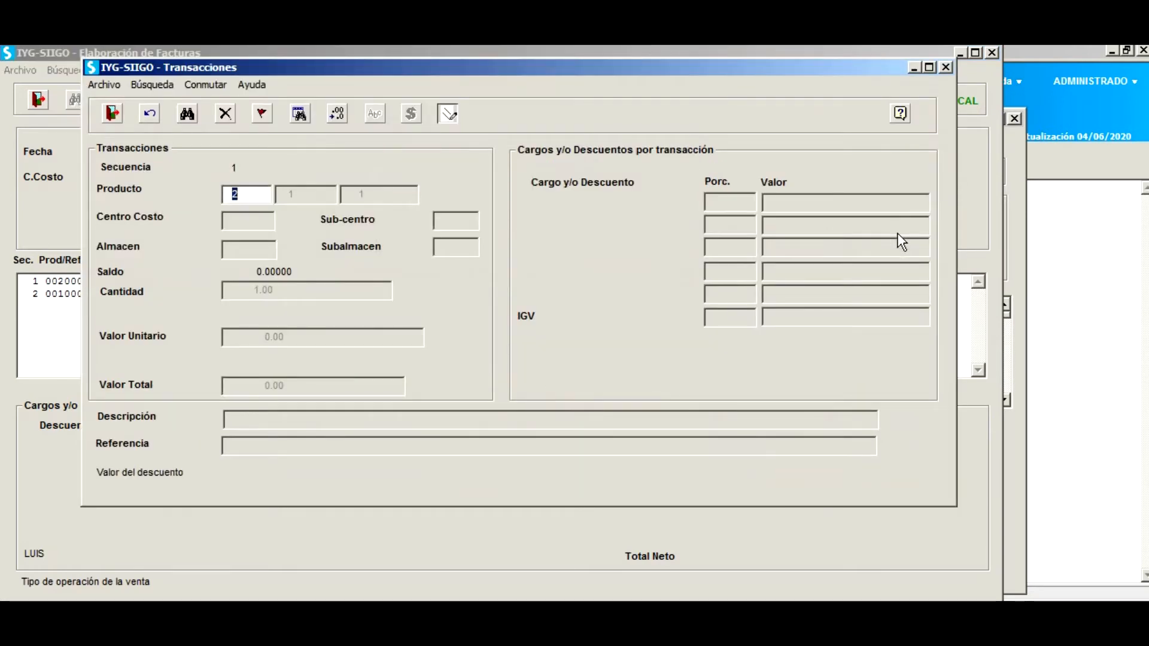
key("Return")
key("Return")
key("Return")
Keep the MONITOR 24 ASUS line's warehouse, IGV motive 10 and quantity 1.00, and enter a 10% discount.
key("Return")
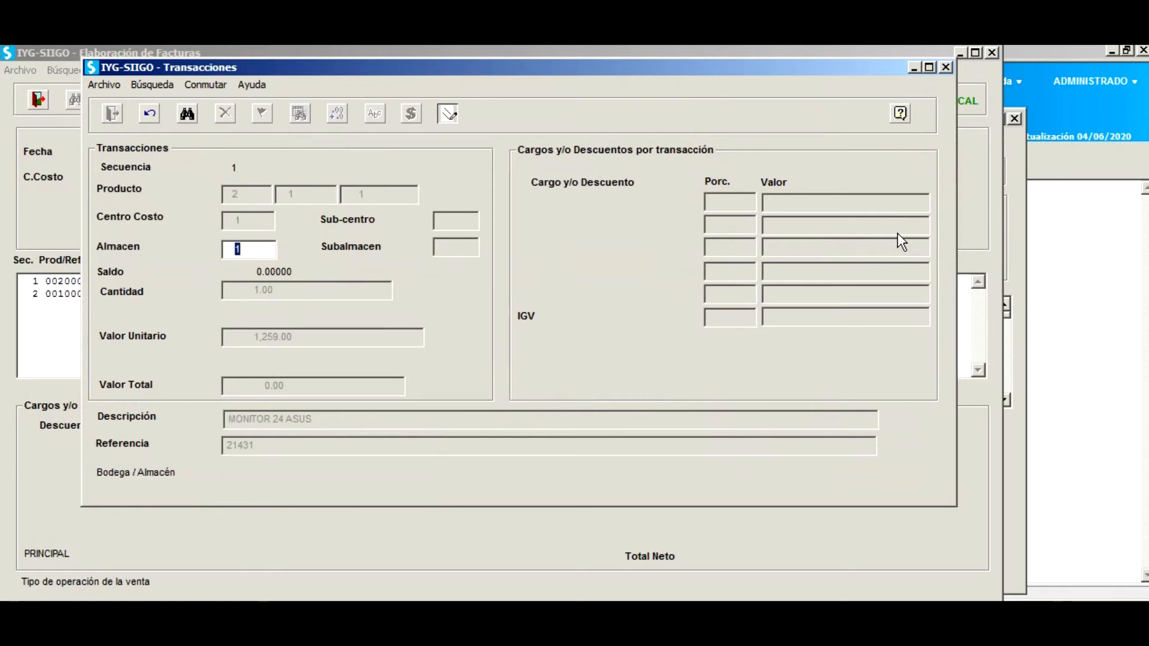
key("Return")
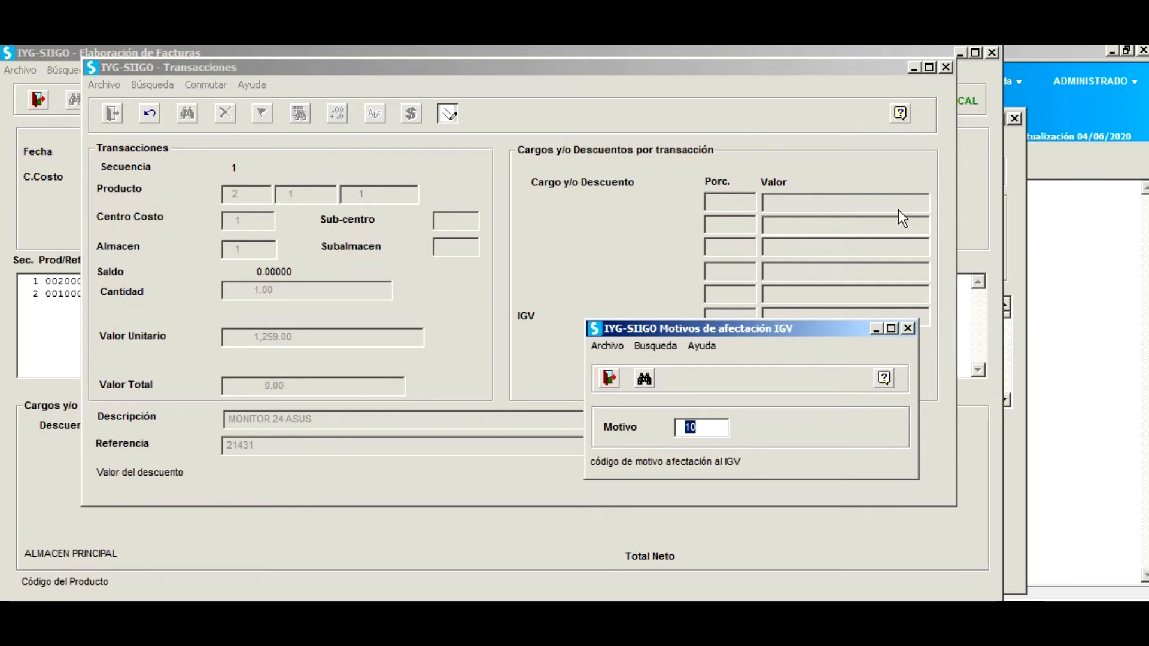
key("Return")
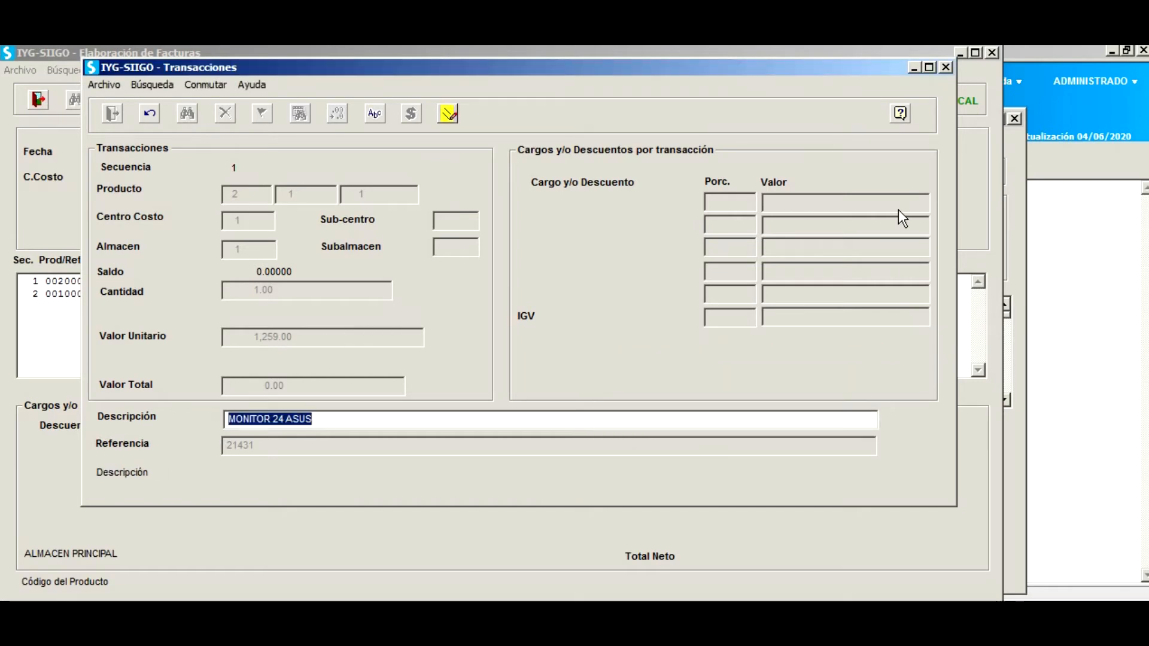
key("Return")
key("Return")
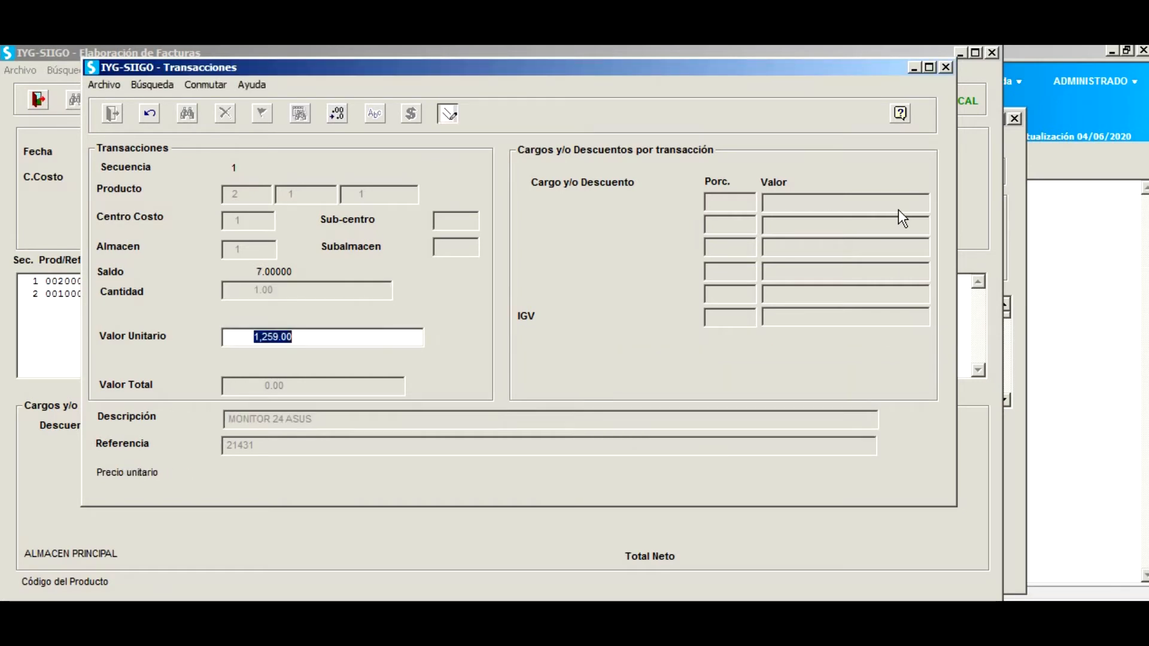
key("Return")
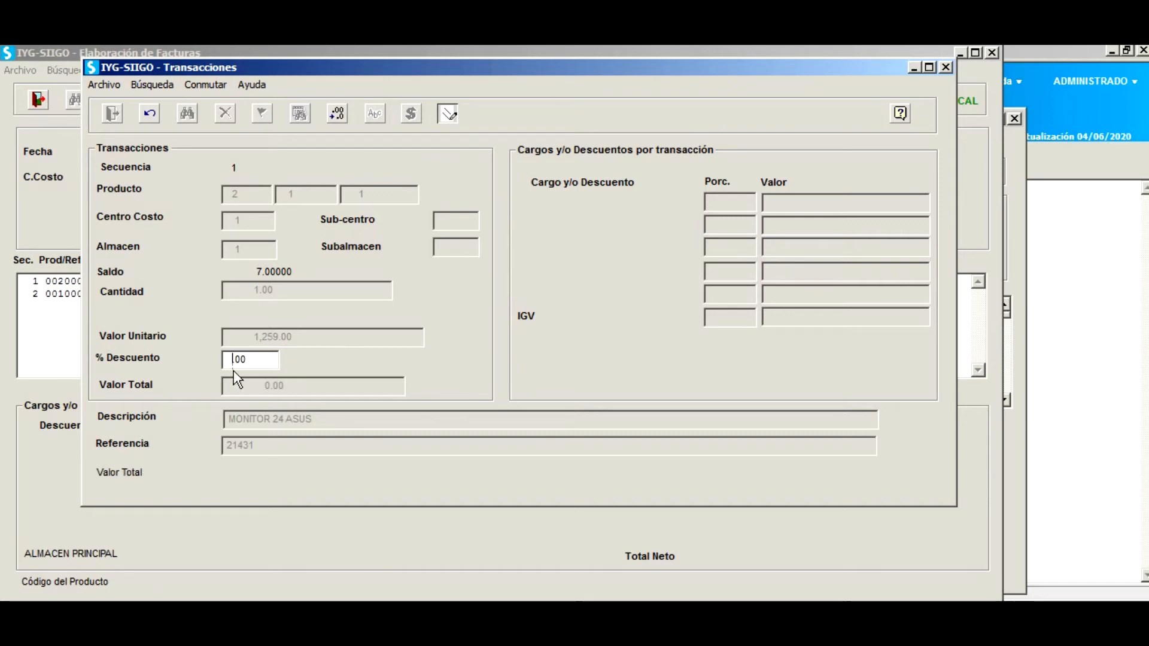
type("10.")
key("Return")
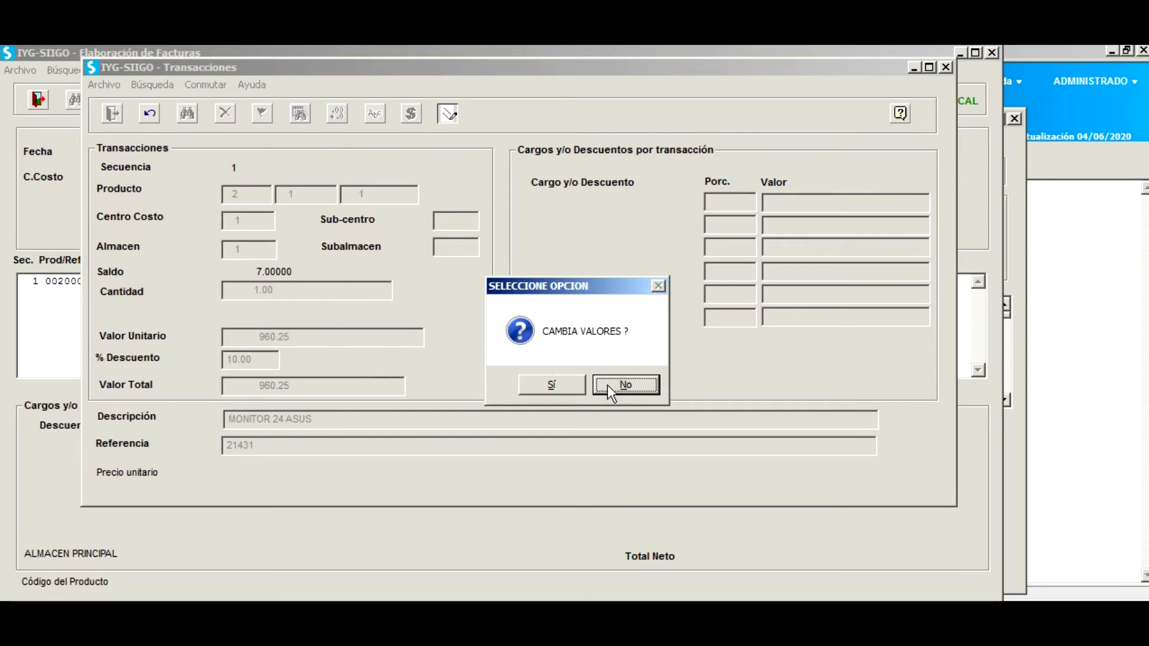
Decline the value change, reset the monitor discount to 0 and save it with 18.00% IGV of 192.05.
left_click(636, 389)
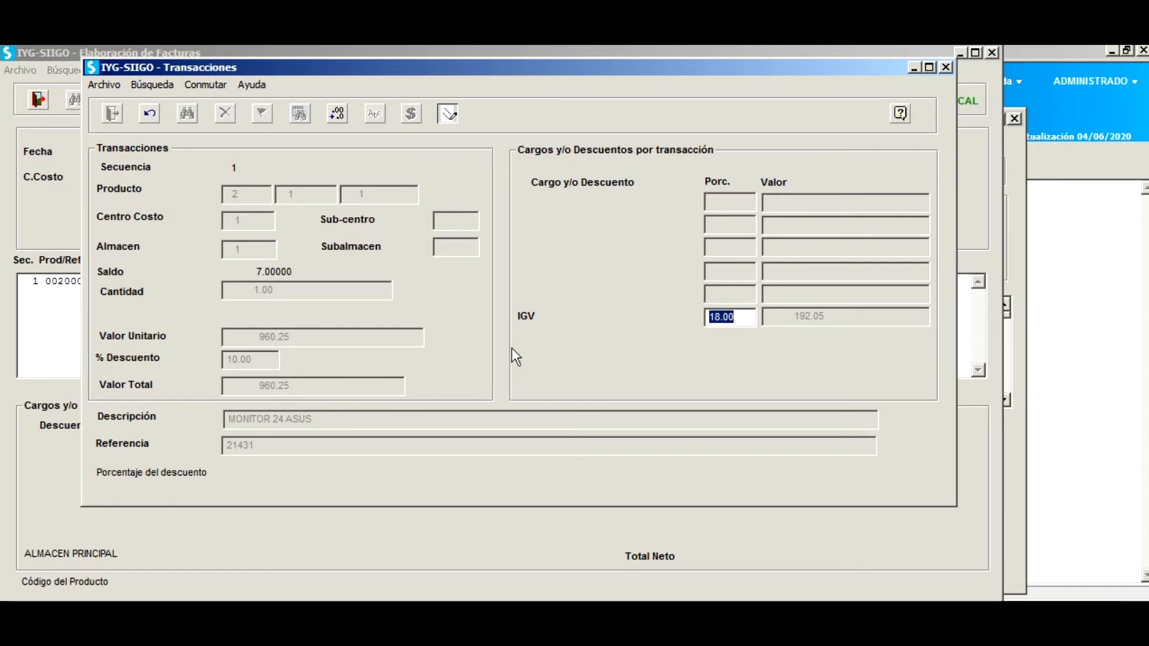
key("Return")
key("Return")
key("Return")
key("Return")
key("Return")
key("Return")
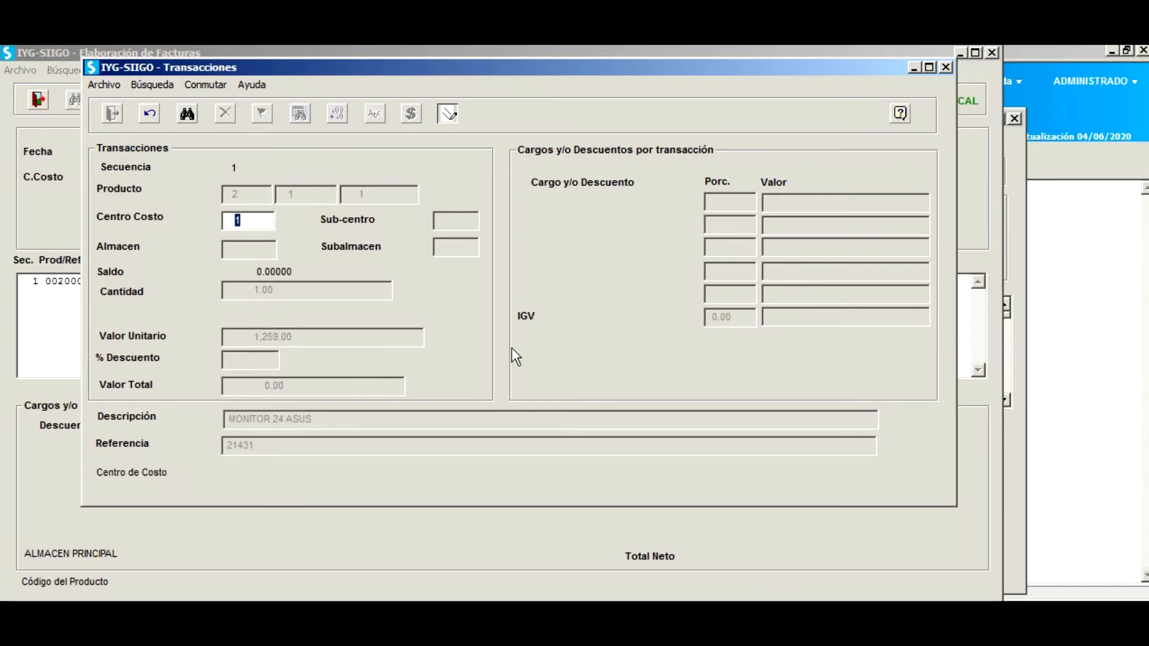
key("Return")
key("Return")
key("Return")
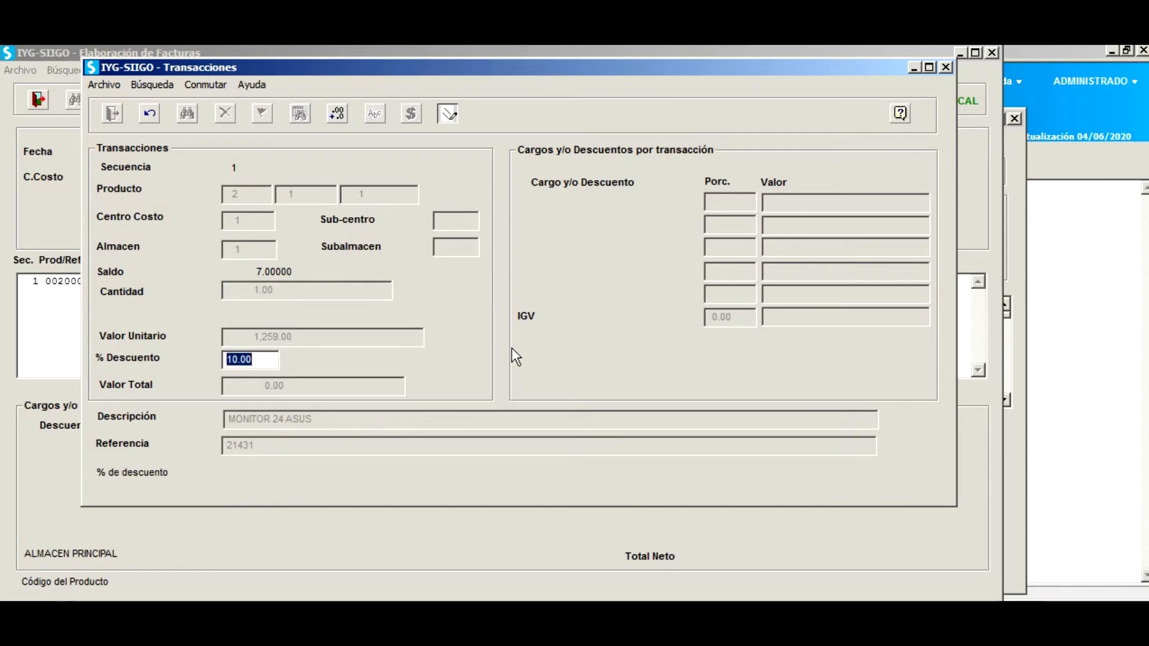
type("0")
key("Return")
key("Return")
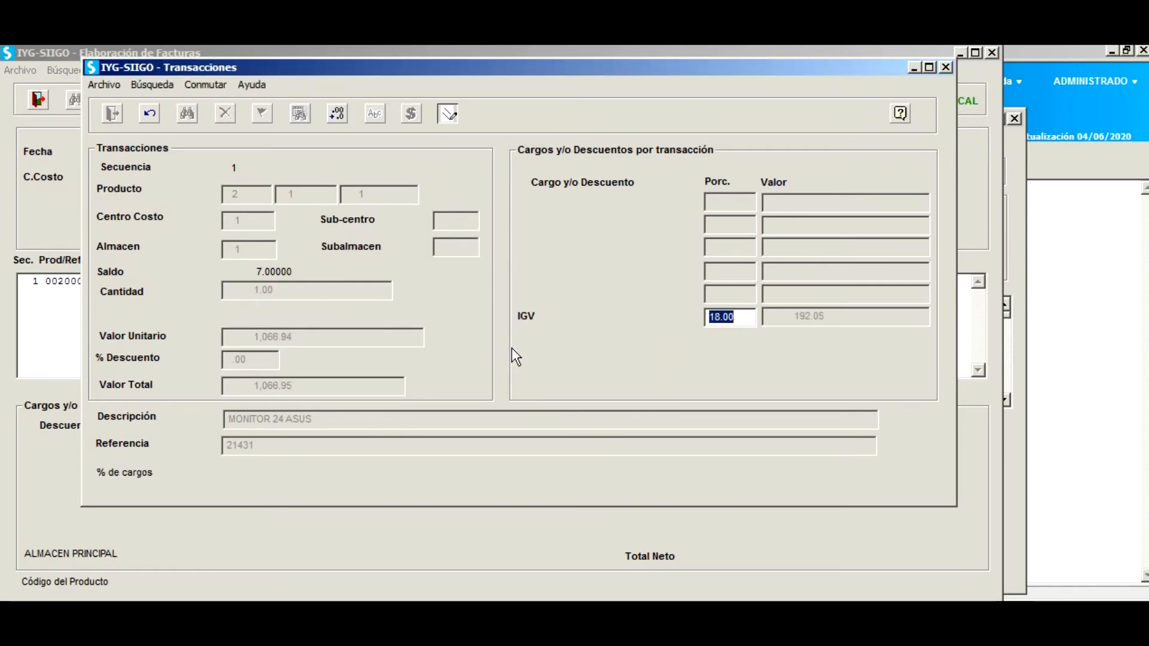
key("Return")
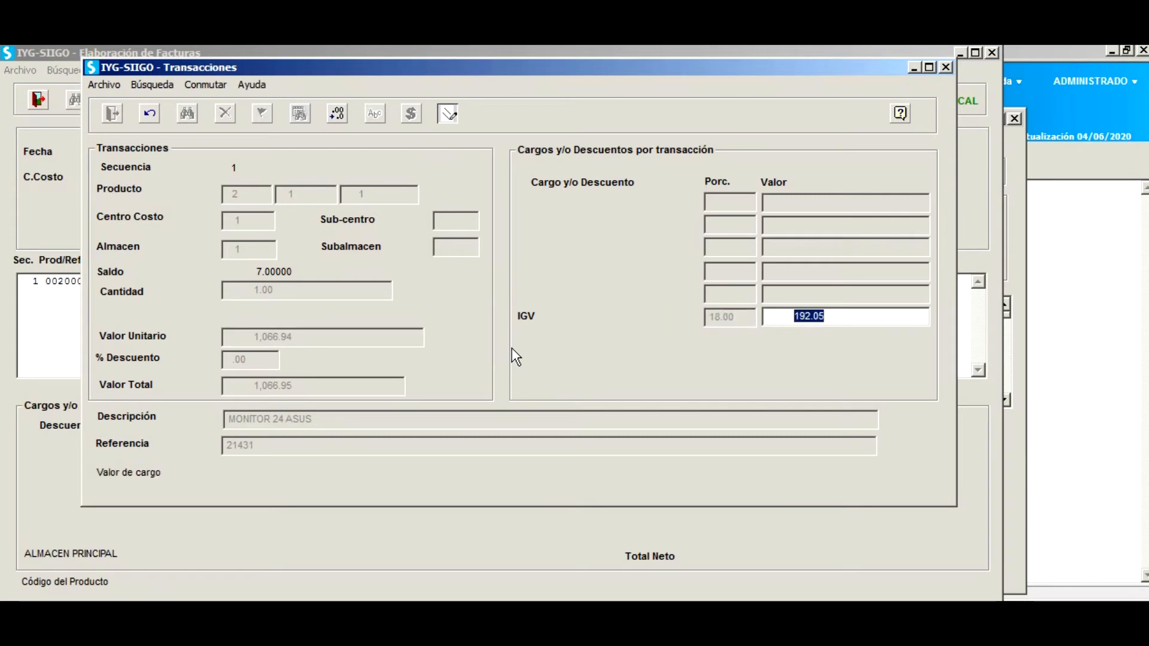
key("Return")
key("Return")
key("Return")
key("Return")
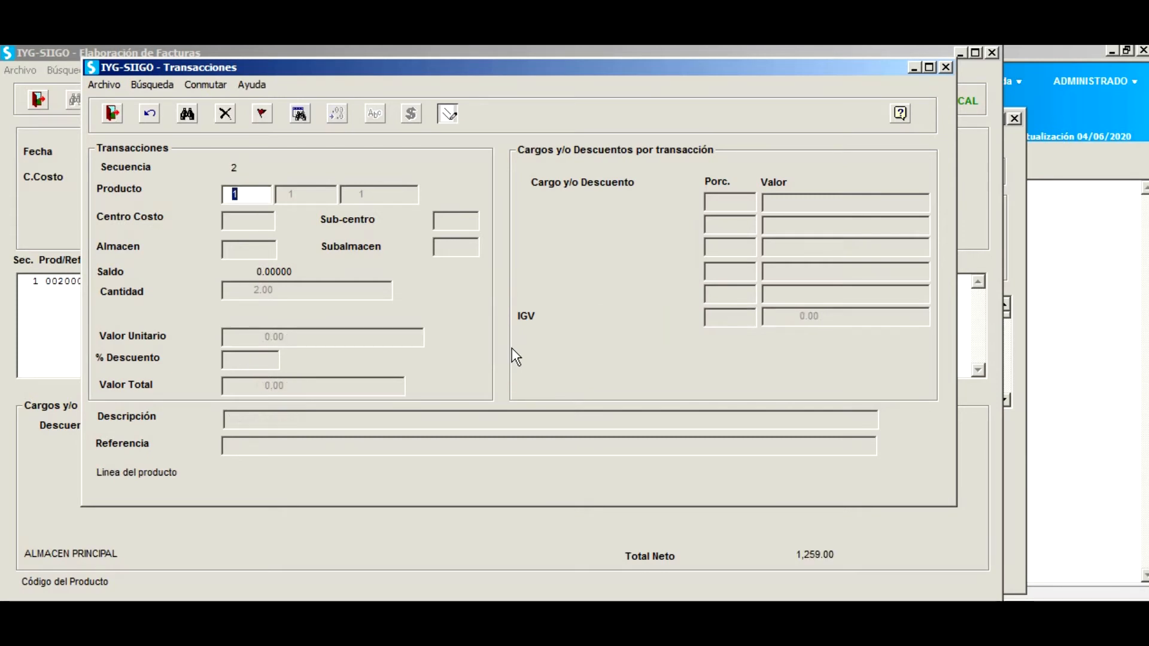
Fill the LAPTOP CI5 DELL 14 3480 line with IGV type 10, no conversion factor, 2 units at 2,174.74.
key("Return")
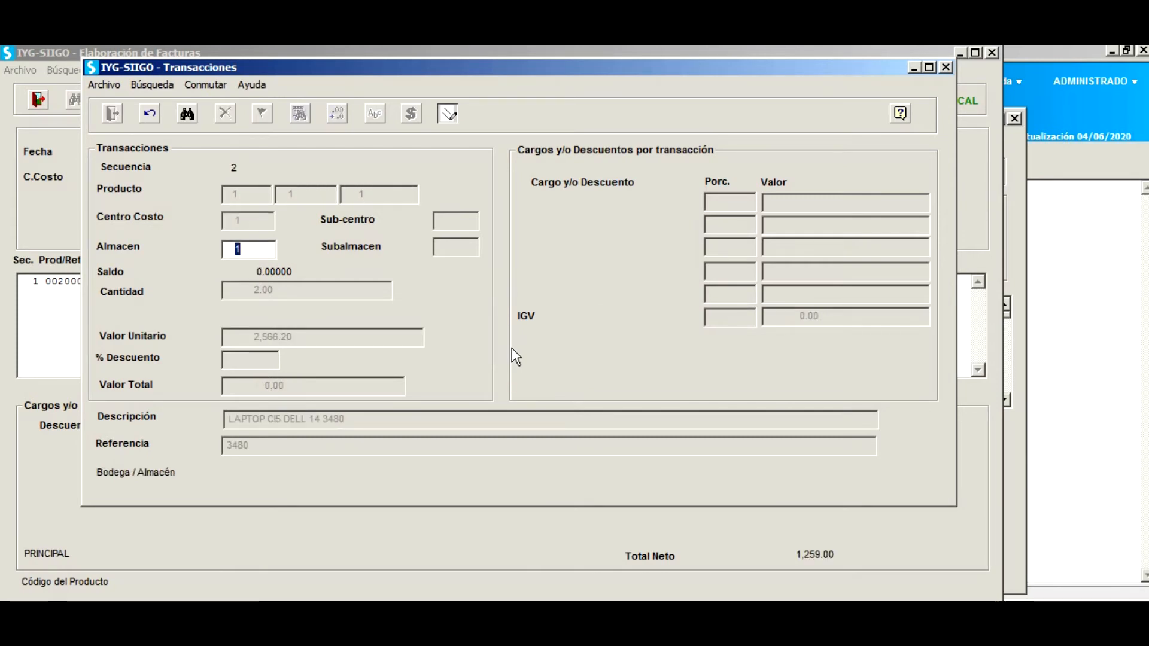
key("Return")
left_click(644, 379)
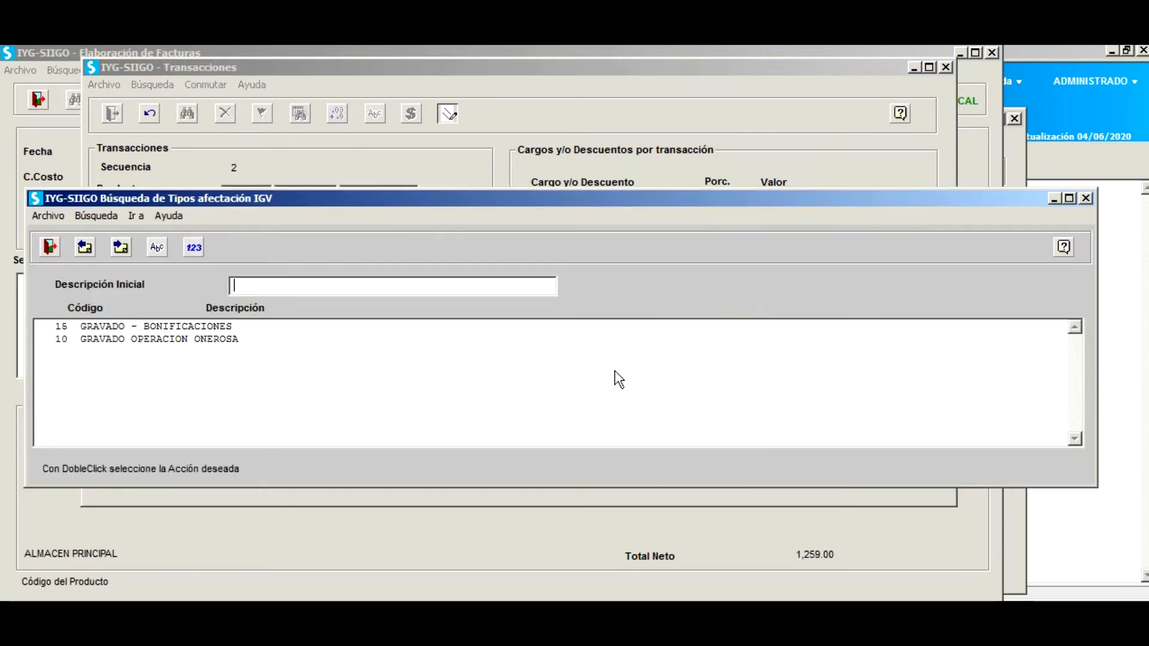
left_click(121, 338)
double_click(120, 338)
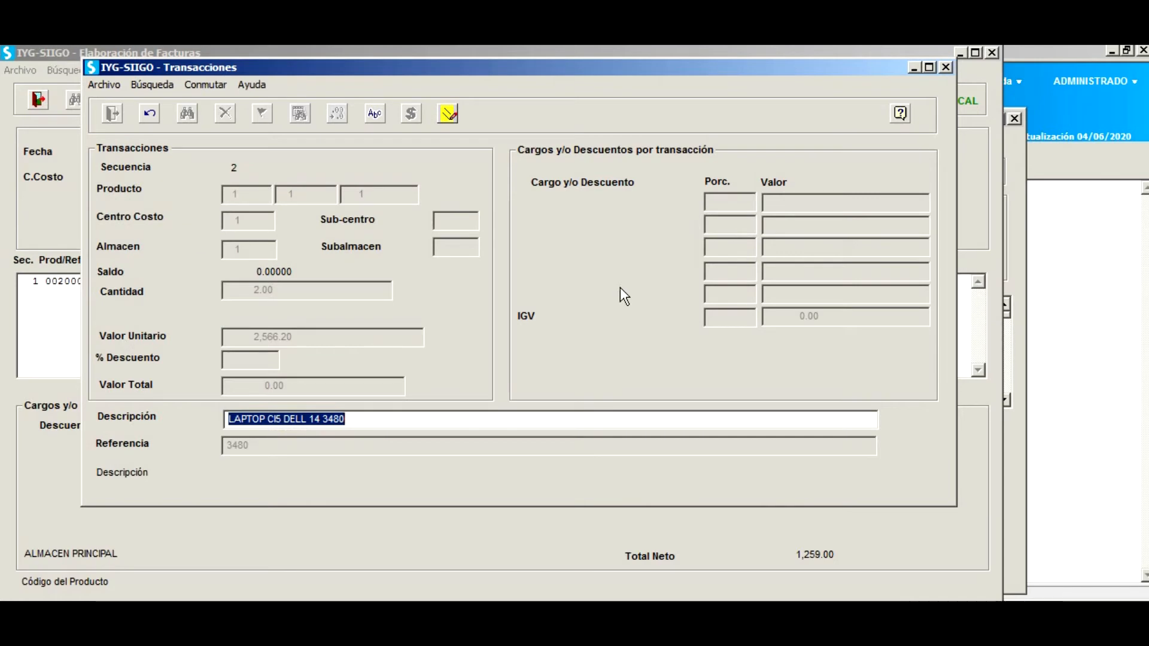
key("Return")
key("Return")
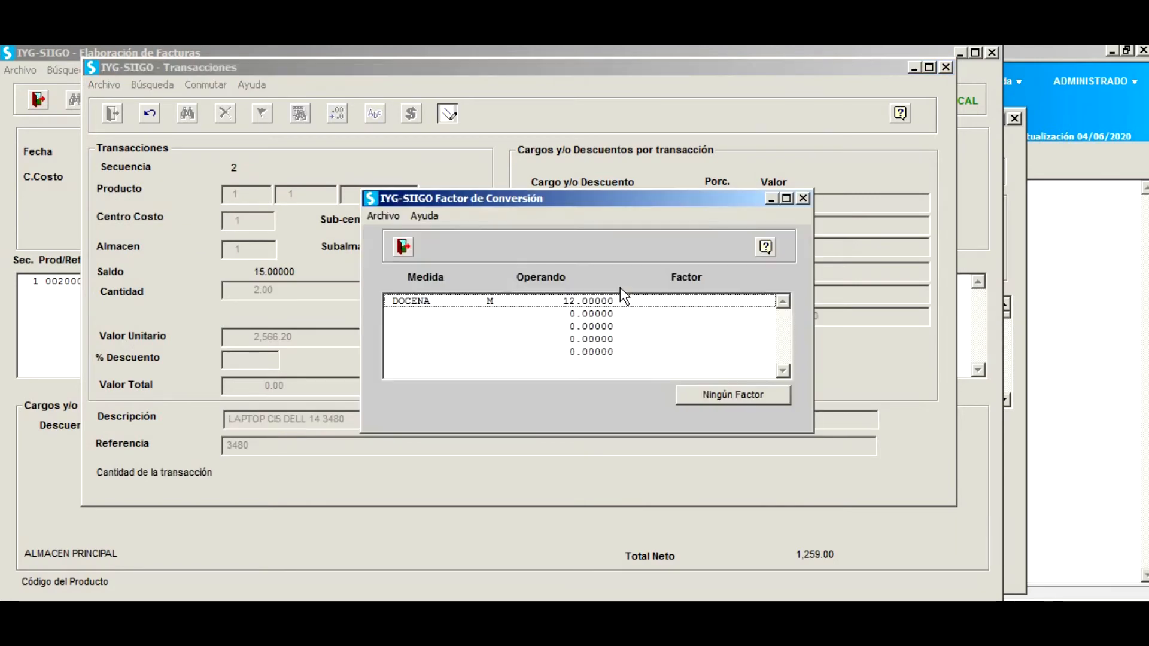
left_click(727, 396)
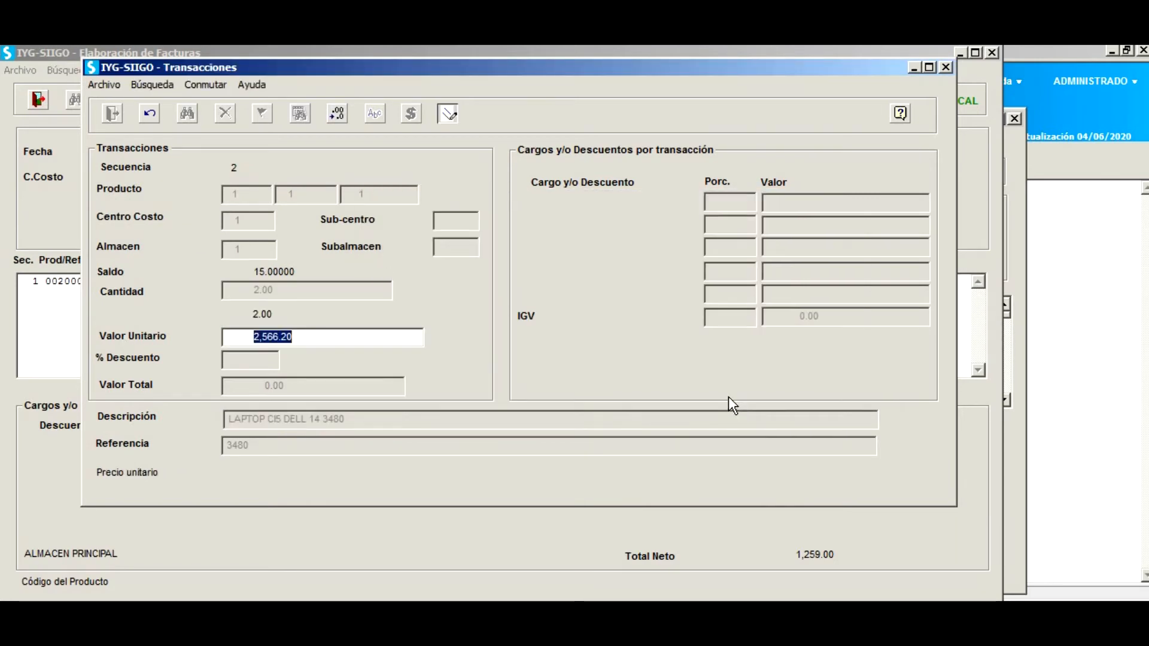
key("Return")
key("Return")
key("Return")
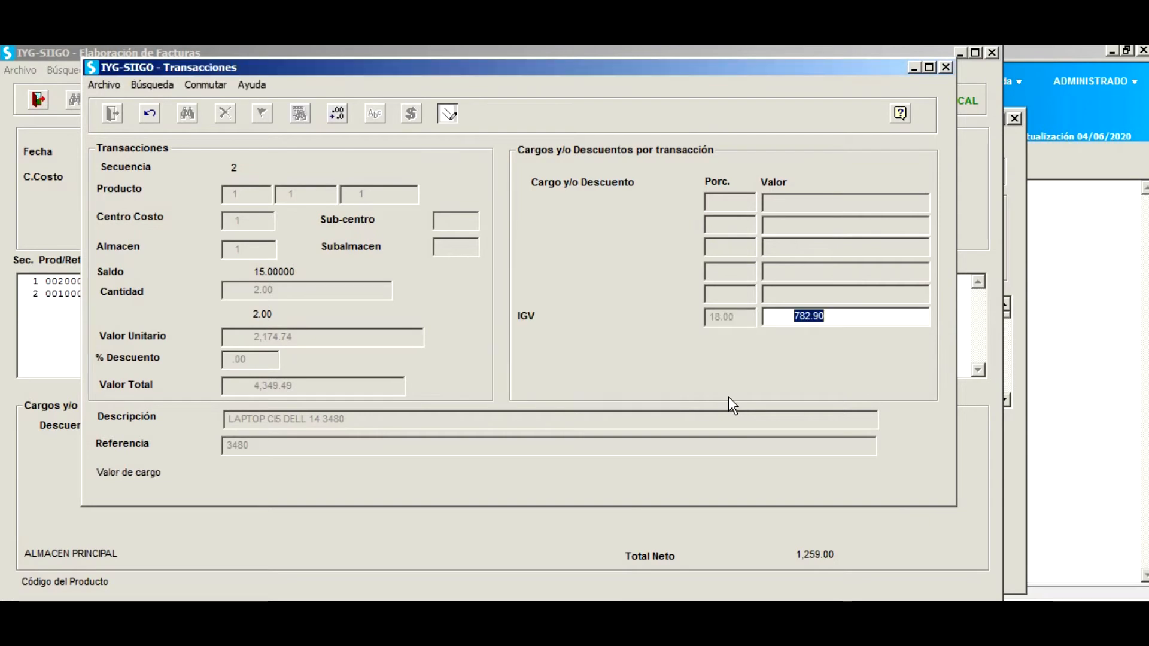
key("Return")
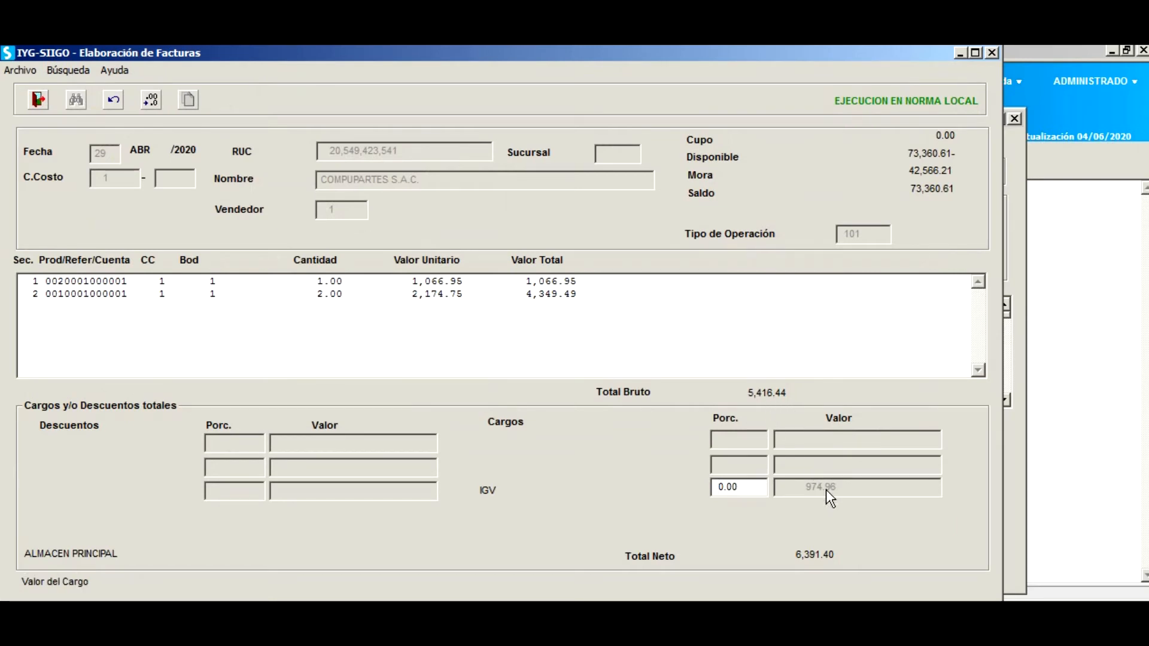
Choose payment method 0121 VENTAS SOLES, keeping payment type 001 and document number 7.
key("Return")
key("Return")
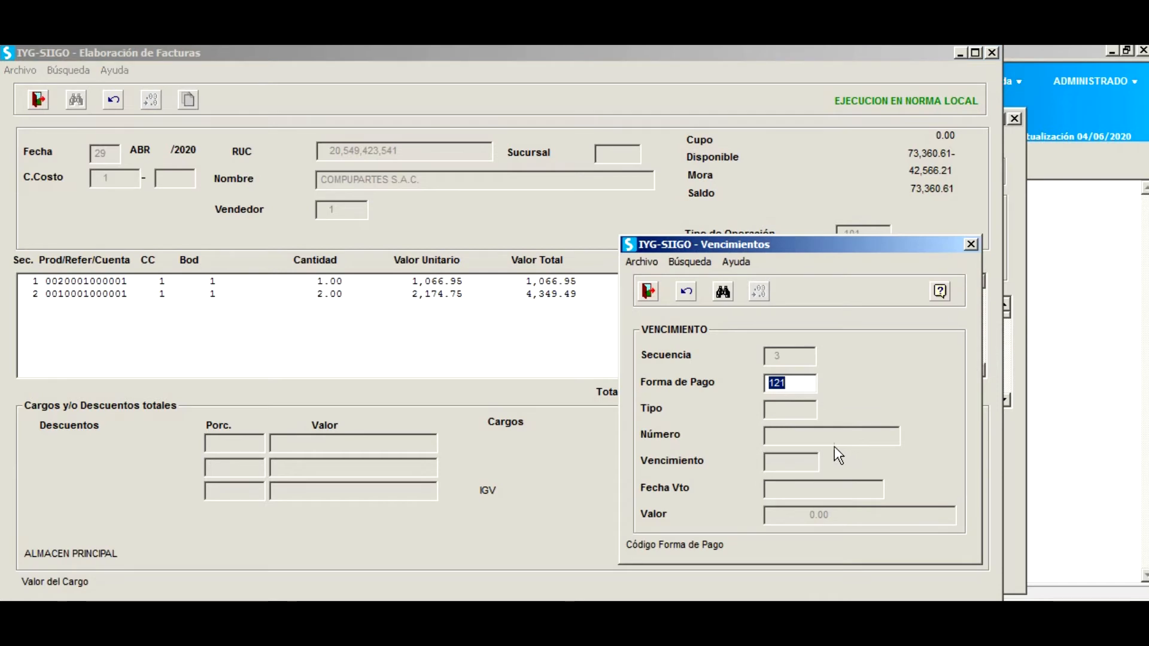
key("F2")
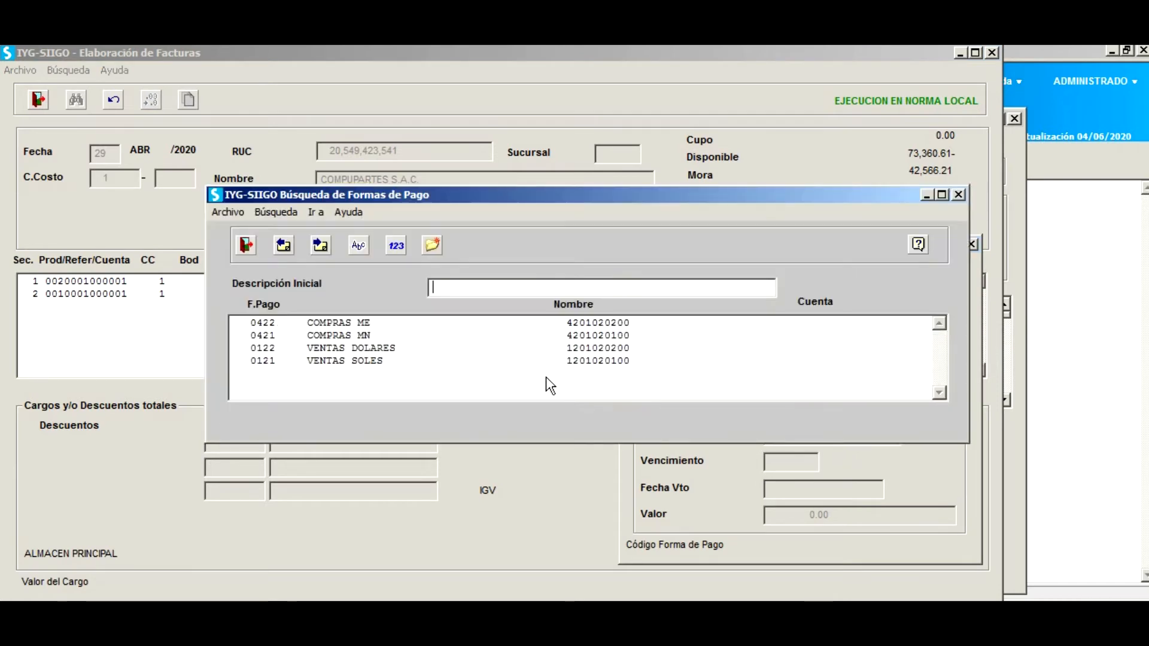
left_click(339, 359)
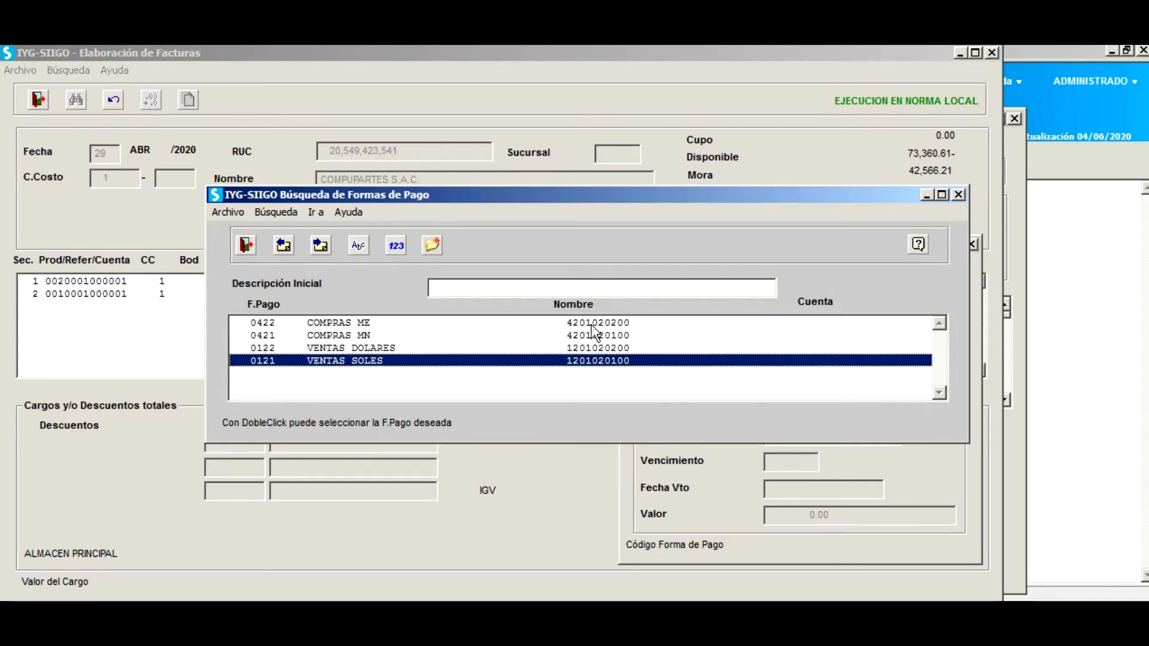
double_click(354, 358)
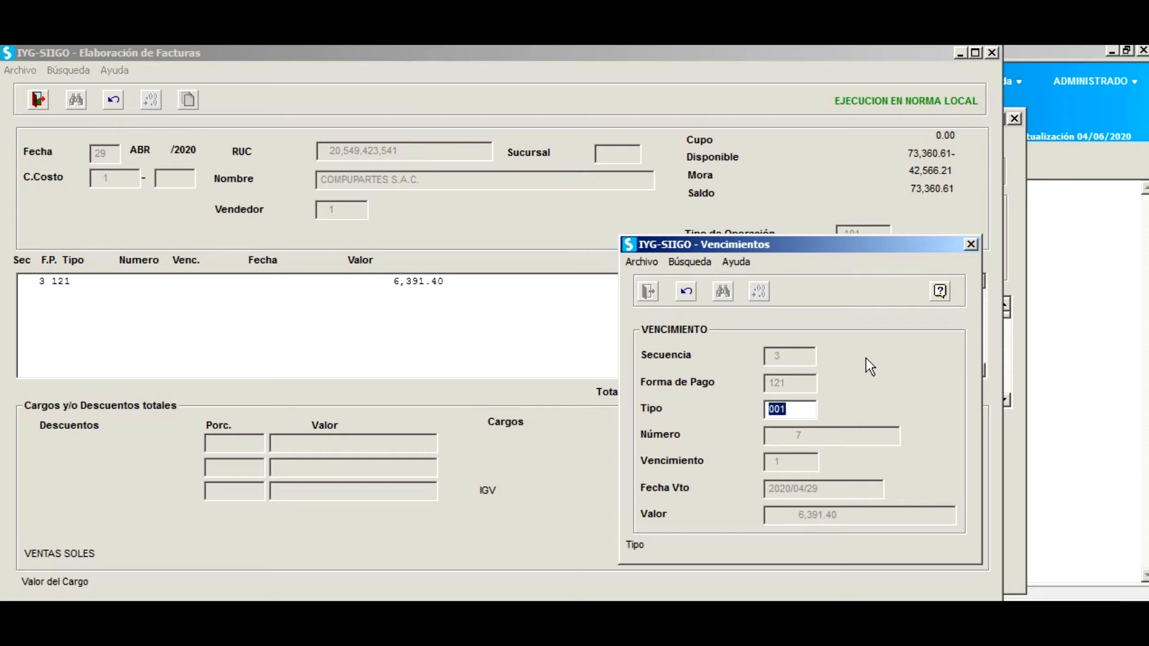
key("Return")
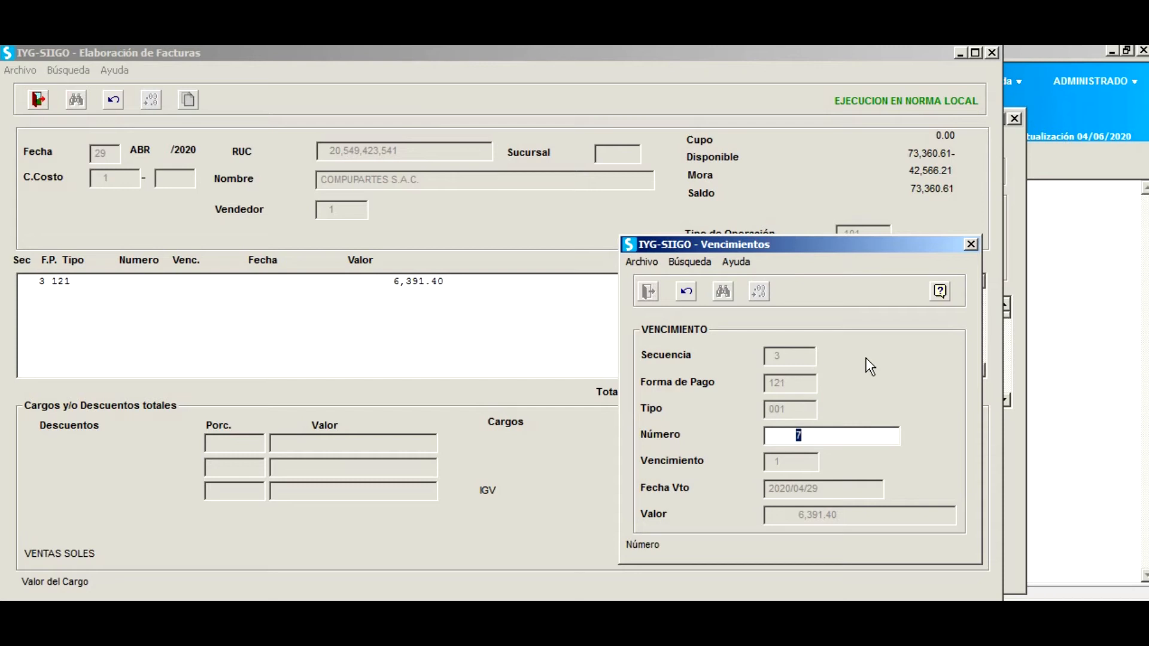
key("Return")
key("Return")
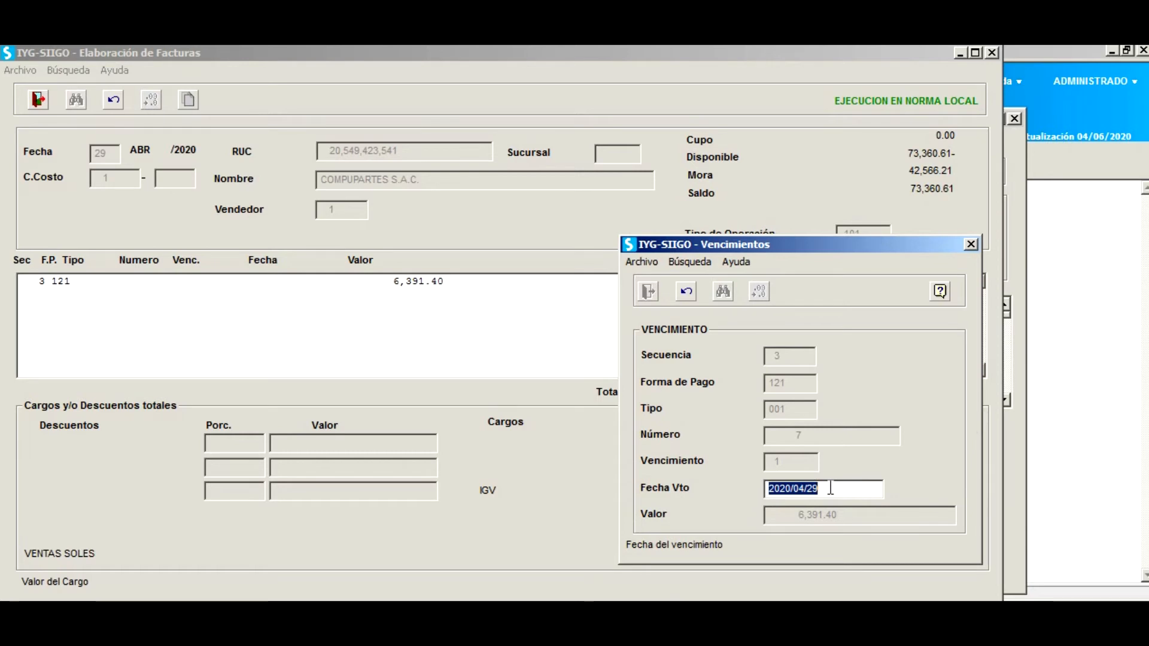
Change the installment's due date to 2020/05/29 and accept its 6,391.40 value.
left_click(807, 488)
type("5")
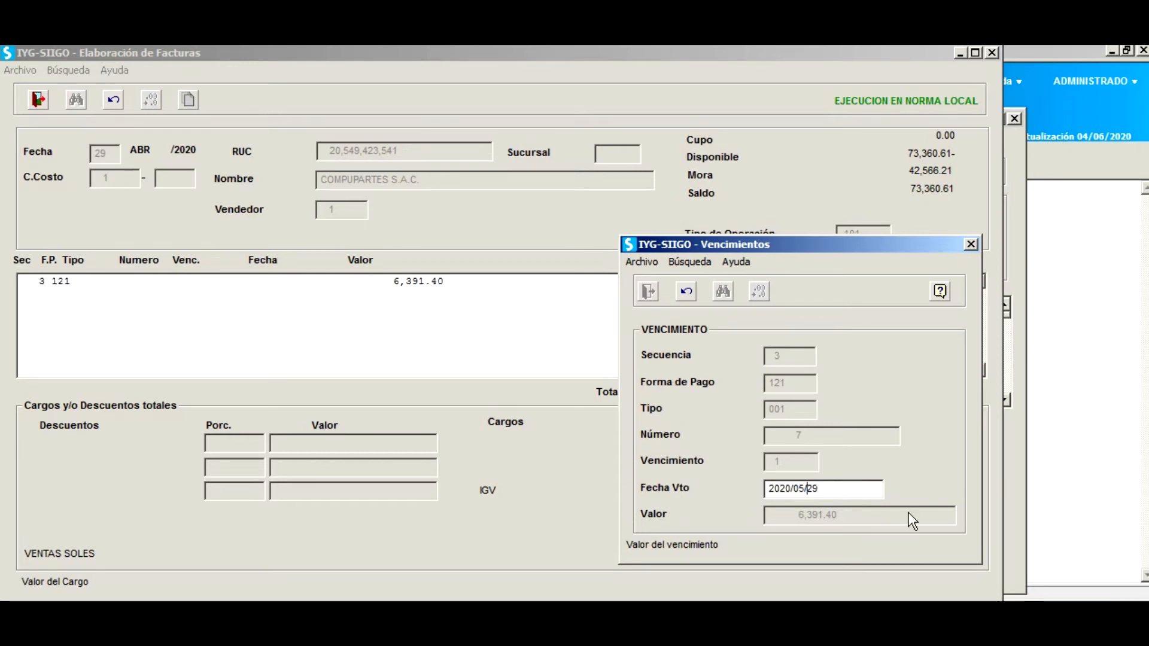
key("Return")
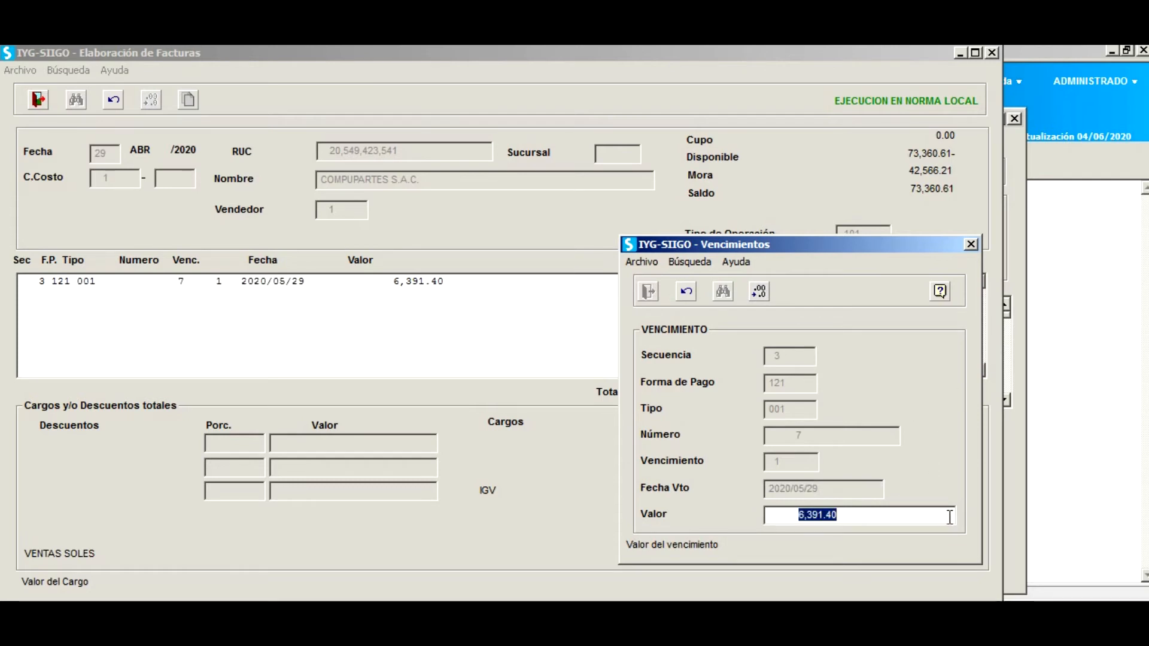
key("Return")
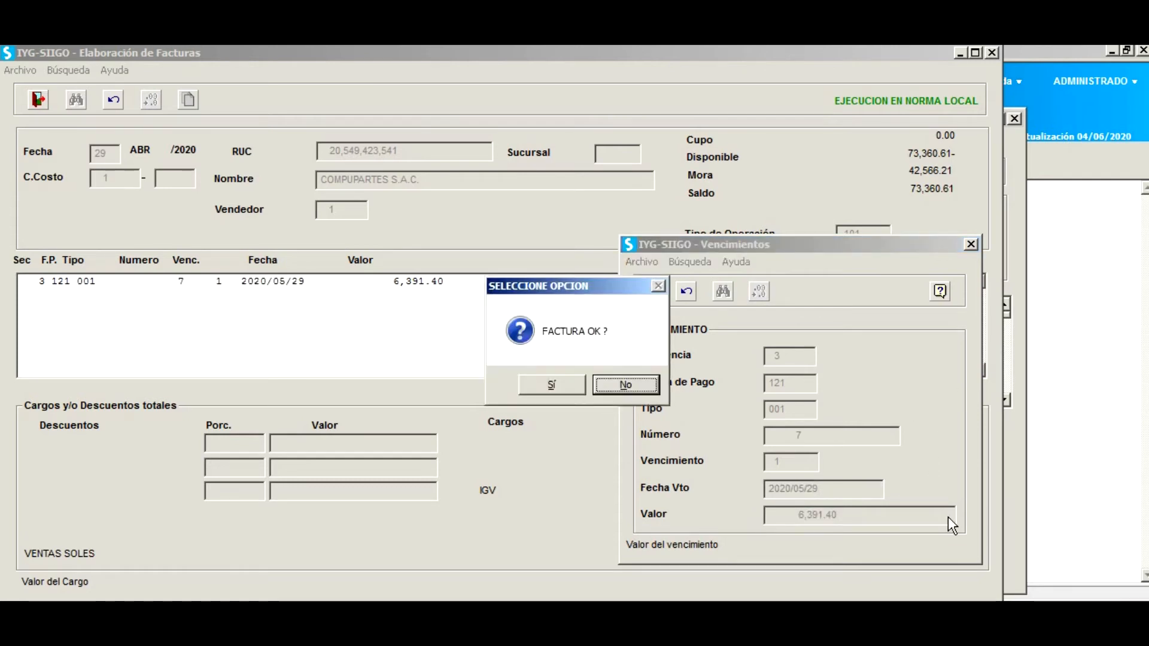
Confirm the invoice as correct and accept document number 1.
left_click(558, 385)
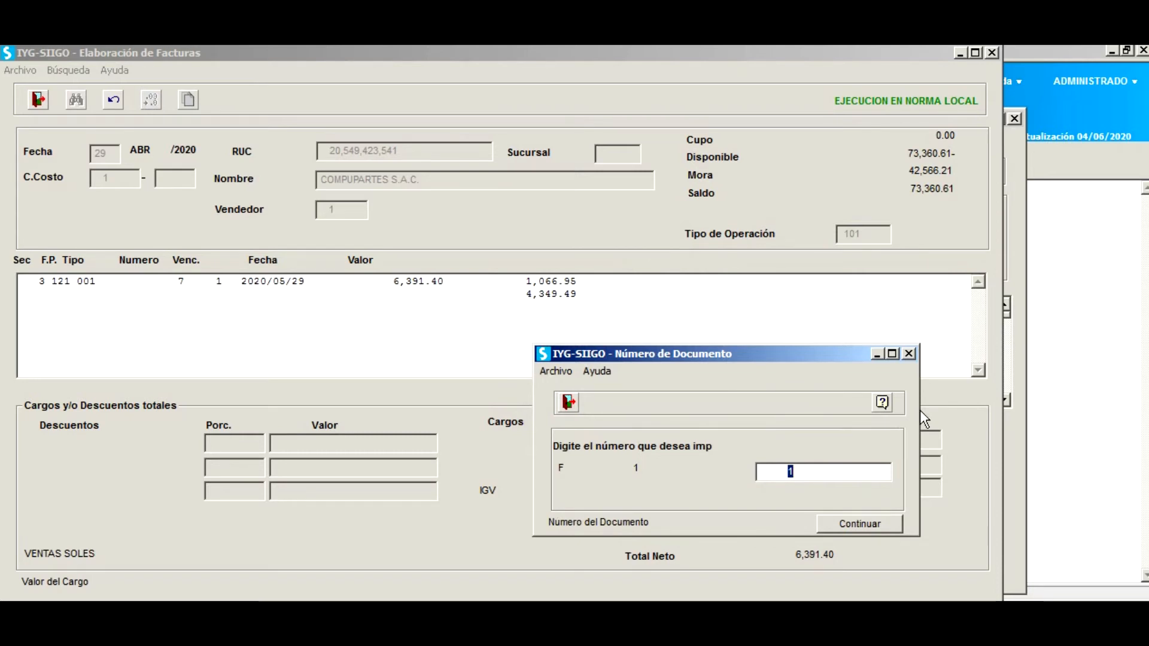
key("Return")
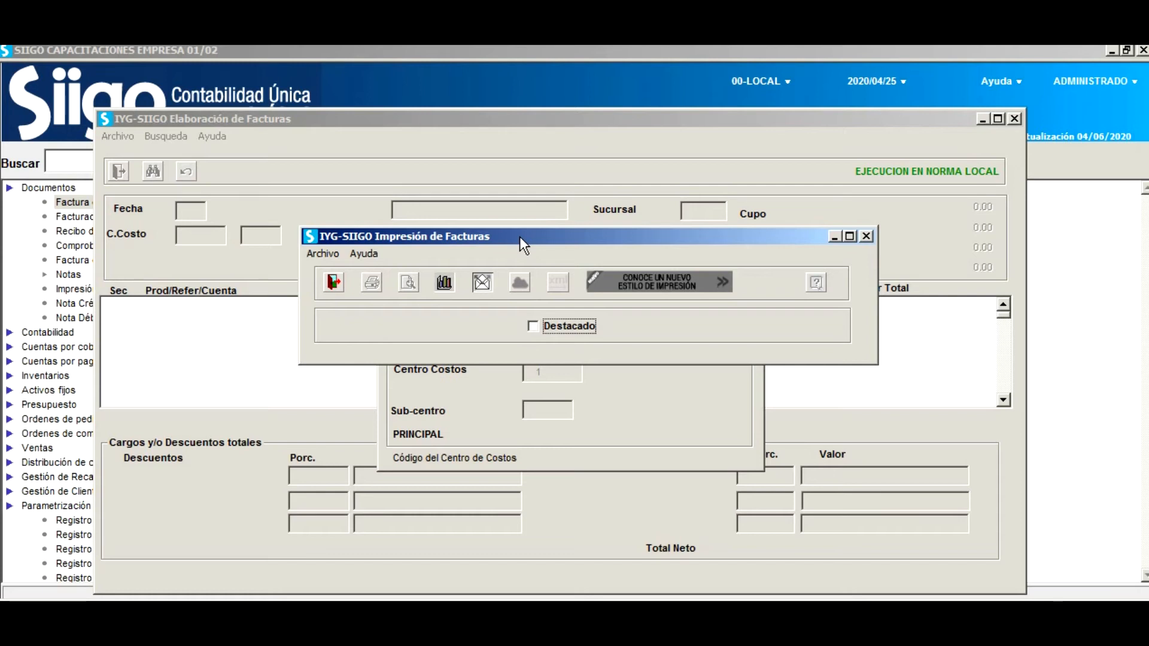
Accept the Destacado settings, preview the confirmed invoice, and print it.
key("Return")
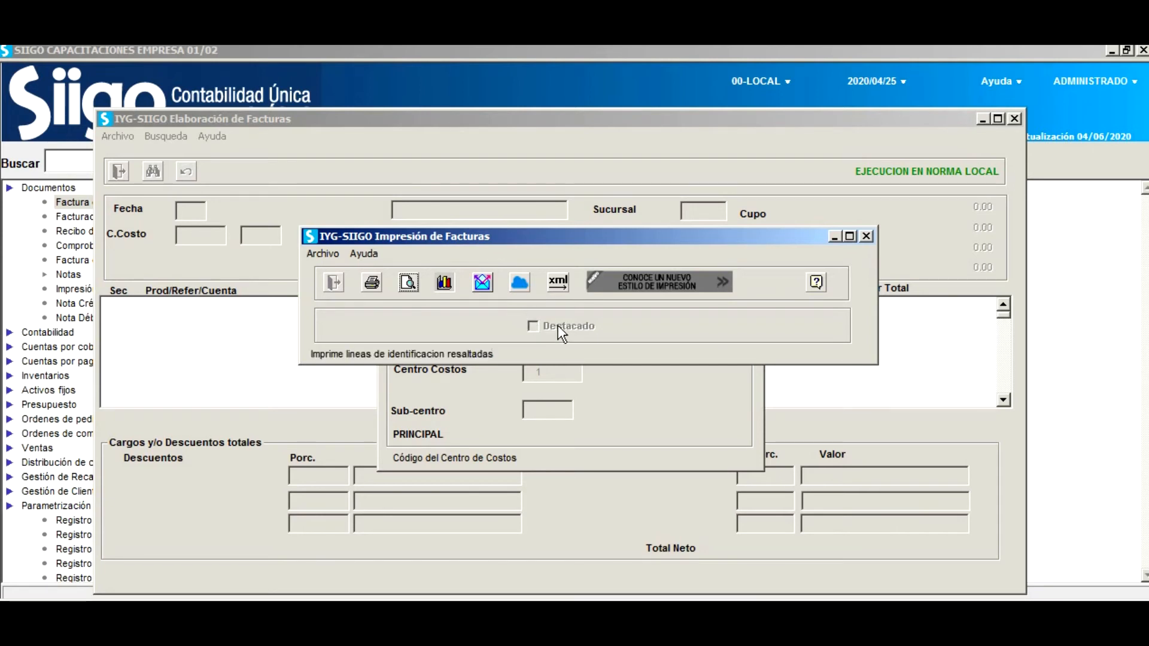
left_click(407, 285)
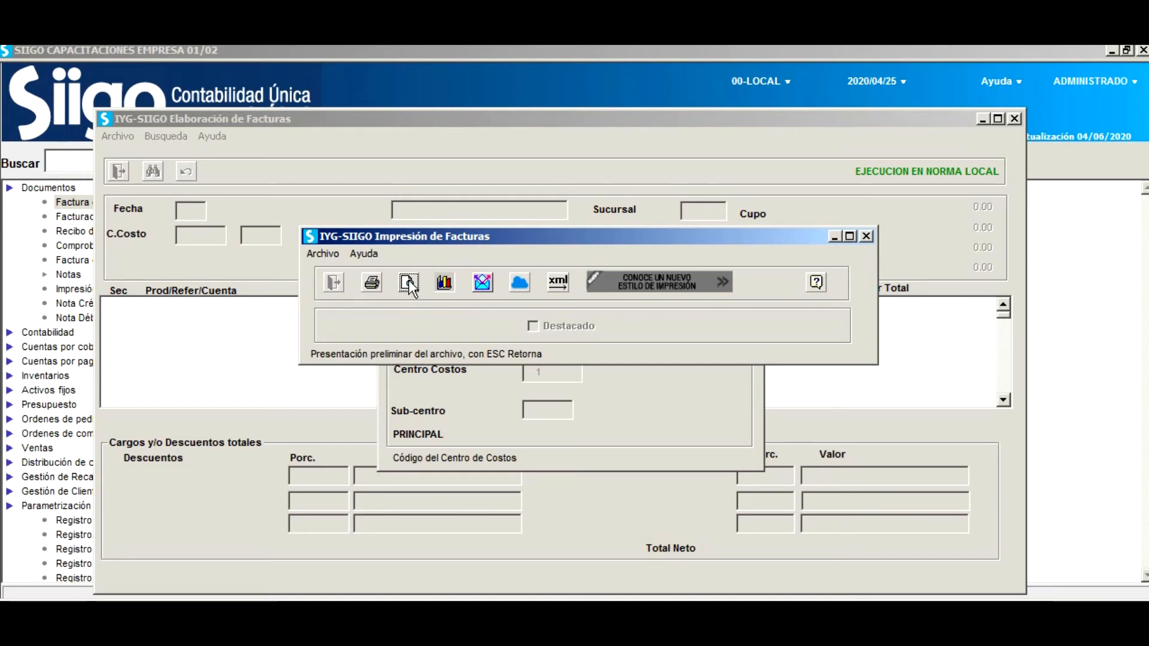
left_click(373, 280)
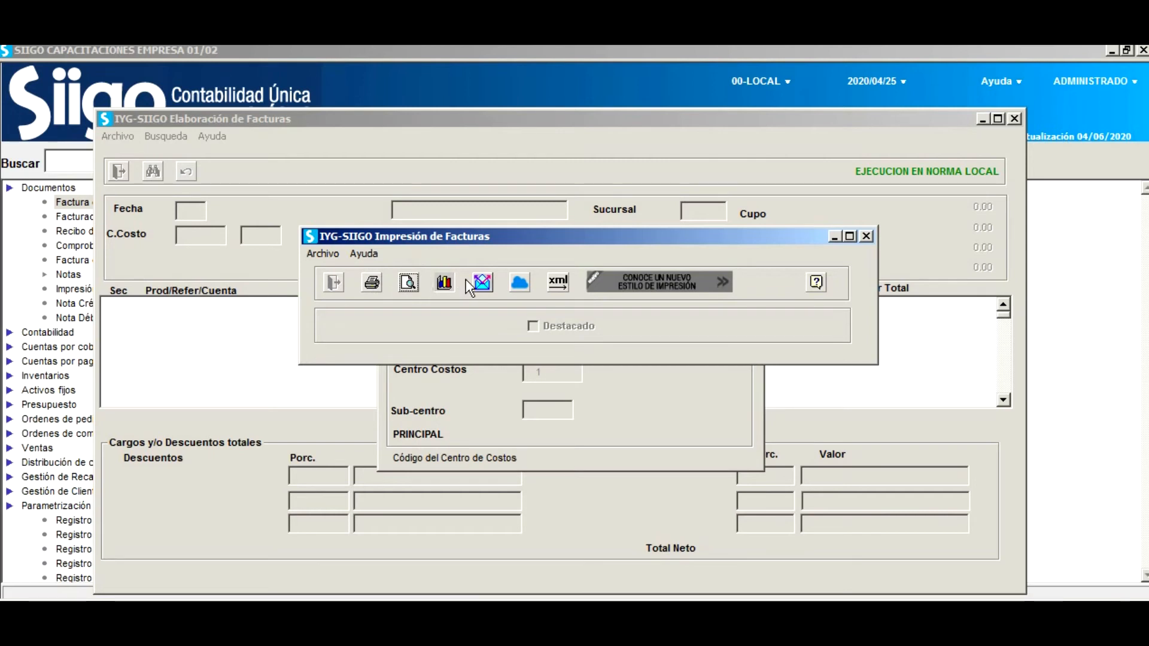
Generate the electronic invoice as both Archivo para Facturador and Archivo XML.
left_click(560, 286)
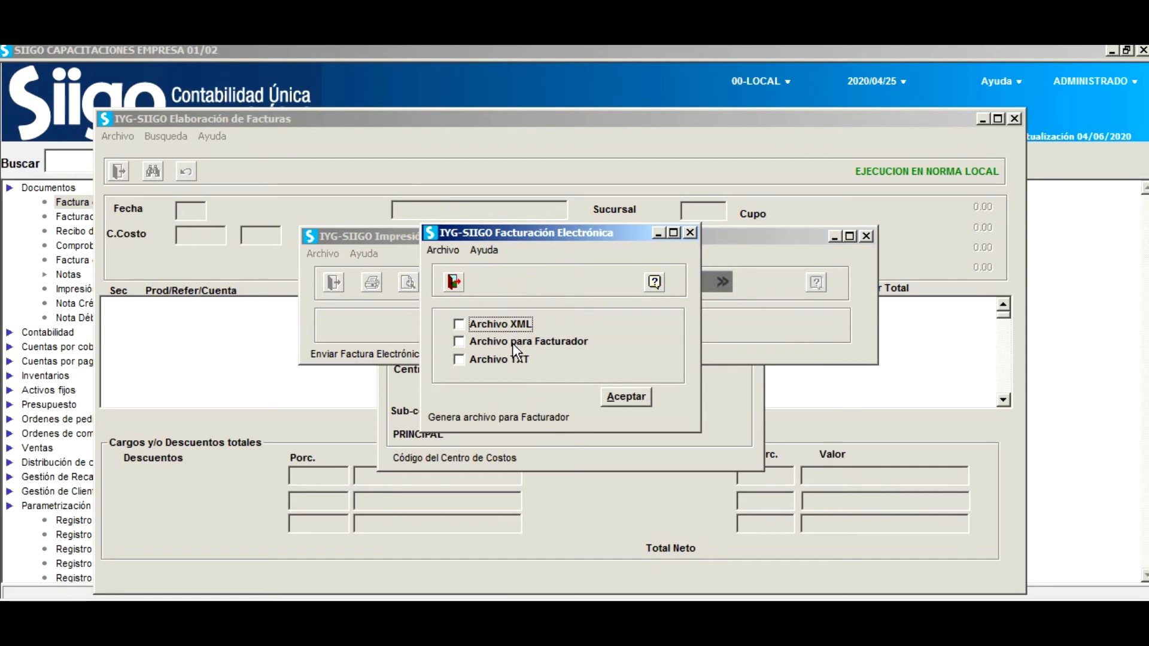
left_click(460, 342)
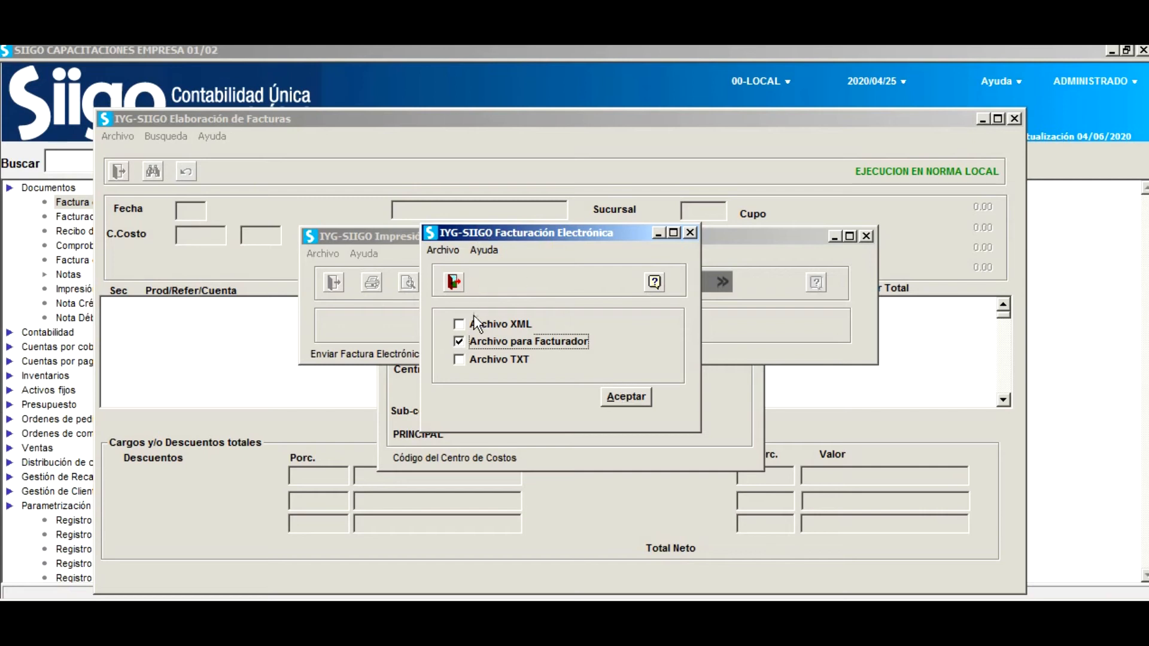
left_click_drag(619, 236, 779, 305)
left_click_drag(777, 218, 812, 211)
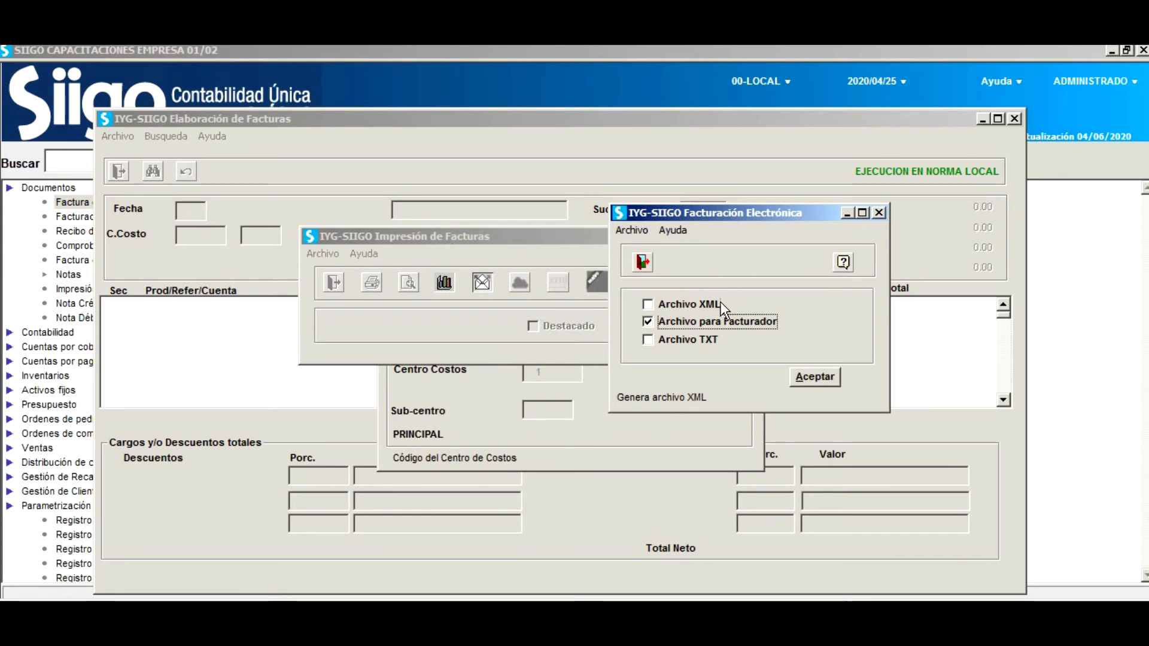
left_click(653, 304)
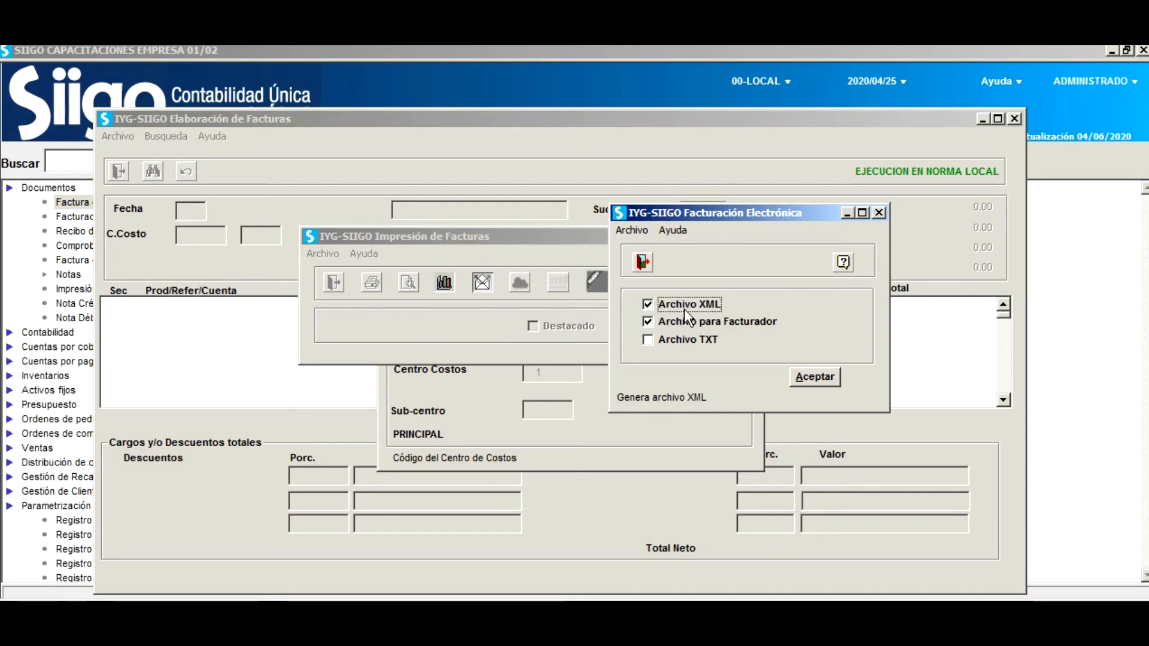
left_click(822, 378)
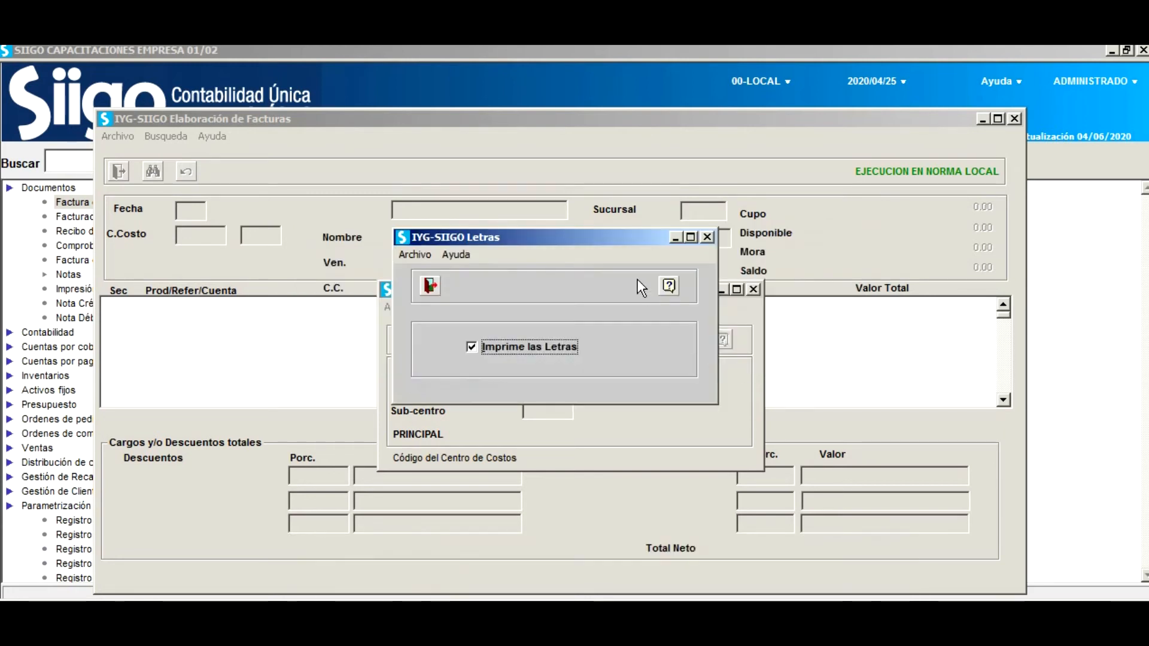
Accept printing the Letras, close the invoice forms, and switch to File Explorer.
left_click_drag(619, 234, 788, 325)
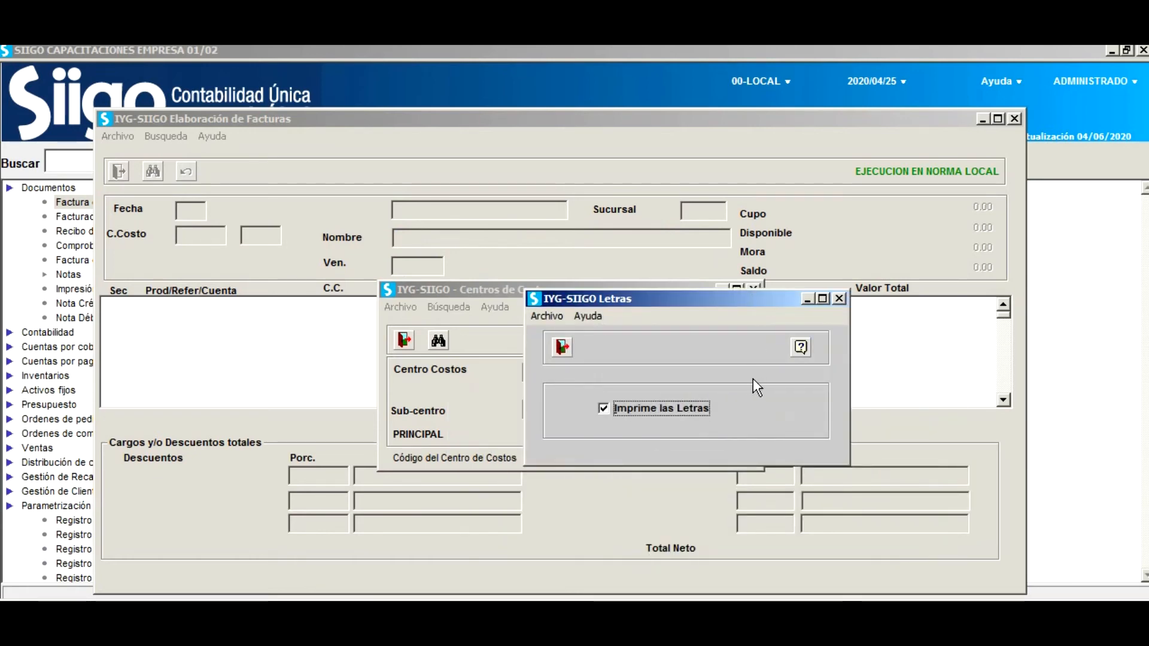
key("Return")
key("Return")
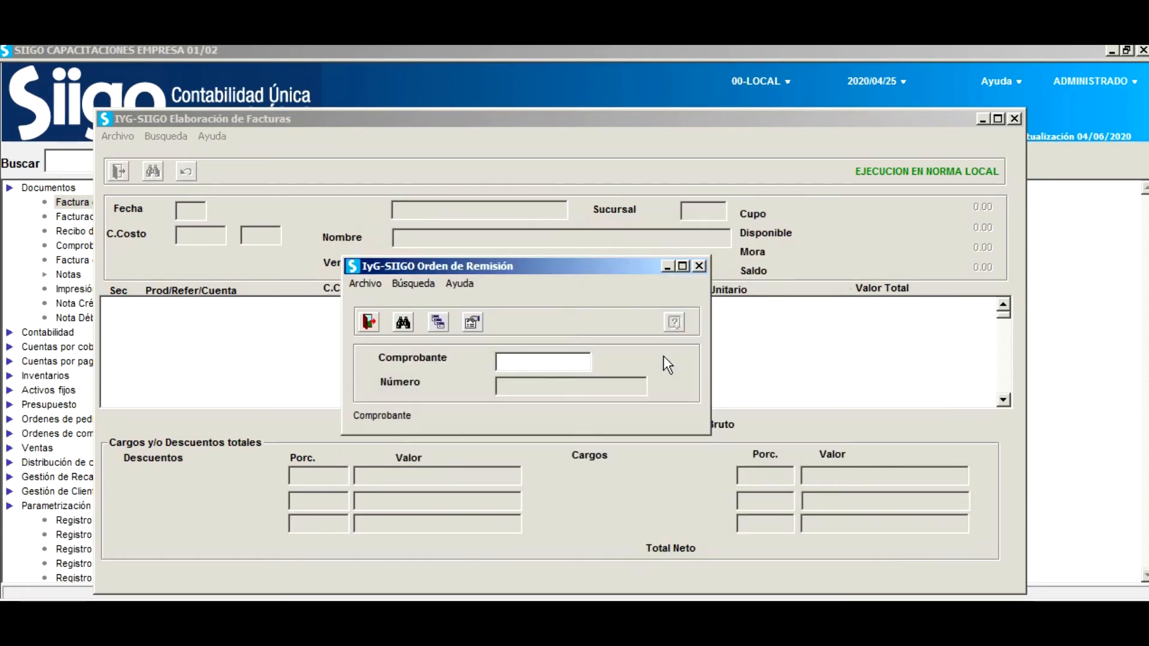
key("Escape")
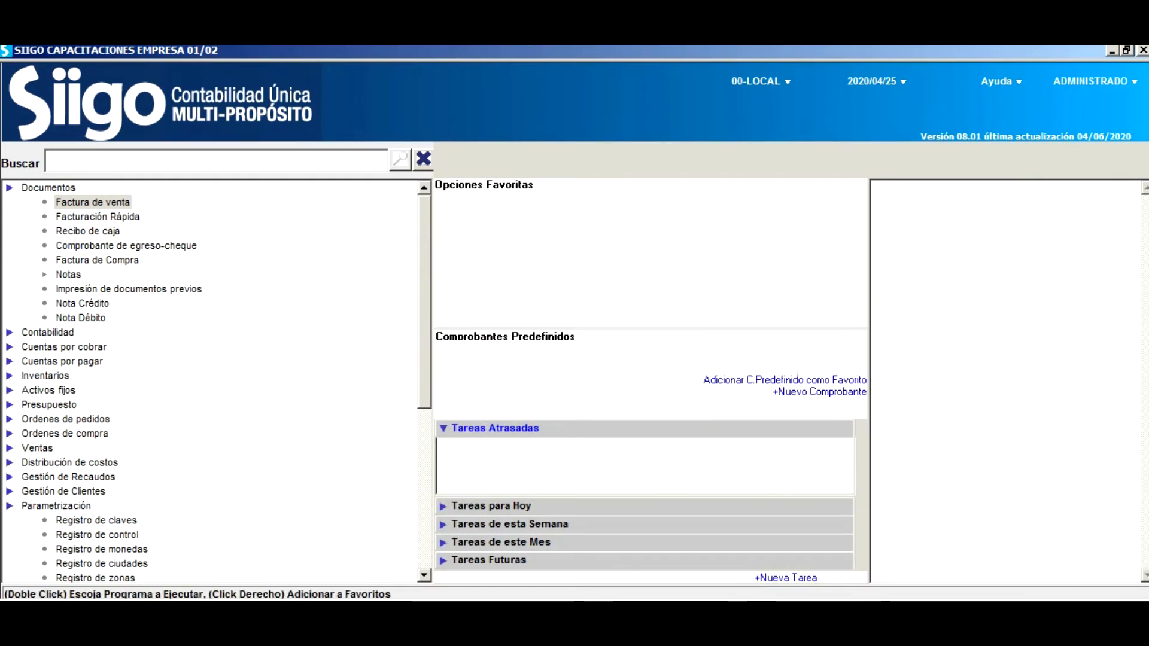
key("alt+Tab")
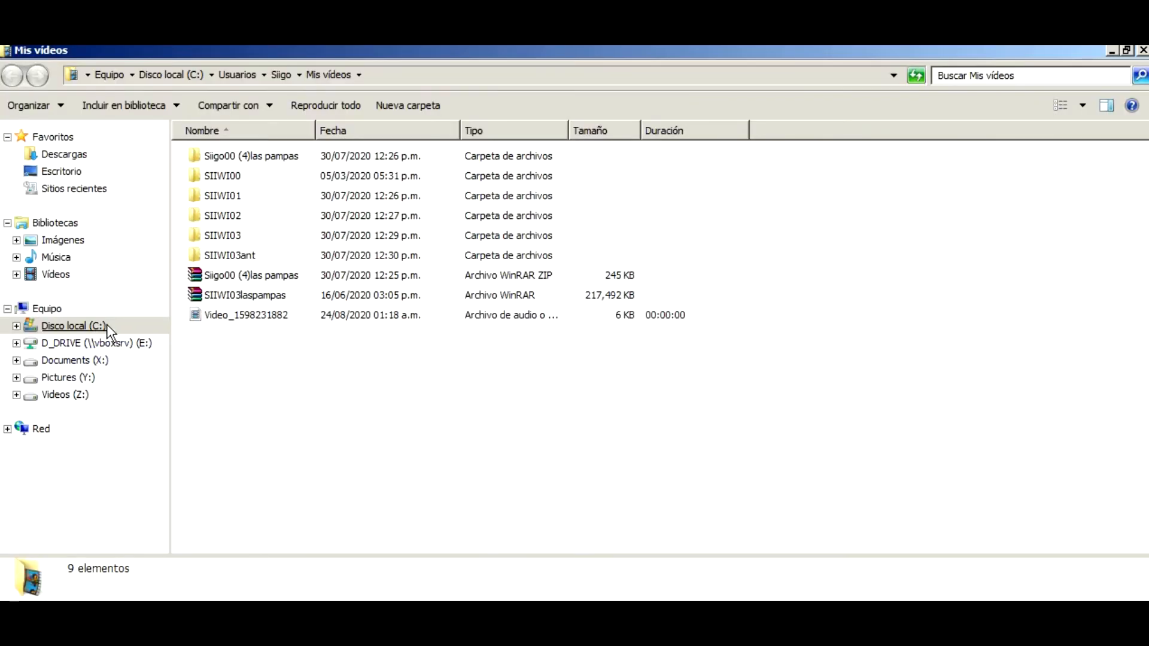
Open C:\SIIWI01\DOCELECTRONICOS sorted by name and select the generated files.
left_click(74, 325)
double_click(212, 338)
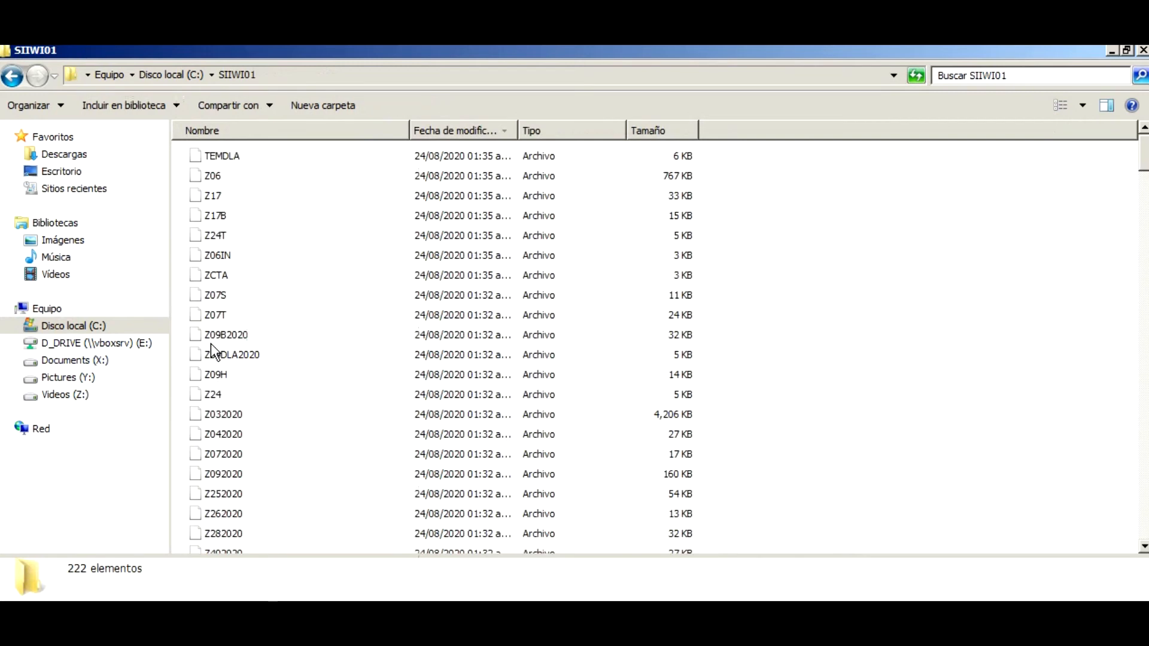
left_click(317, 131)
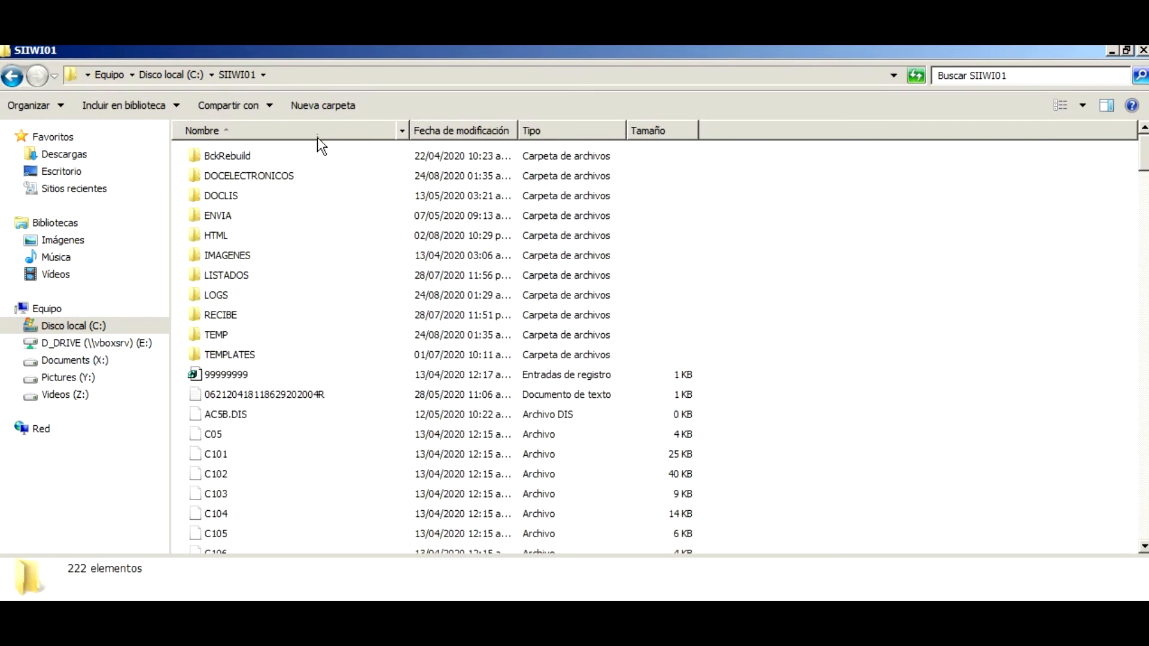
left_click(267, 175)
double_click(267, 174)
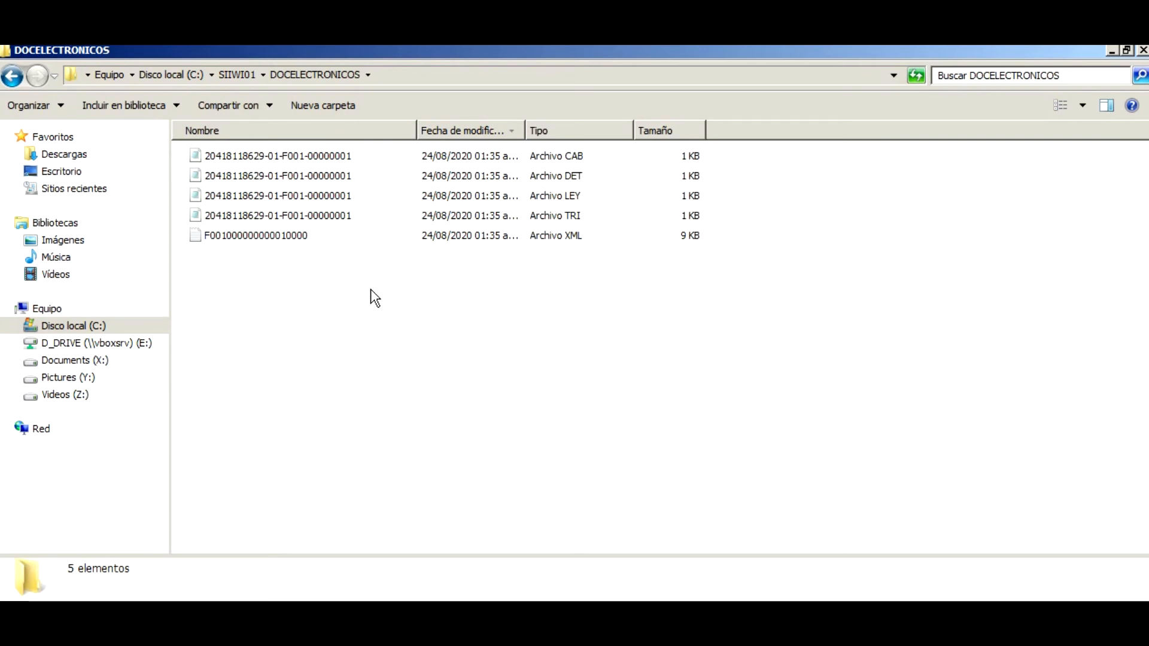
left_click_drag(371, 154, 366, 219)
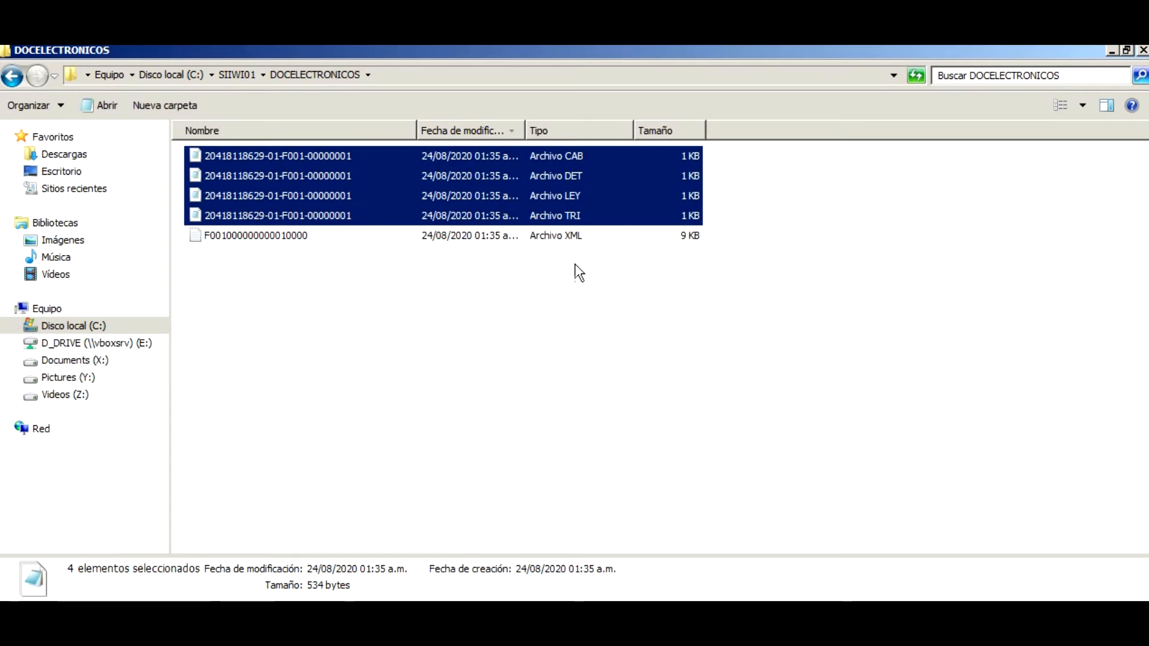
left_click(474, 236)
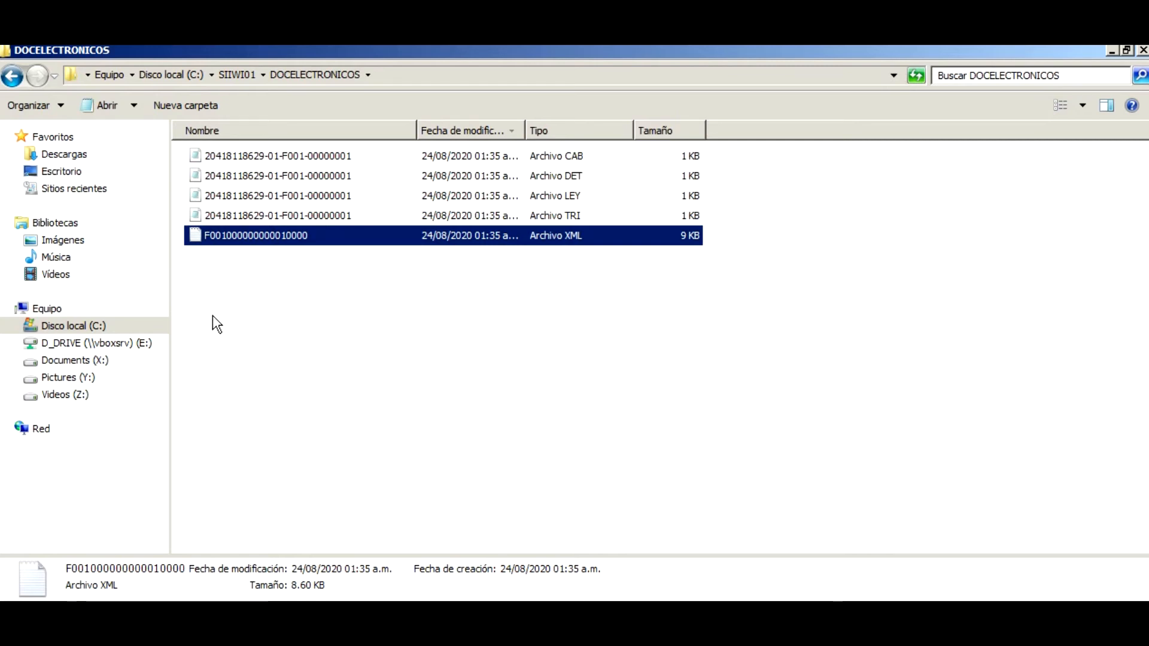
Inspect the CAB, DET, LEY, TRI and XML files' details, then return to Siigo.
left_click(341, 157)
left_click(340, 176)
left_click(336, 197)
left_click(338, 217)
left_click(338, 197)
left_click(339, 177)
left_click(337, 158)
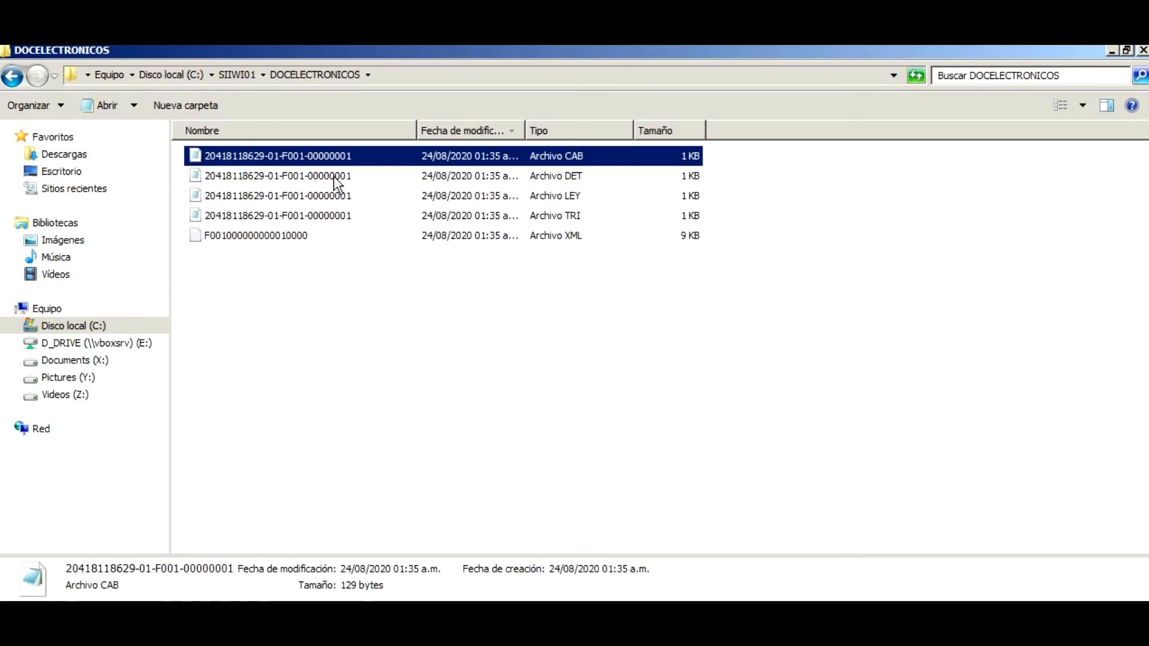
left_click(299, 240)
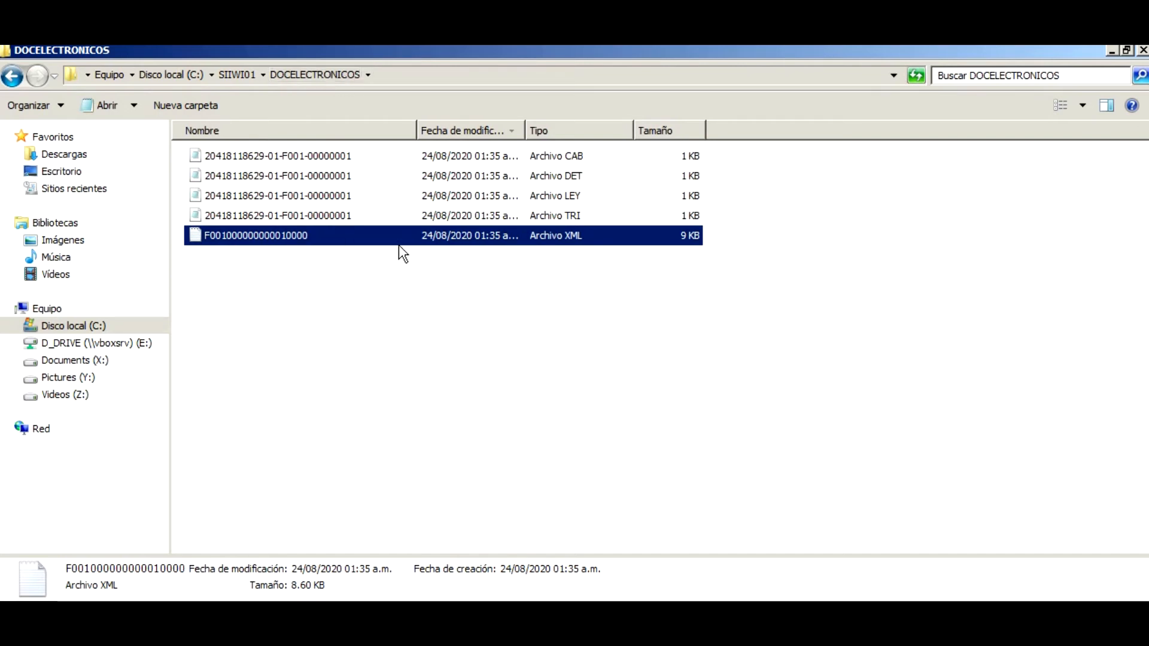
left_click(247, 611)
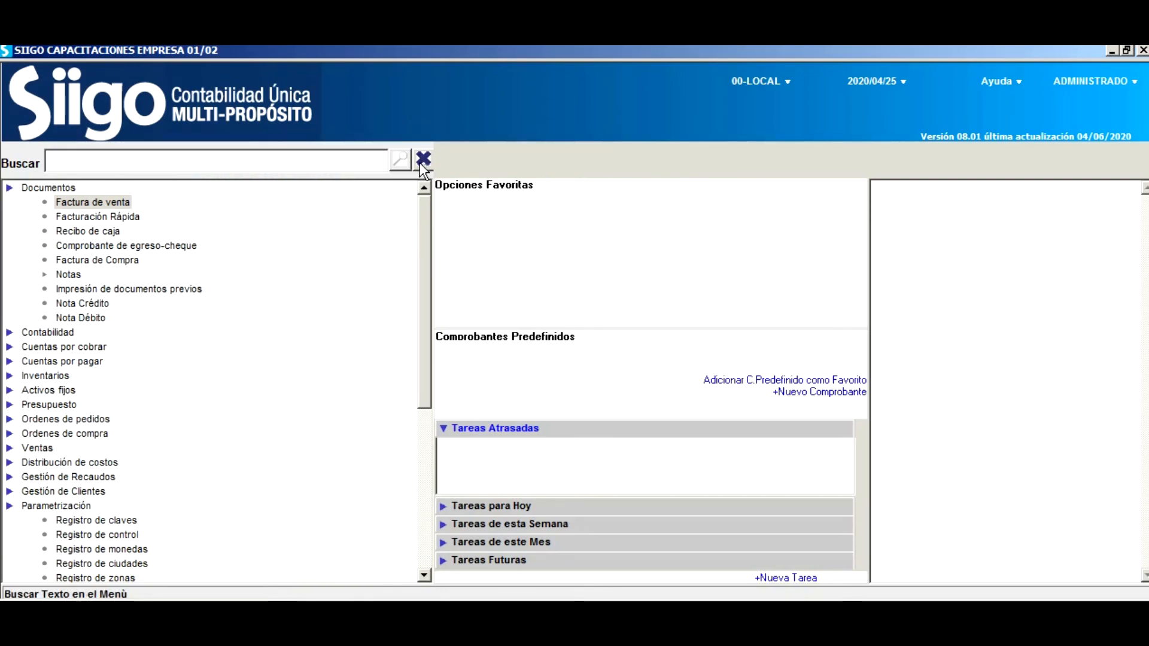
Open Contabilidad > Parámetros de Documentos > Definición de Documentos.
double_click(54, 332)
scroll(272, 285, "down", 2)
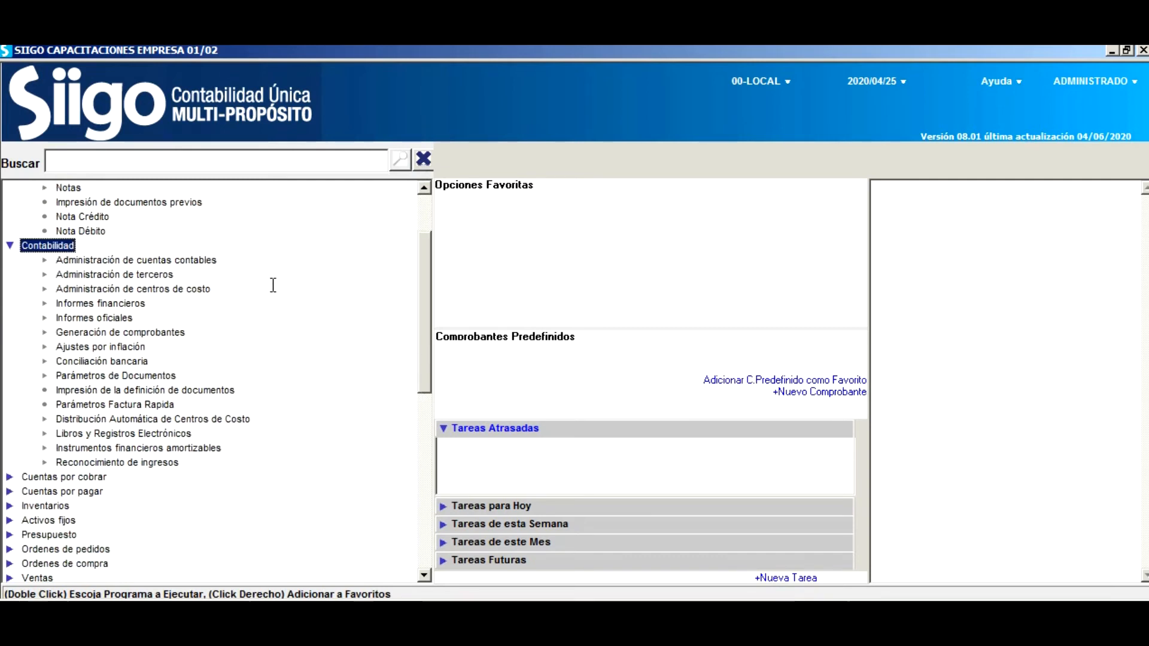
double_click(161, 376)
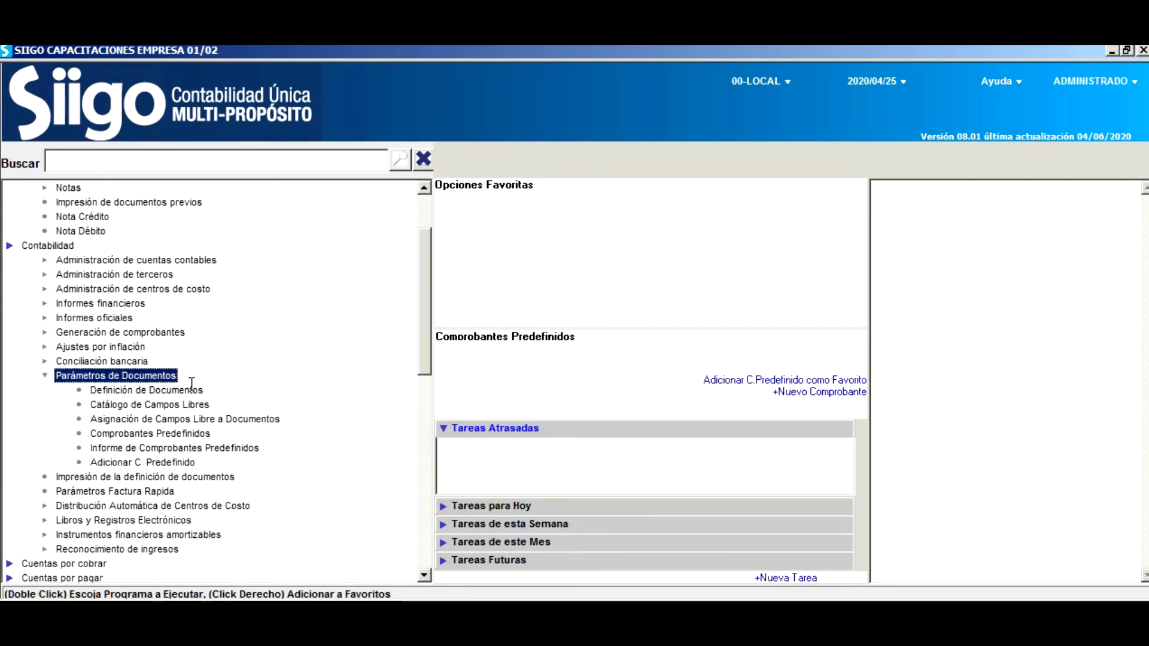
left_click(194, 390)
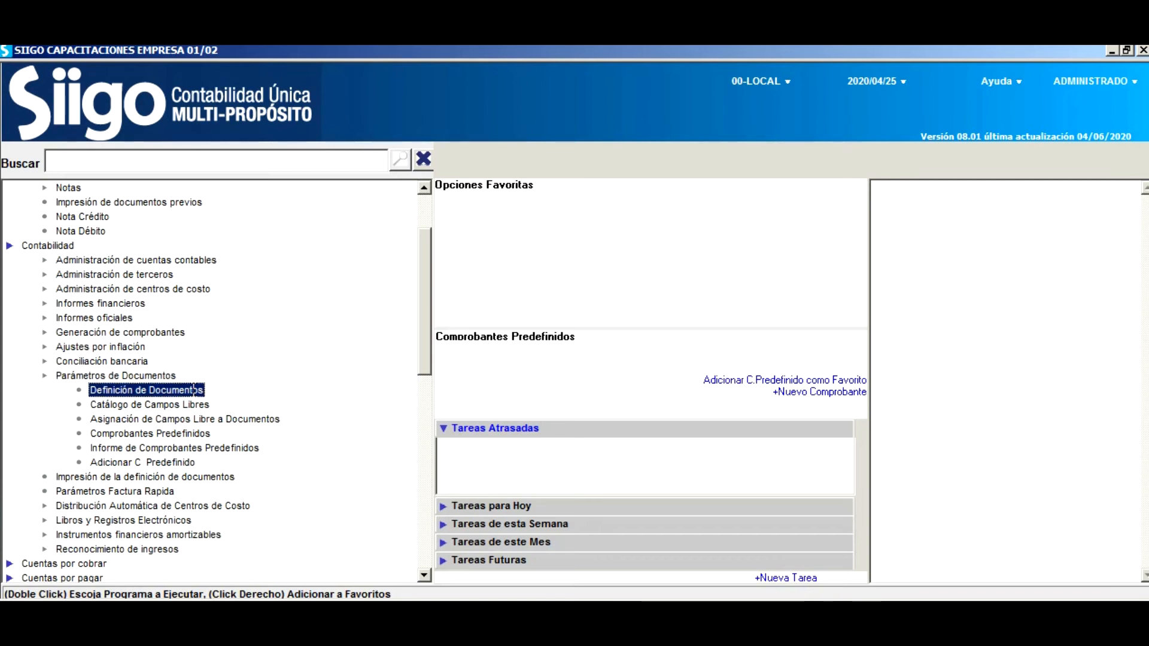
double_click(193, 389)
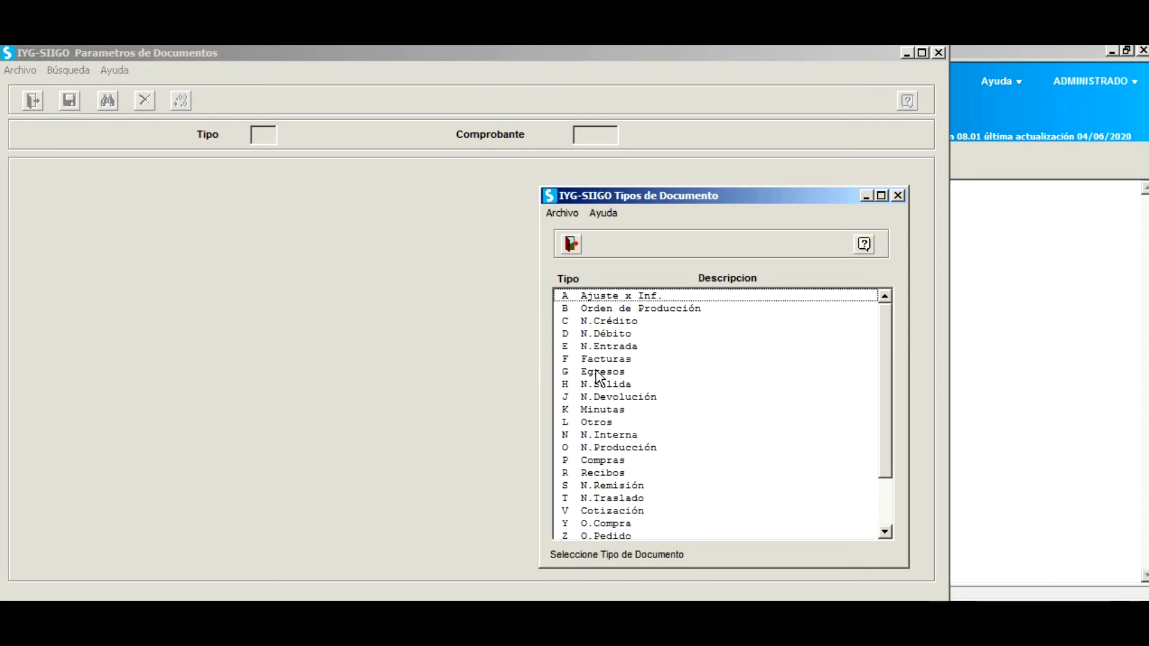
Select Boletas (type Q) from the Tipos de Documento list.
left_click(613, 360)
scroll(623, 418, "down", 2)
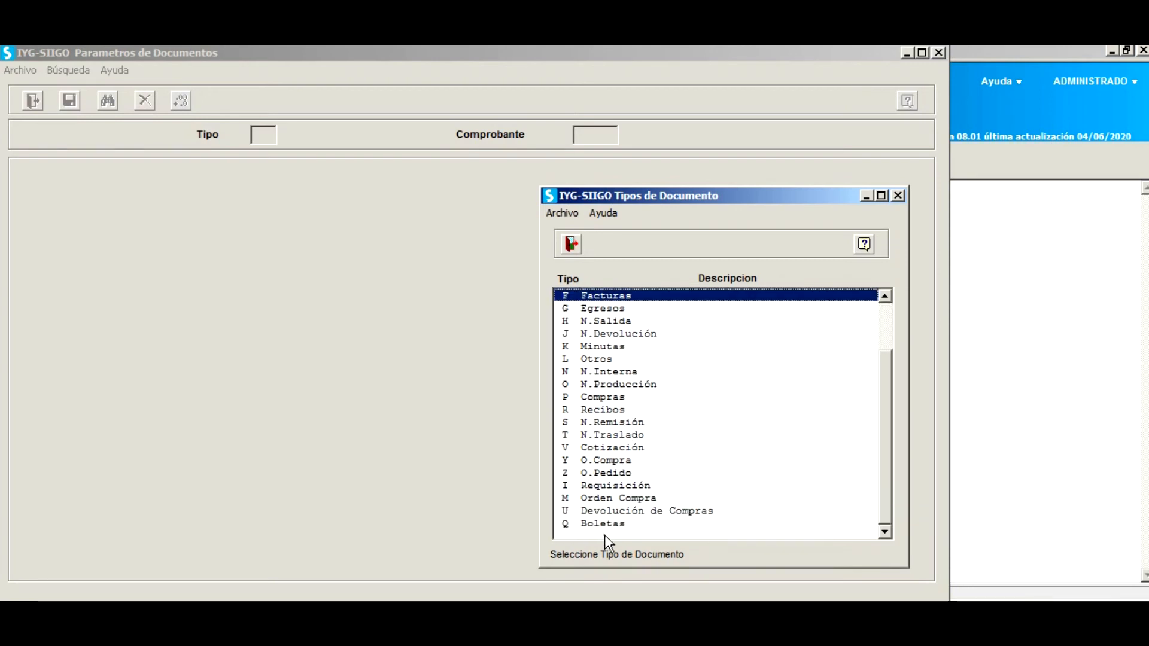
left_click(610, 524)
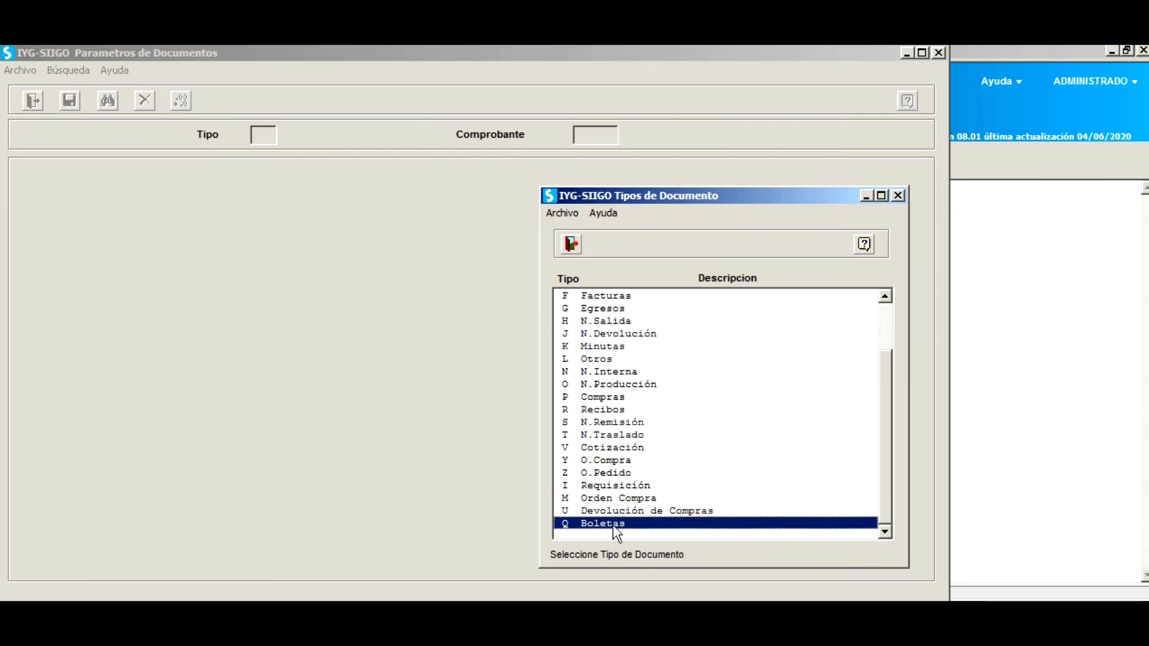
double_click(616, 523)
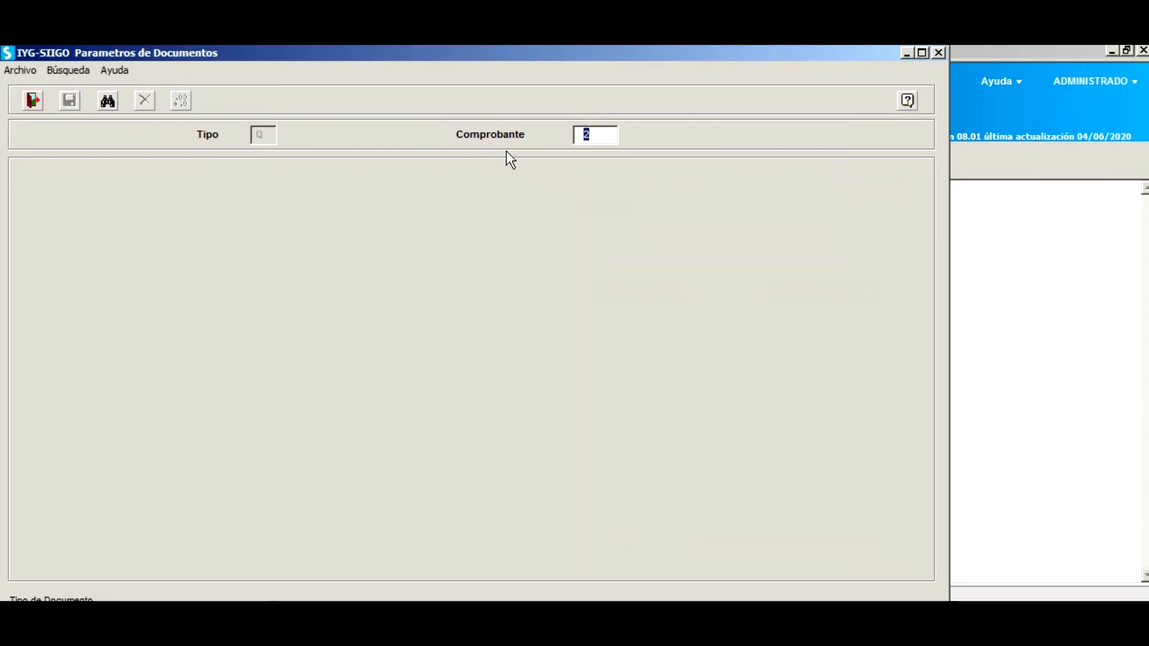
Describe boleta comprobante 1 as BOLETA VTA with initial numbering 1, keeping other defaults.
type("1")
key("Return")
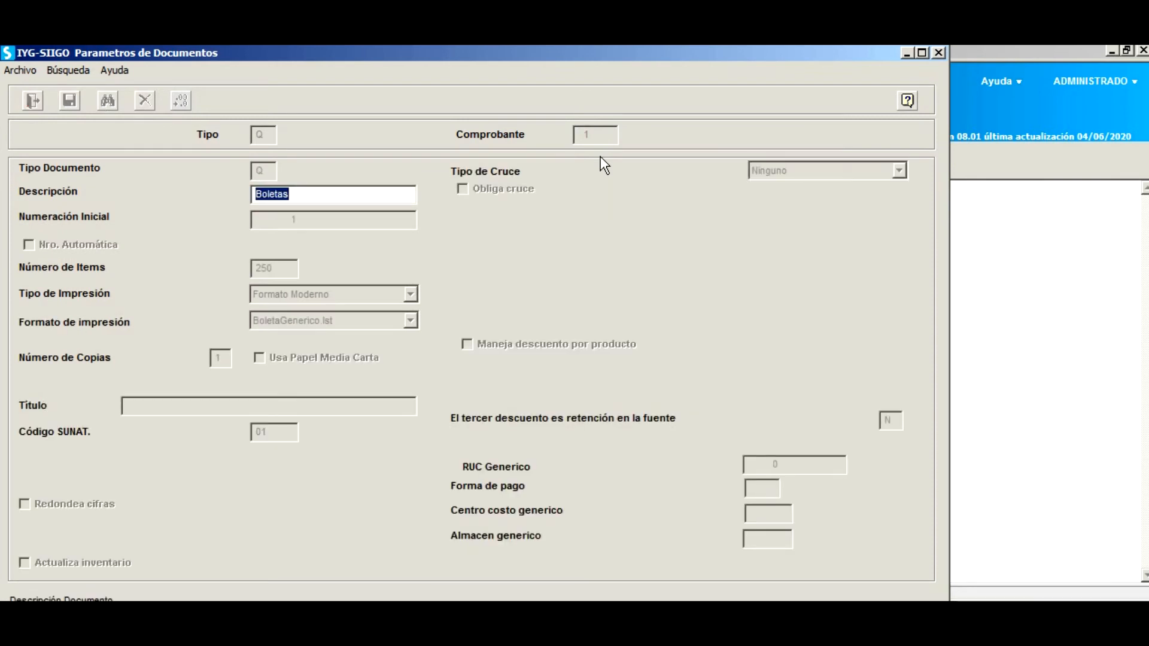
type("BOLETA VT6A")
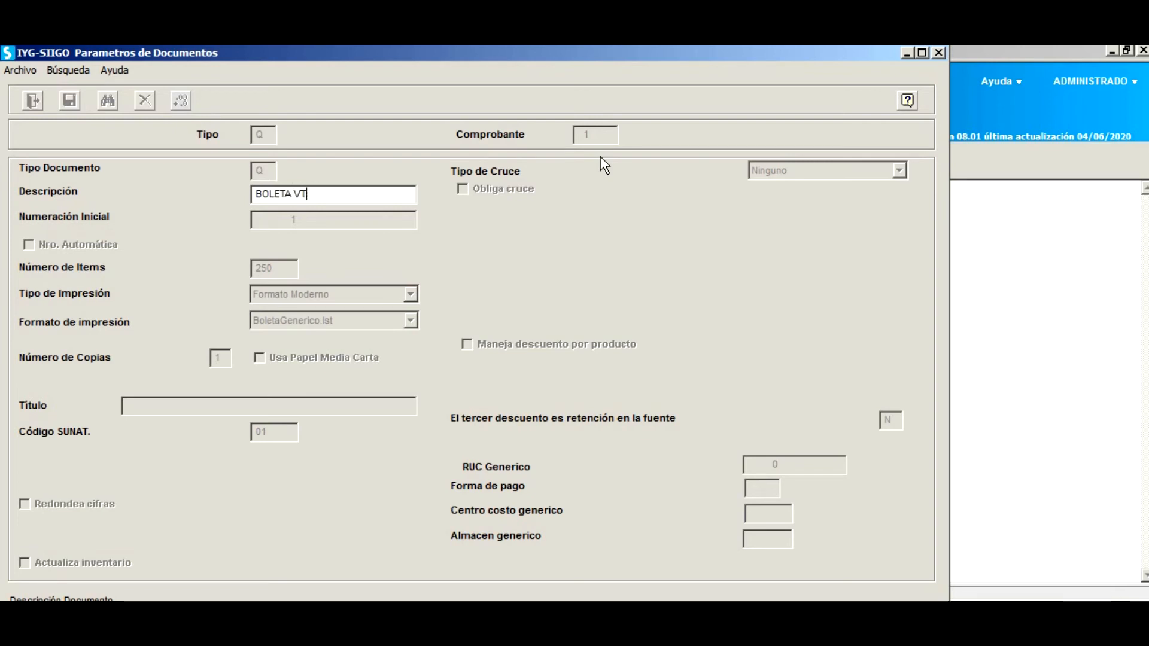
key("Return")
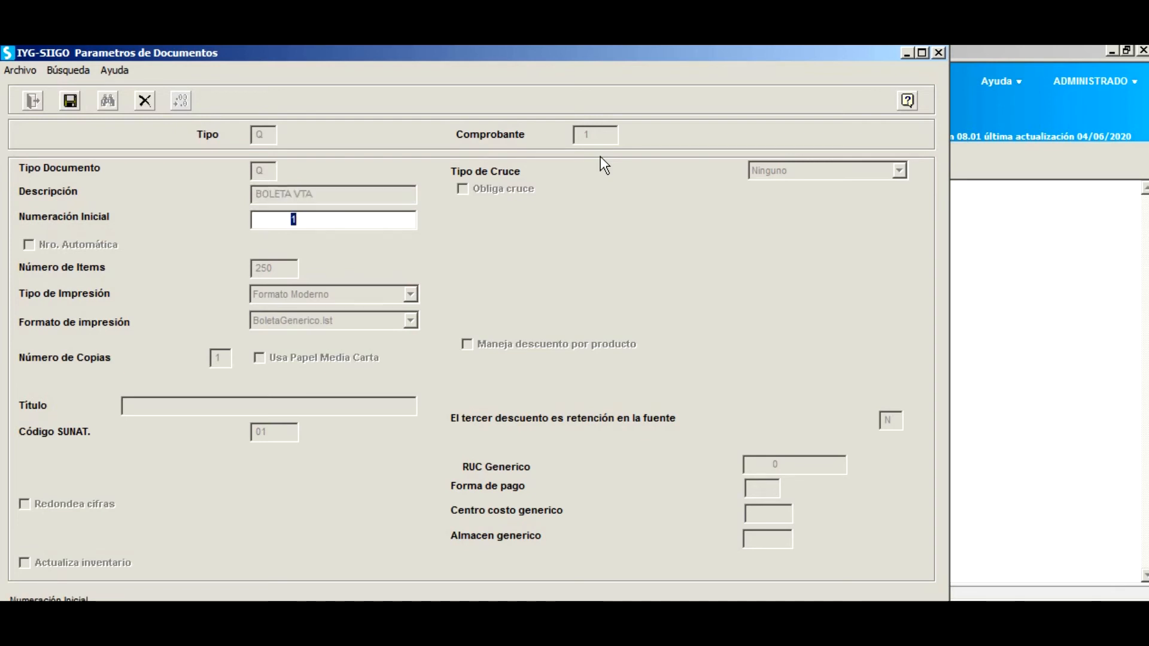
key("Return")
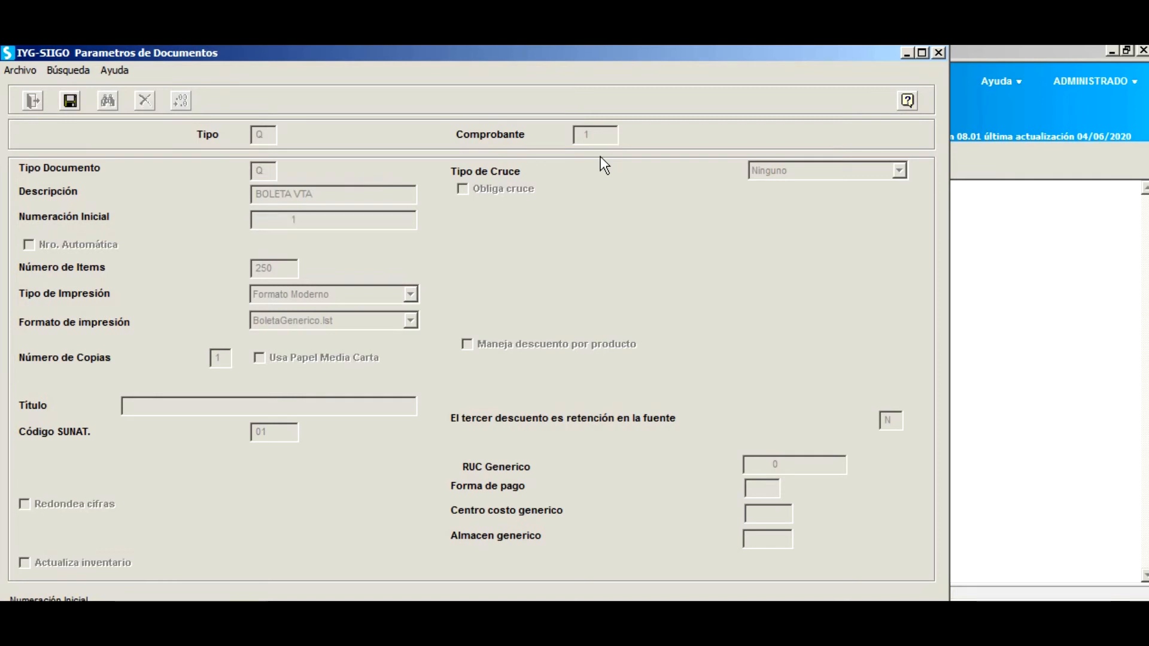
key("Return")
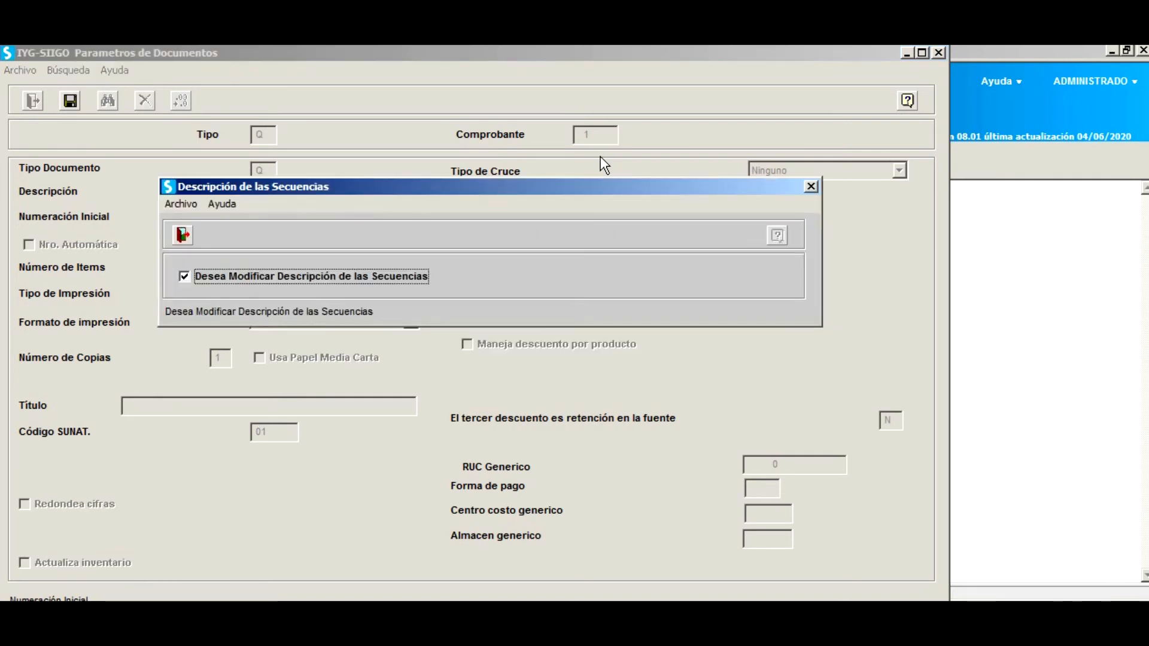
key("Return")
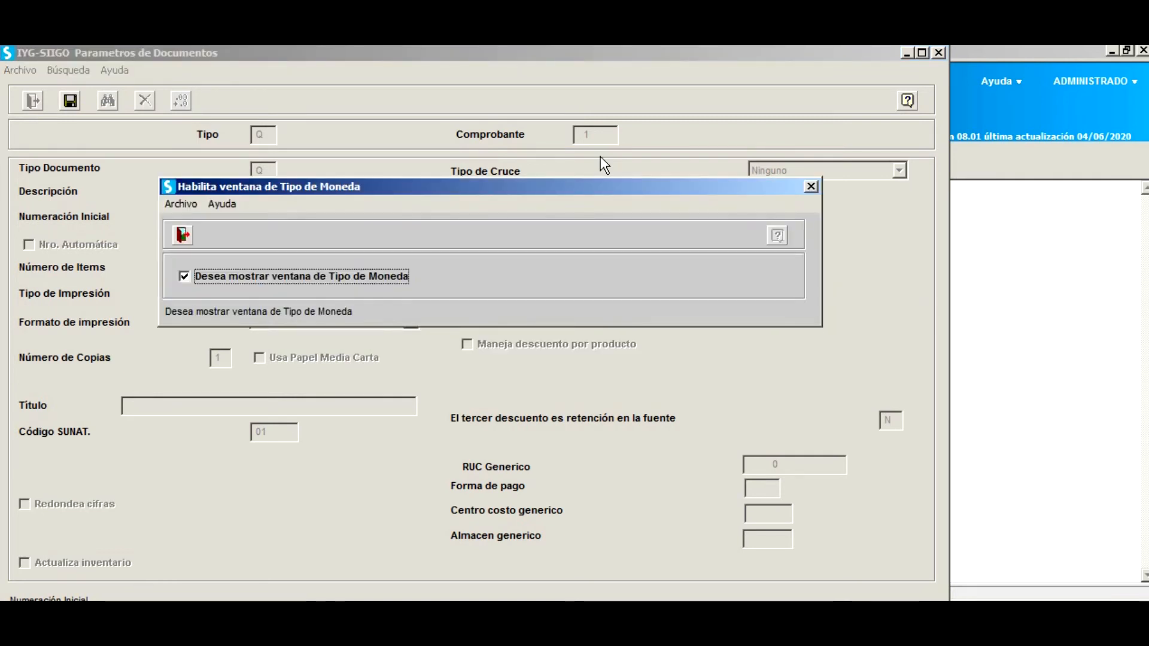
key("Return")
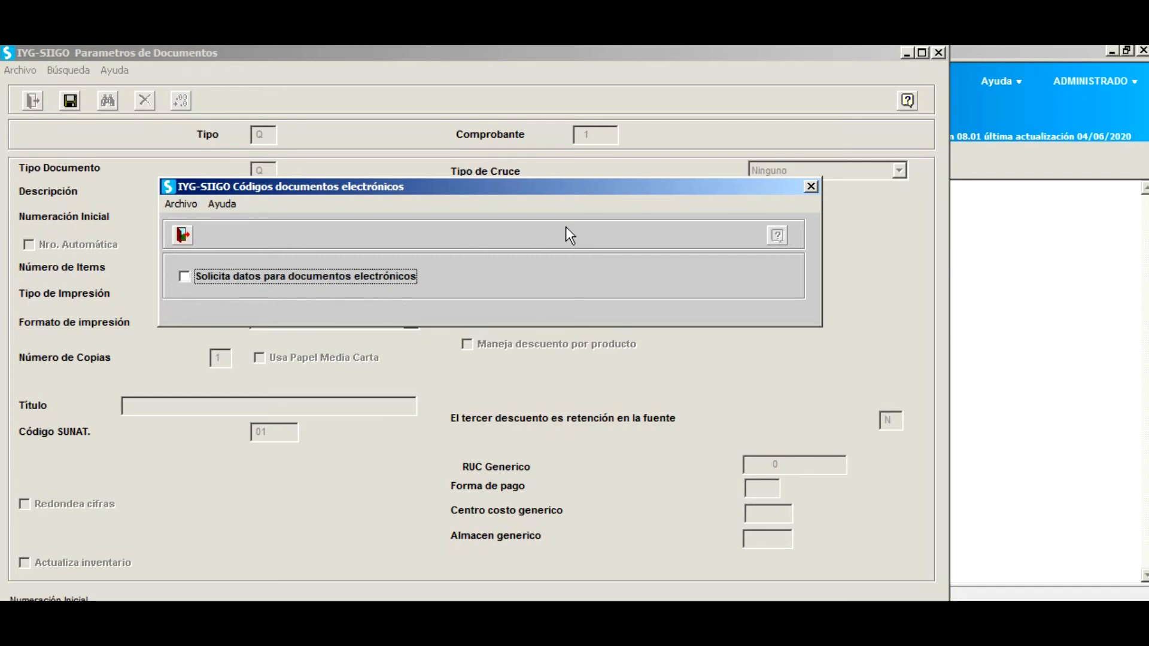
key("Escape")
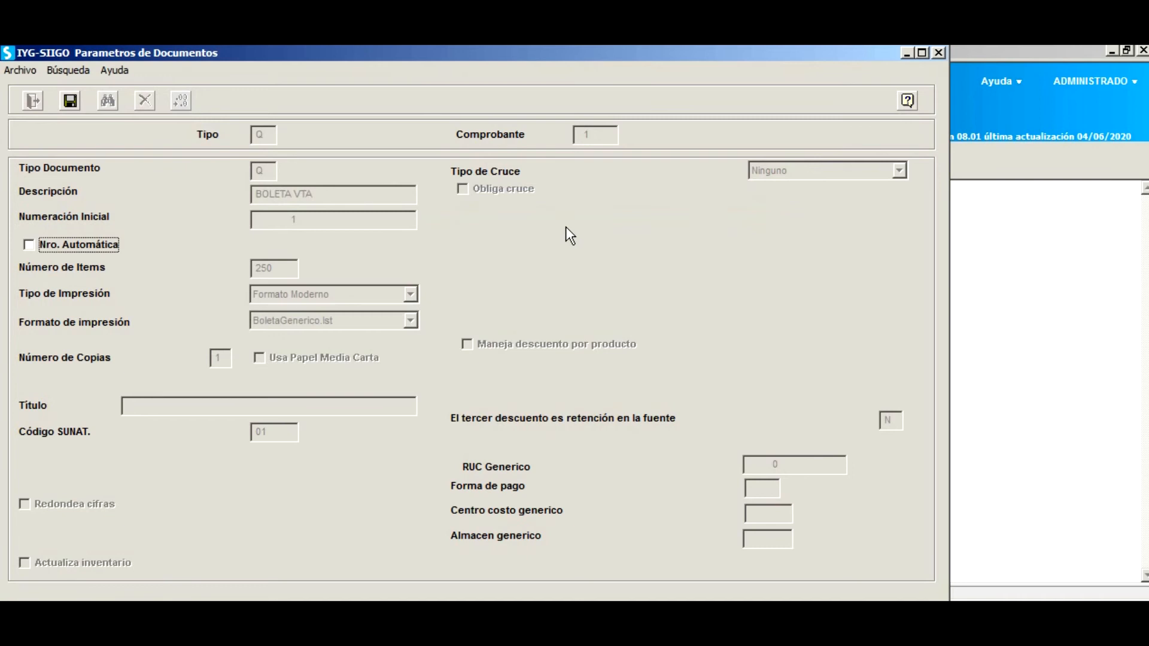
Set print type to Página Completa, one copy, and title BOLETA DE VTA.
key("Tab")
key("Tab")
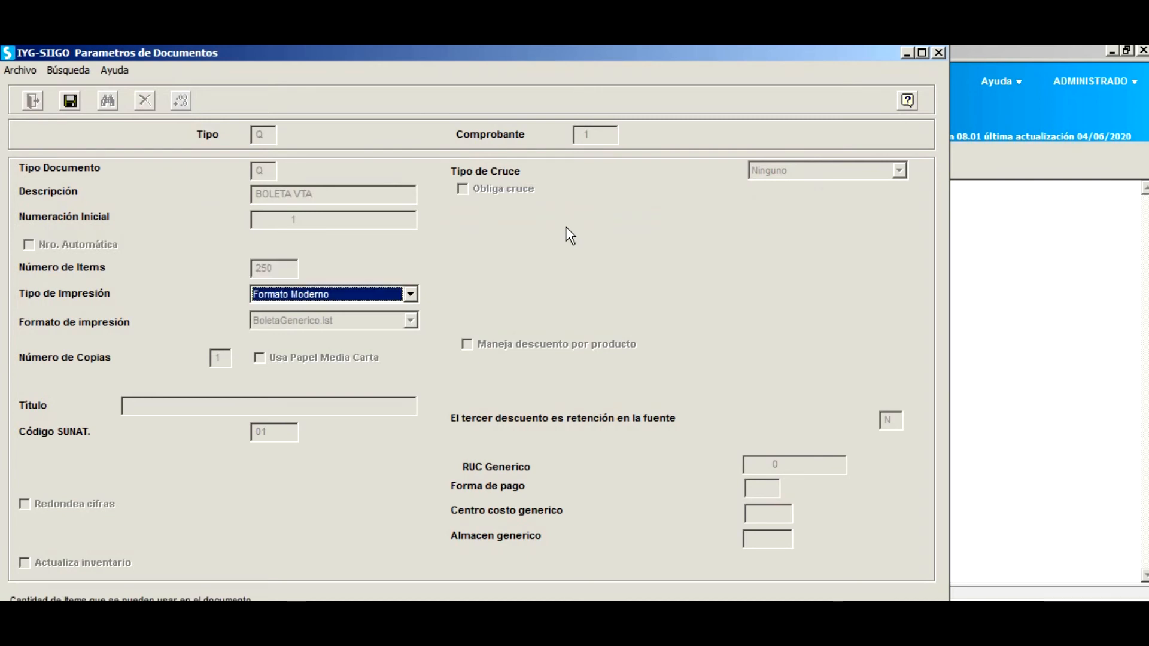
left_click(412, 294)
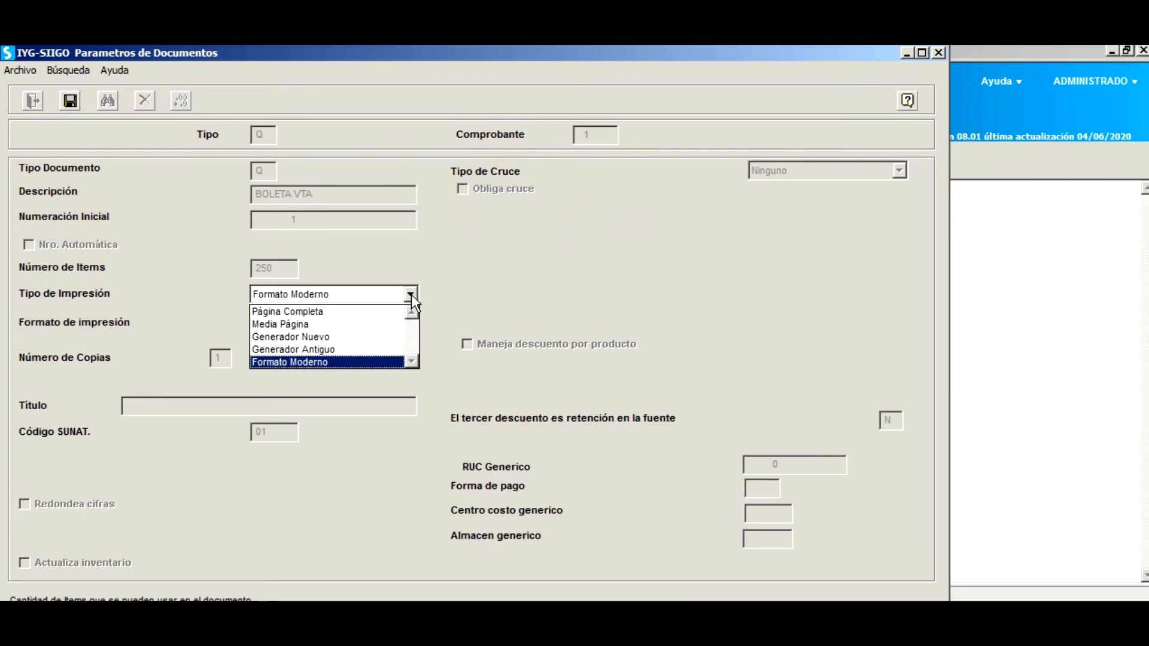
left_click(374, 313)
mouse_move(669, 186)
left_mouse_down()
mouse_move(692, 248)
mouse_move(672, 183)
left_mouse_up()
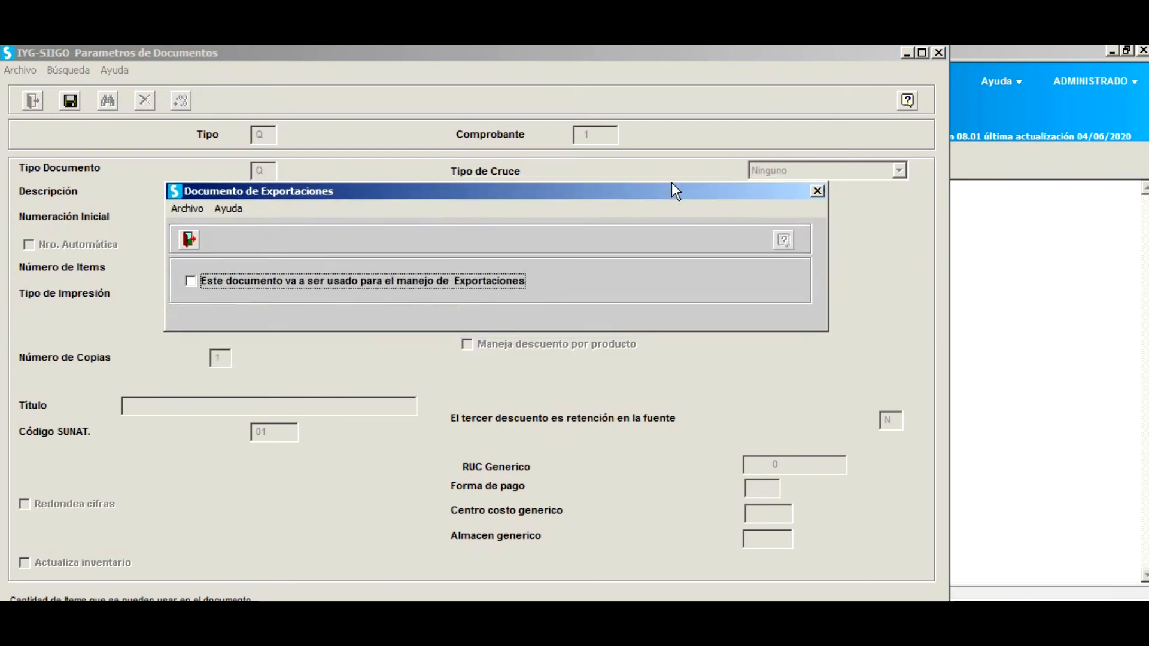
key("Return")
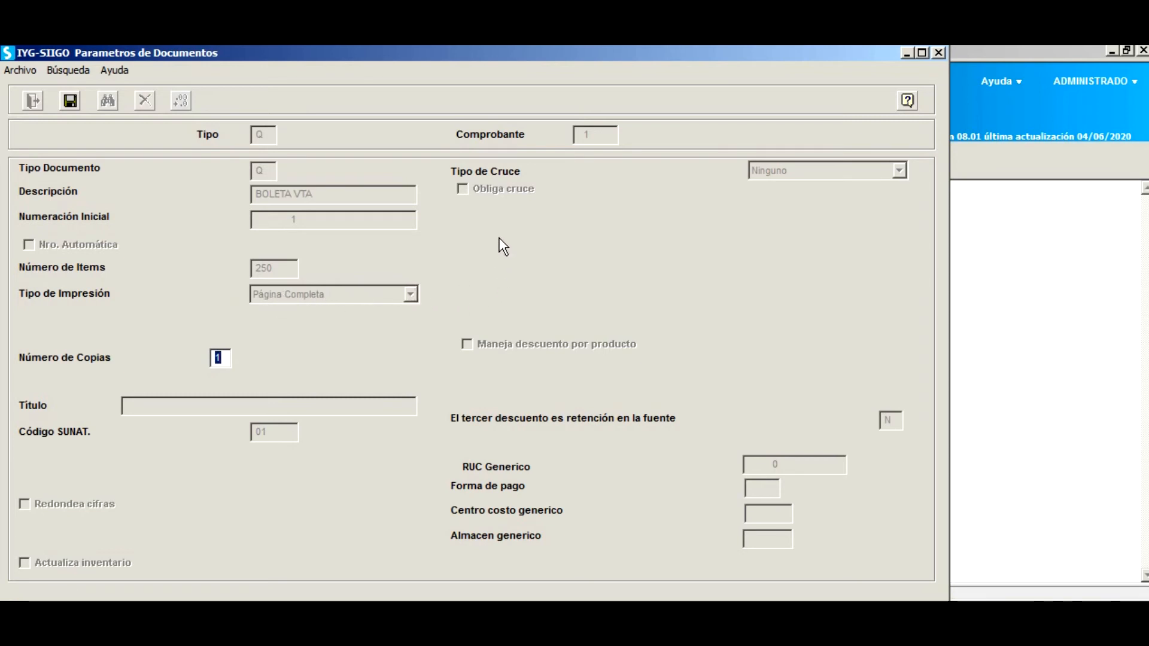
key("Return")
type("BOLETA DE VTA")
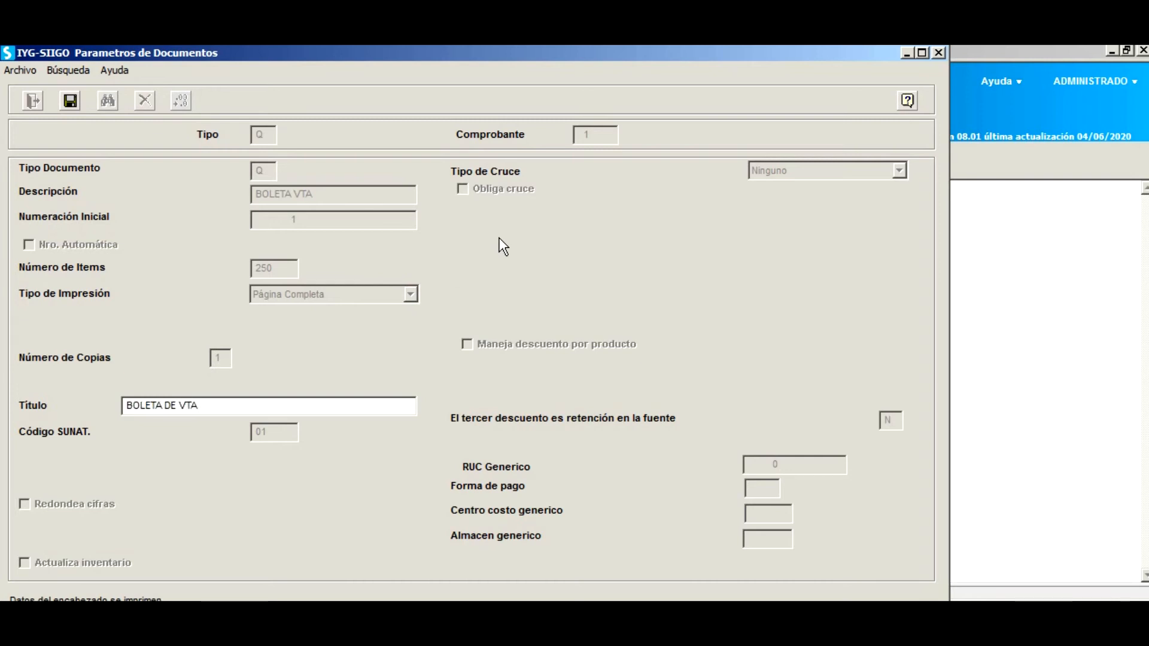
key("Return")
Assign SUNAT code 03 Boleta de Venta to the boleta.
key("F2")
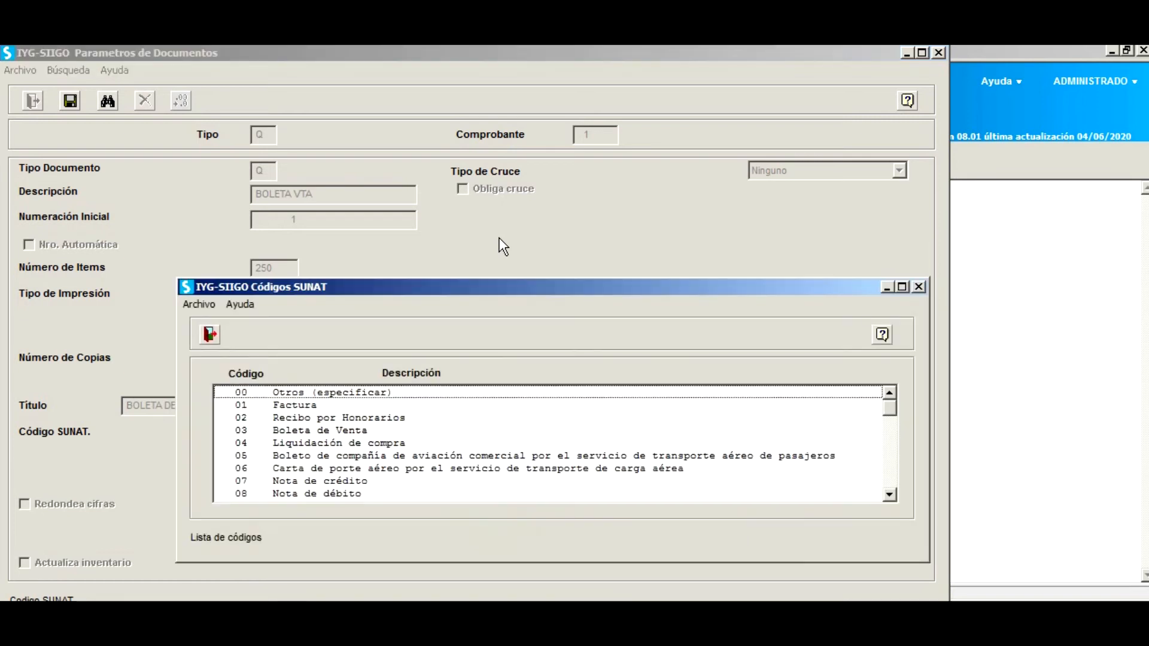
left_click(336, 433)
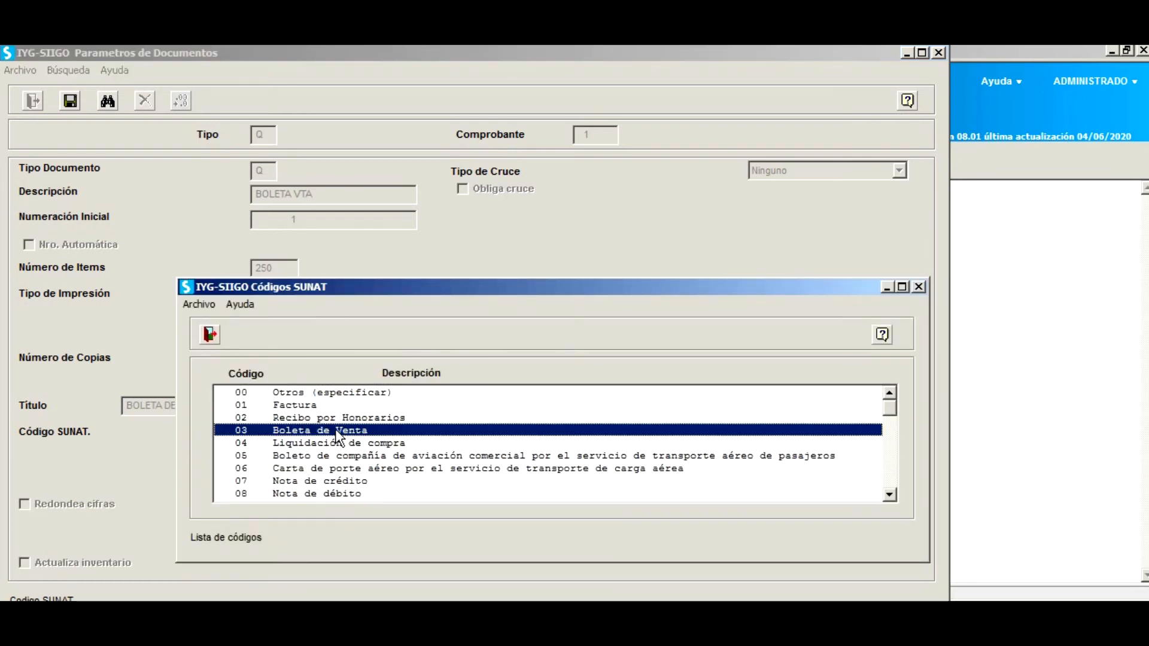
double_click(337, 432)
key("Return")
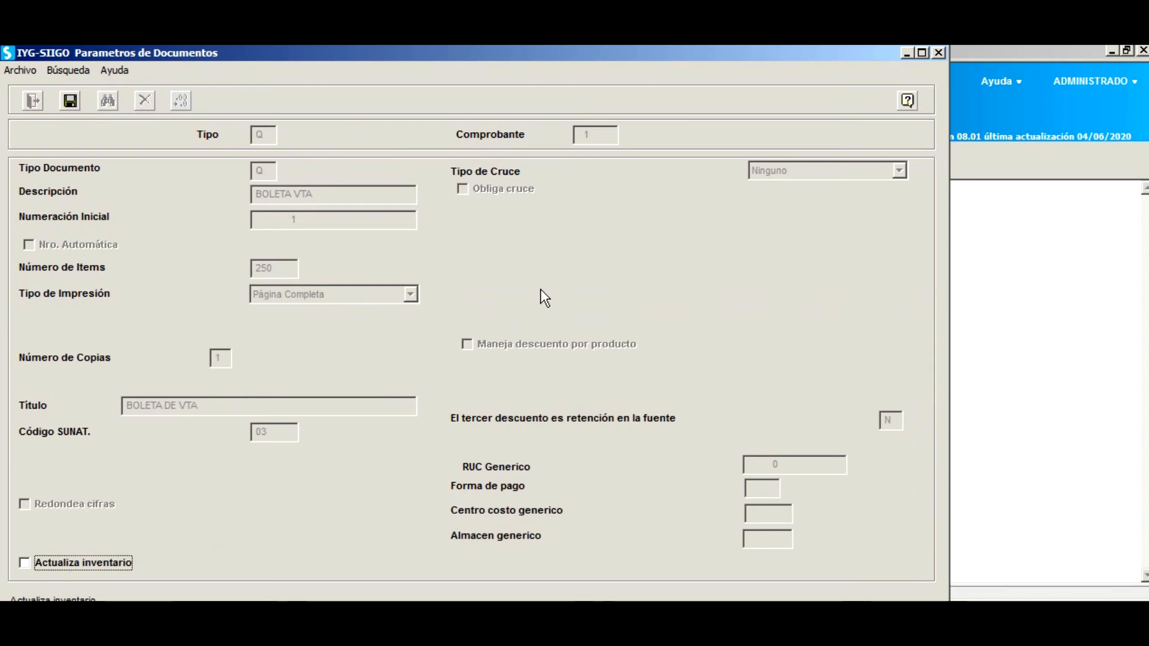
Make the boleta update inventory, with third-discount withholding N and crossing type Ninguno.
left_click(30, 563)
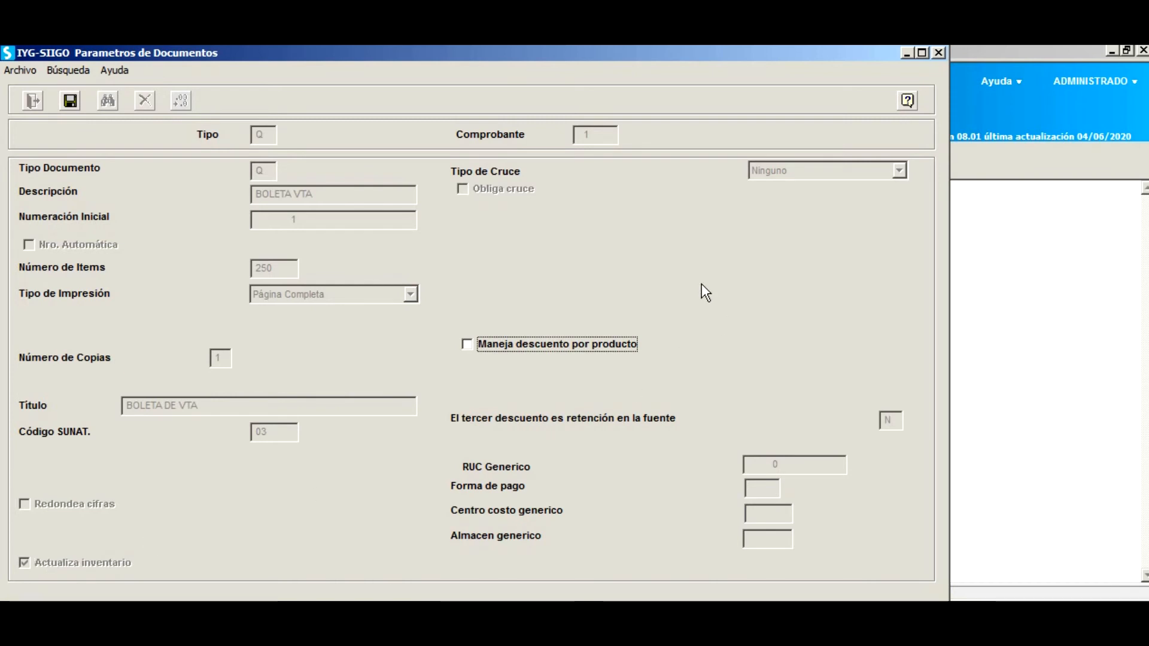
key("Tab")
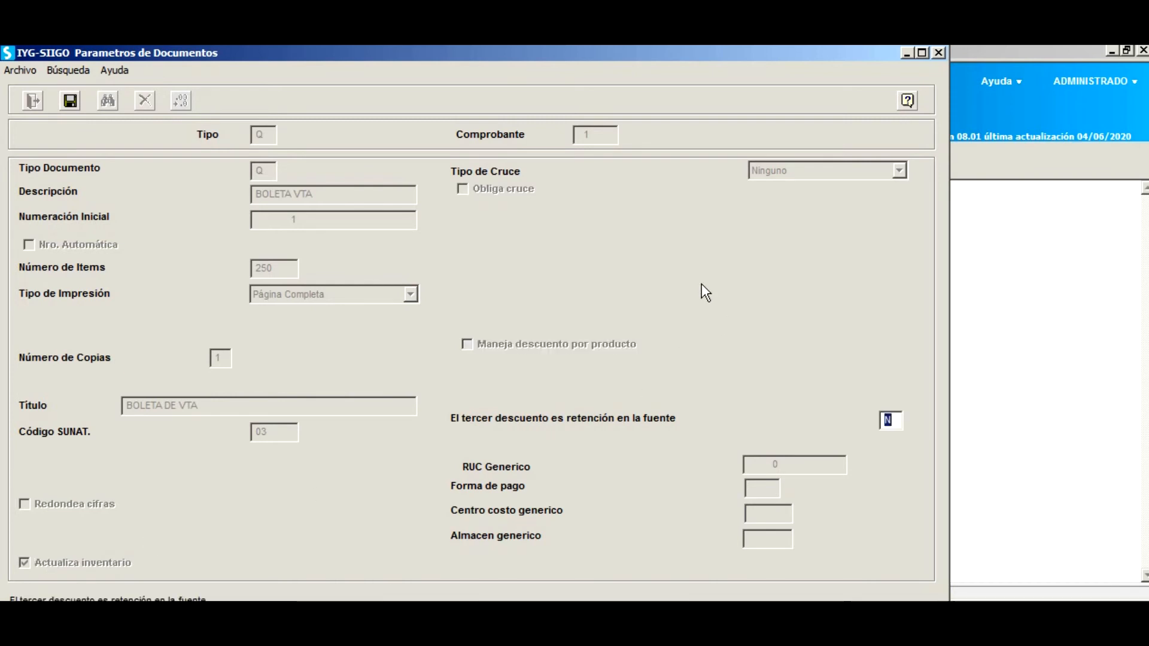
key("Return")
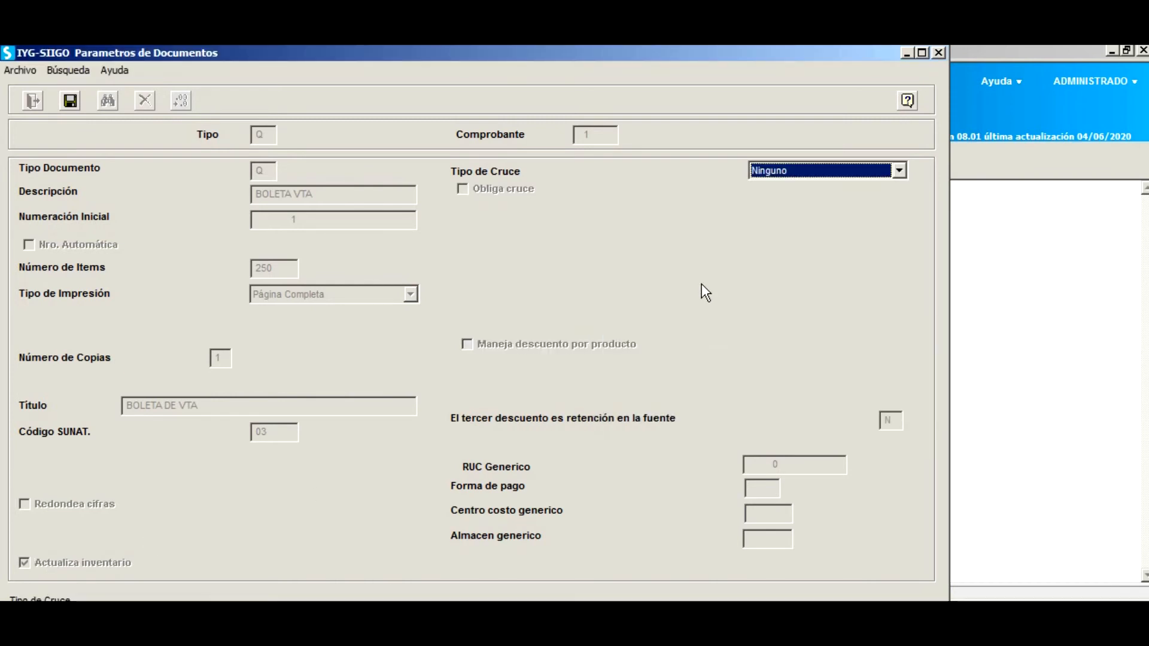
key("Return")
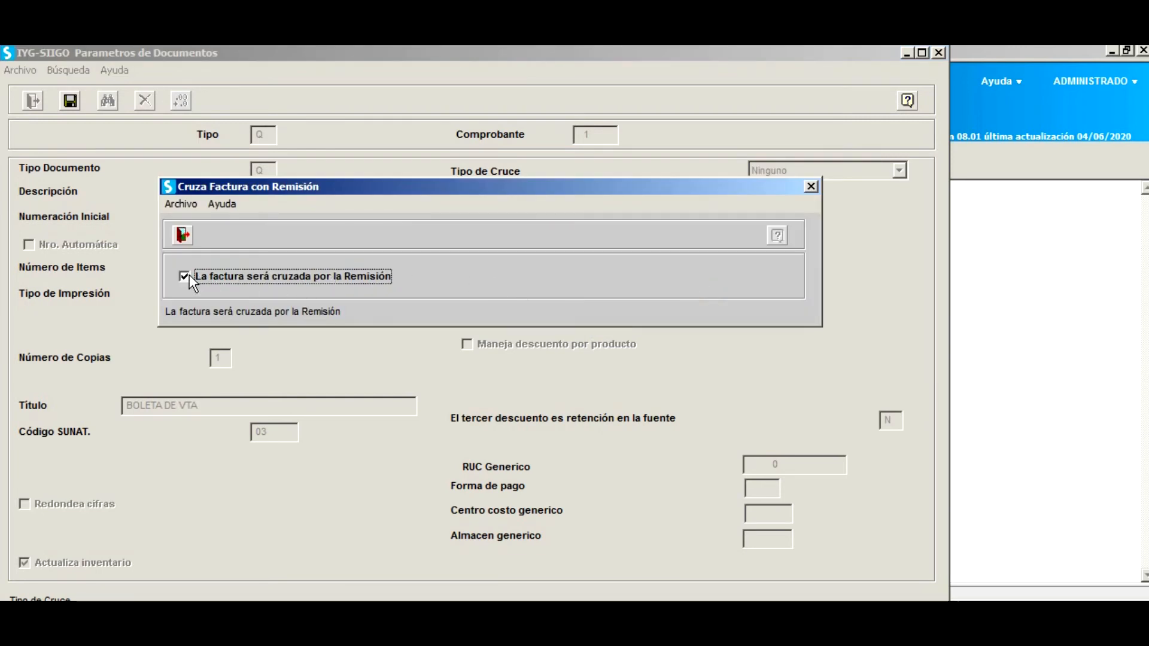
key("Escape")
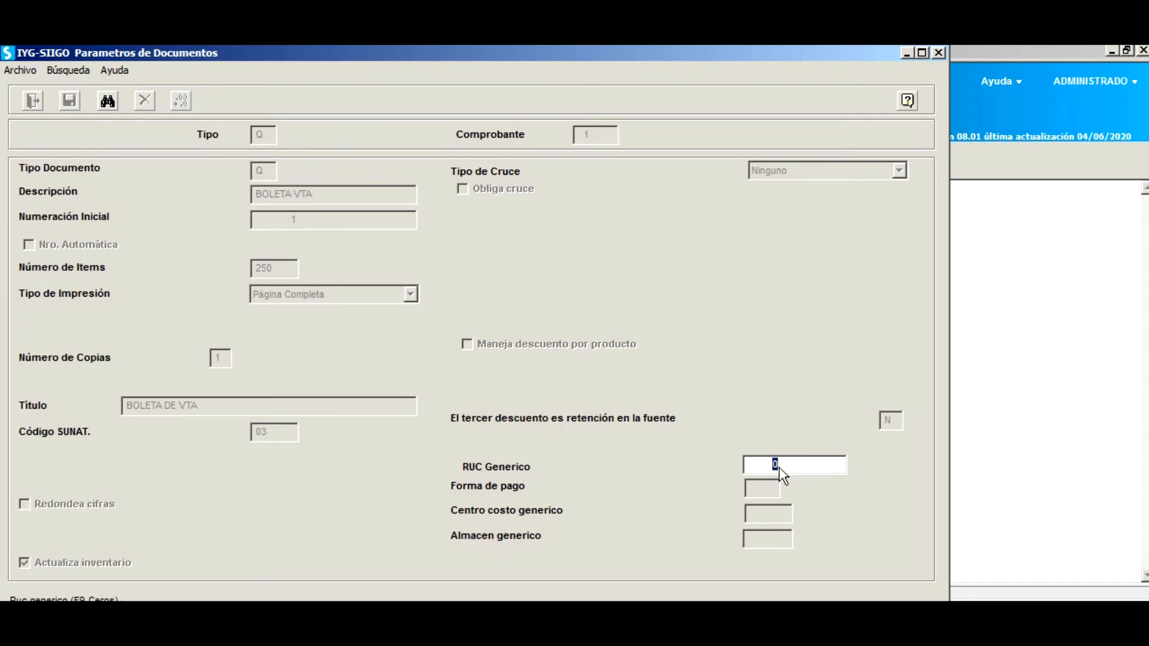
Leave the generic RUC at 0 after trying RED S.A.
key("F2")
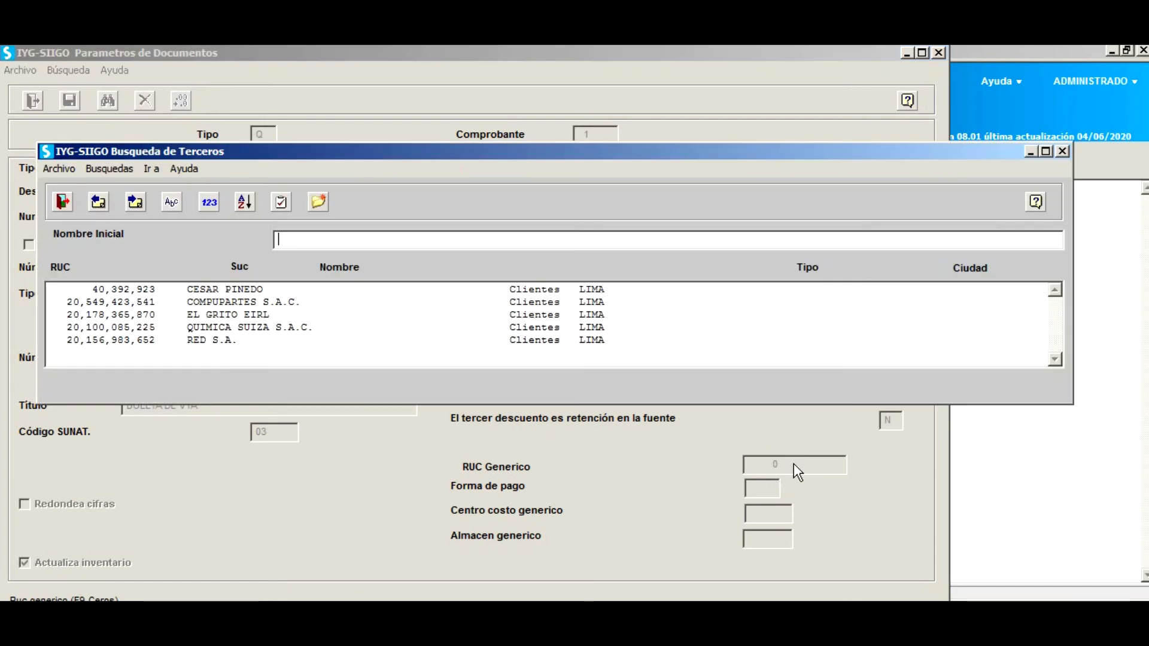
left_click(246, 340)
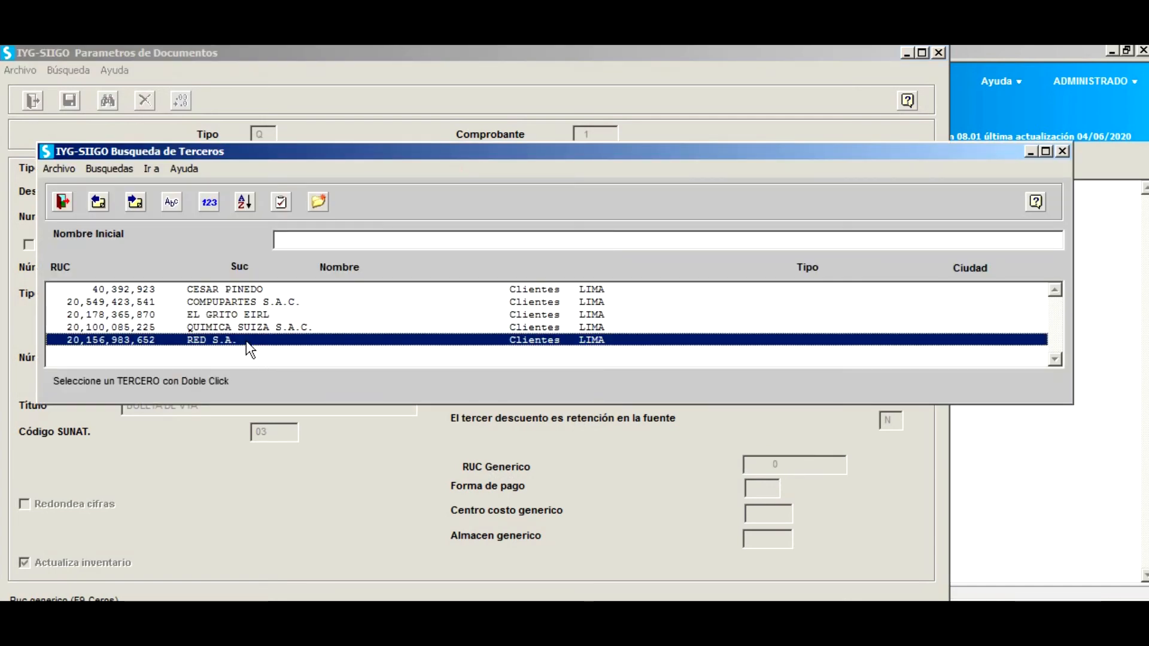
double_click(246, 340)
left_click(755, 486)
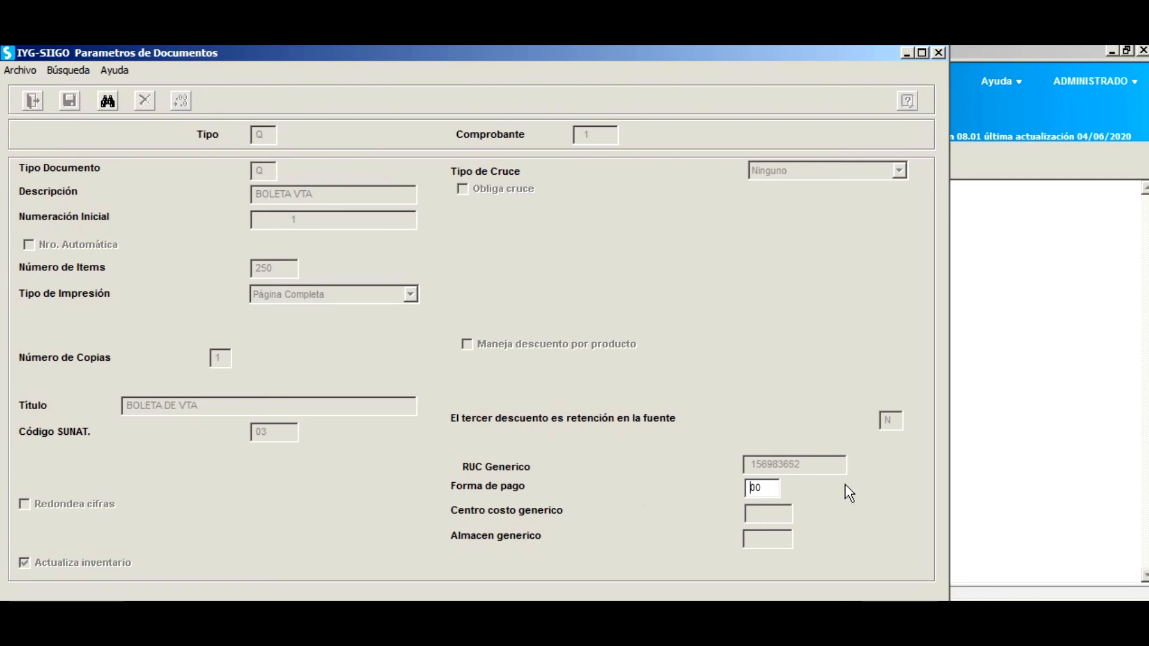
key("shift+Tab")
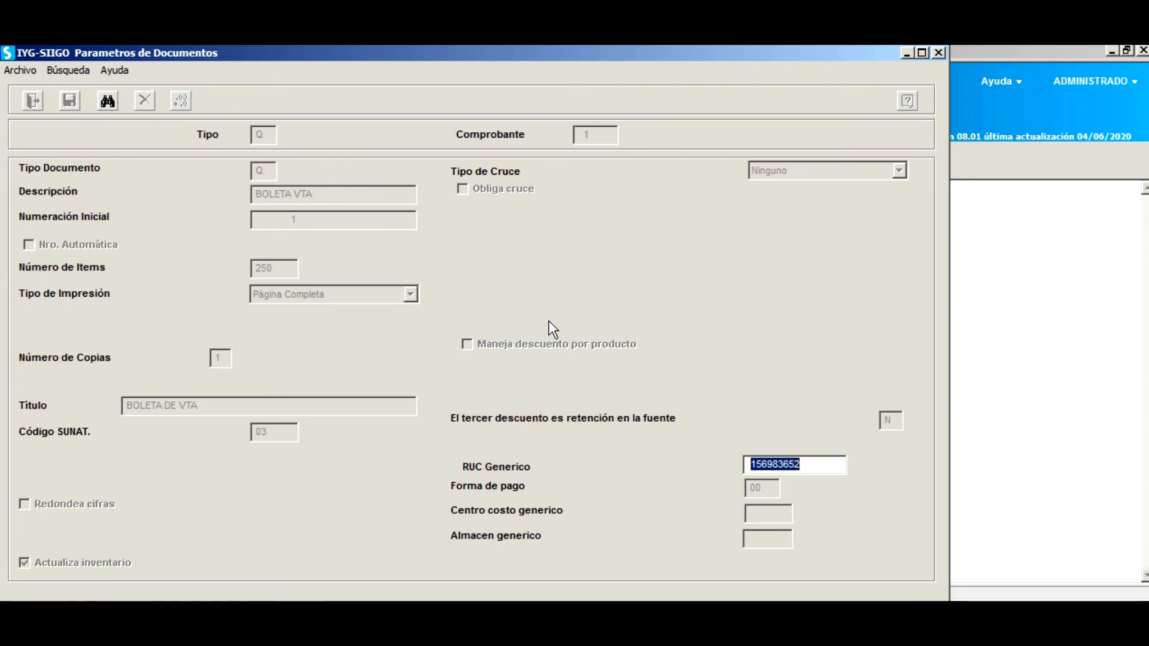
key("F8")
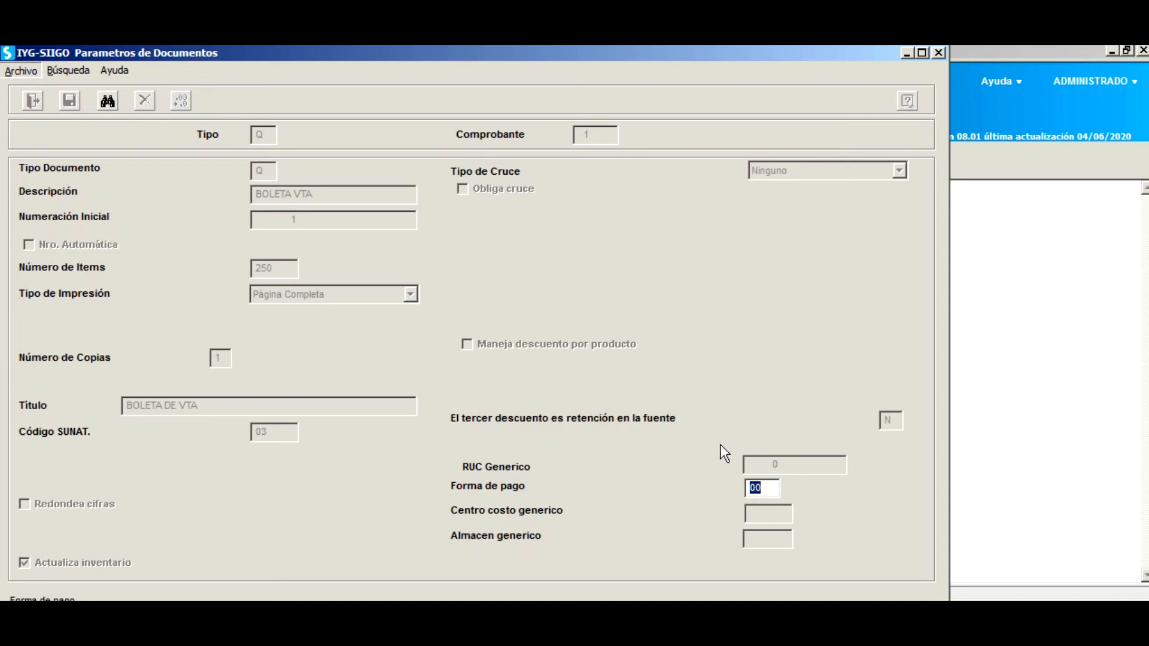
Set payment method VENTAS SOLES, cost centre 0001 PRINCIPAL and warehouse ALMACEN PRINCIPAL.
double_click(770, 490)
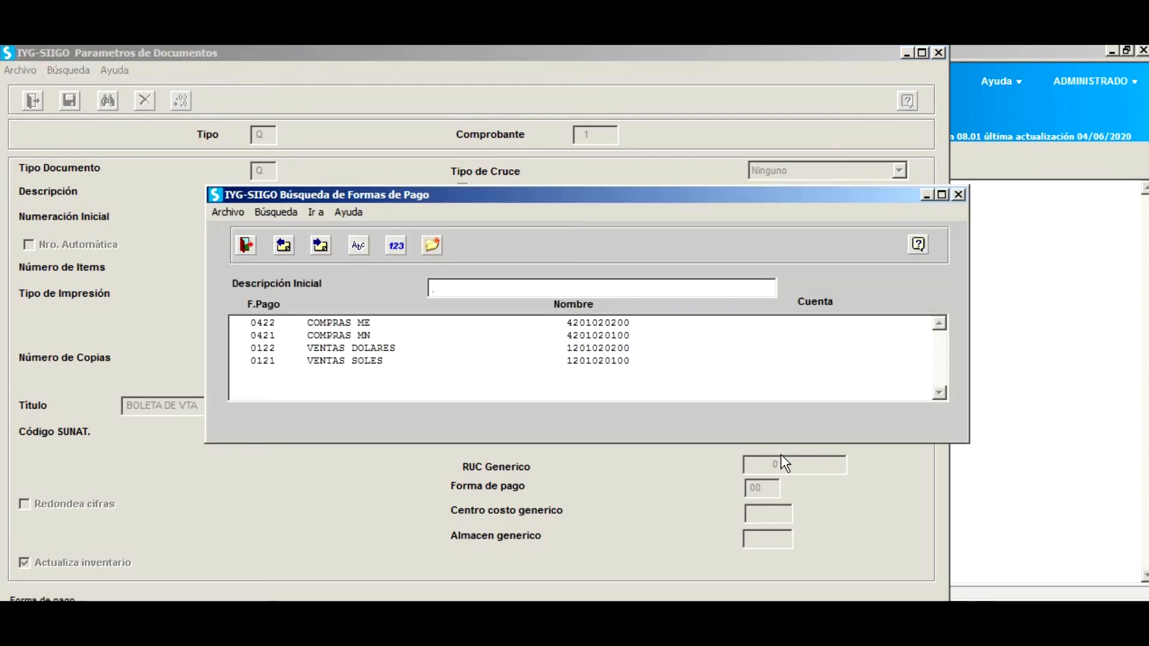
left_click(367, 360)
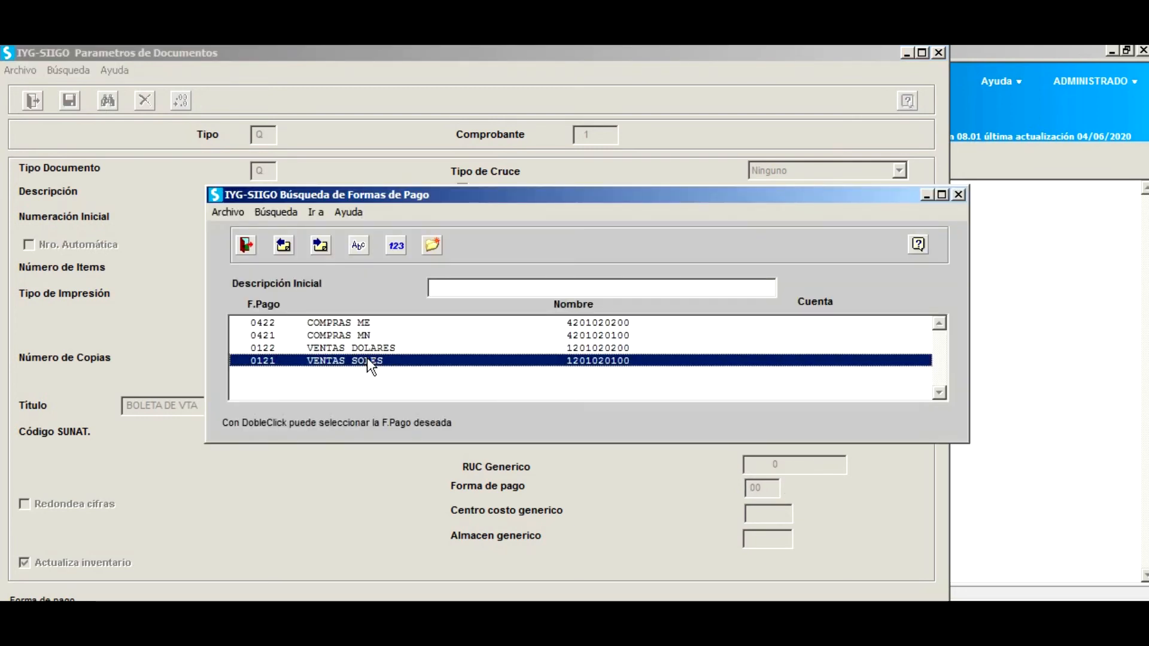
double_click(367, 360)
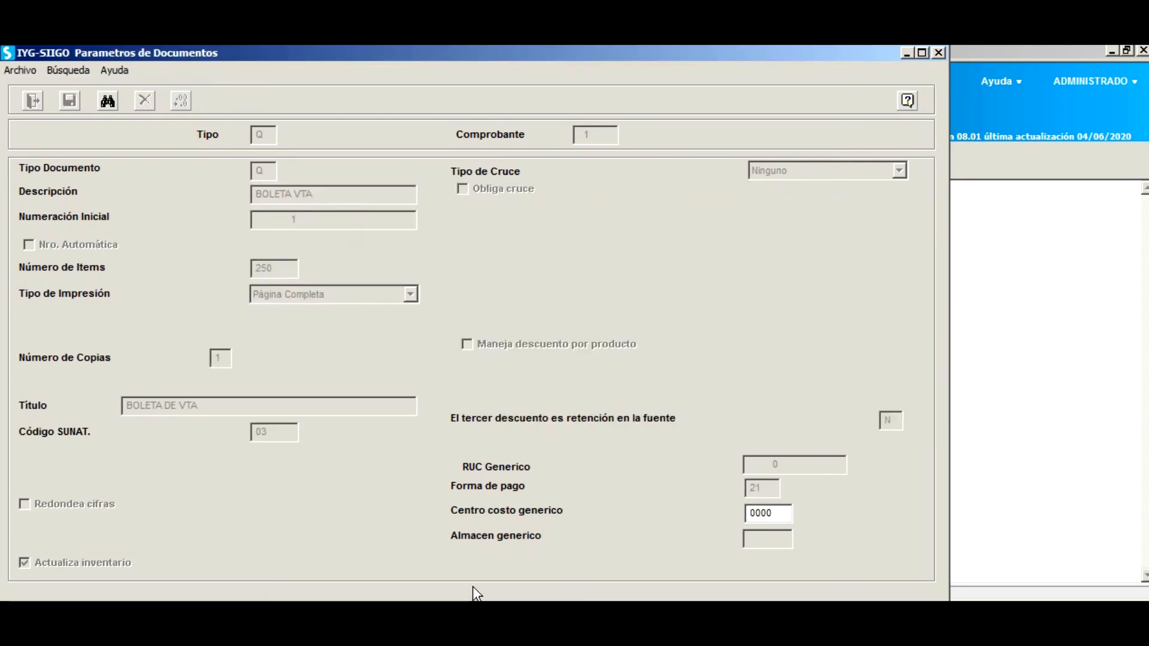
double_click(787, 513)
double_click(428, 326)
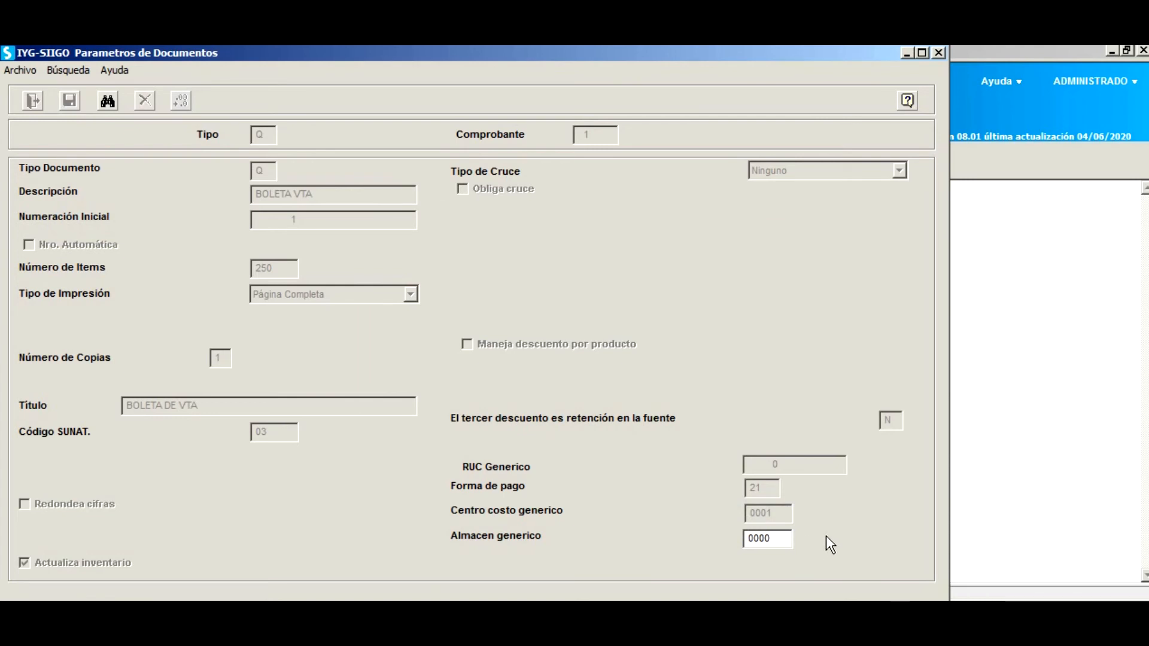
key("F2")
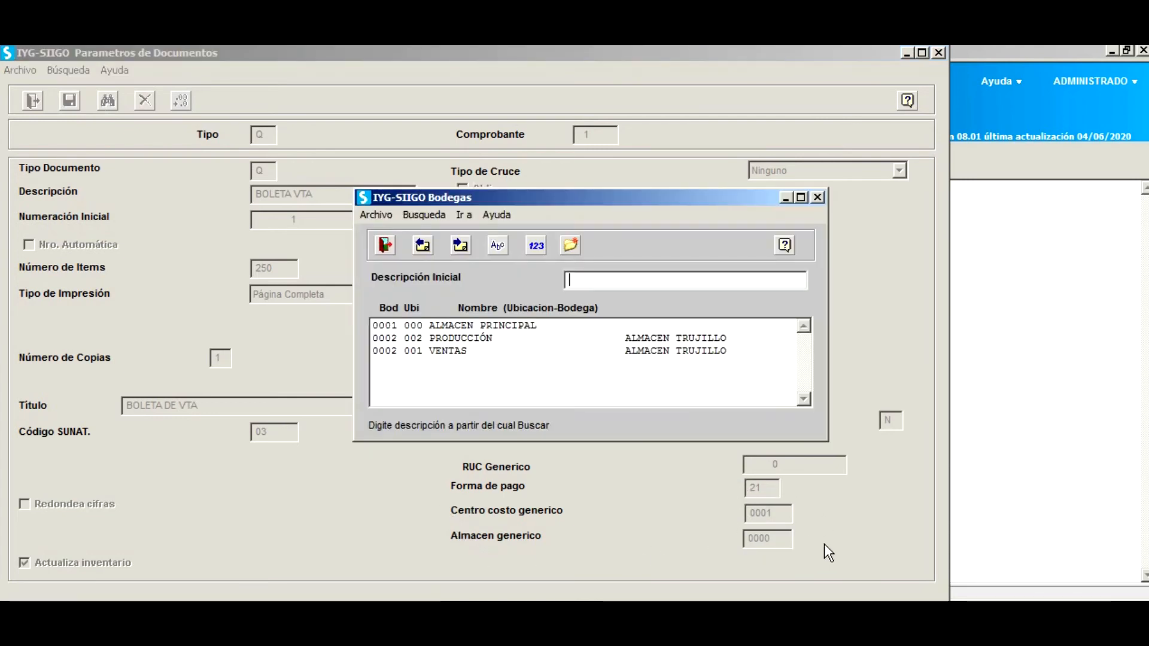
left_click(486, 326)
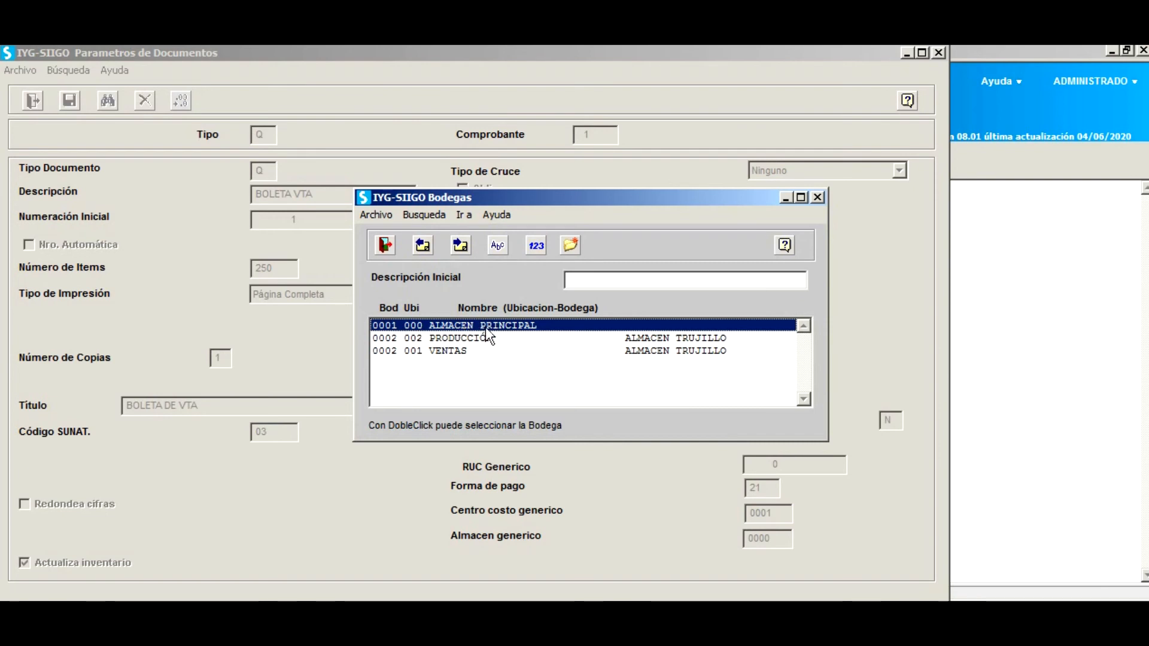
double_click(510, 328)
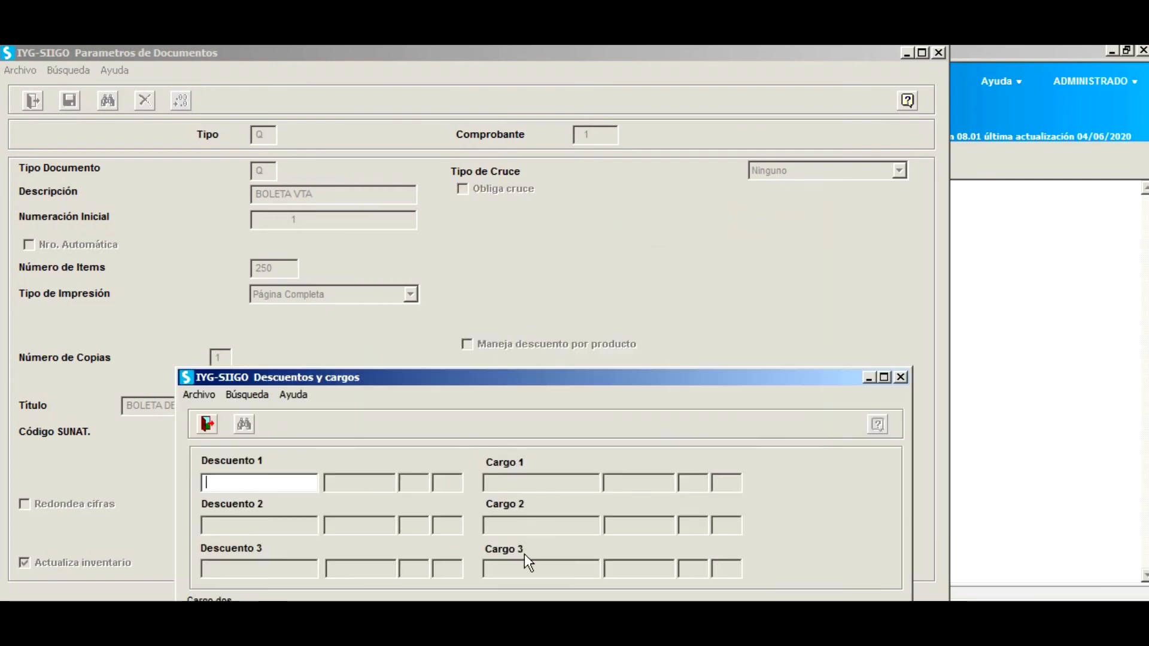
Add IGV as Cargo 3, linked to an account from the 40 group.
left_click_drag(620, 386, 638, 333)
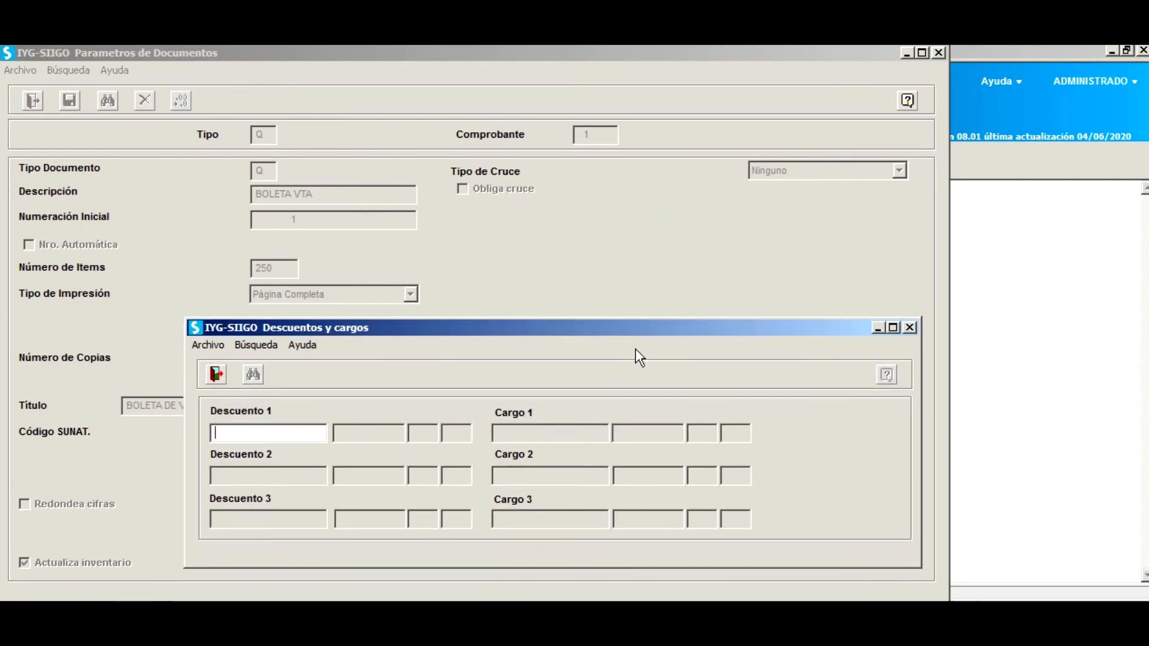
key("Tab")
key("Tab")
key("Tab")
key("Tab")
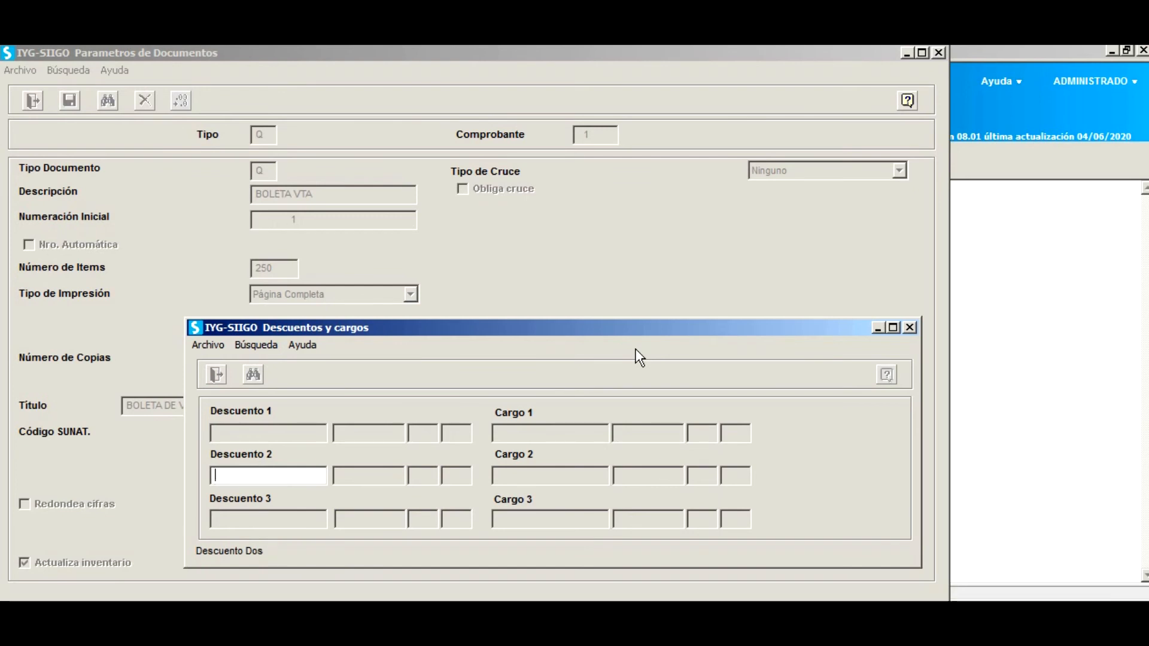
key("Tab")
key("Tab")
key("Tab")
key("Tab")
key("Tab")
key("Tab")
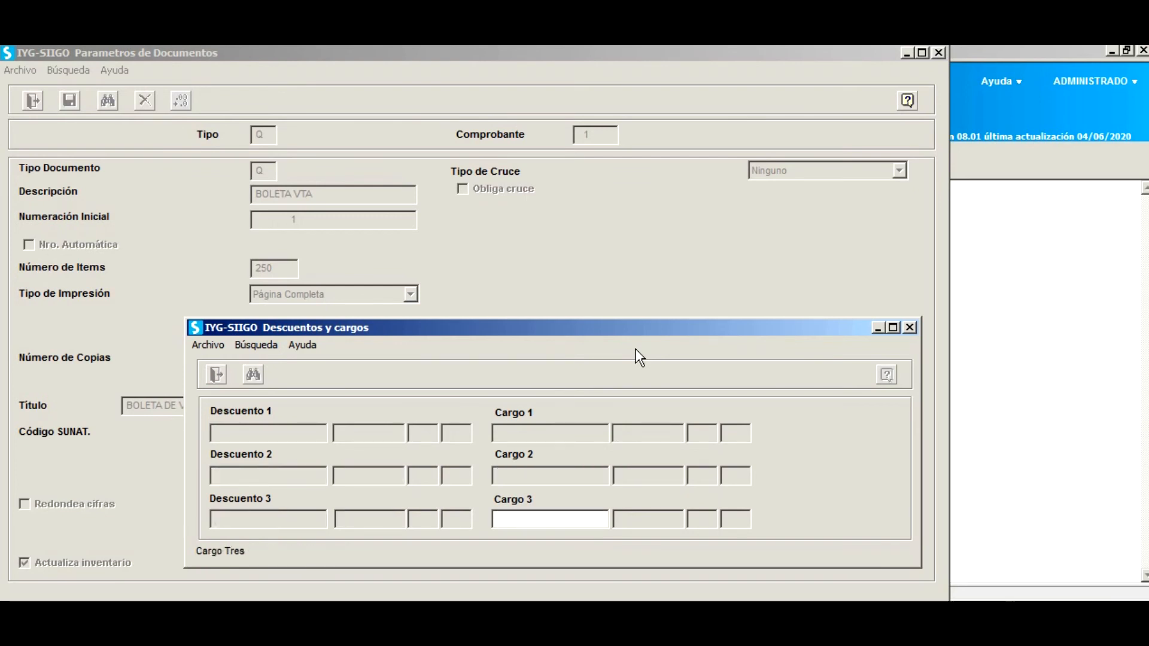
type("IGV")
key("Tab")
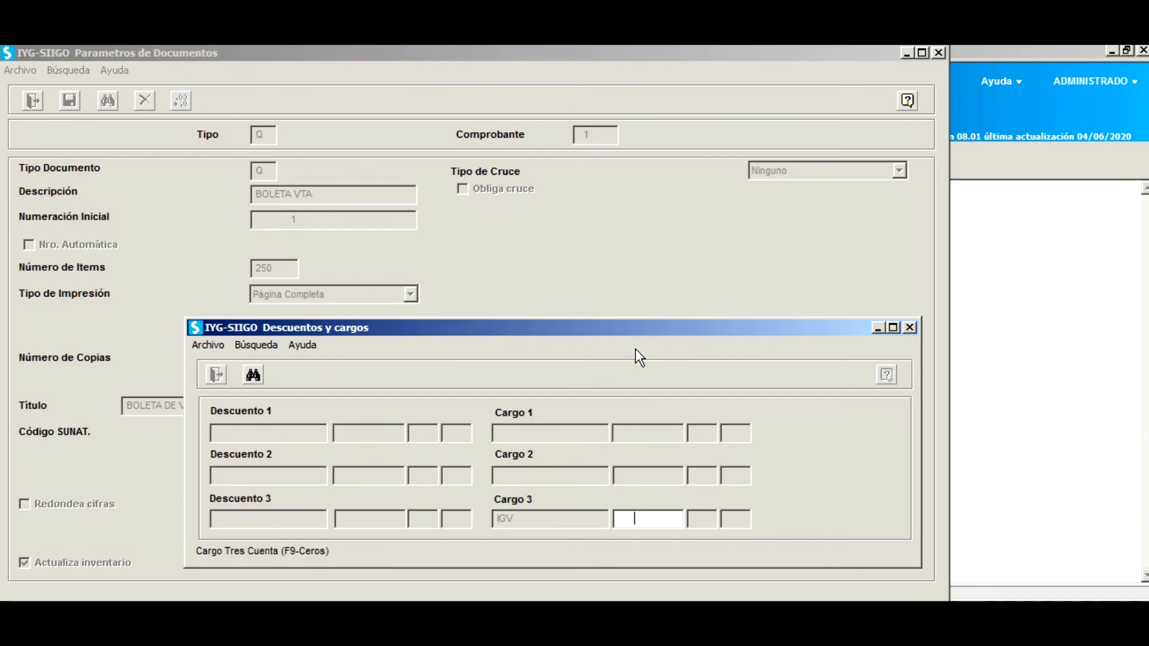
key("F2")
type("4000000000")
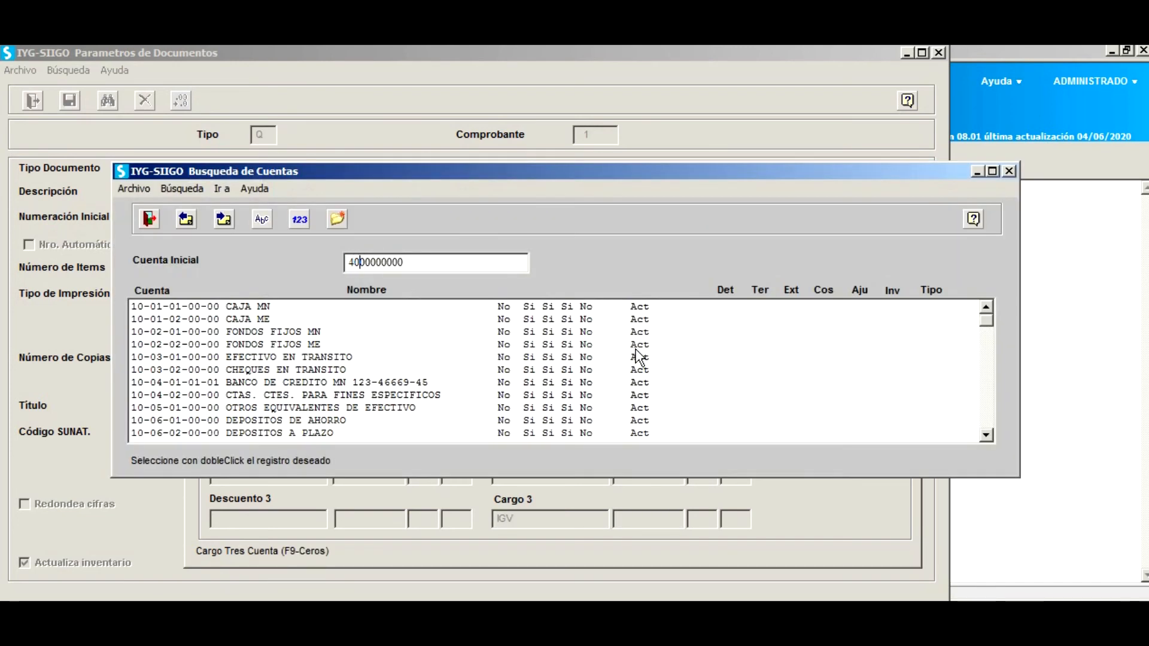
key("Return")
key("Return")
key("Return")
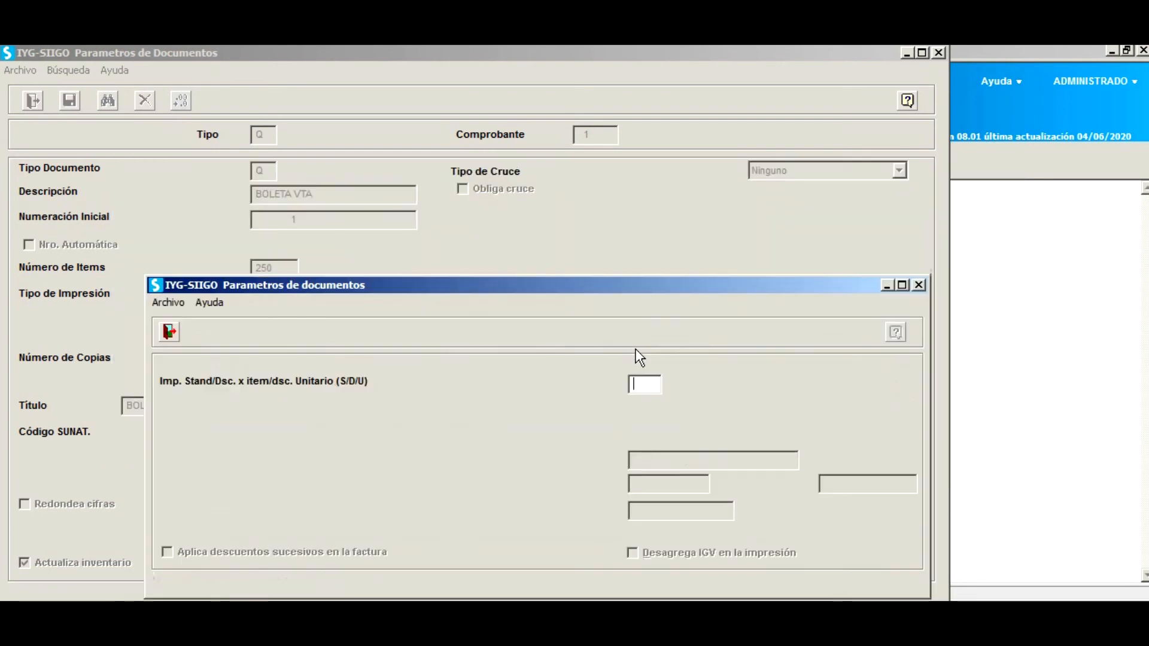
Set print mode S, foreign-currency balancing, operation 01 Venta Nacional and series B001.
type("S")
key("Return")
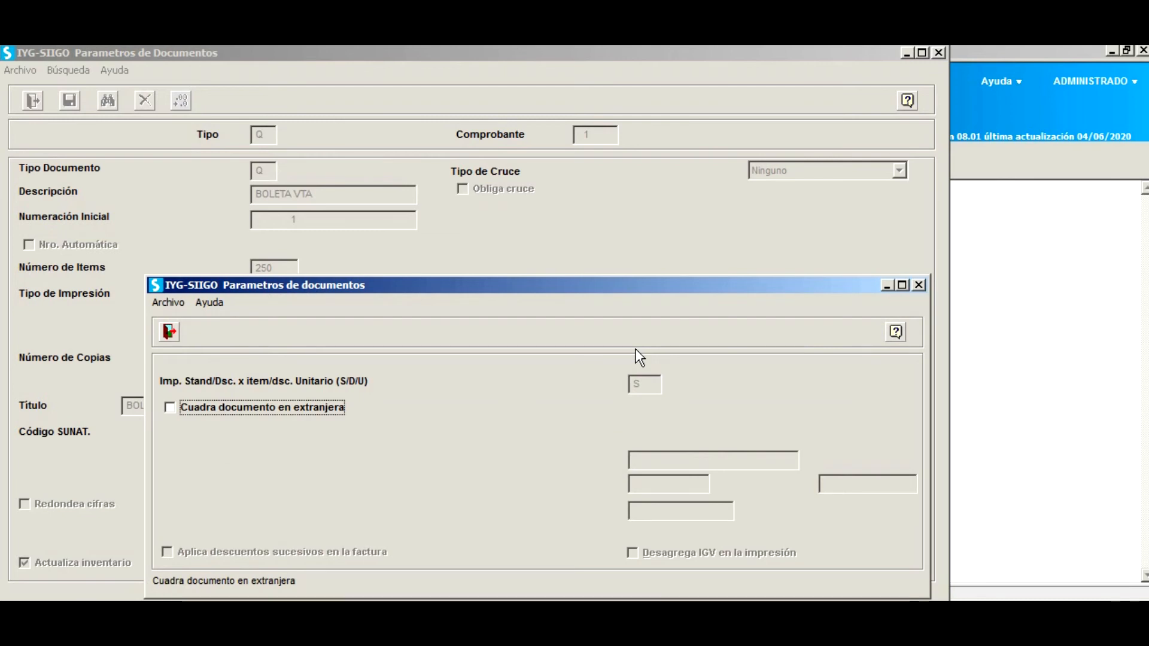
key("space")
key("Return")
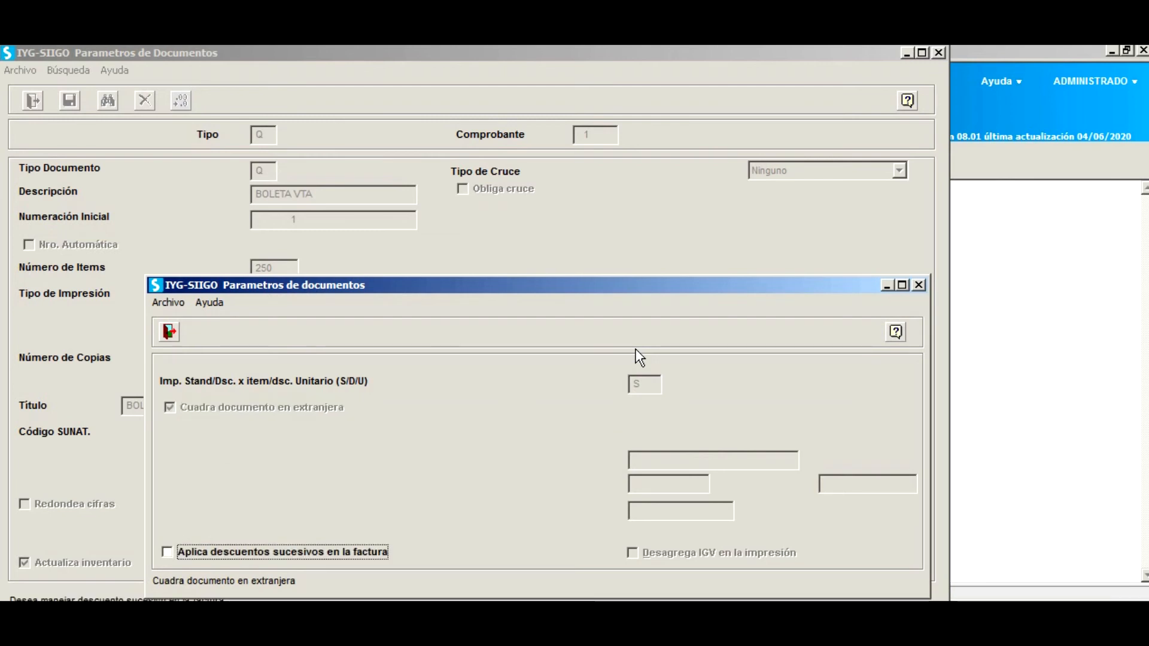
key("Return")
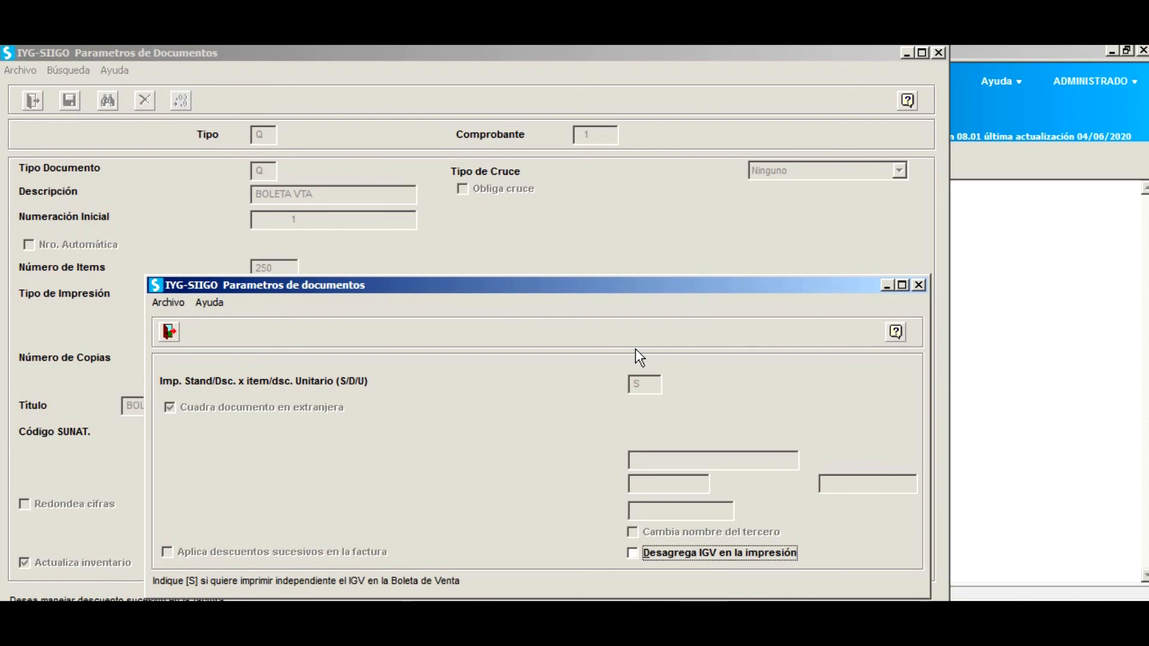
key("Return")
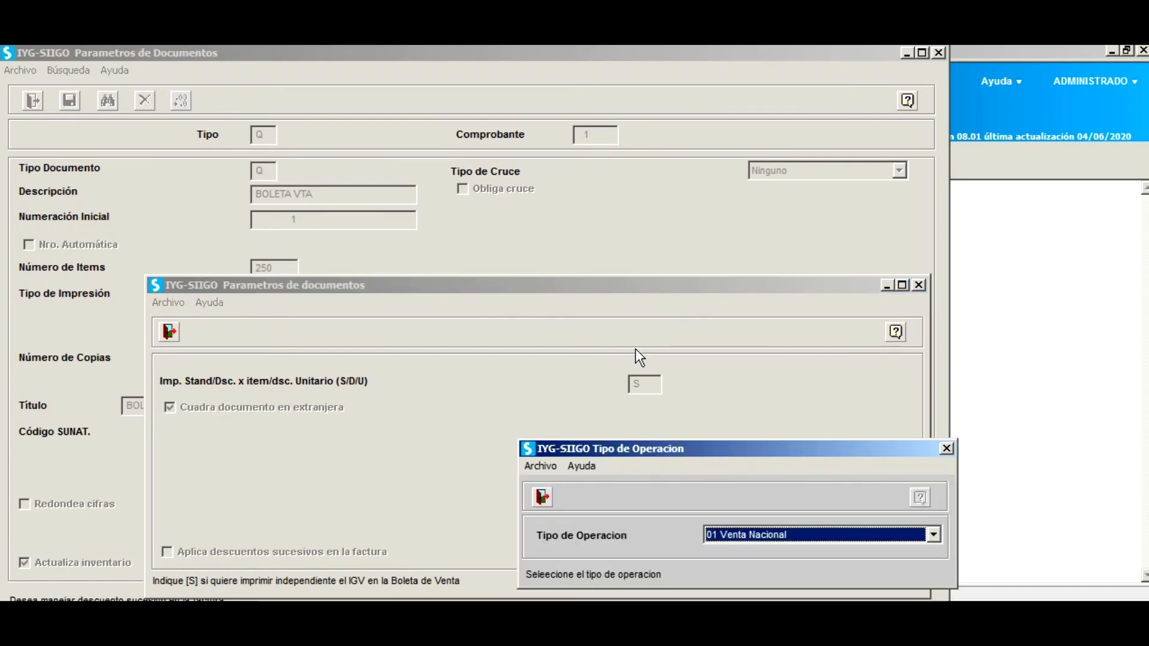
key("Return")
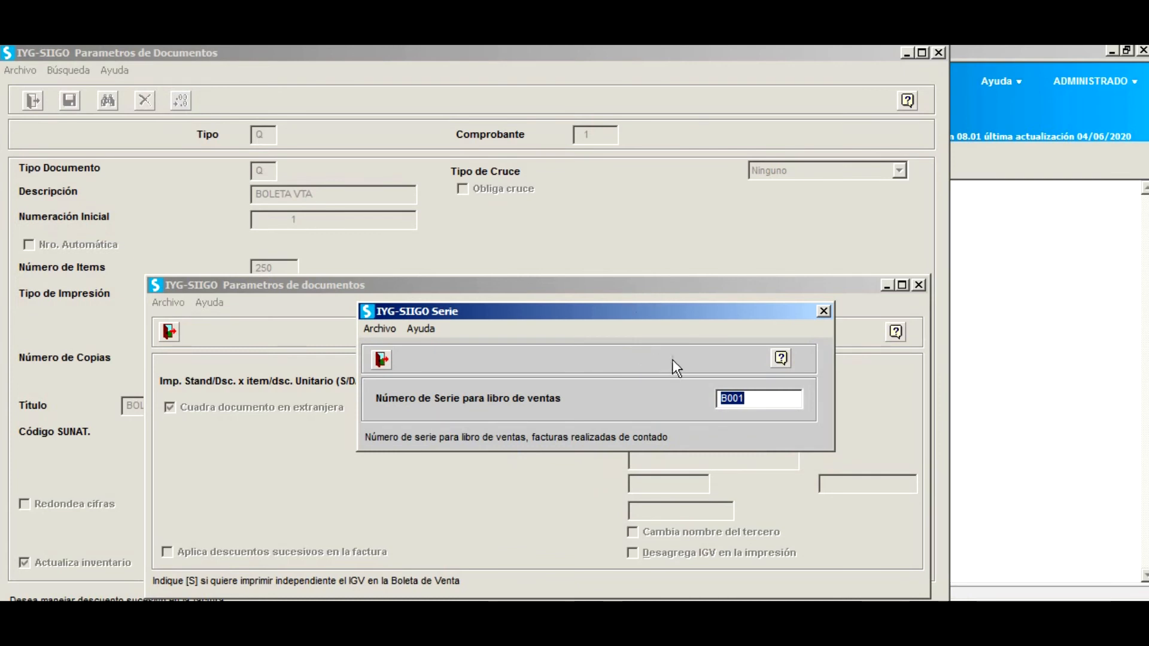
left_click_drag(729, 400, 719, 400)
key("Return")
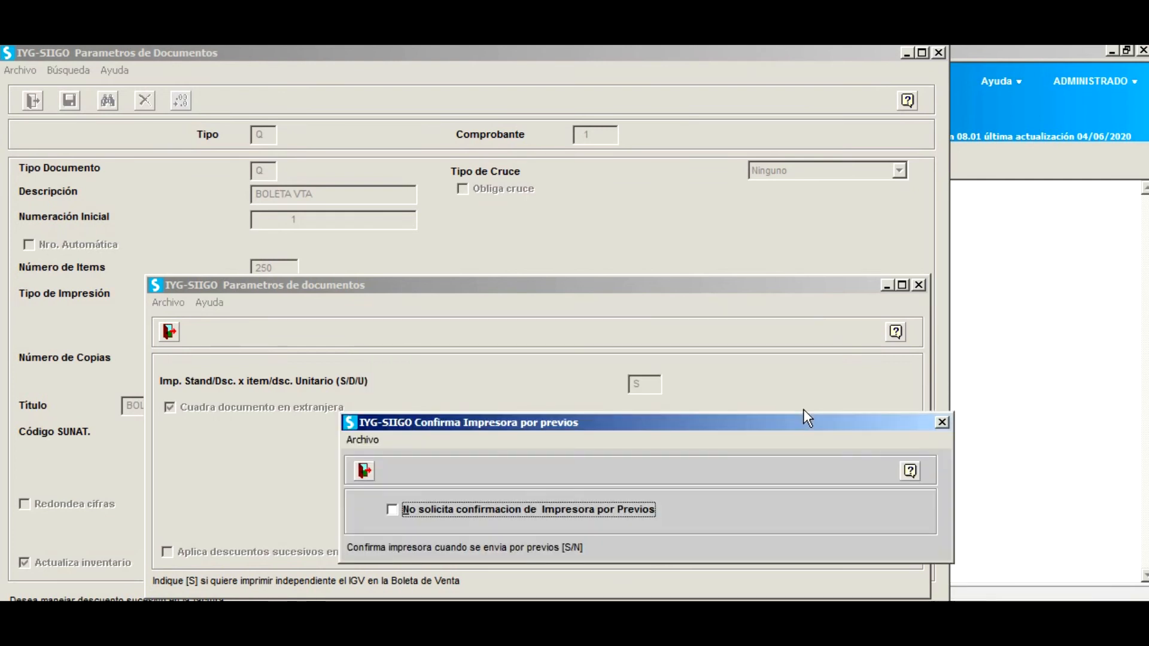
Use two decimals for quantities and unit prices, with no ticket printer.
key("Return")
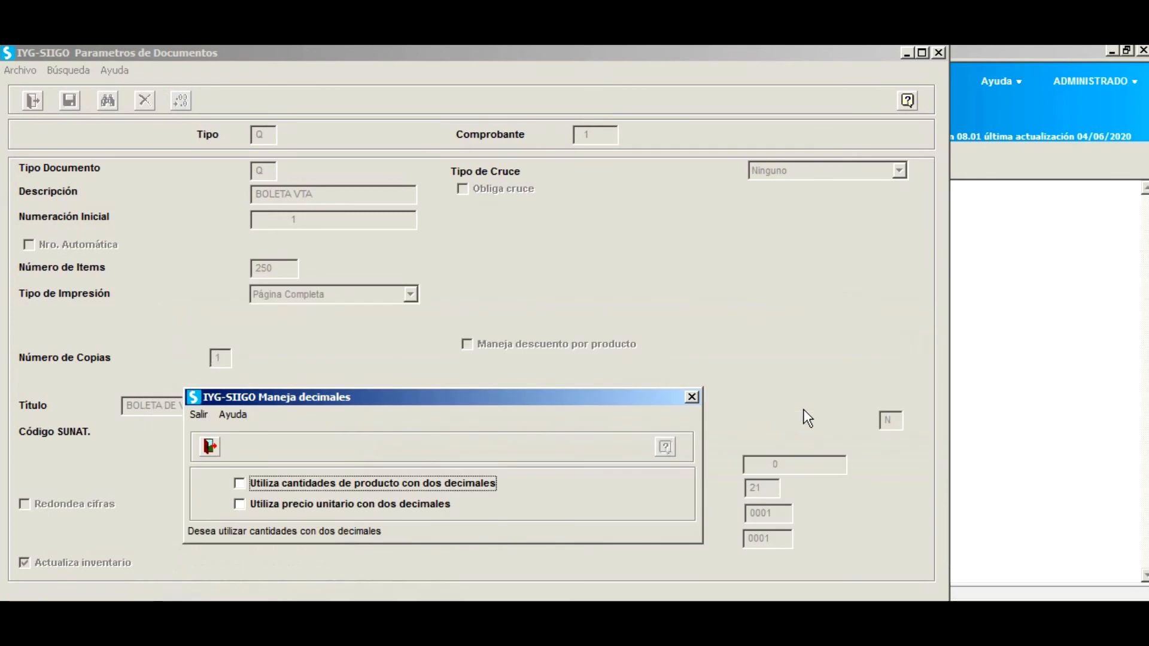
key("space")
key("Return")
key("space")
key("Return")
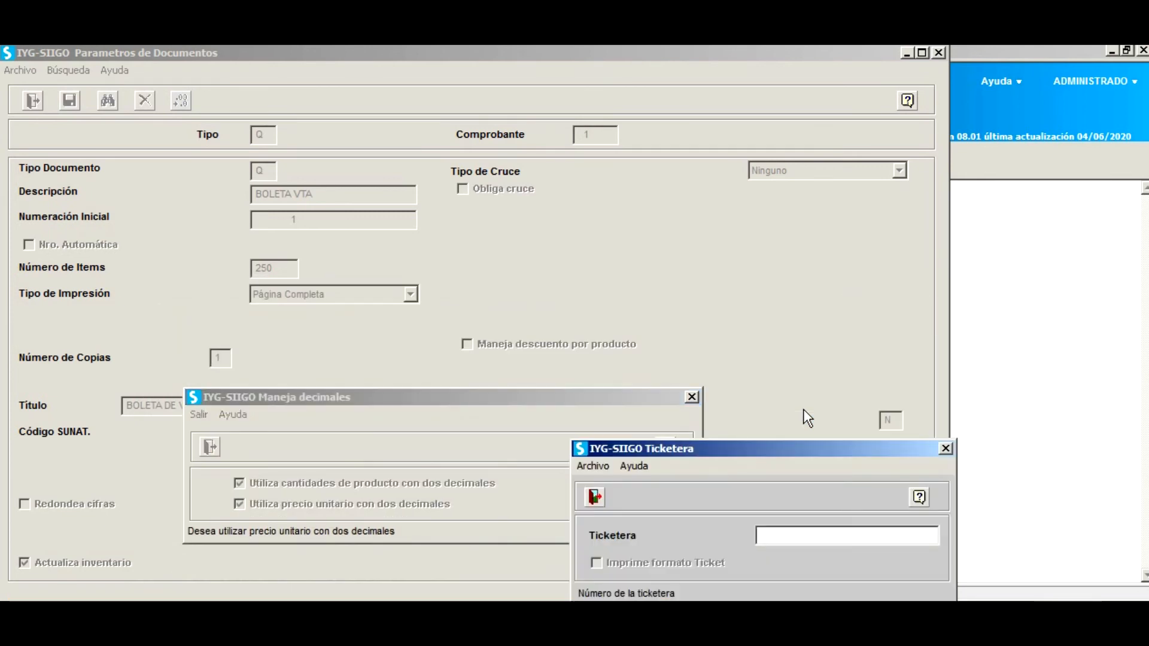
key("Return")
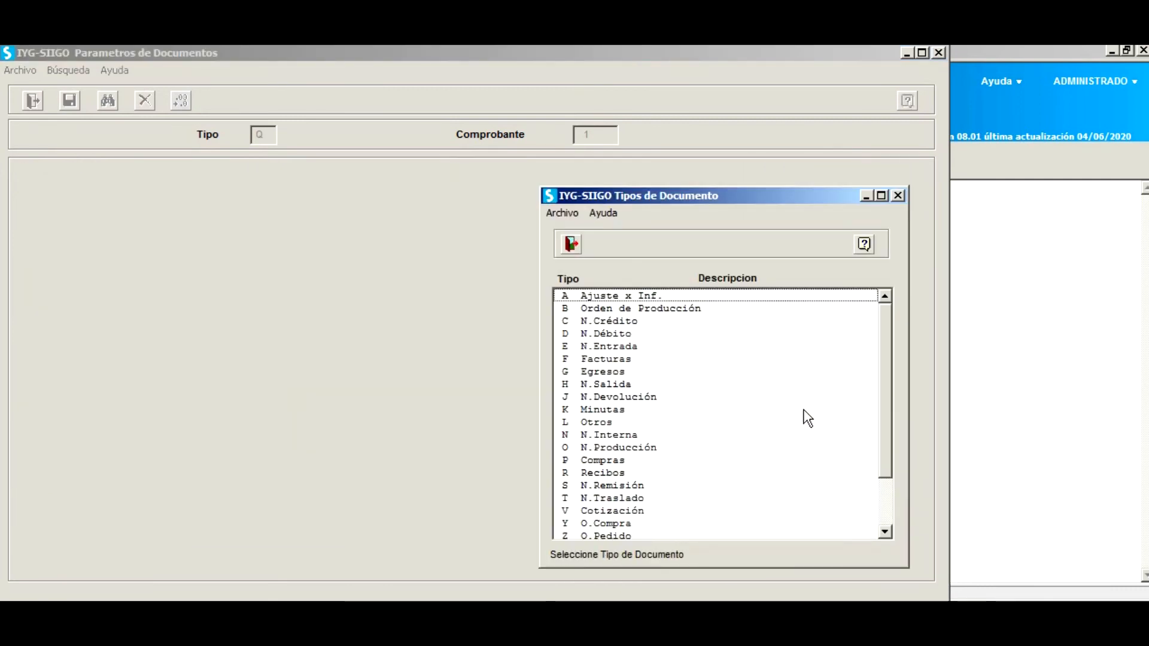
Start a new Q - Boletas document from the Factura de venta entry.
key("Escape")
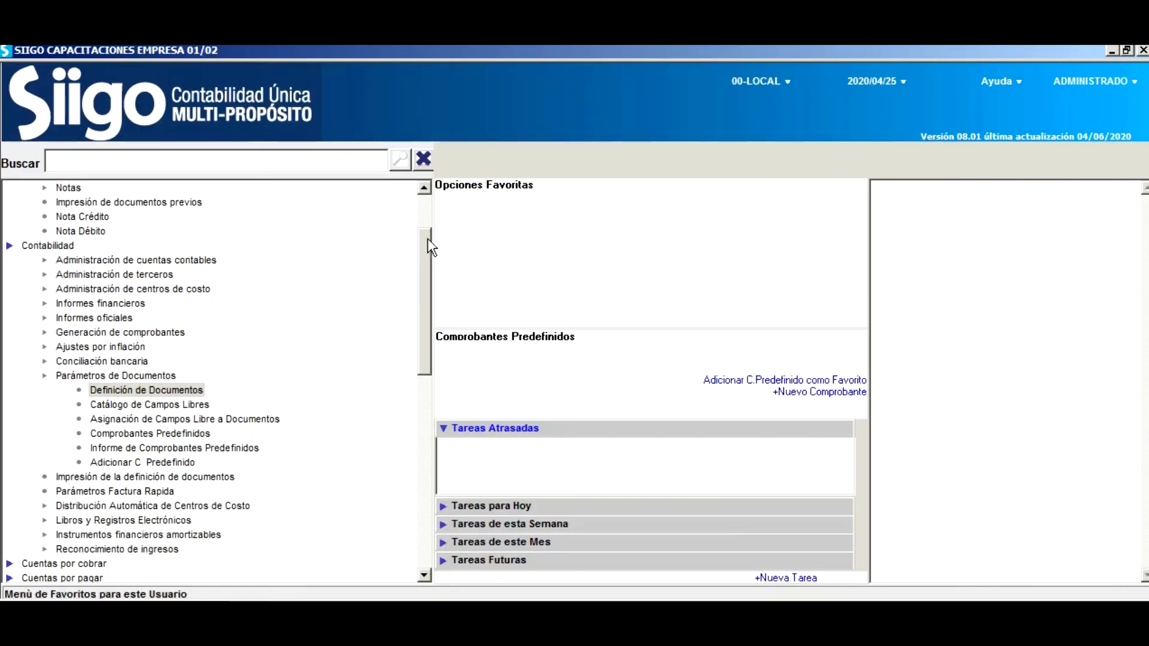
scroll(426, 235, "up", 2)
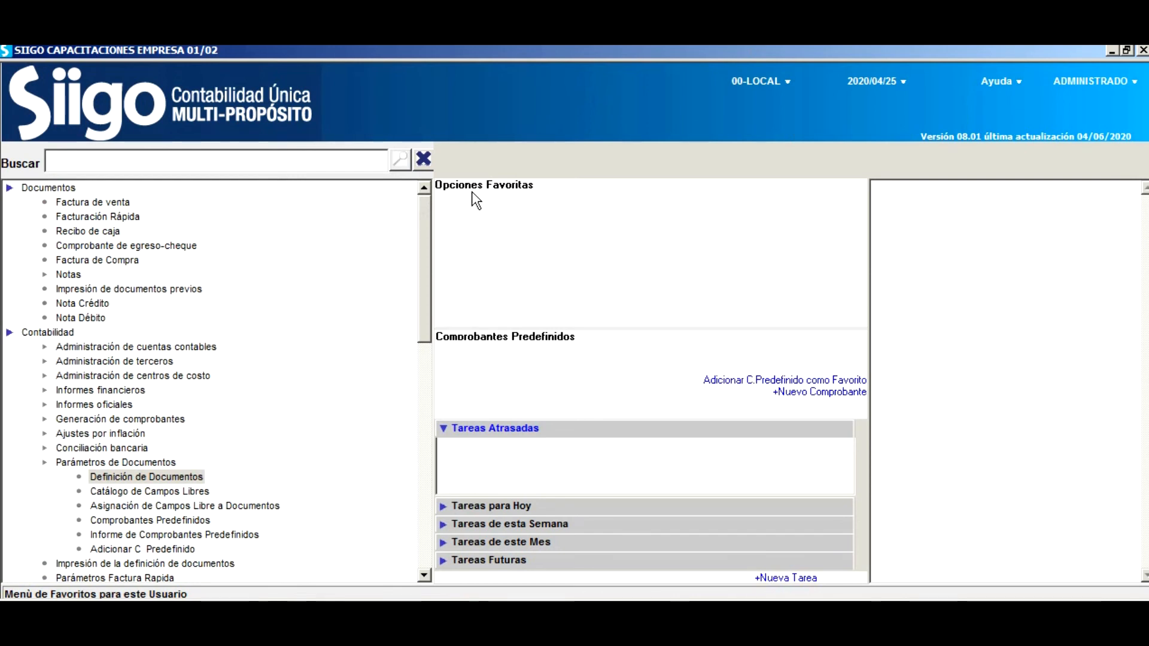
left_click(107, 200)
double_click(107, 200)
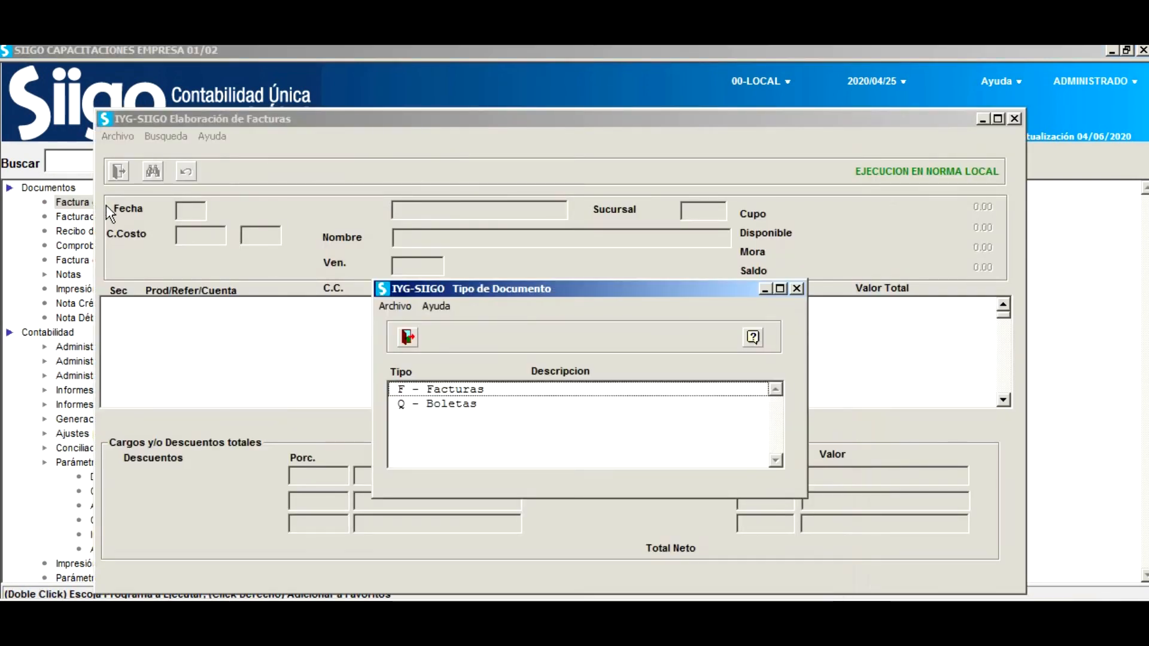
left_click(476, 403)
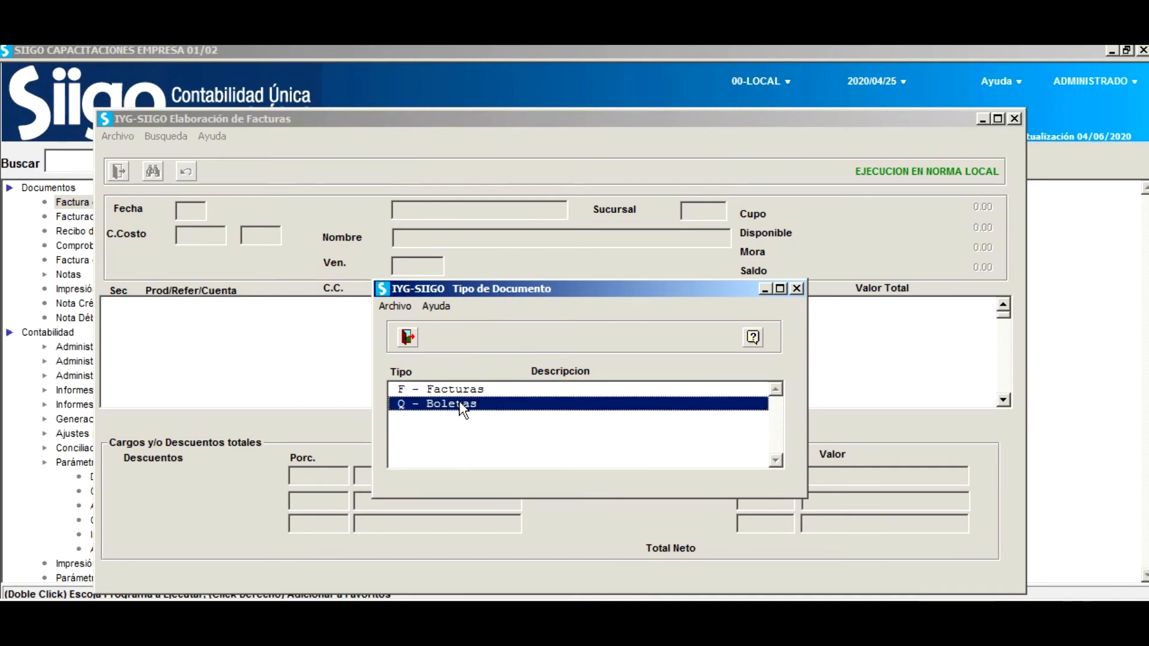
key("Escape")
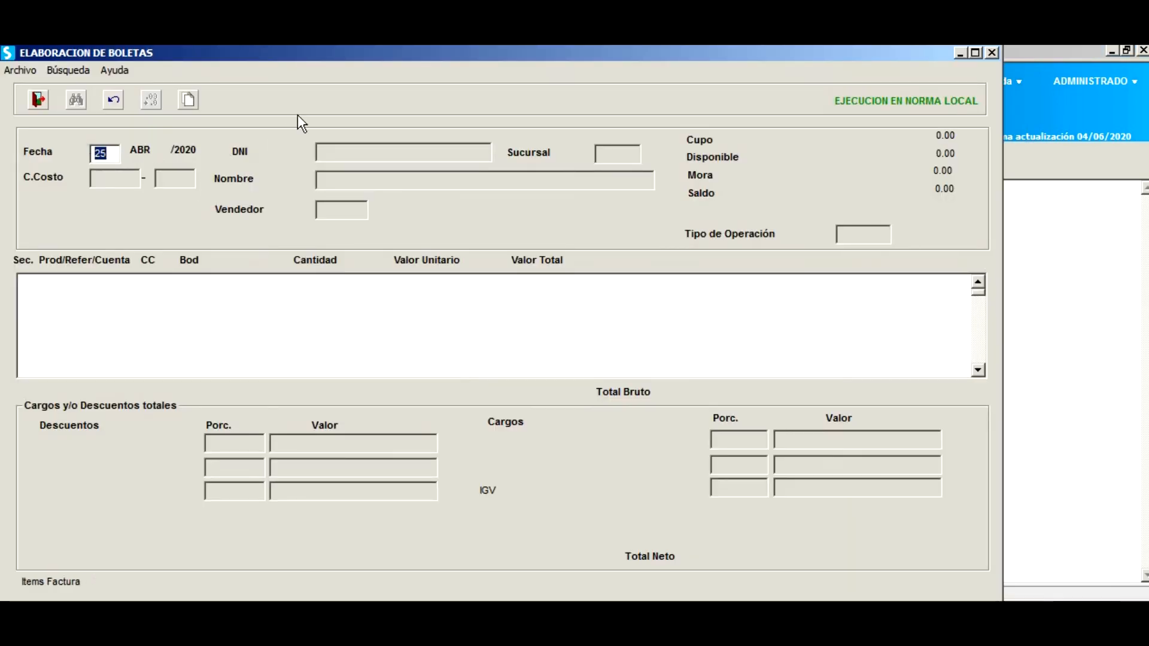
Date the boleta 29 April 2020, in US dollars (currency 1) at exchange rate 3.25.
type("29")
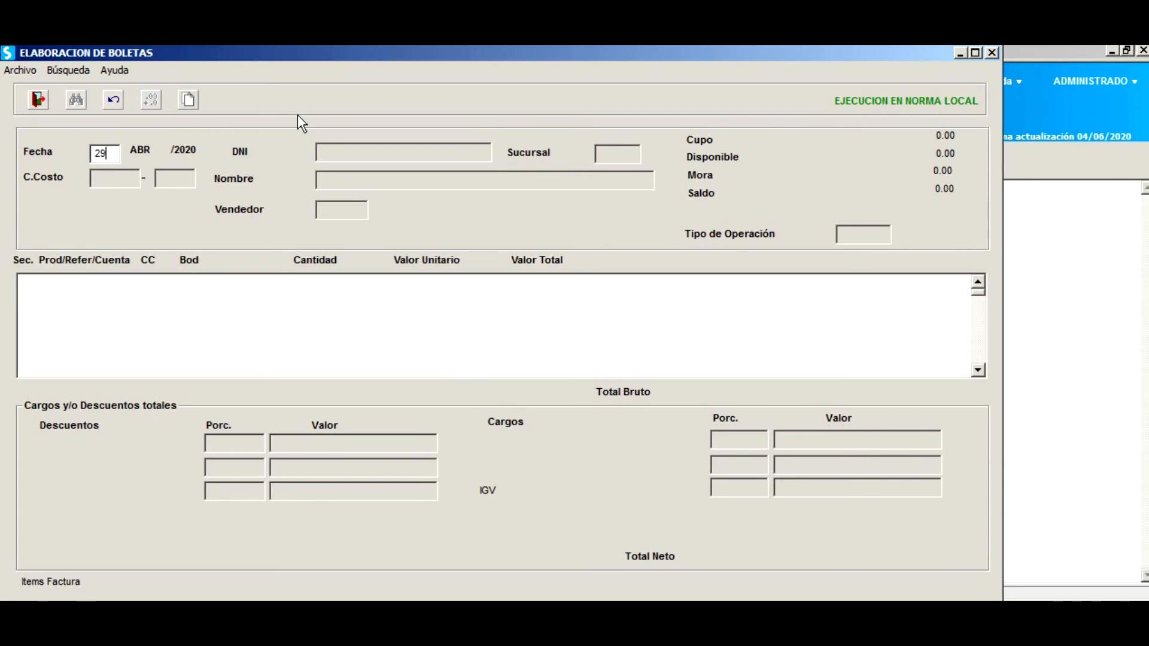
key("Return")
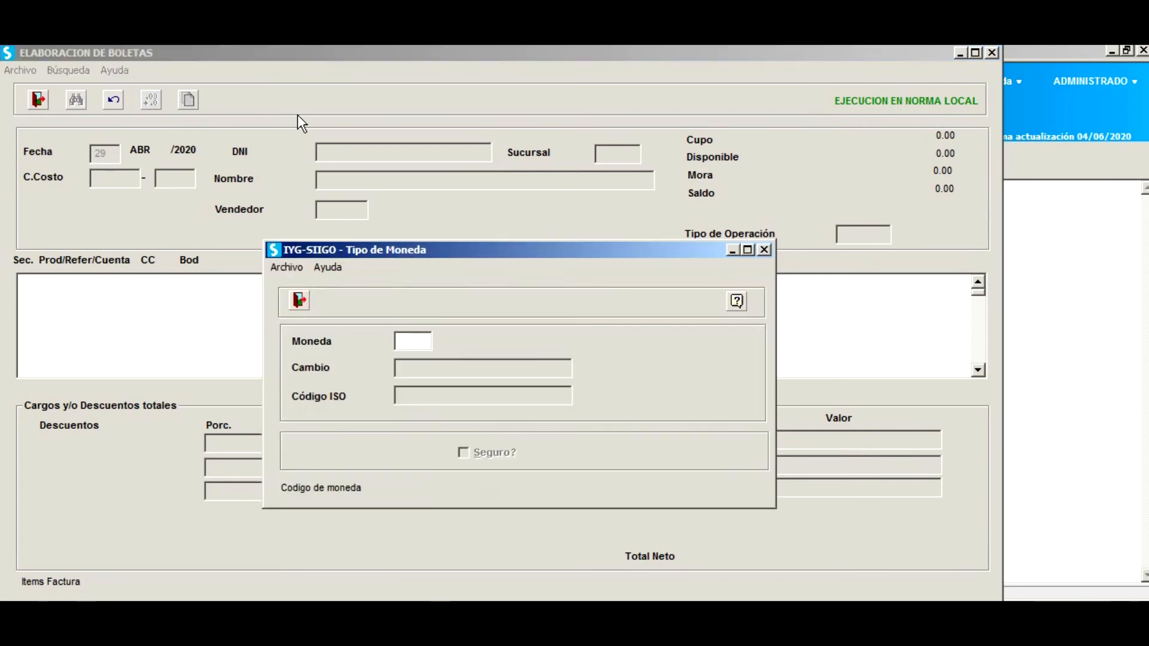
type("1")
key("Return")
type("3.2")
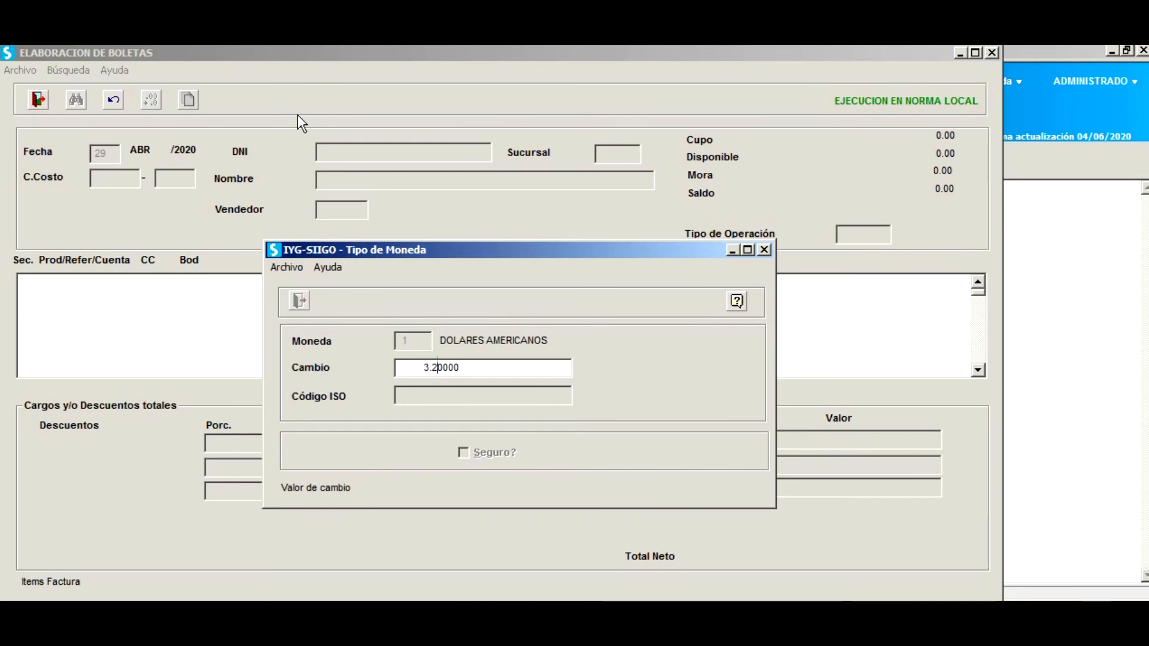
type("5")
key("Return")
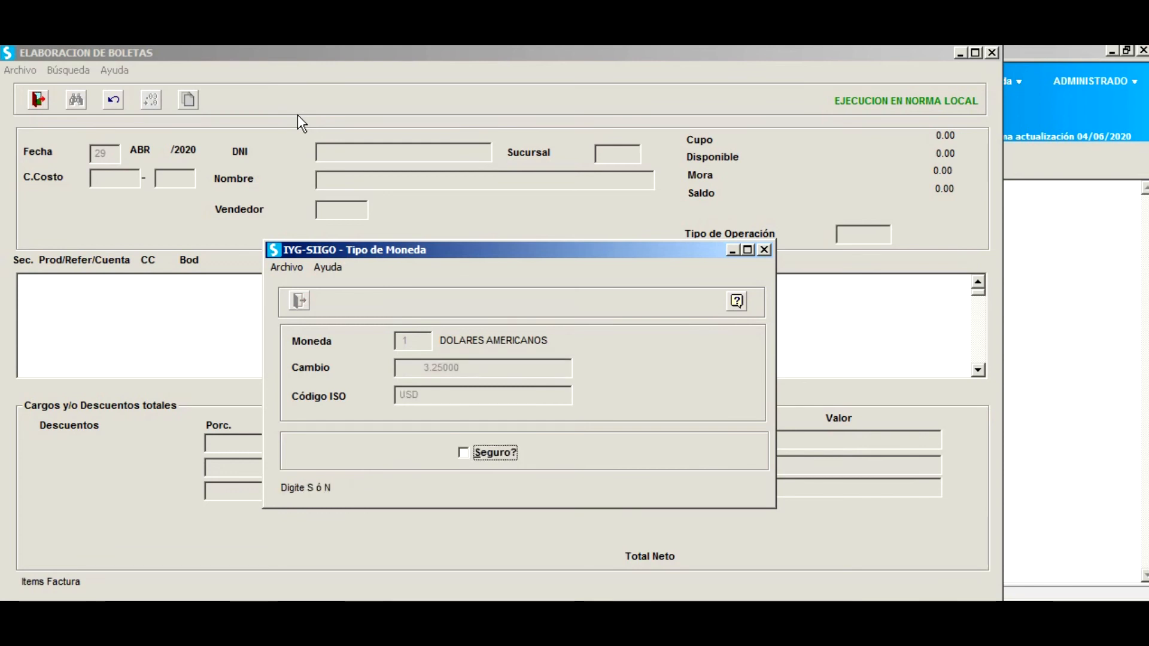
key("Return")
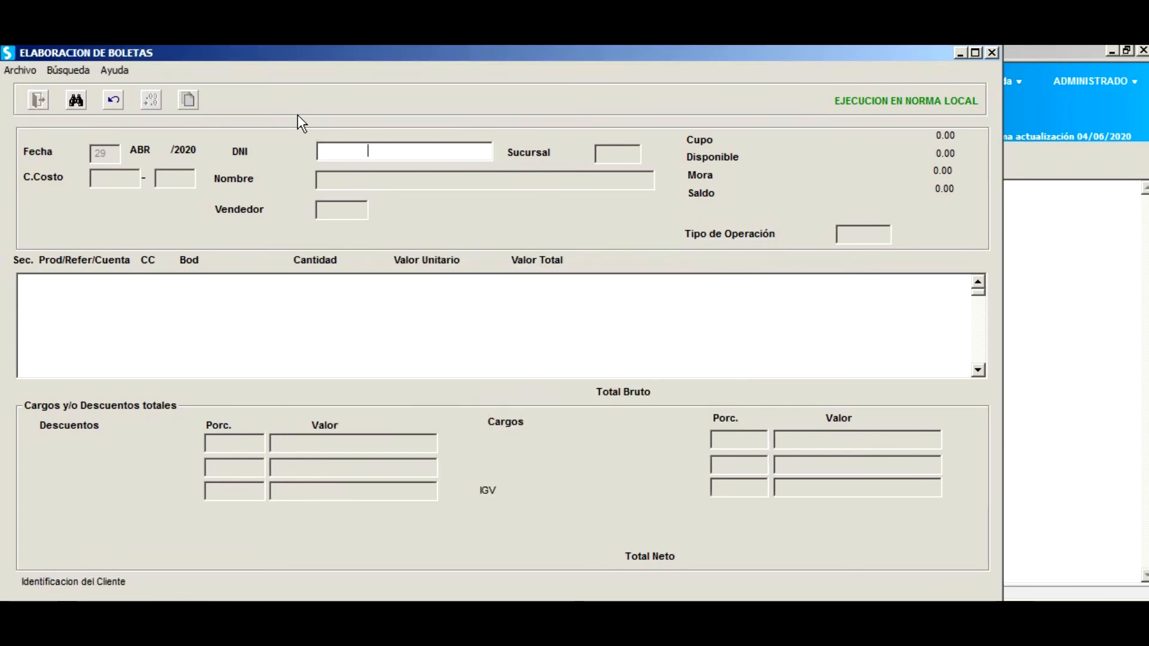
Select the first customer from the DNI search list and keep seller 1.
key("F2")
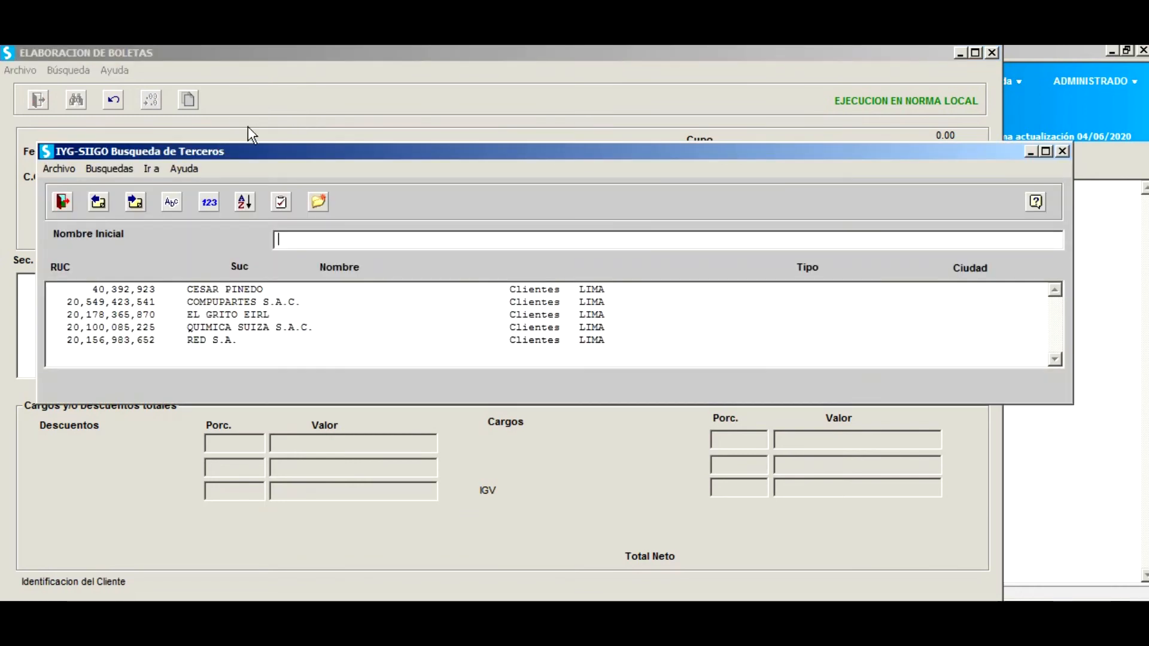
left_click(233, 293)
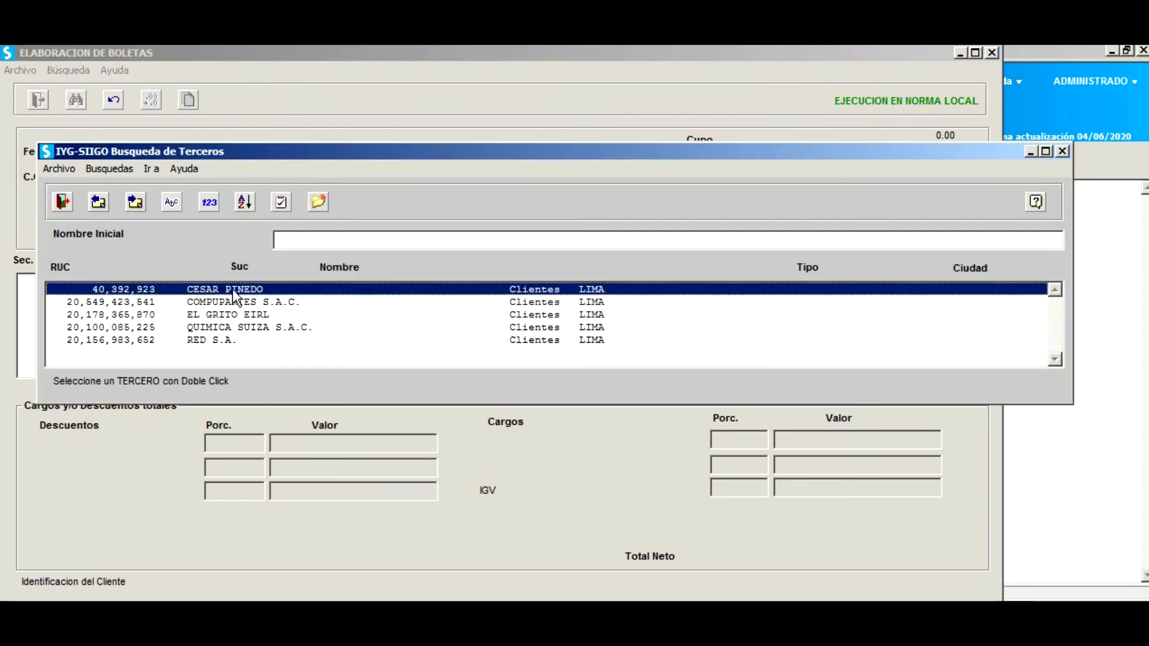
double_click(232, 289)
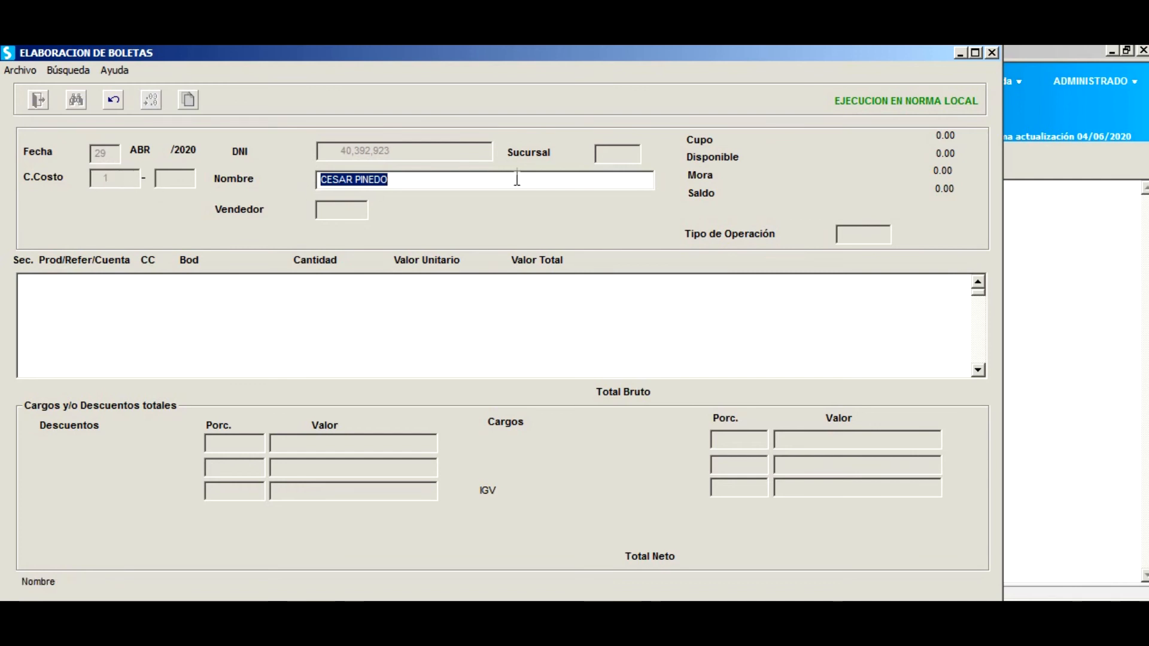
key("Return")
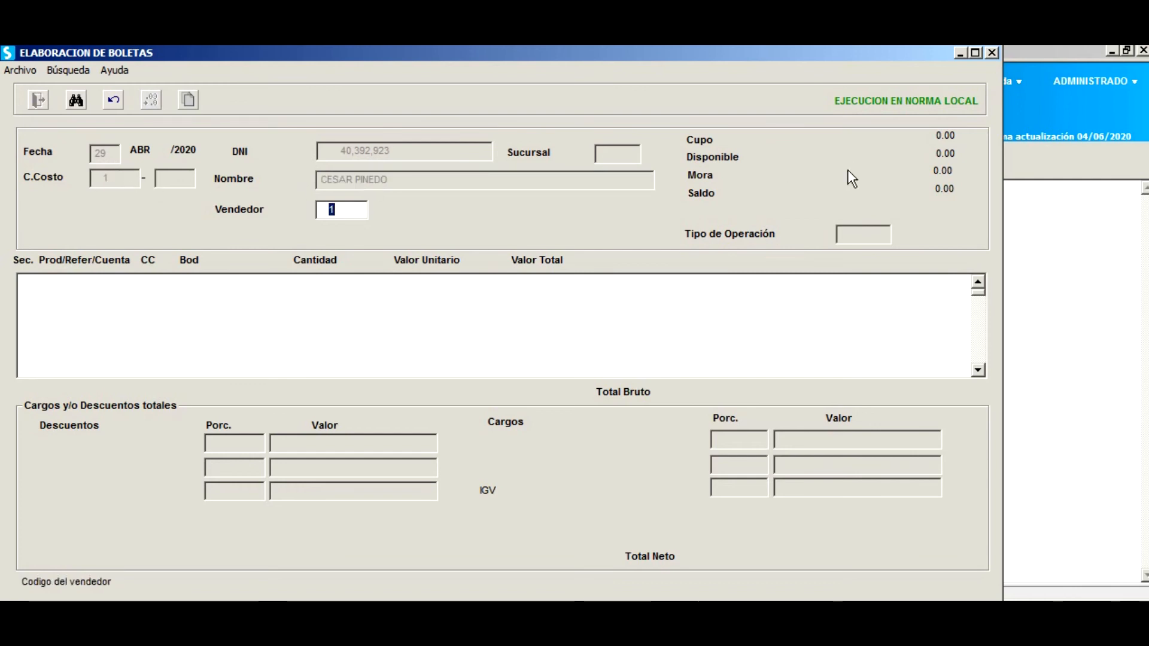
key("Return")
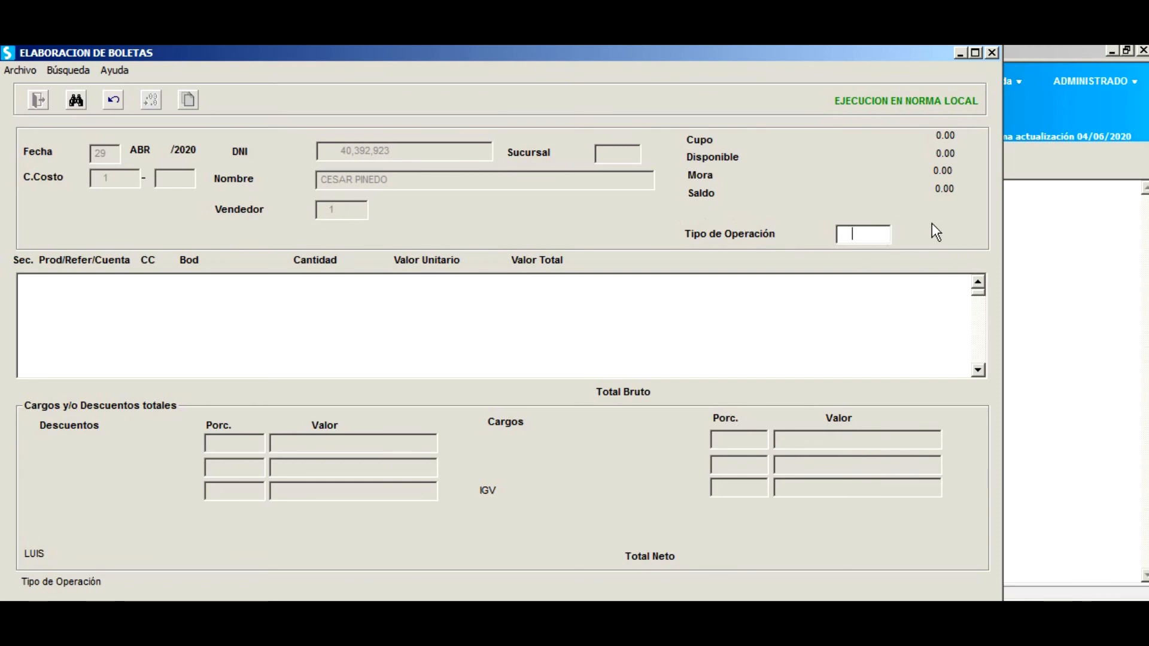
Set the operation type to 0101 Venta Interna.
key("F2")
scroll(781, 365, "up", 3)
scroll(782, 365, "up", 2)
left_click(707, 374)
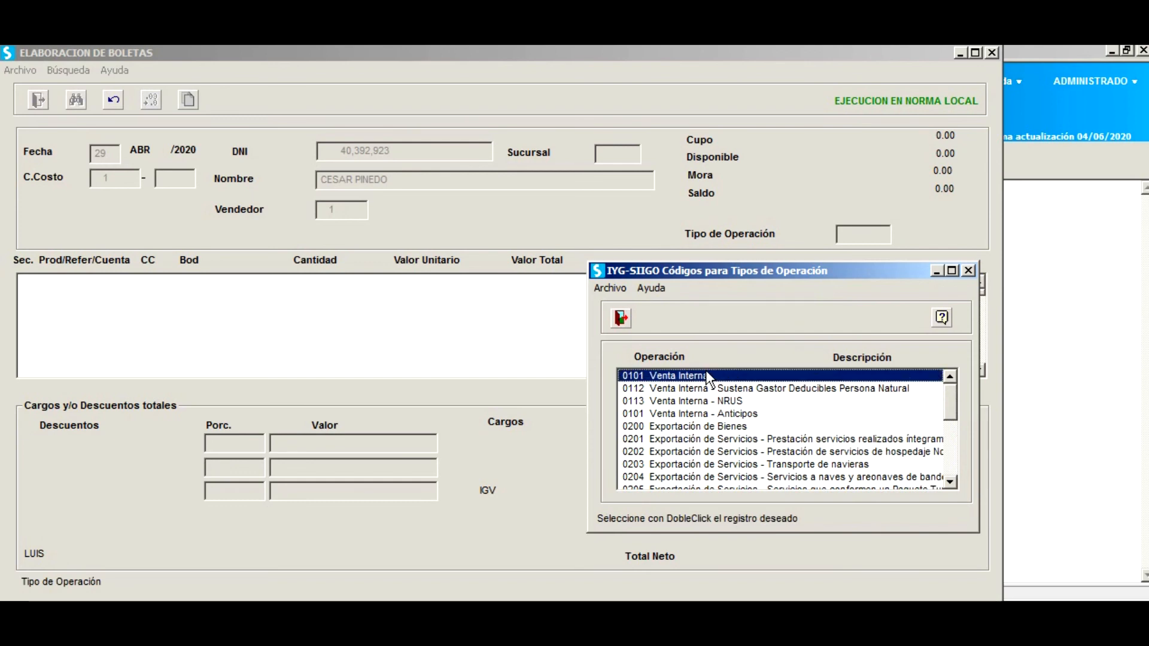
double_click(707, 374)
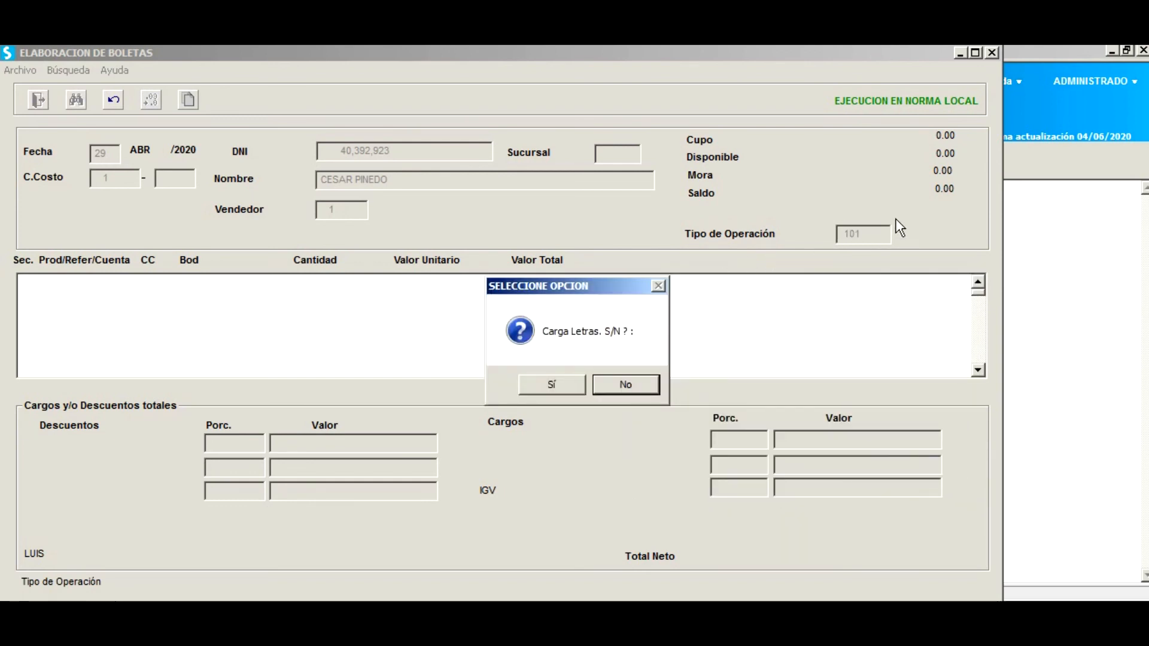
Skip loading letras and add MONITOR 24 ASUS with IGV treatment 10 Gravado Operación Onerosa.
left_click(624, 386)
key("F2")
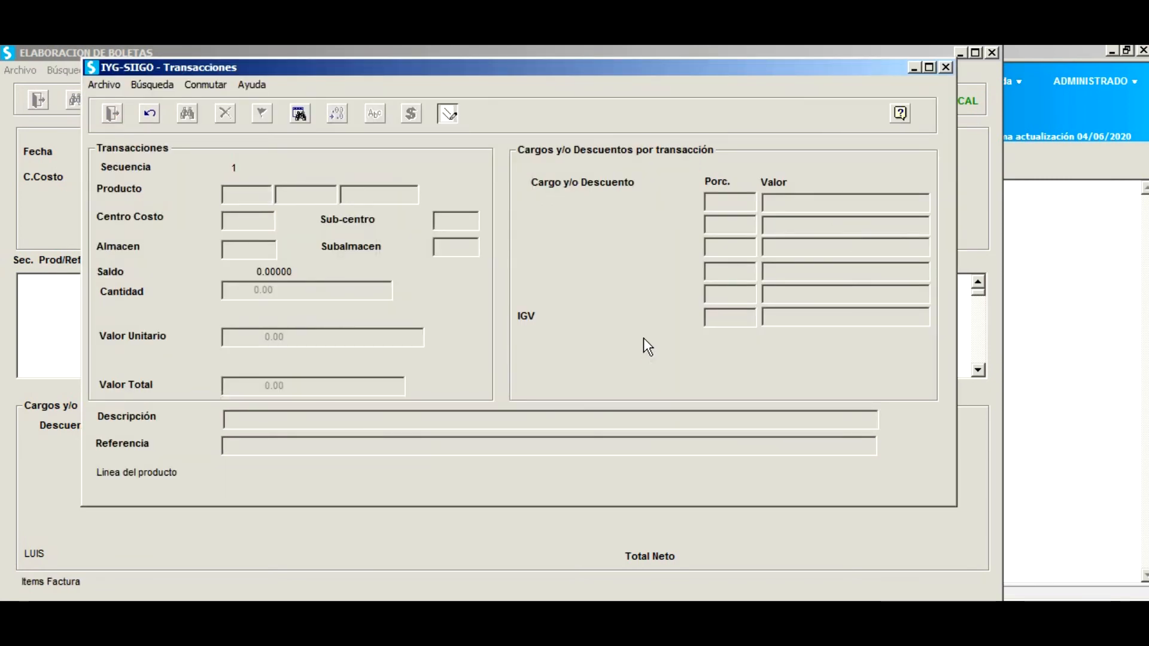
double_click(186, 333)
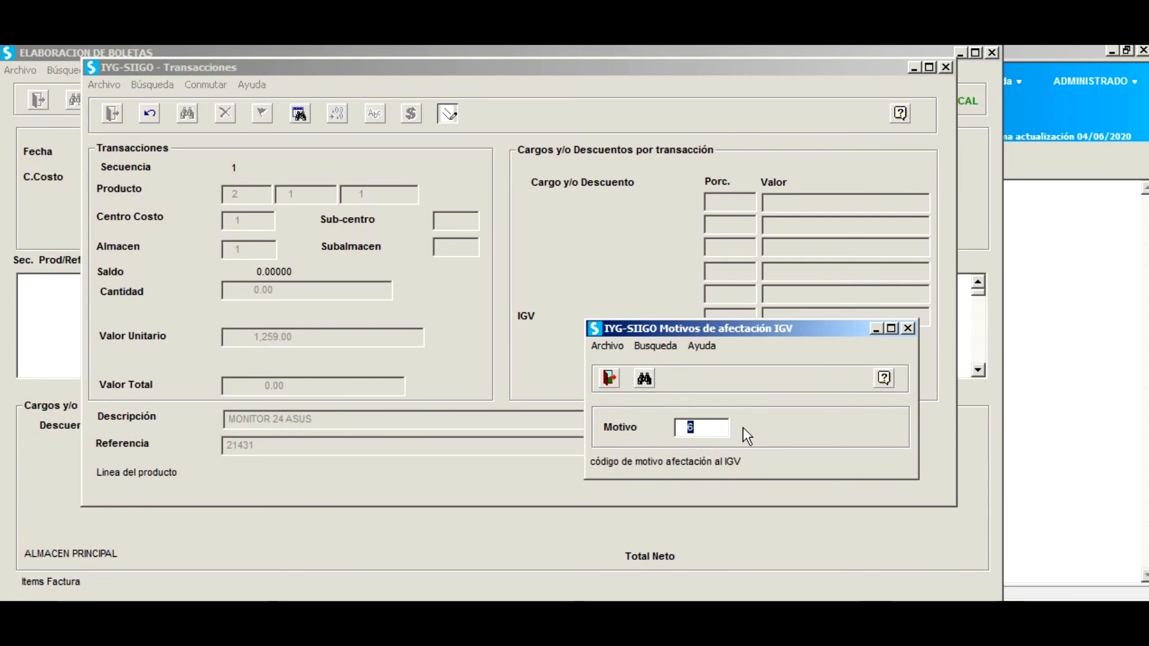
key("F2")
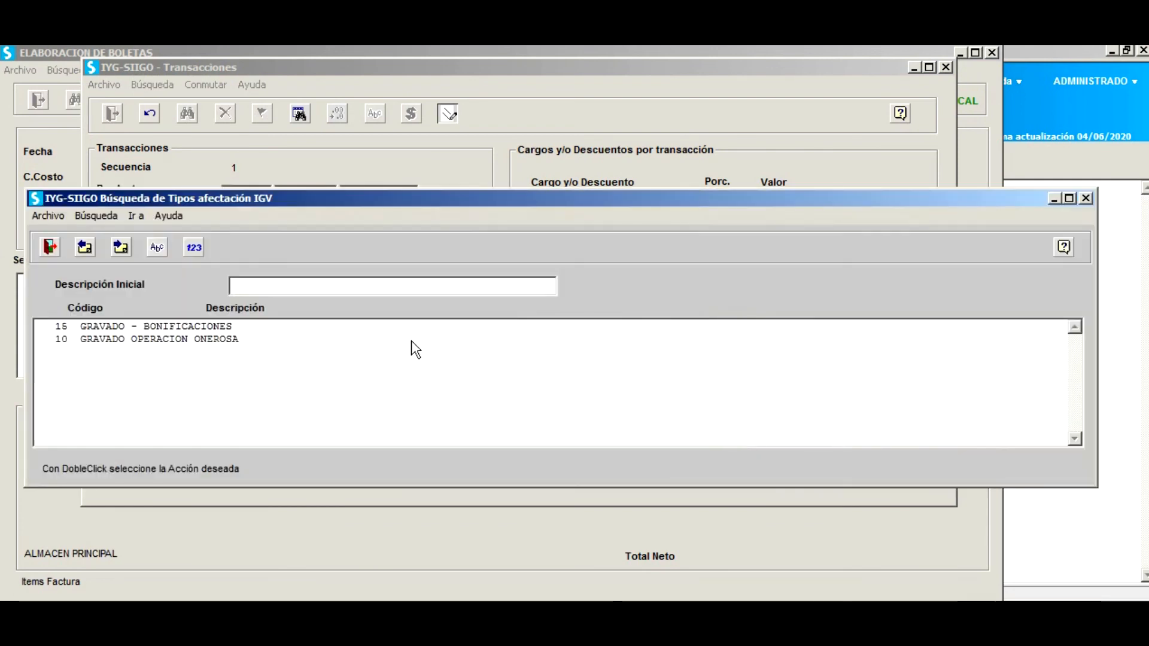
double_click(150, 338)
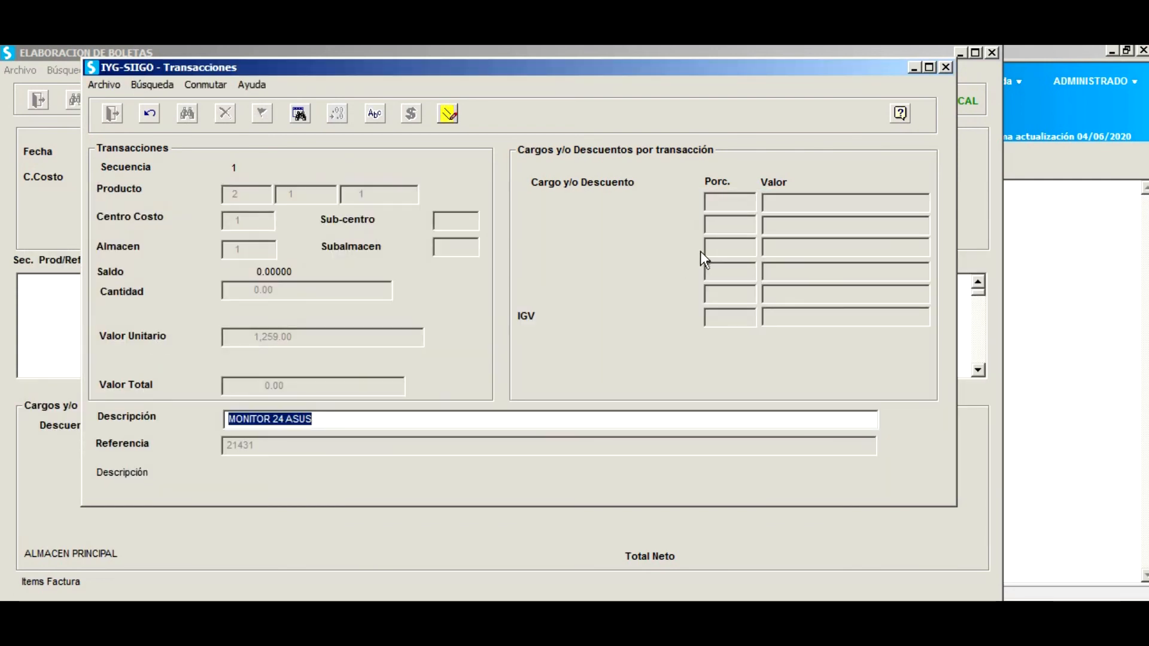
Enter quantity 1, keep the tax-inclusive price and 18% IGV, for a 1,259.00 total.
key("Return")
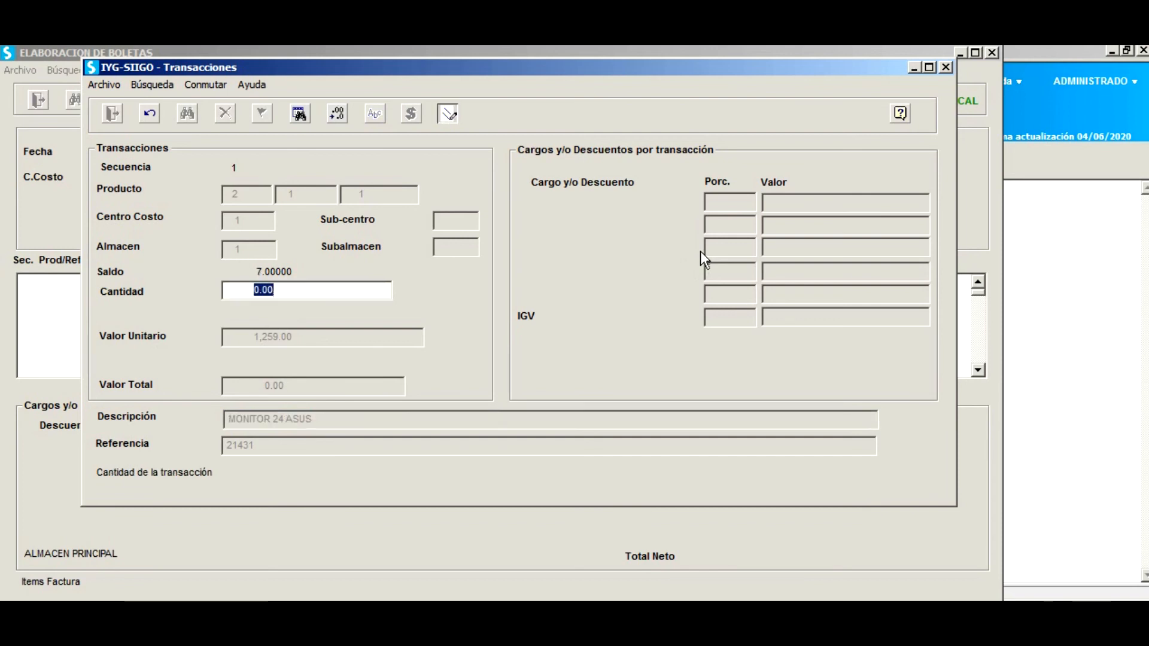
type("1")
key("Return")
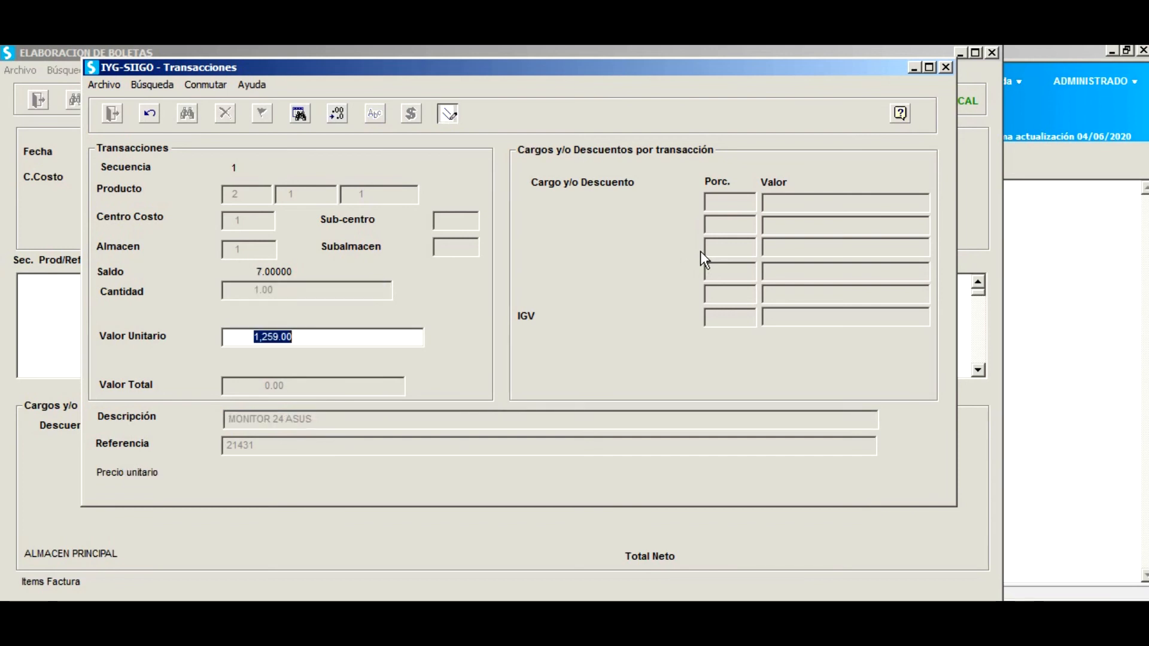
key("Return")
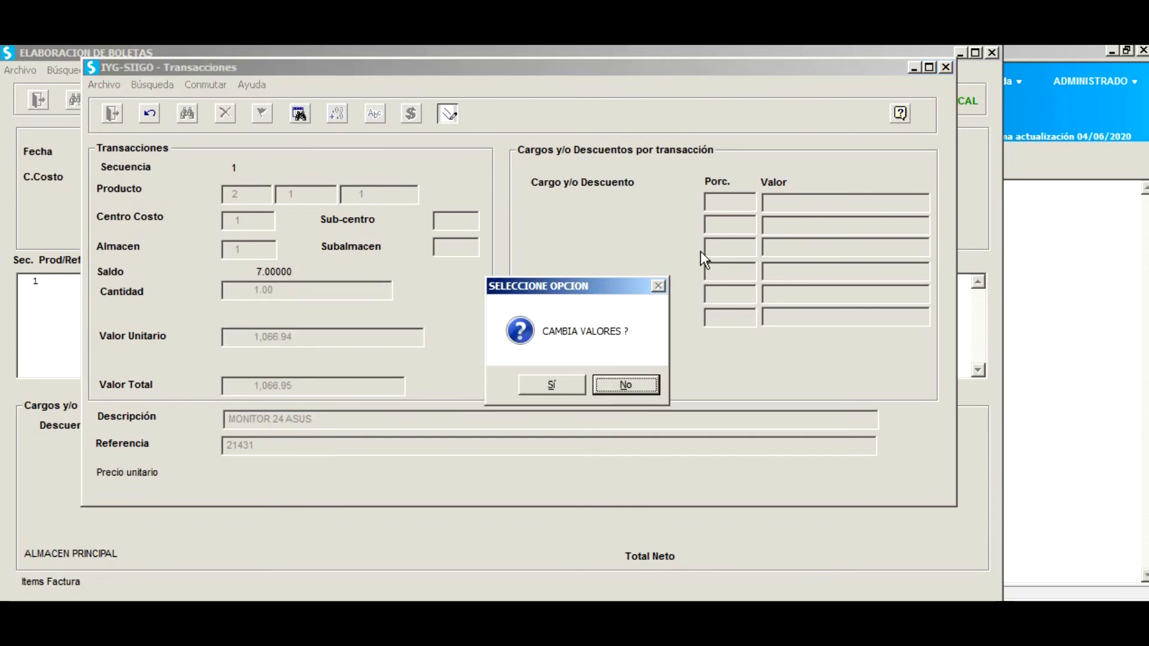
key("Return")
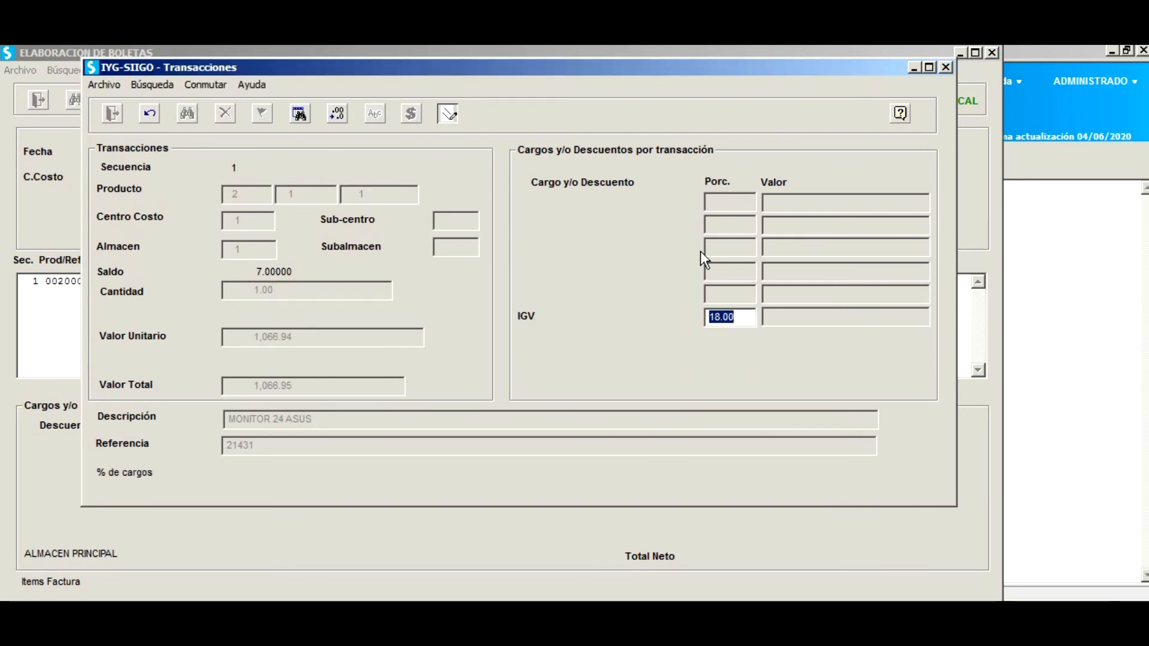
key("Return")
key("Return")
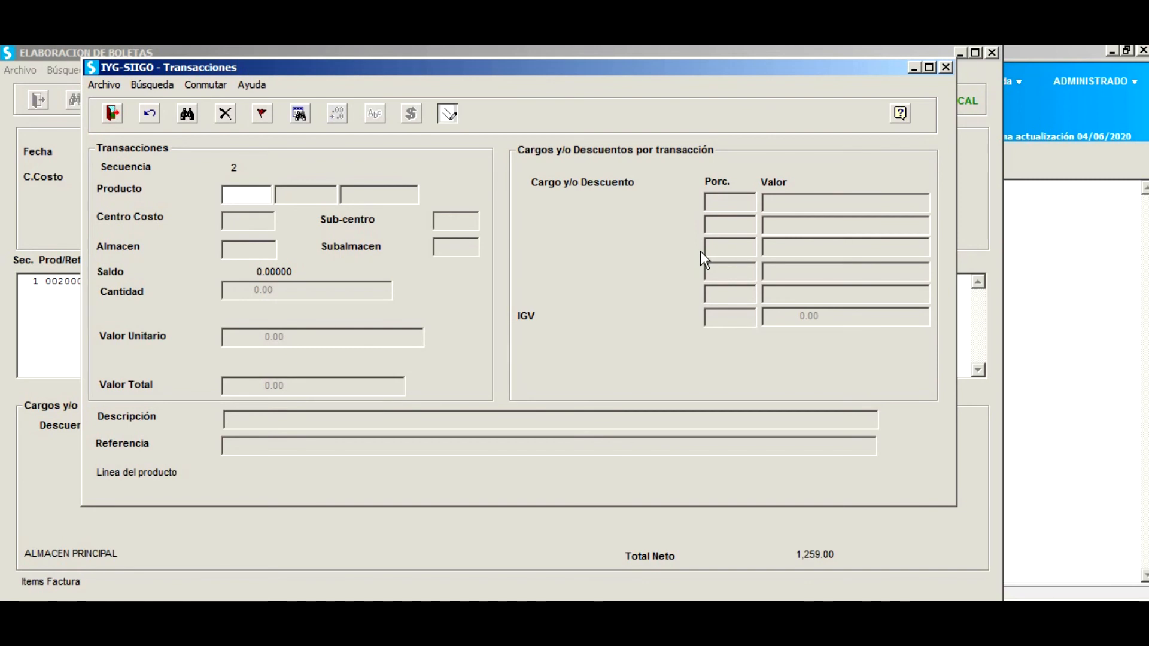
key("Escape")
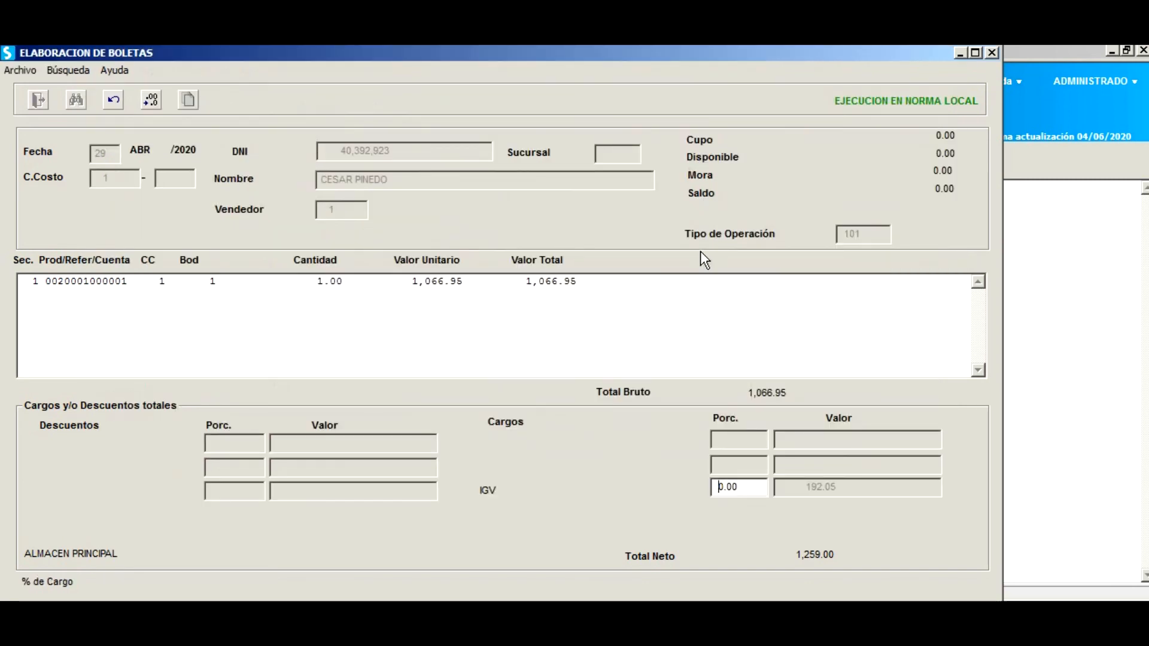
key("Return")
key("Return")
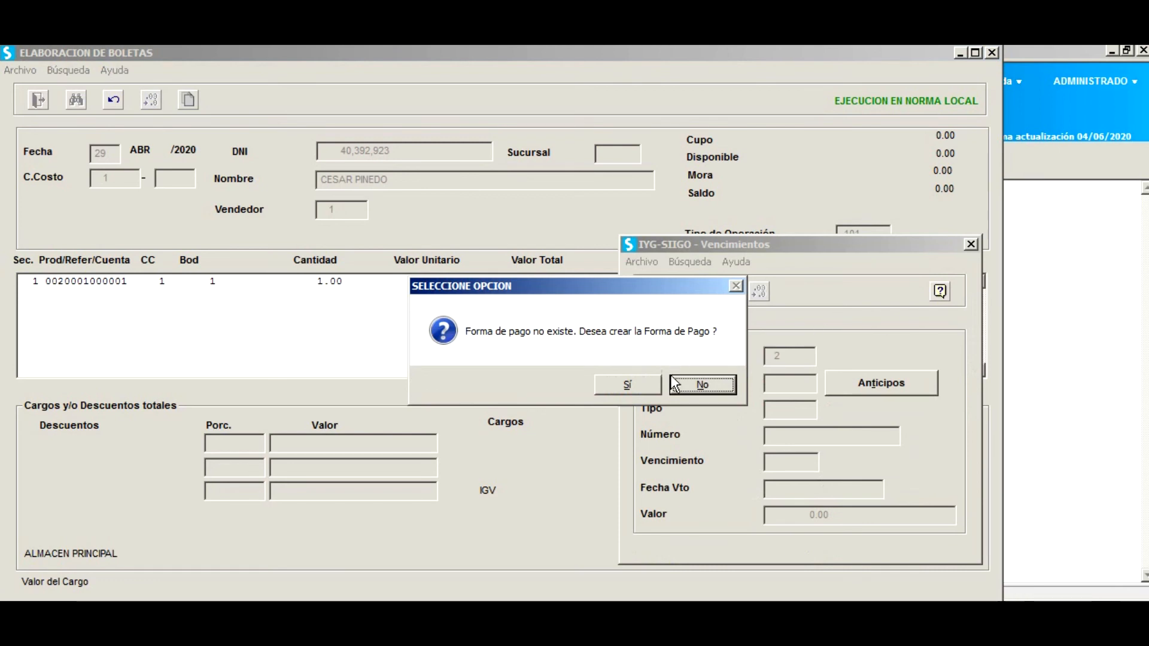
Accept payment method 121, type 001, due 2020/04/29, for 1,259.00.
left_click(702, 384)
key("Return")
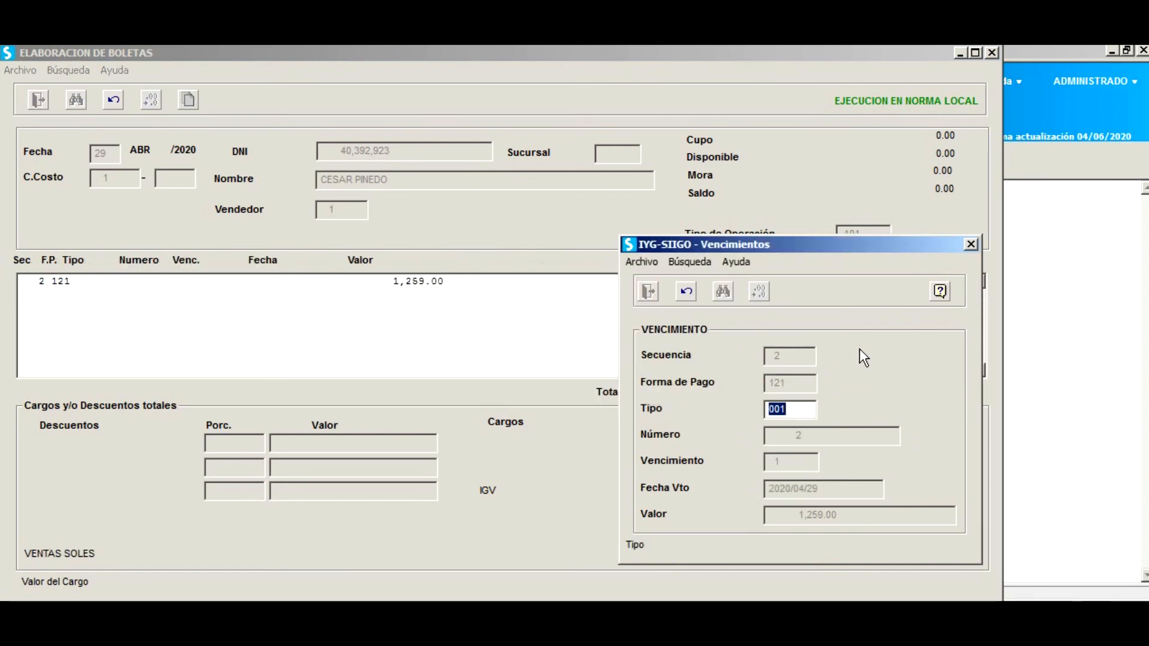
key("Return")
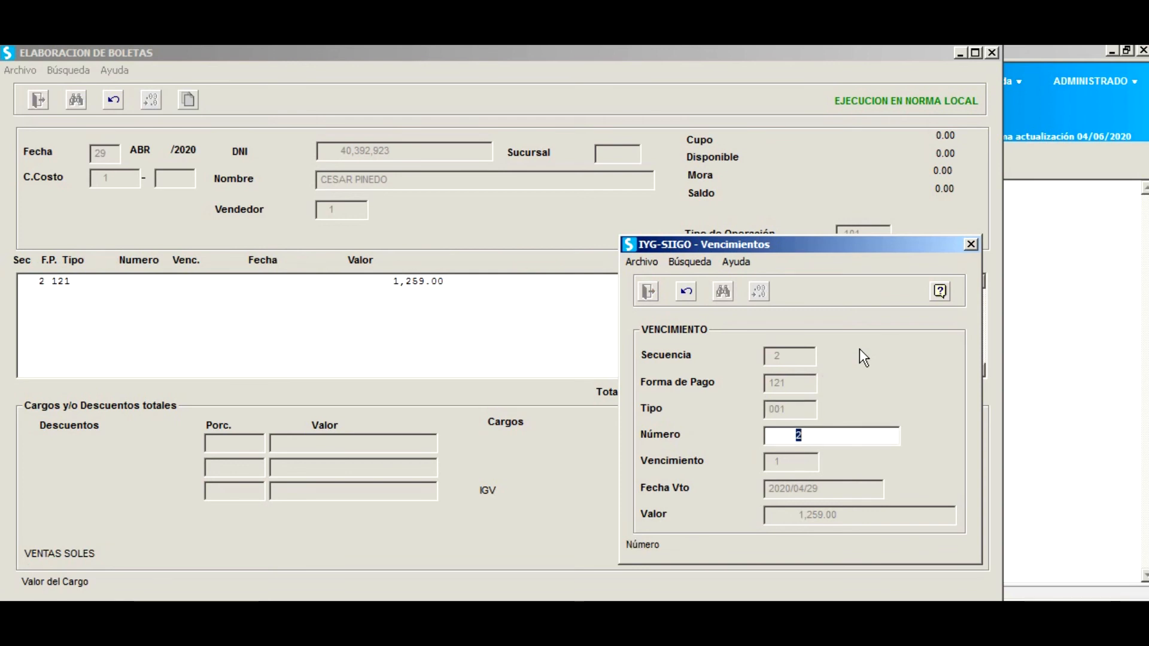
key("Return")
key("Return")
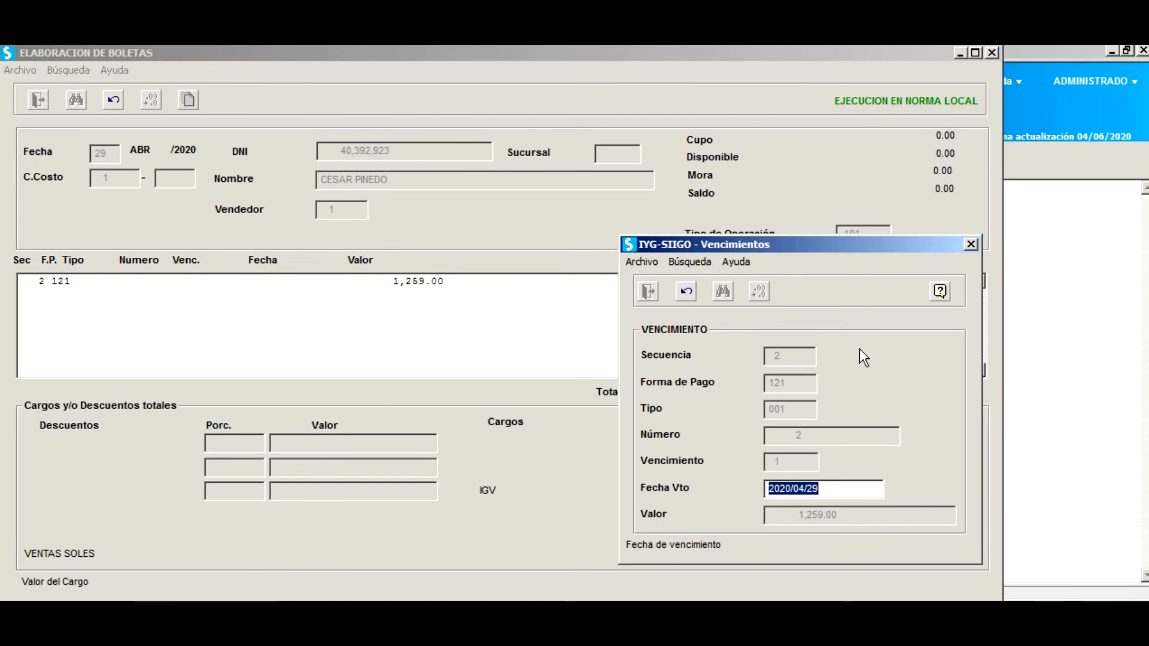
key("Return")
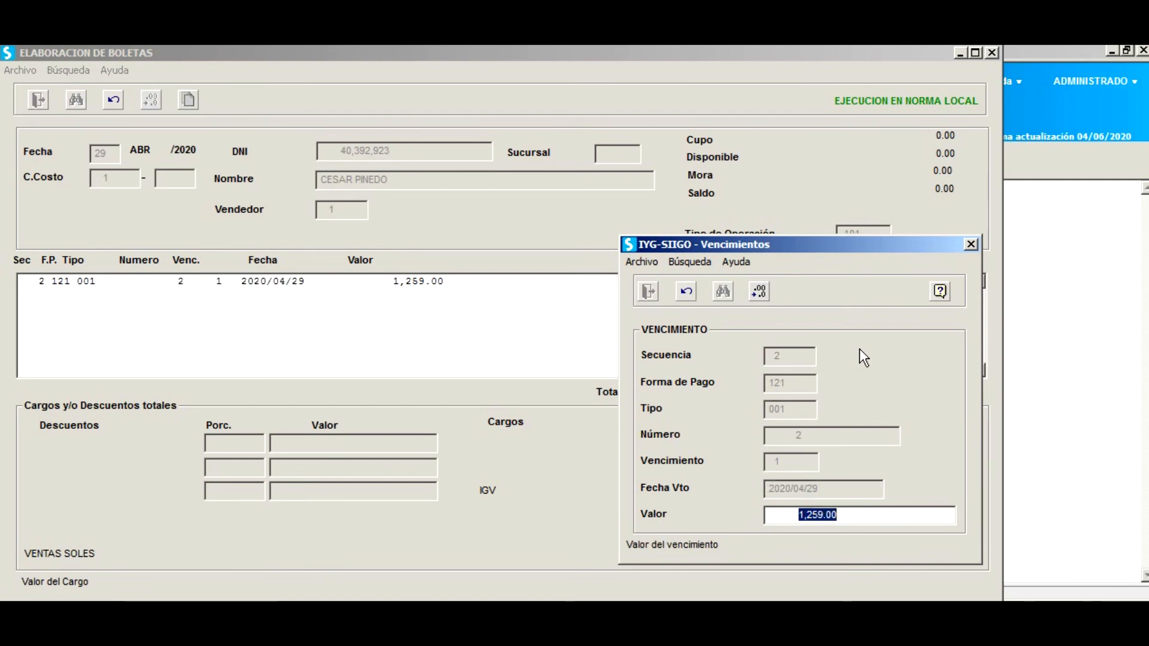
key("Return")
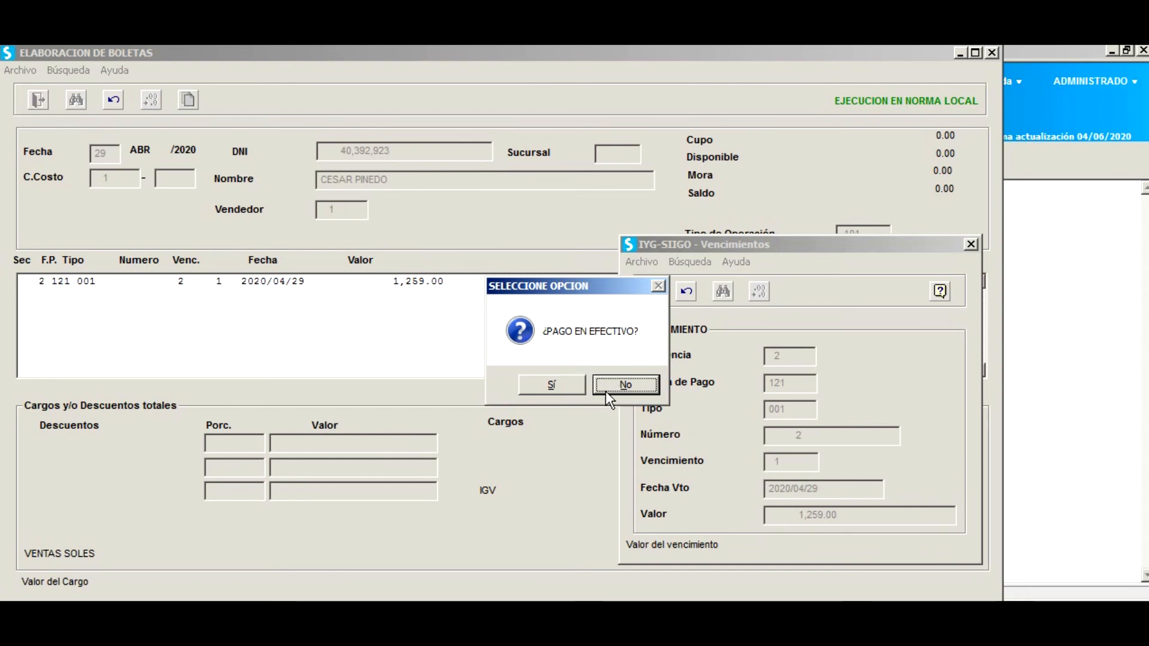
Pay in cash with 1,300.00 received, giving 41.00 change.
left_click(562, 379)
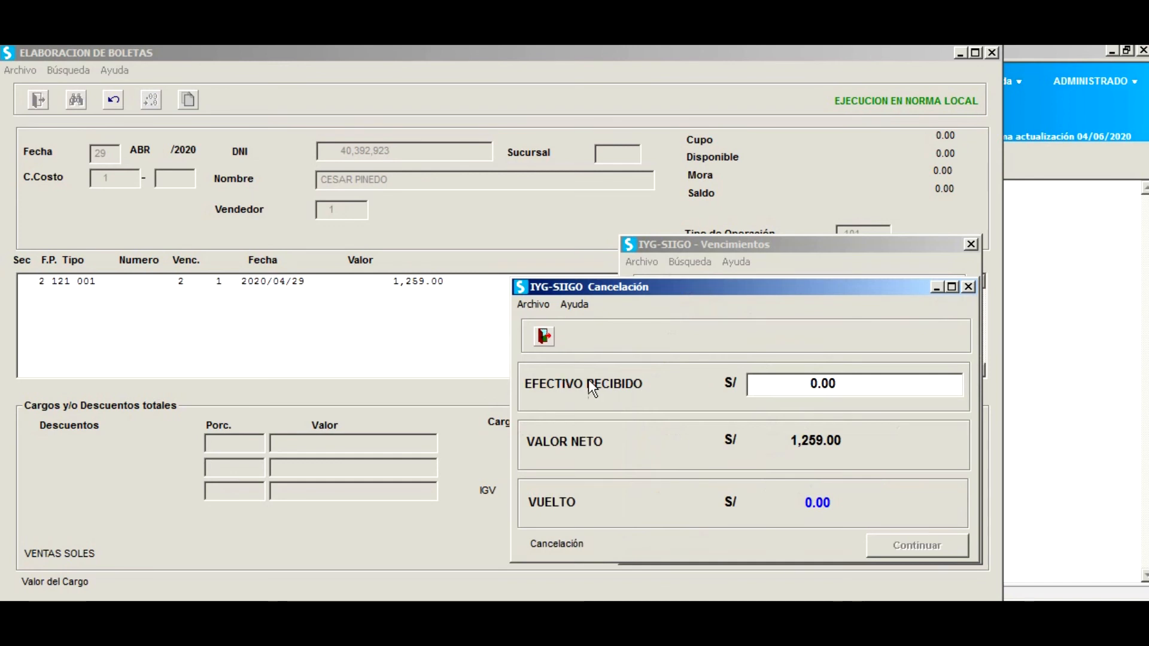
left_click_drag(836, 286, 598, 296)
type("1,300")
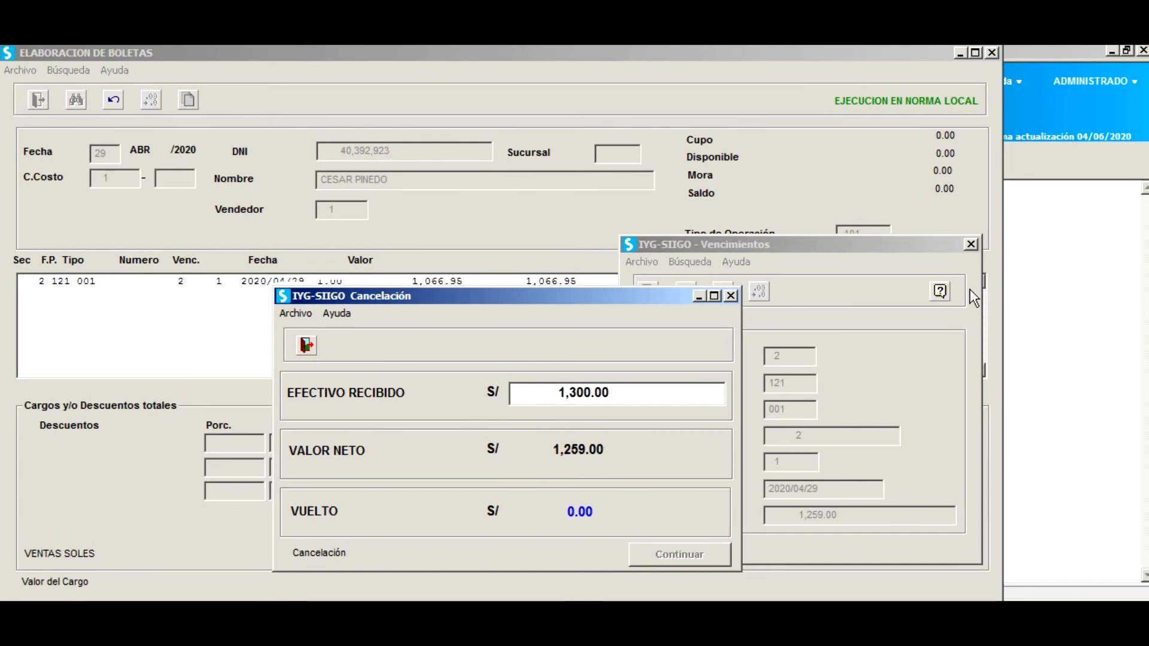
key("Return")
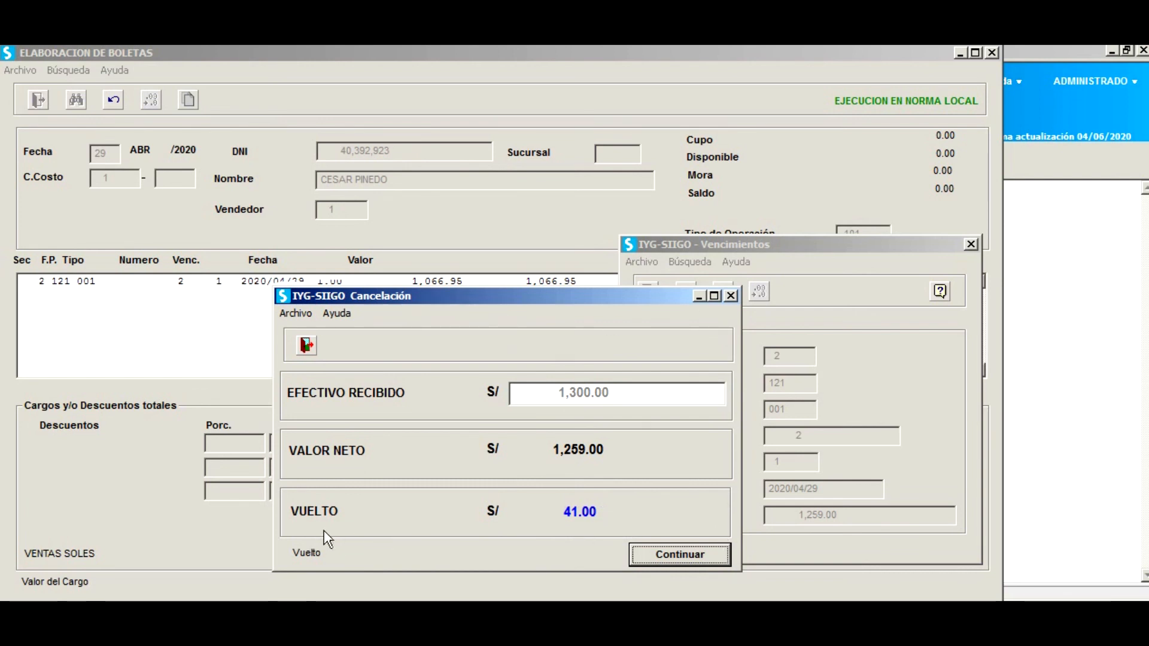
left_click(688, 557)
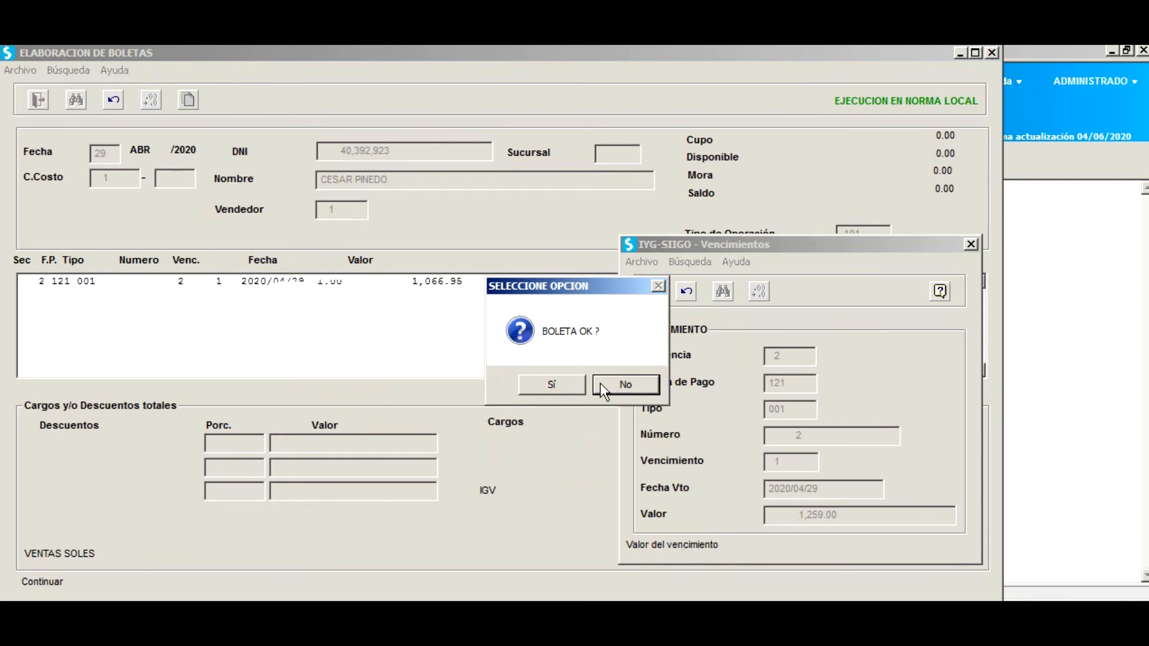
Confirm the boleta and save it as document Q-001 number 1.
left_click(552, 385)
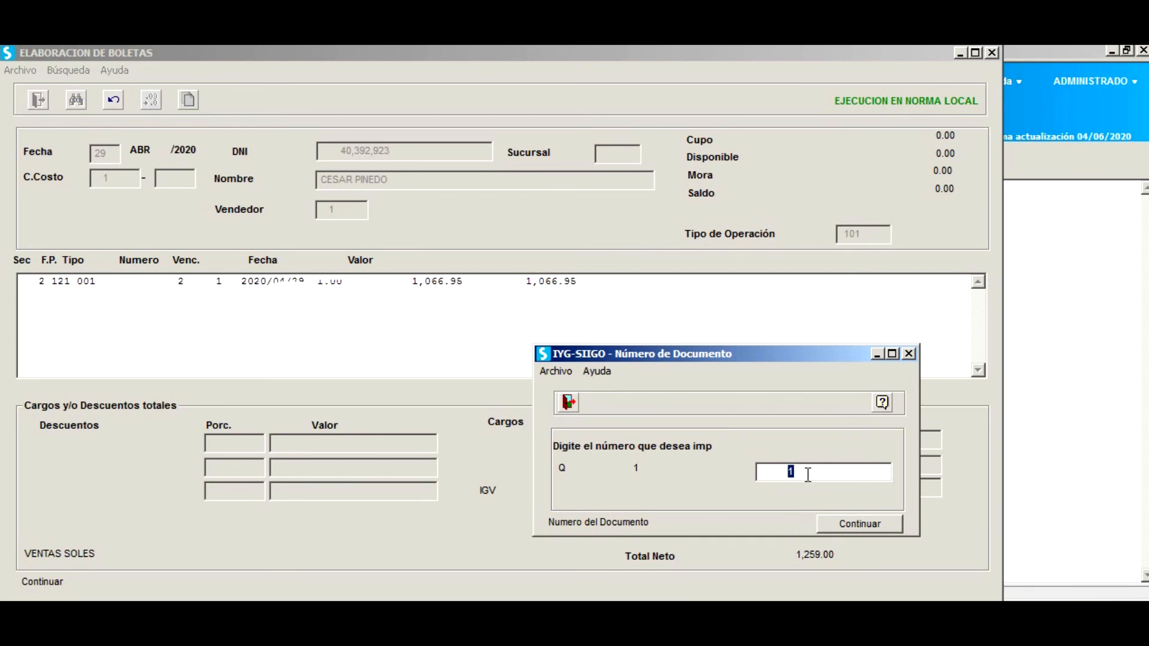
type("5")
key("BackSpace")
key("Return")
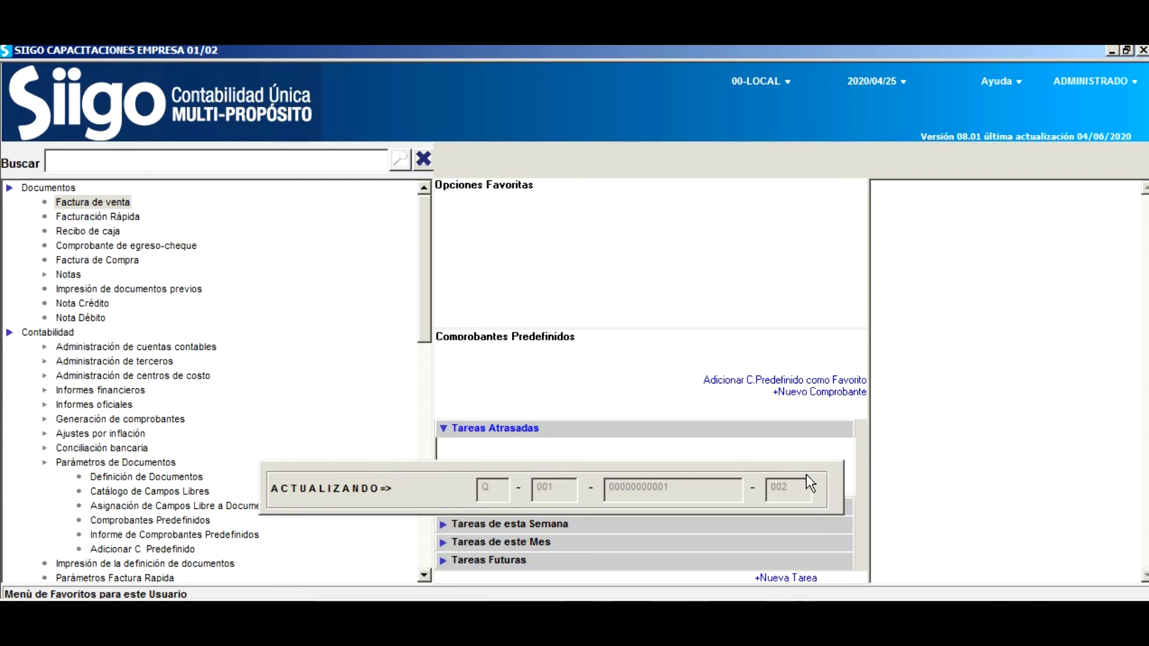
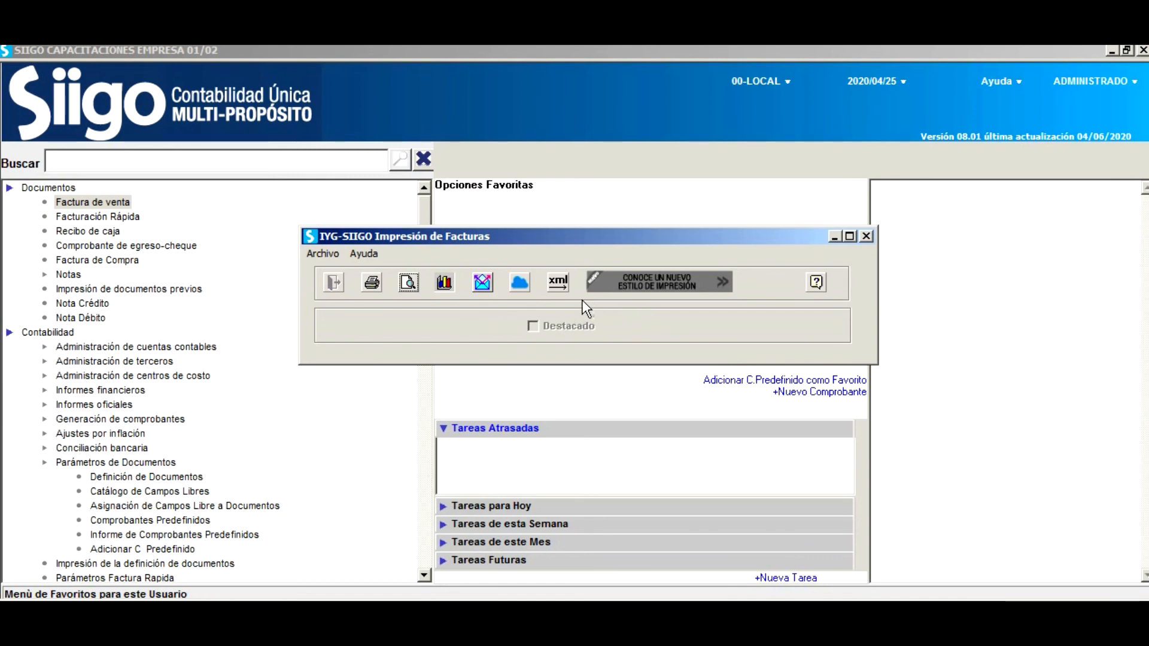
Generate the boleta's Archivo XML and Archivo para Facturador, leaving the TXT file unticked.
left_click(560, 282)
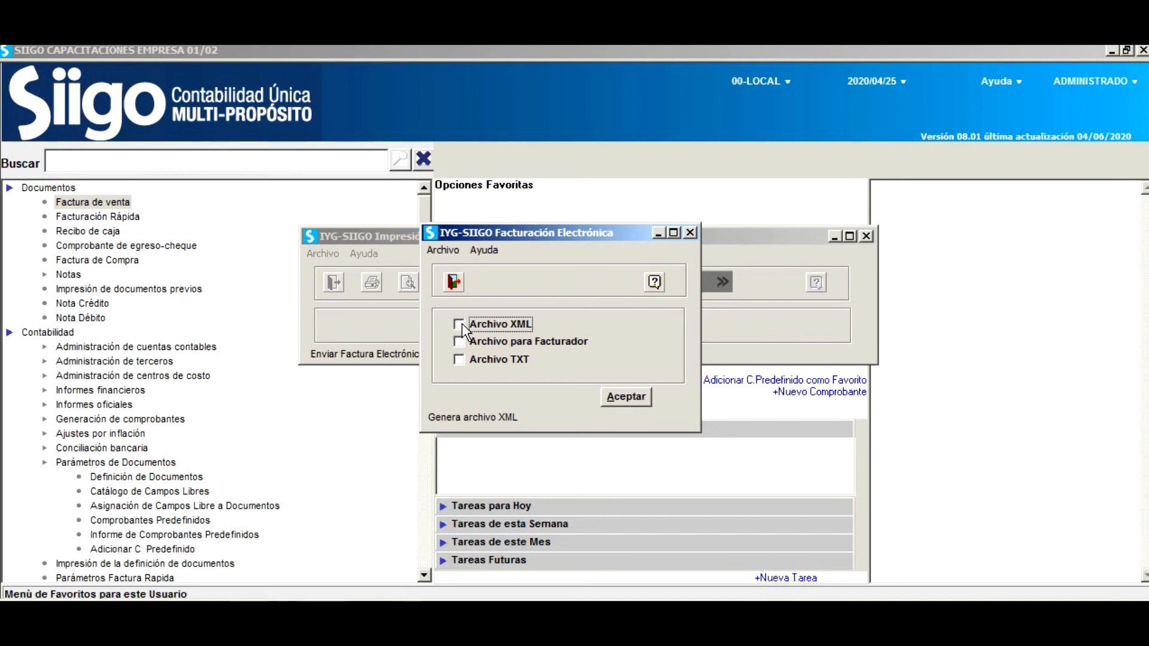
left_click(461, 343)
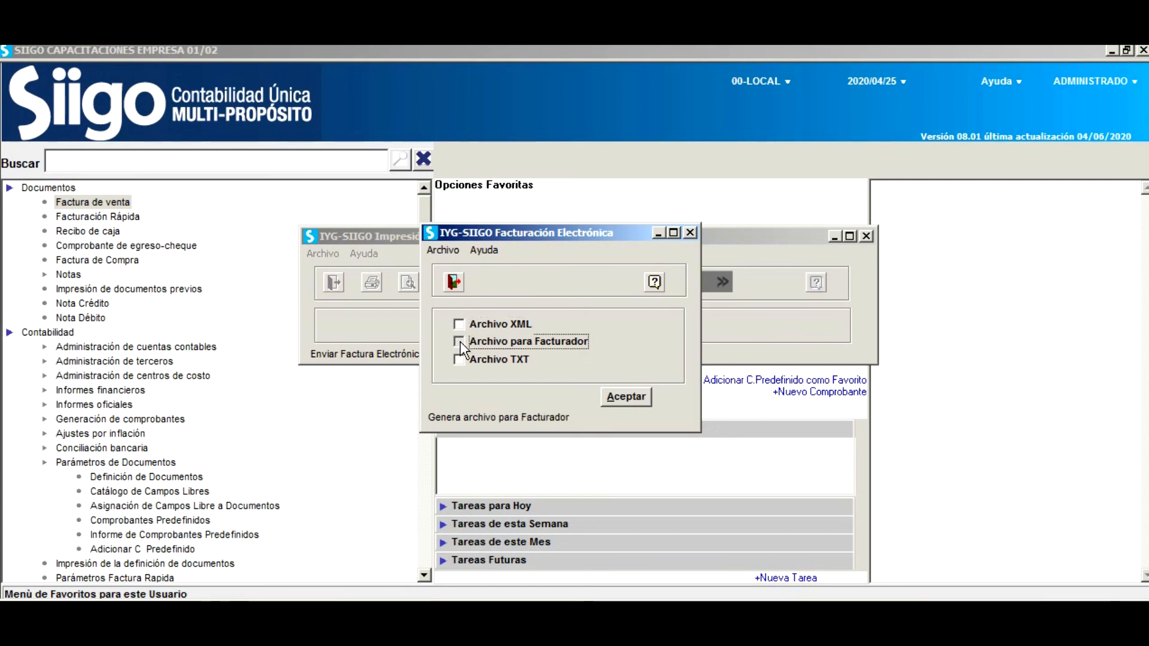
left_click(465, 327)
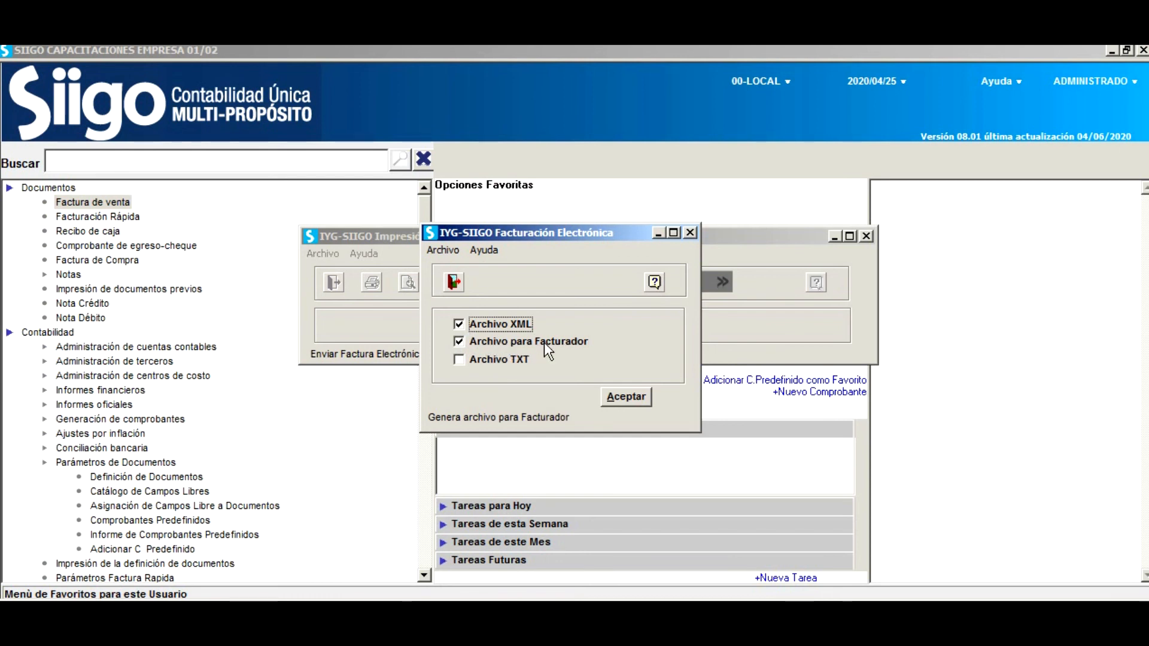
left_click(634, 396)
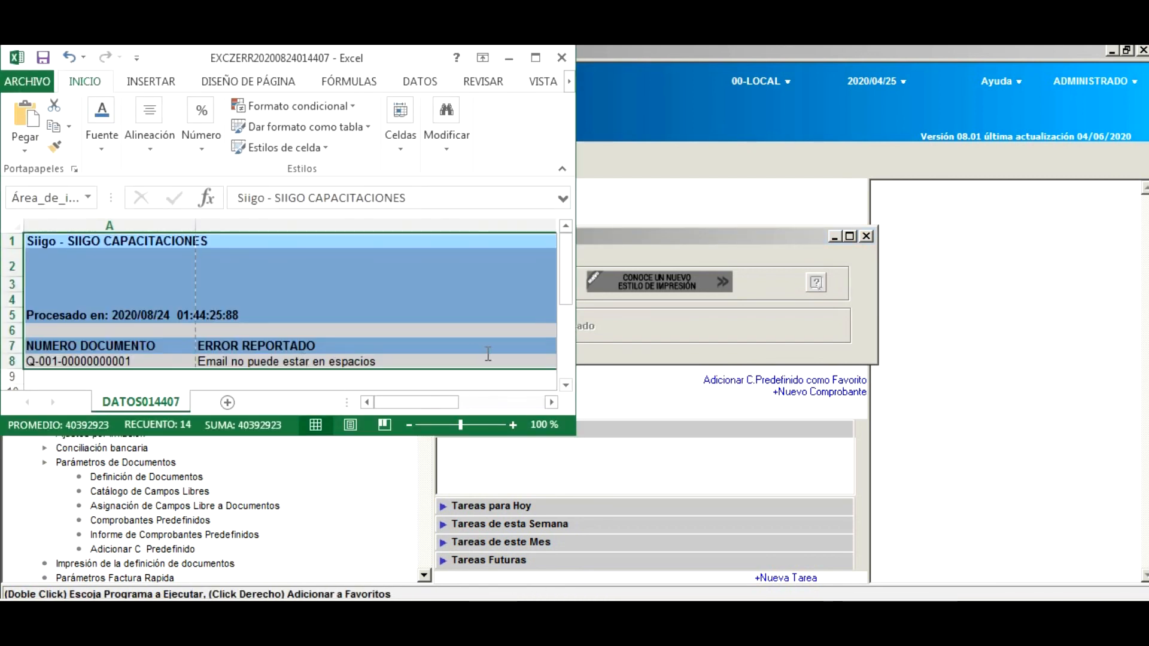
left_click(536, 58)
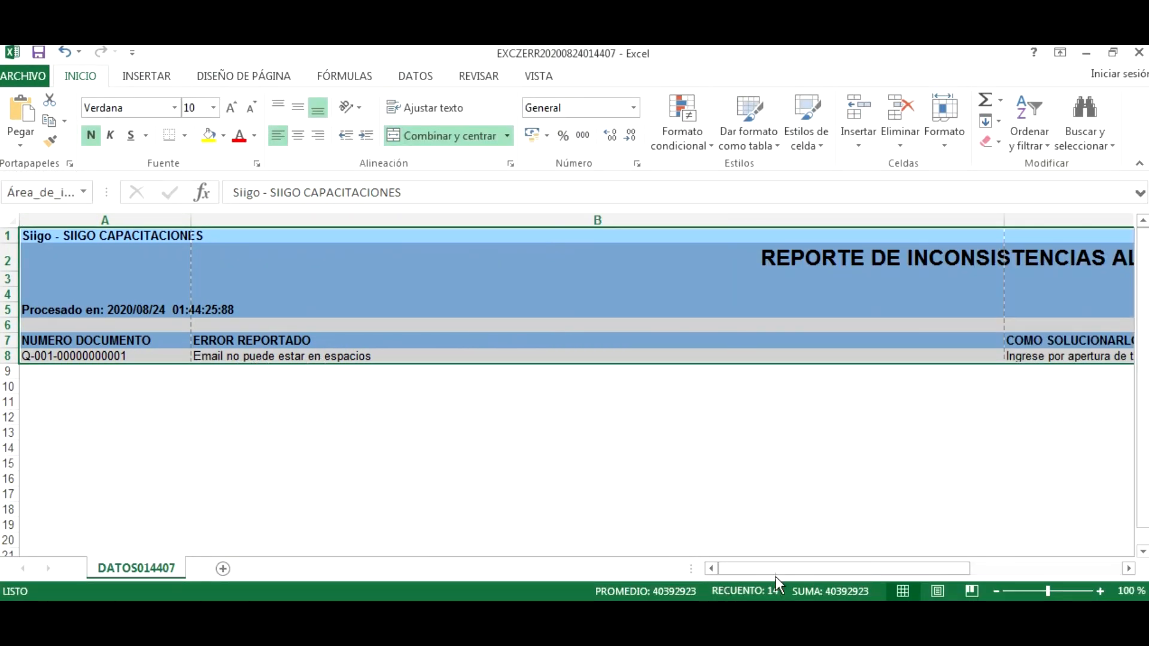
key("ctrl+Home")
left_click_drag(778, 568, 547, 552)
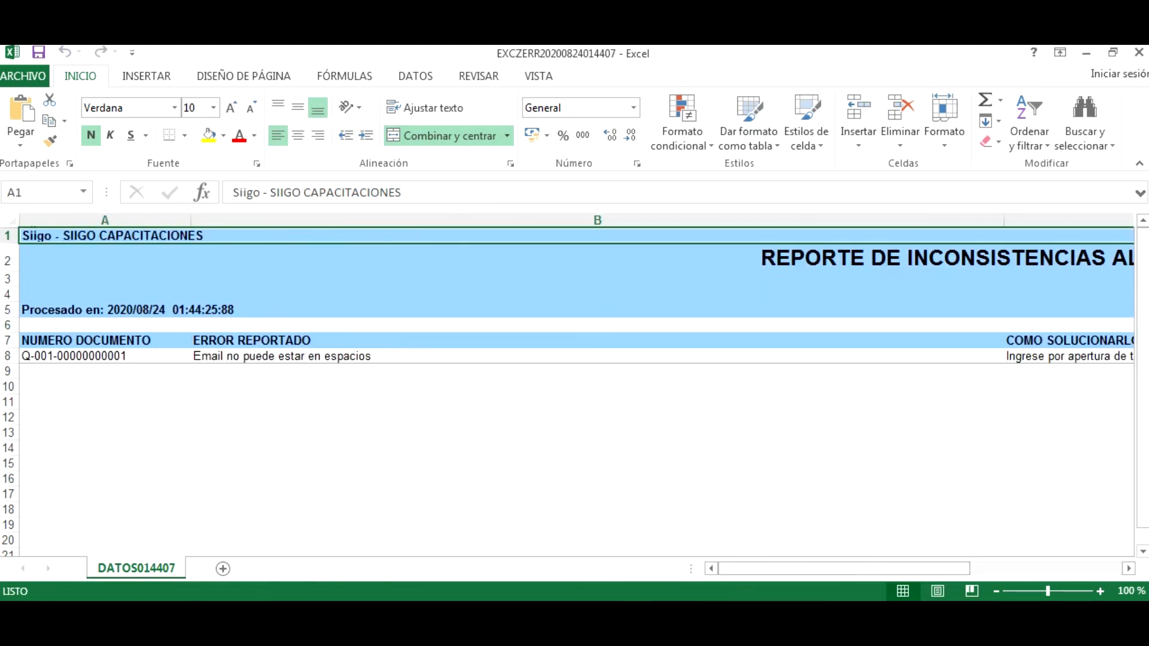
Close the DATOS014407 and DATOS014435 workbooks and dismiss Siigo's automation and DefineStyle errors.
left_click(1139, 53)
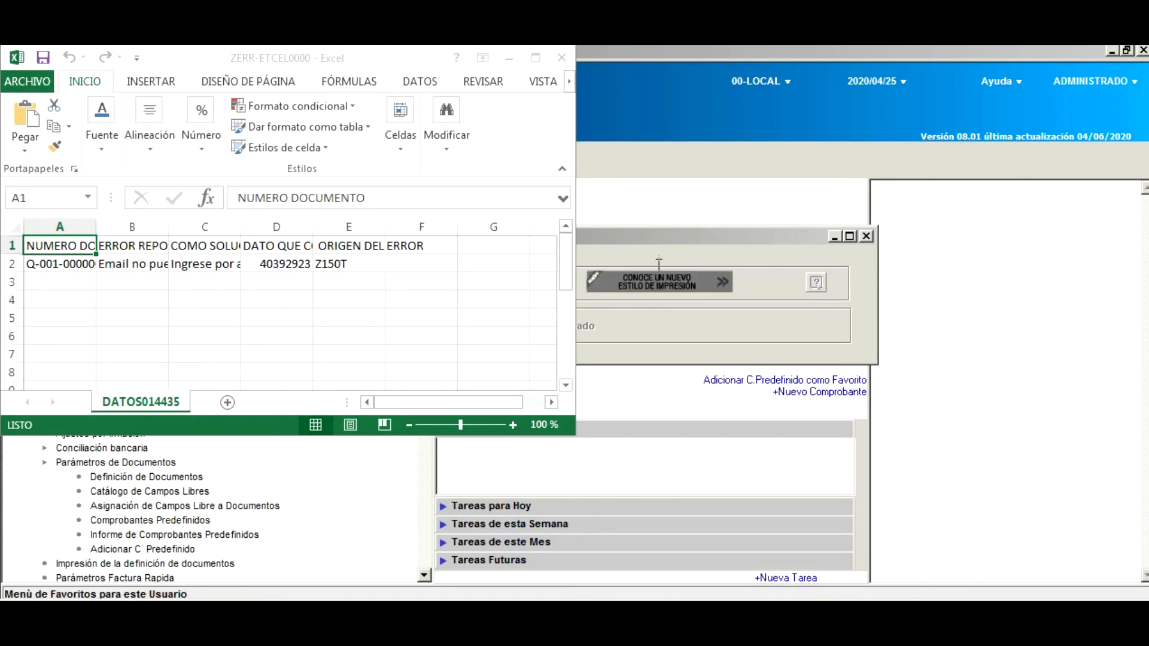
left_click(565, 54)
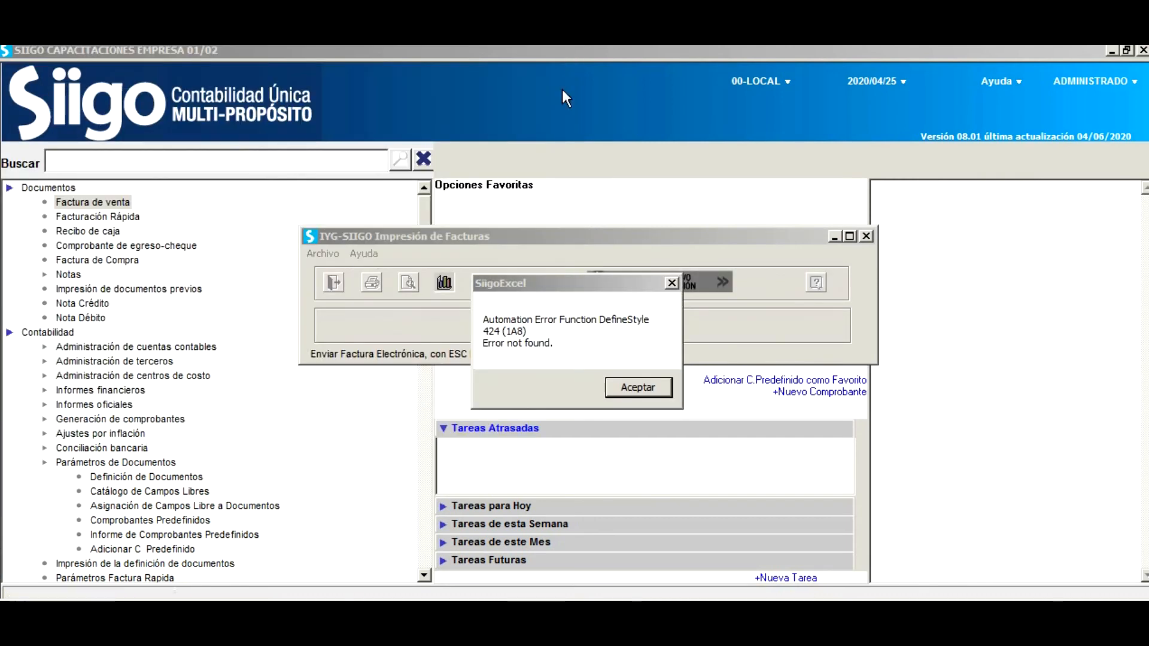
left_click(657, 387)
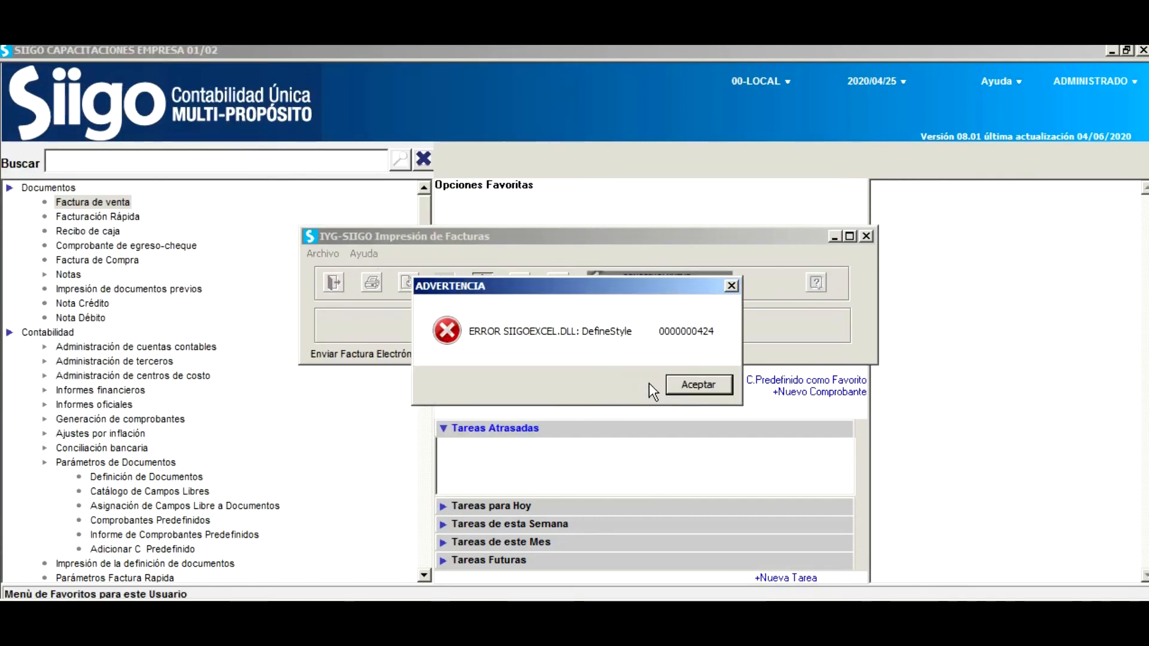
left_click(693, 386)
left_click(431, 278)
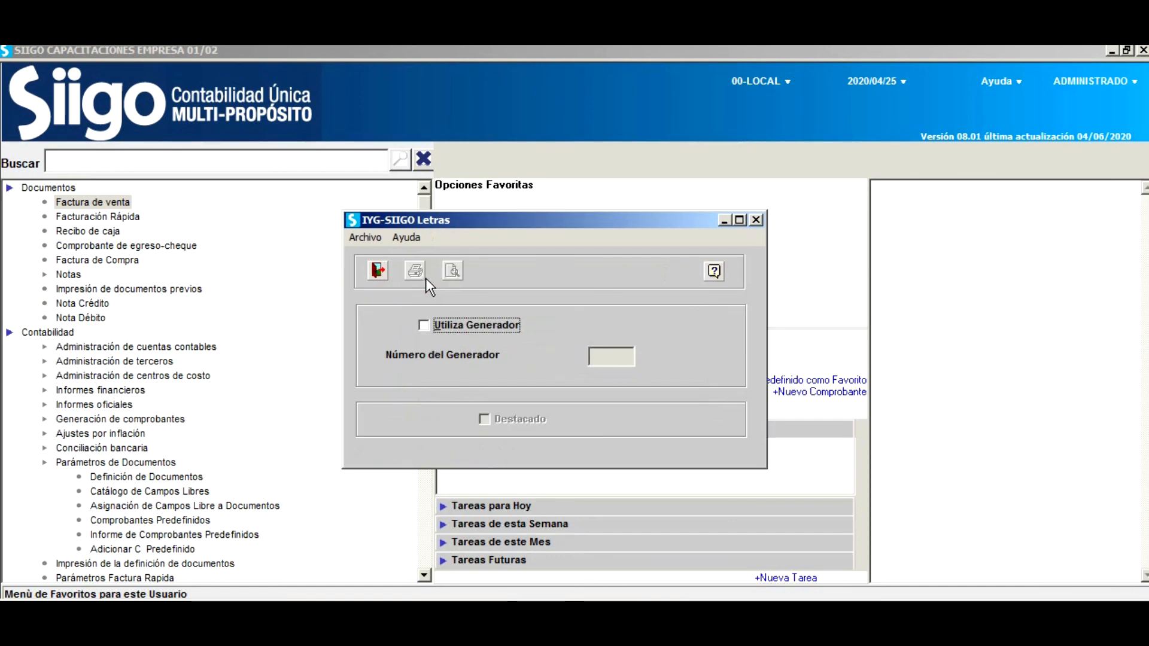
Close the Letras and boleta windows and load the first customer into Apertura de RUC.
left_click(375, 266)
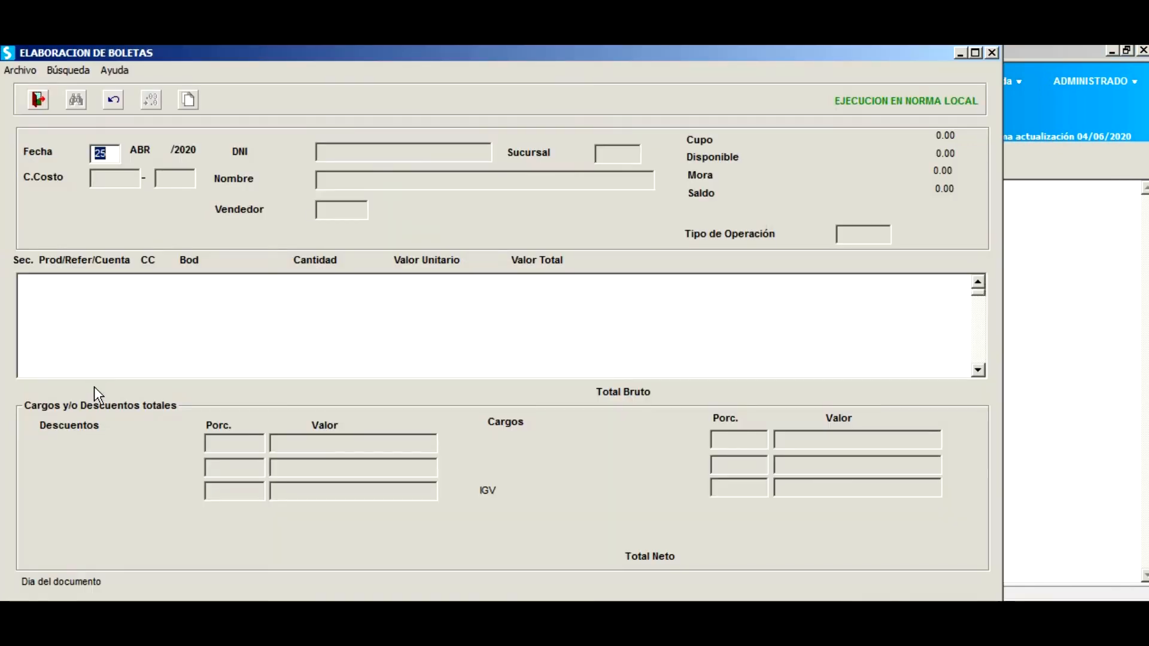
left_click(37, 102)
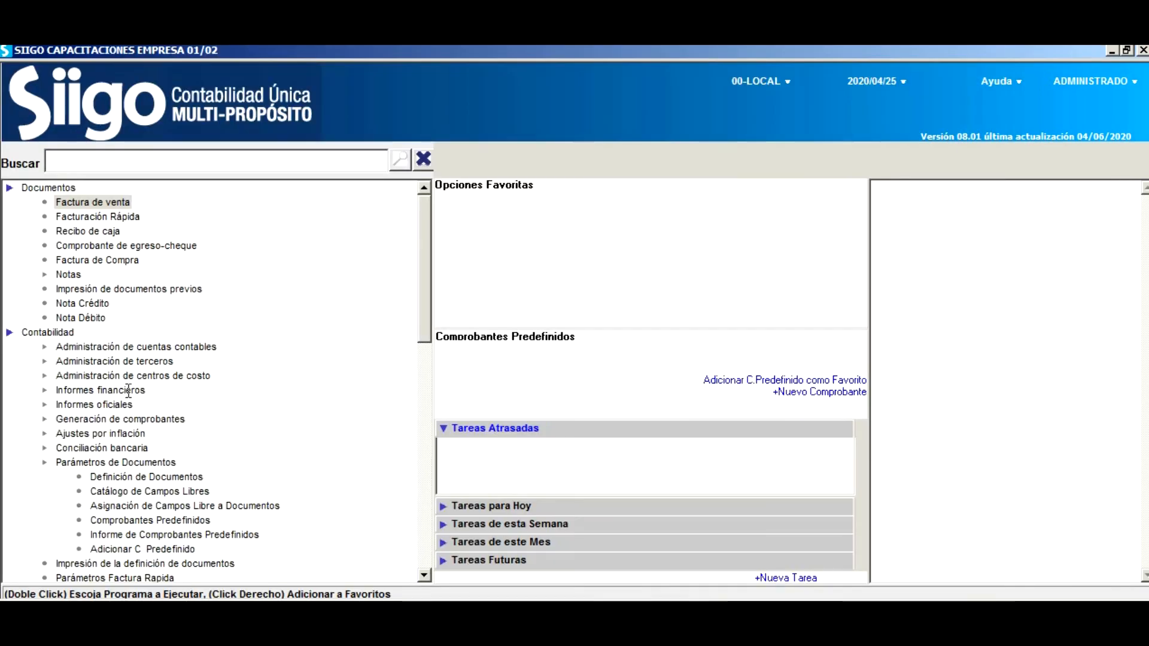
left_click(140, 361)
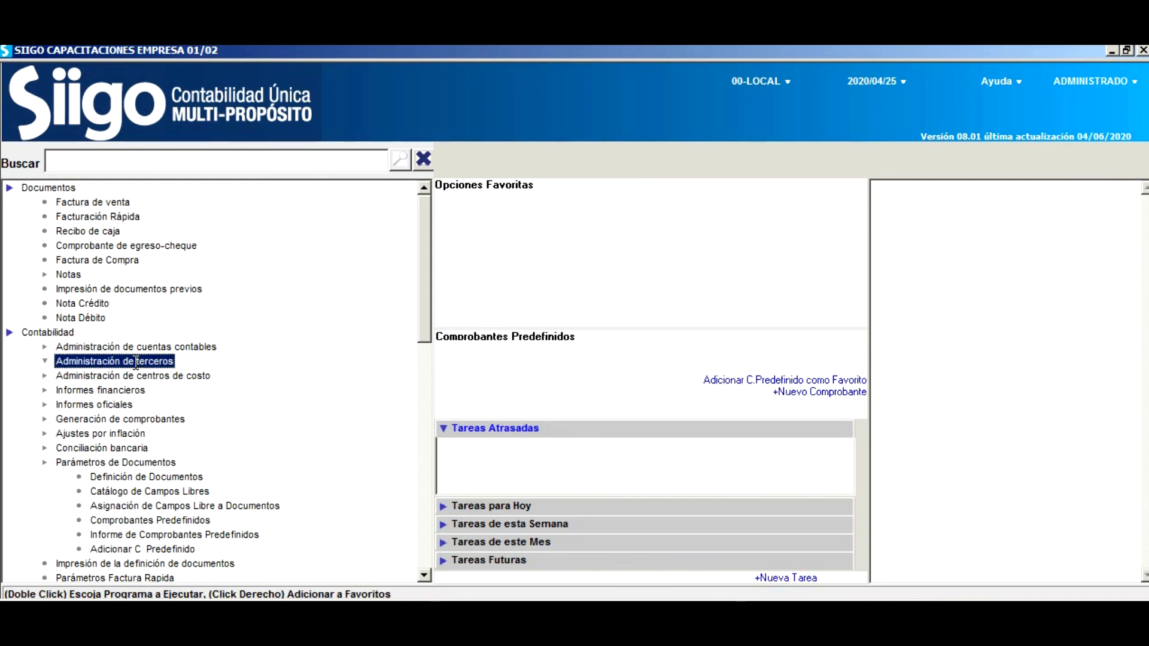
left_click(136, 361)
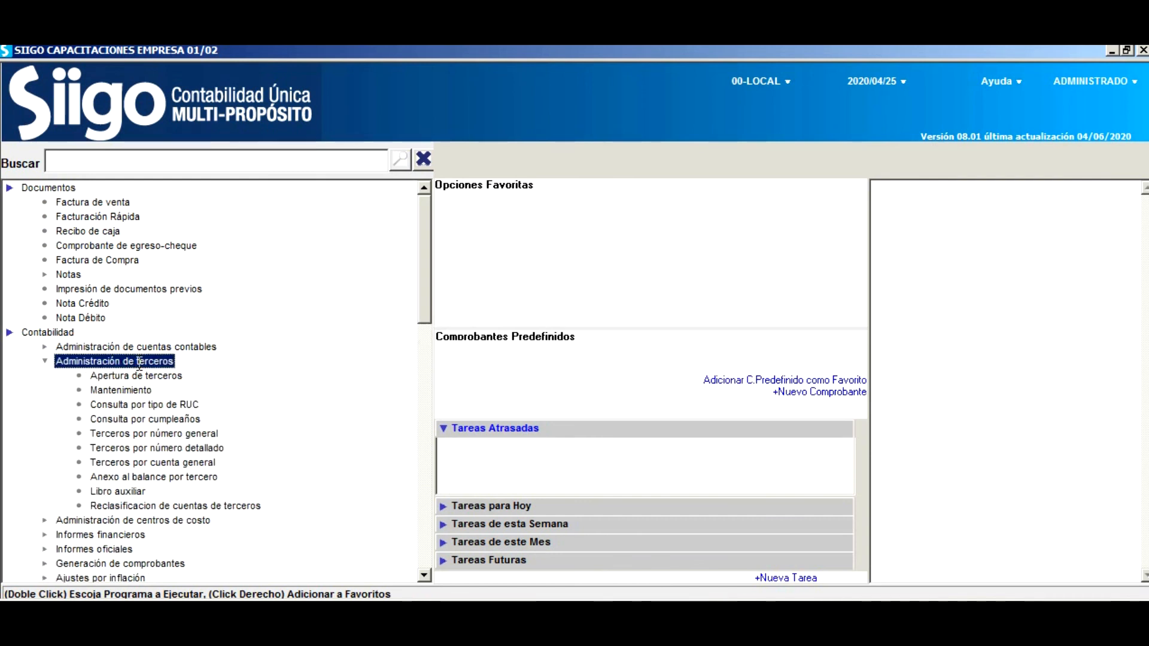
left_click(169, 375)
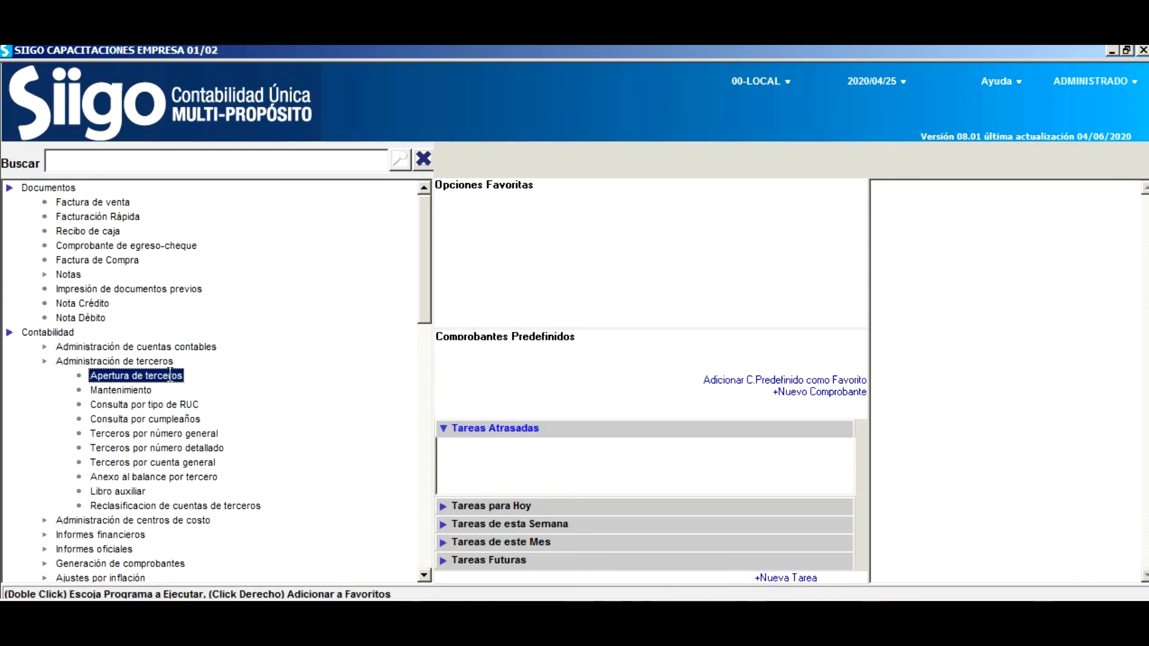
key("F2")
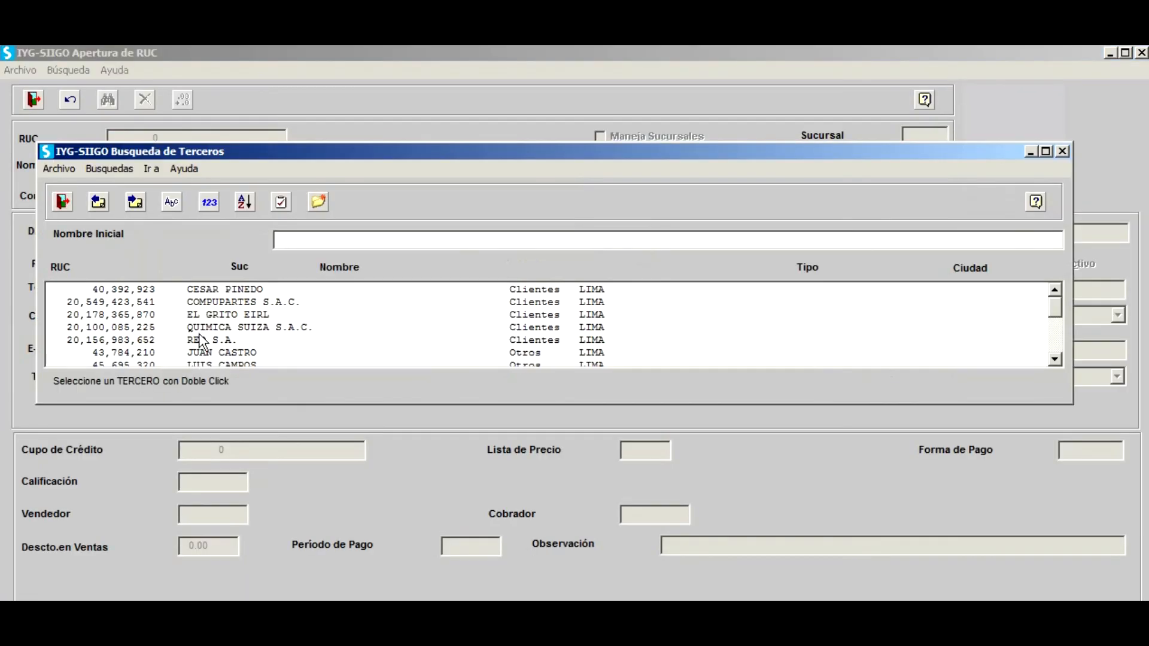
left_click(223, 289)
double_click(223, 289)
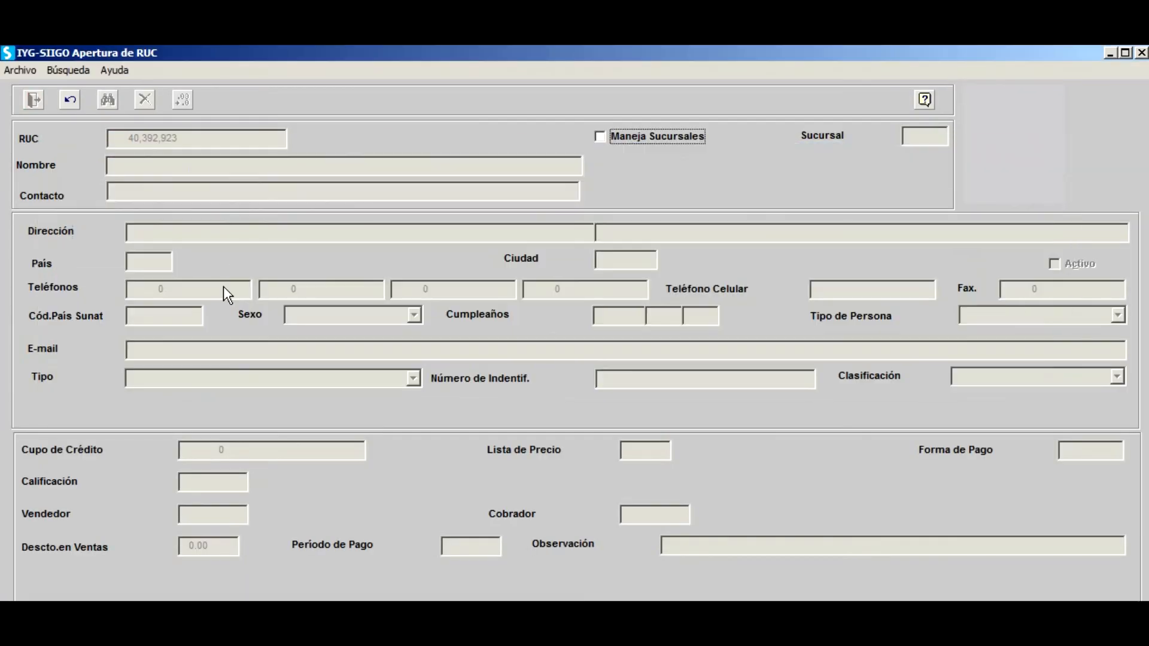
Fill in the customer's missing e-mail address in the record.
key("Return")
key("Return")
key("Return")
key("Return")
key("Return")
key("Return")
key("Return")
key("Return")
key("Return")
key("Return")
key("Return")
key("Return")
key("Return")
key("Return")
key("Return")
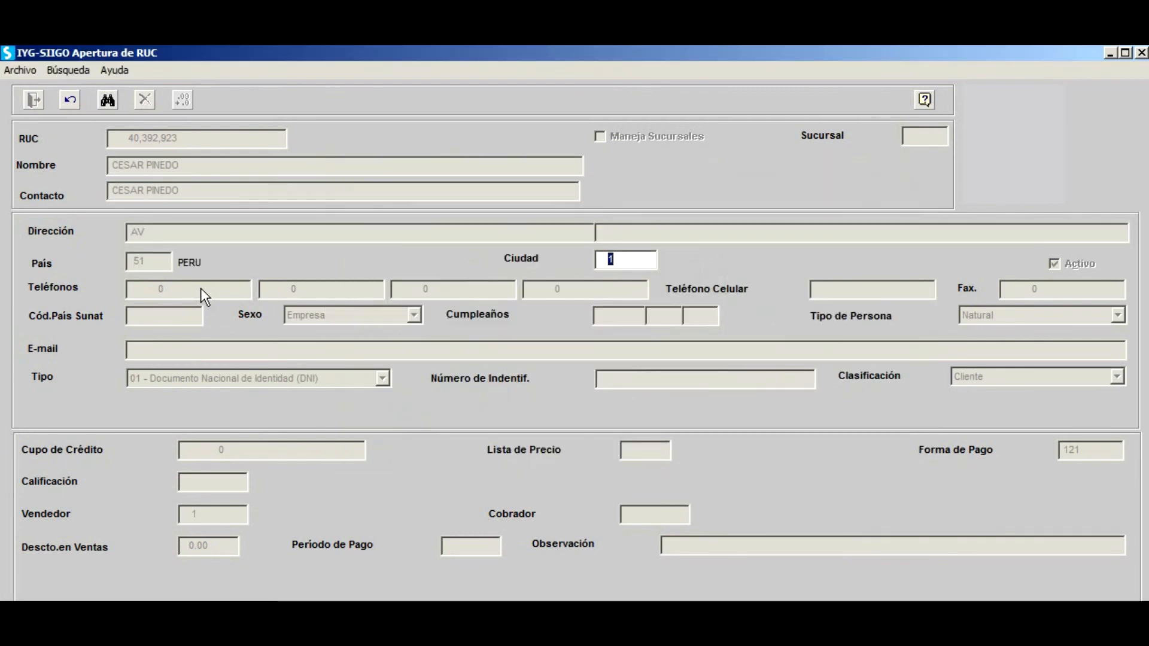
key("Return")
key("Return")
key("Return")
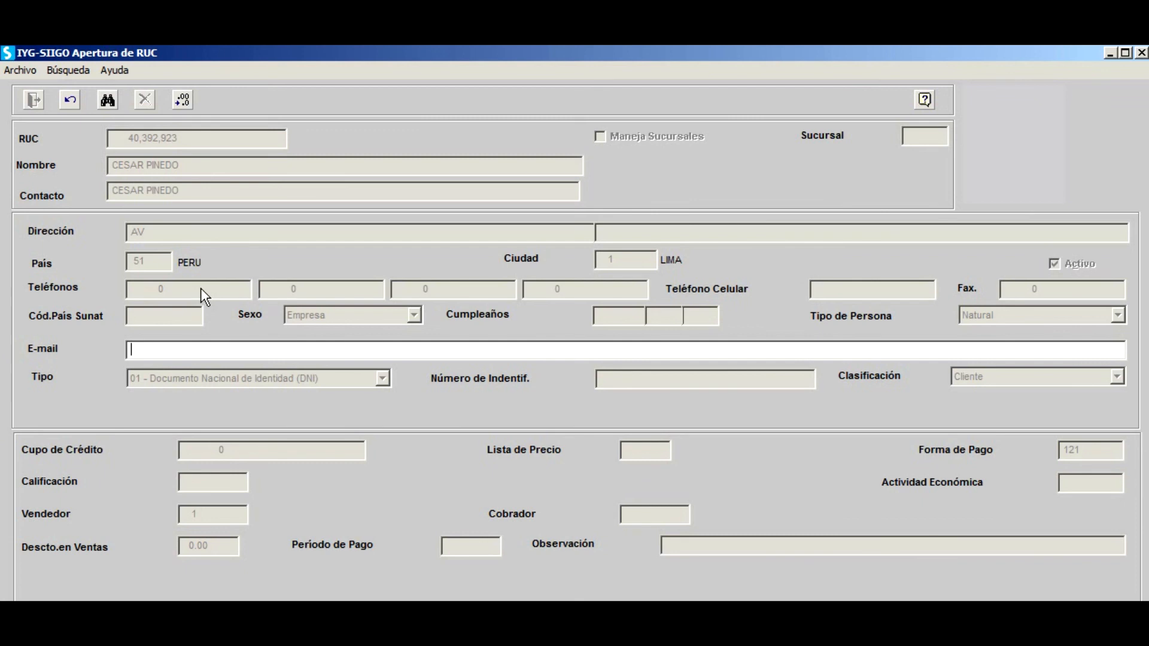
key("Return")
key("Return")
key("Return")
key("Return")
key("Return")
key("Return")
key("Return")
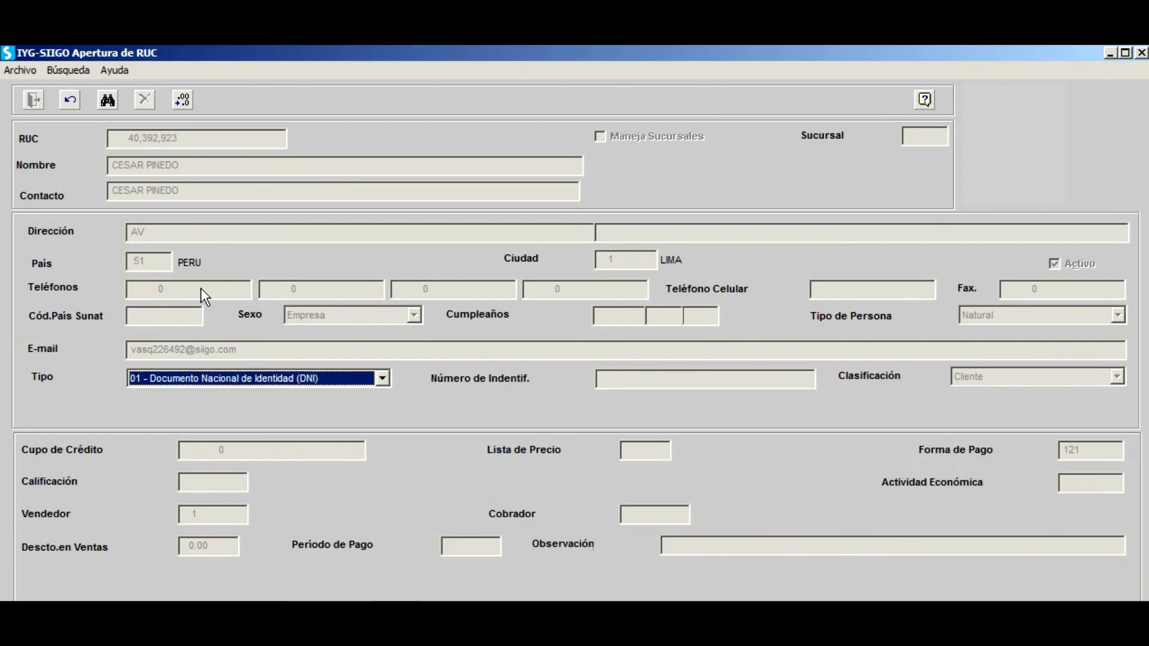
Set price list 1, rating BUENOS, the salesperson and collector 51, then save the customer record.
key("Return")
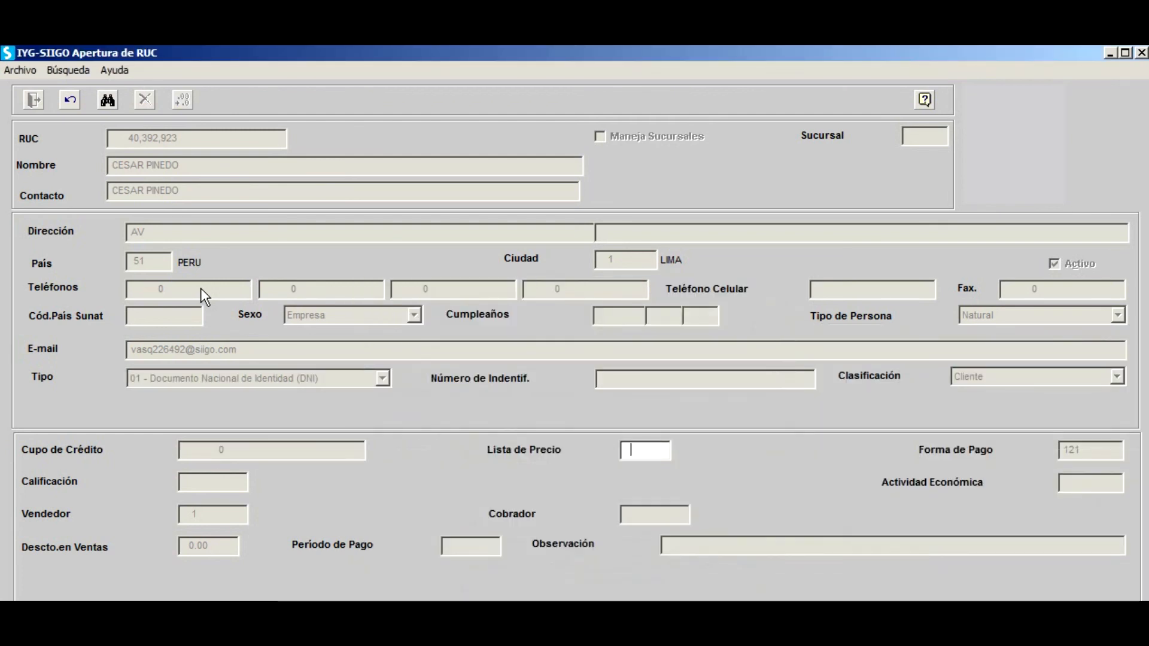
type("1")
key("Return")
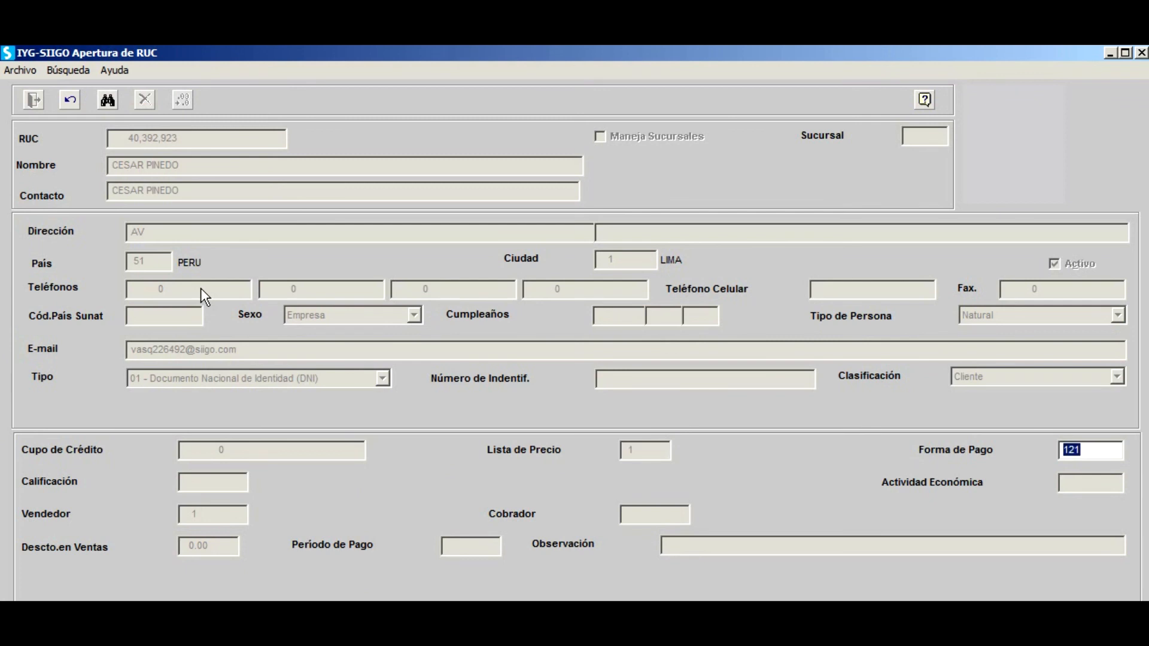
key("Return")
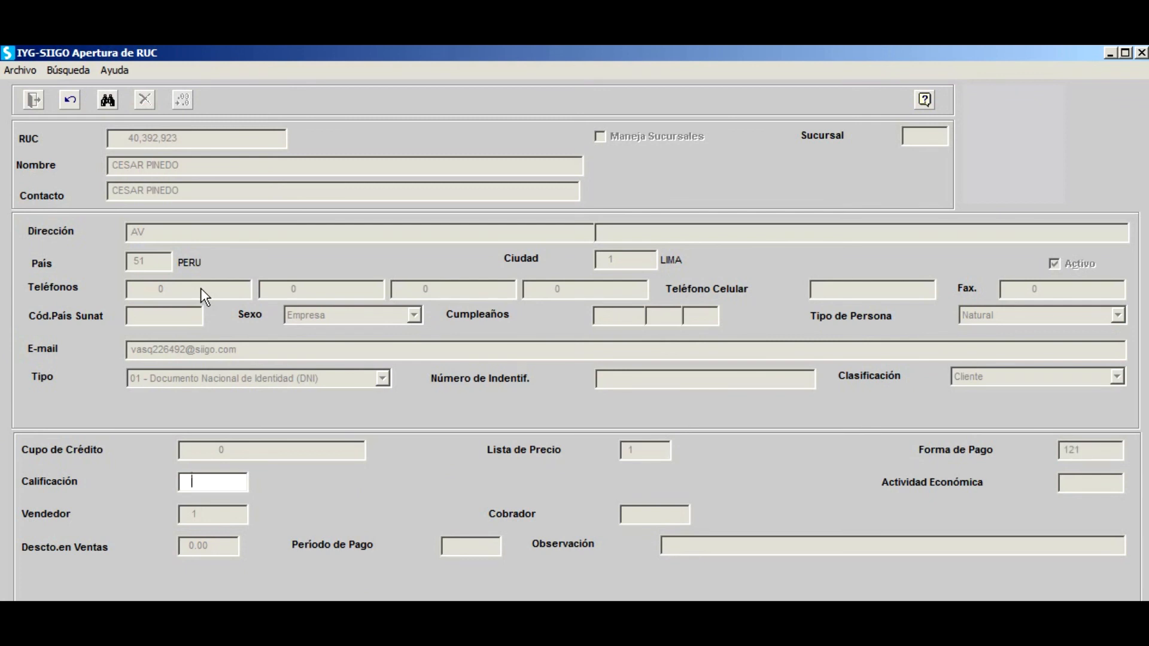
type("1")
key("Return")
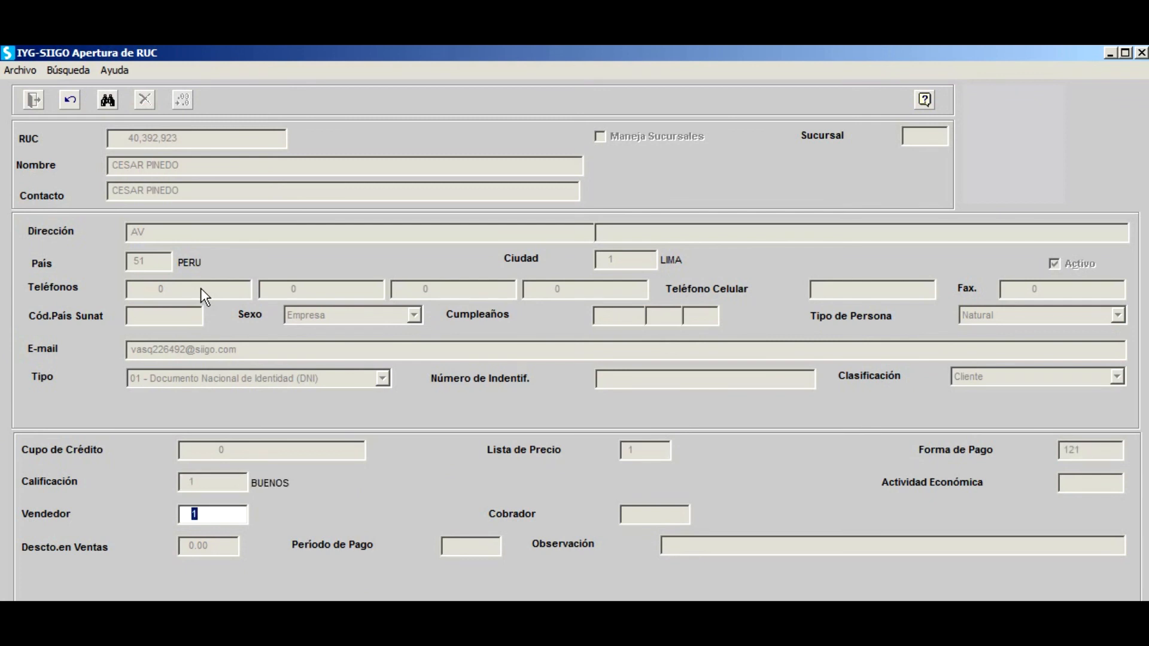
key("Return")
key("Return")
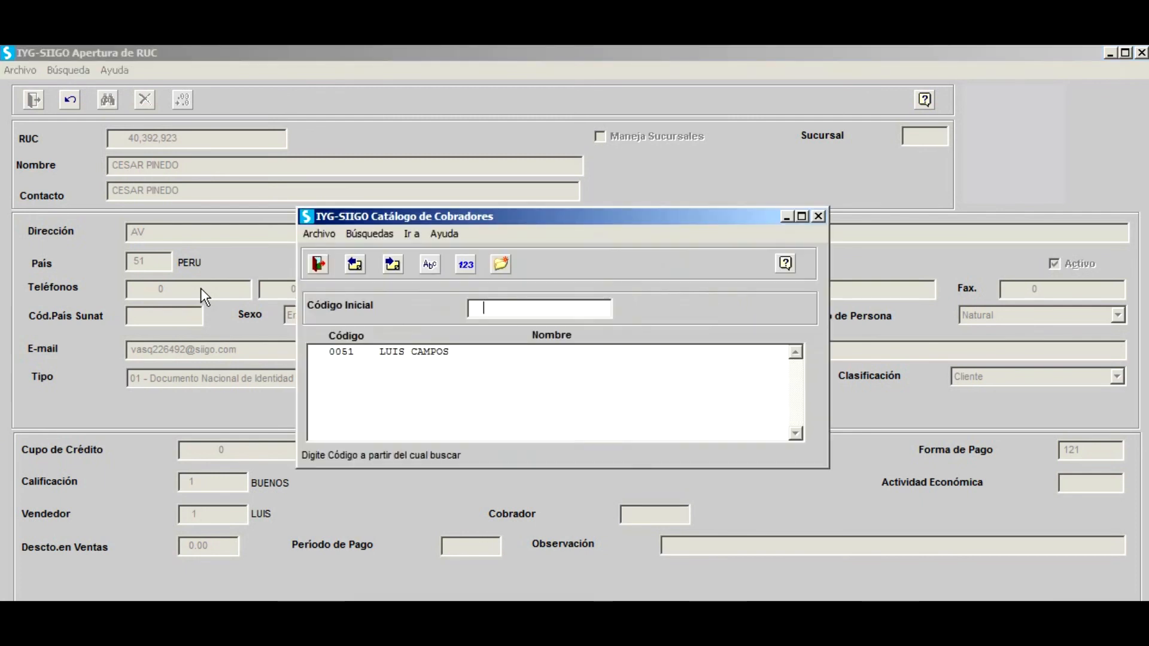
key("Return")
key("Return")
key("Return")
key("Return")
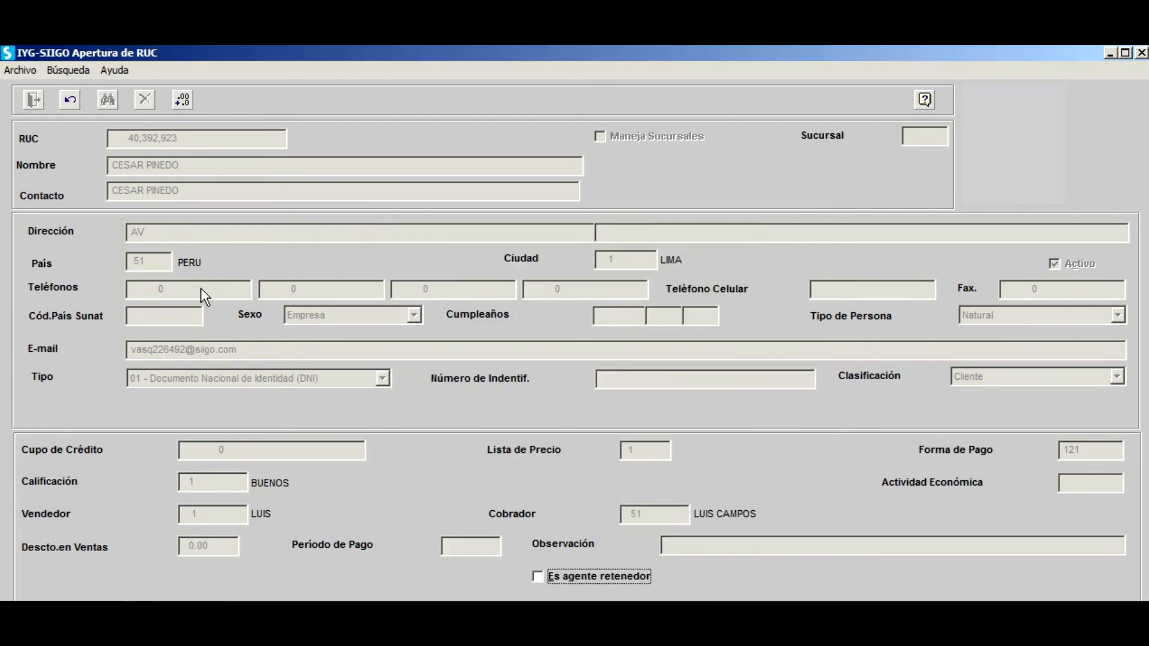
key("Return")
key("Escape")
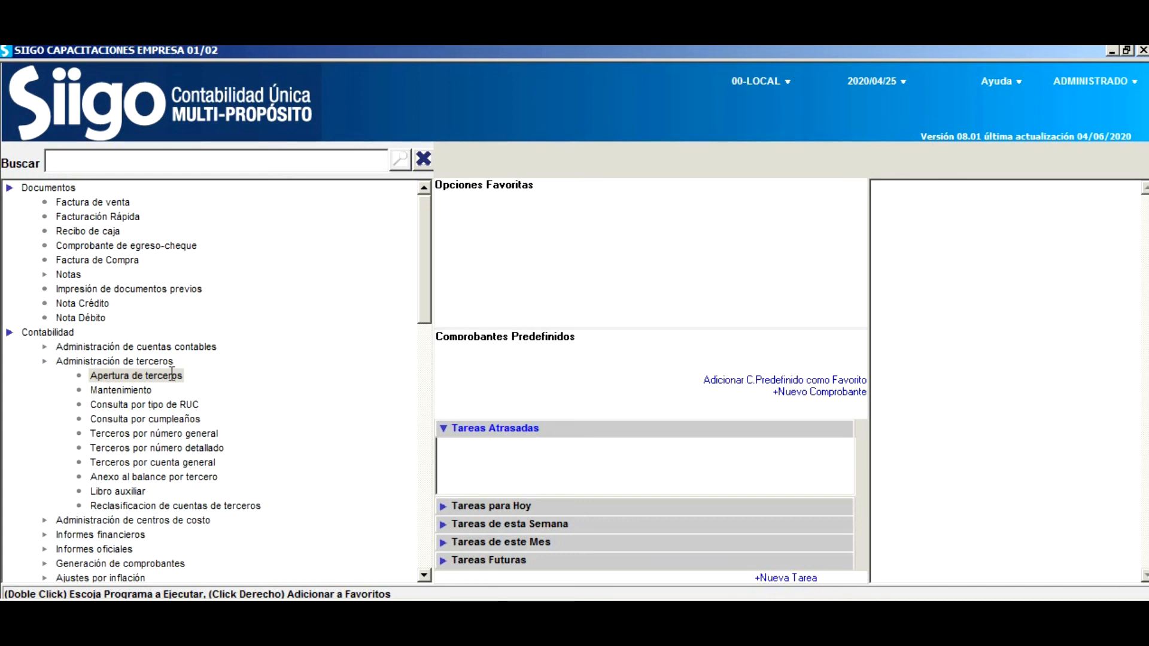
In Impresión de documentos previos, select document type Q, numbers 1 to 1.
left_click(145, 289)
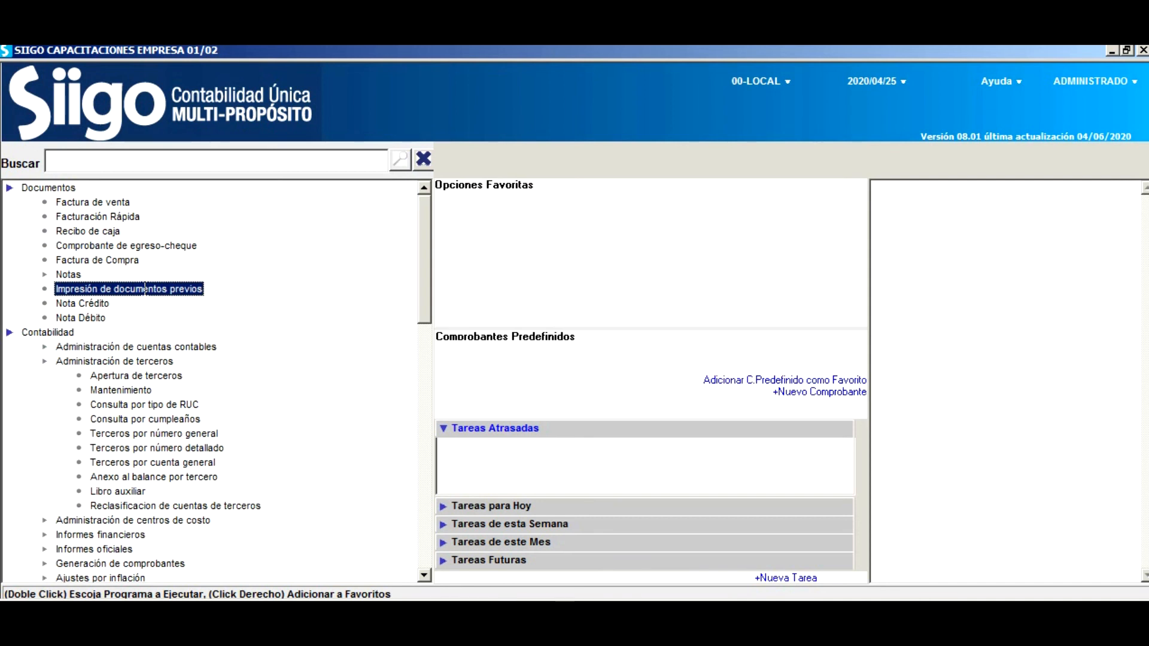
double_click(145, 289)
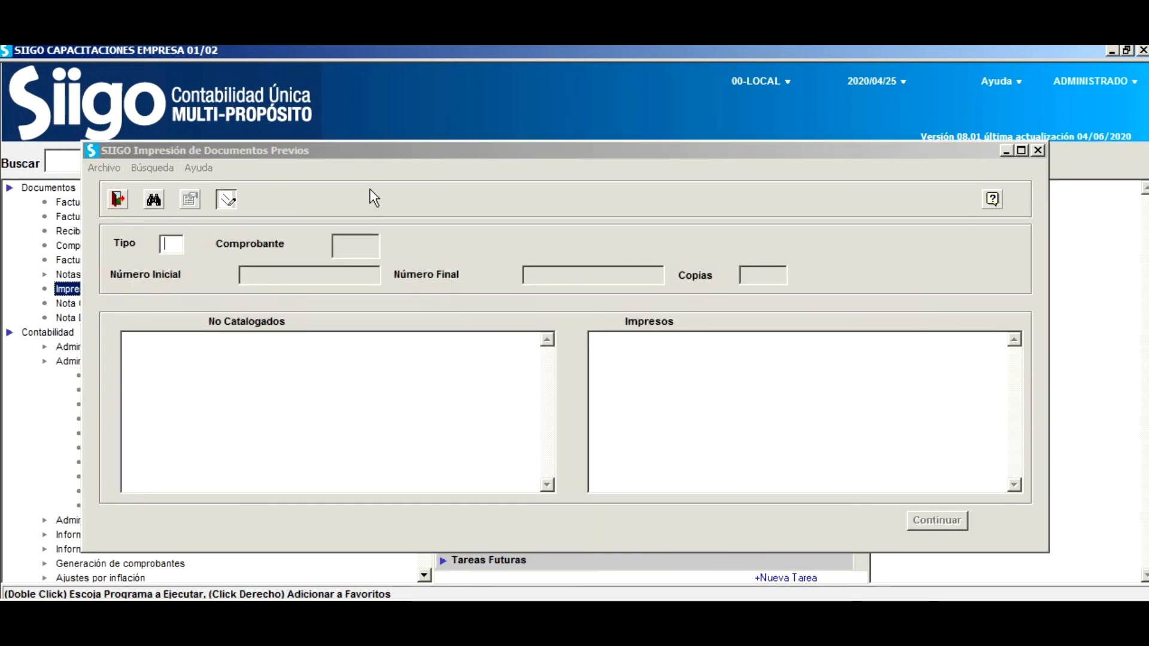
type("q")
key("BackSpace")
type("Q")
key("Return")
type("1")
key("Return")
type("1")
key("Return")
key("Return")
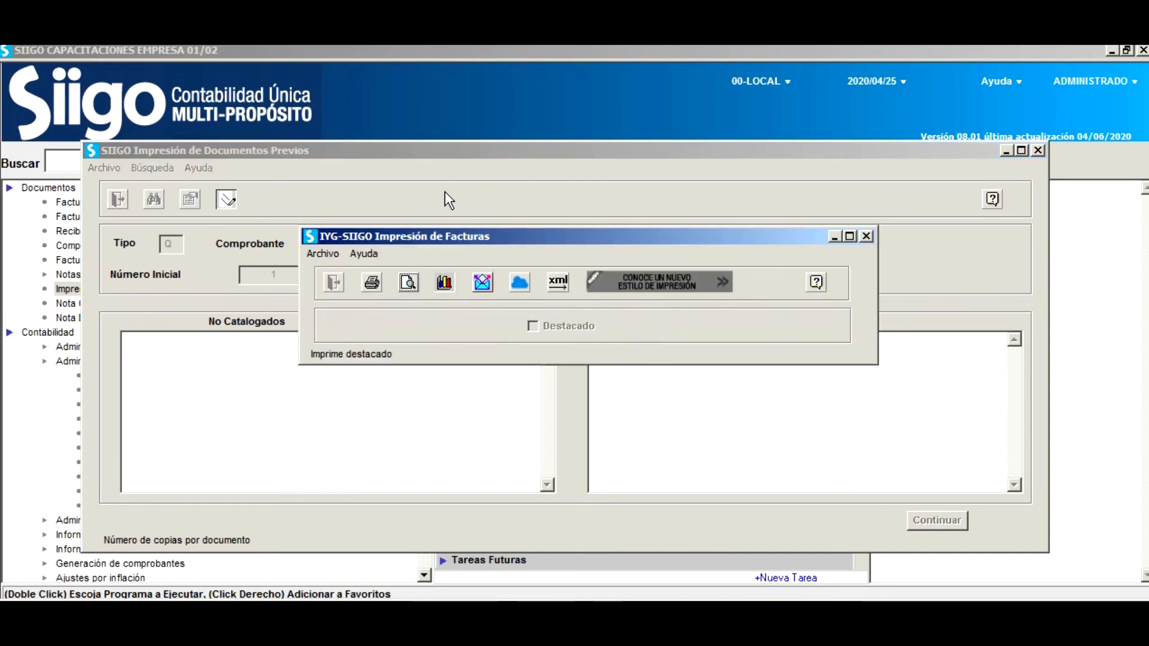
left_click(560, 281)
left_click(465, 325)
left_click(462, 342)
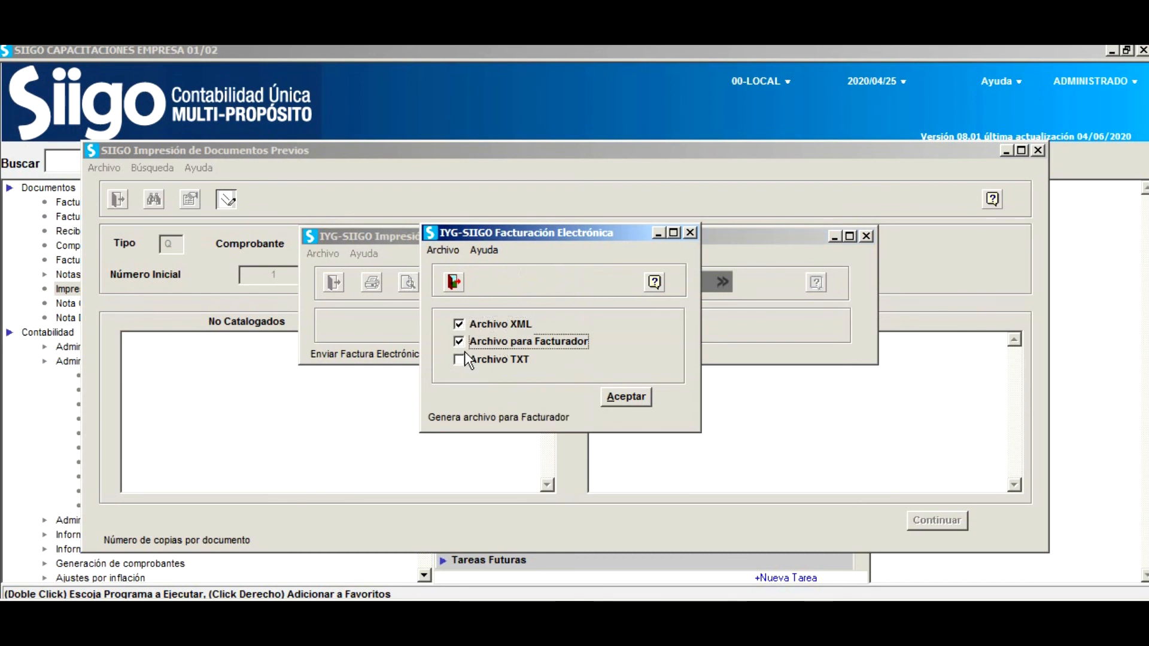
left_click(630, 395)
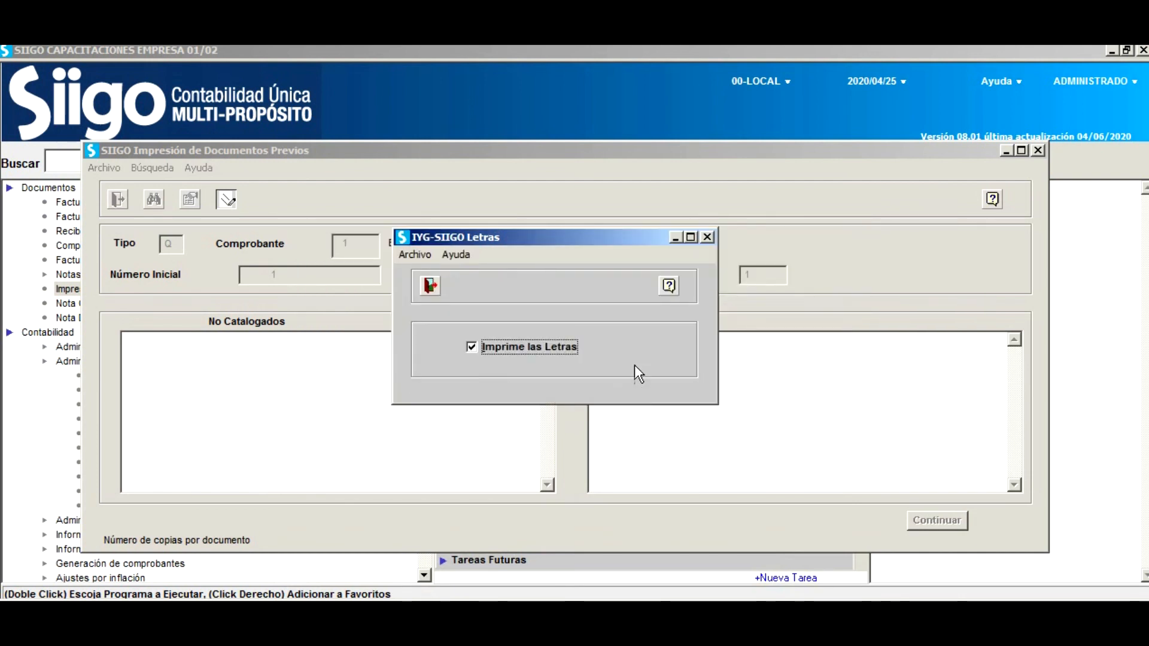
key("Return")
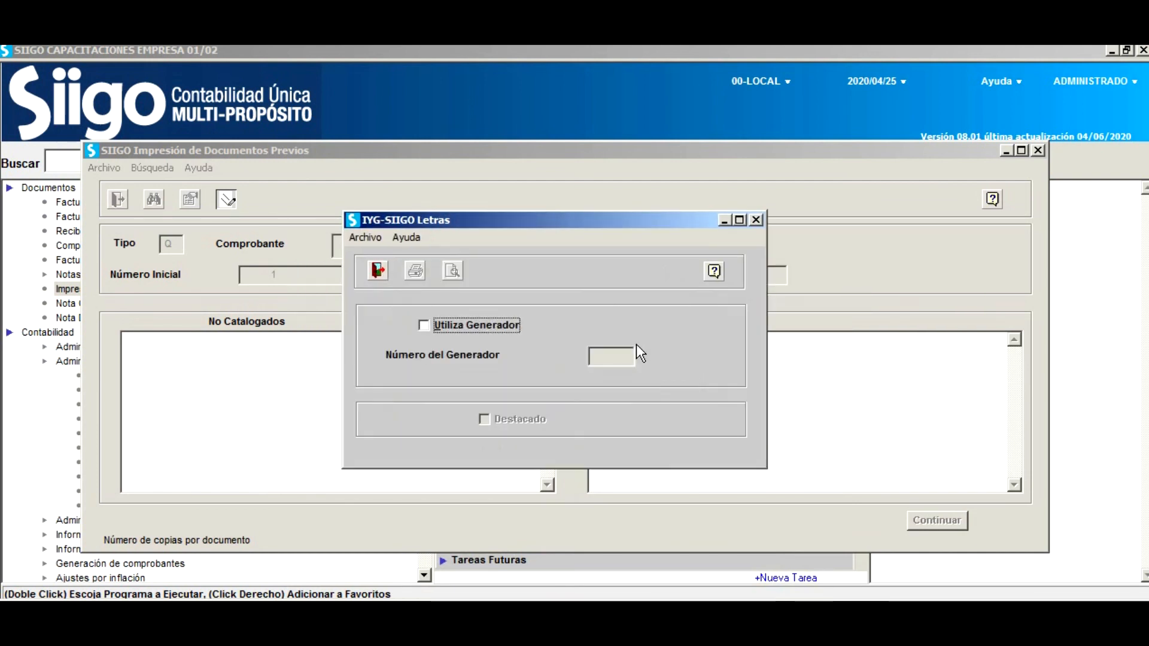
key("Return")
key("Return")
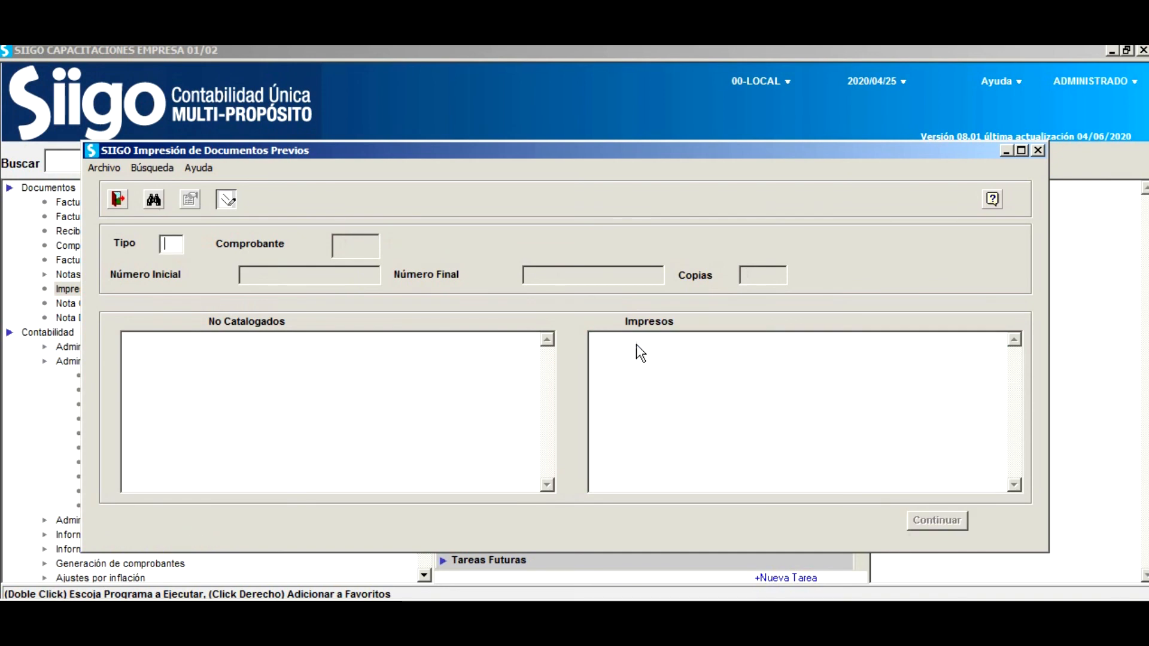
key("Escape")
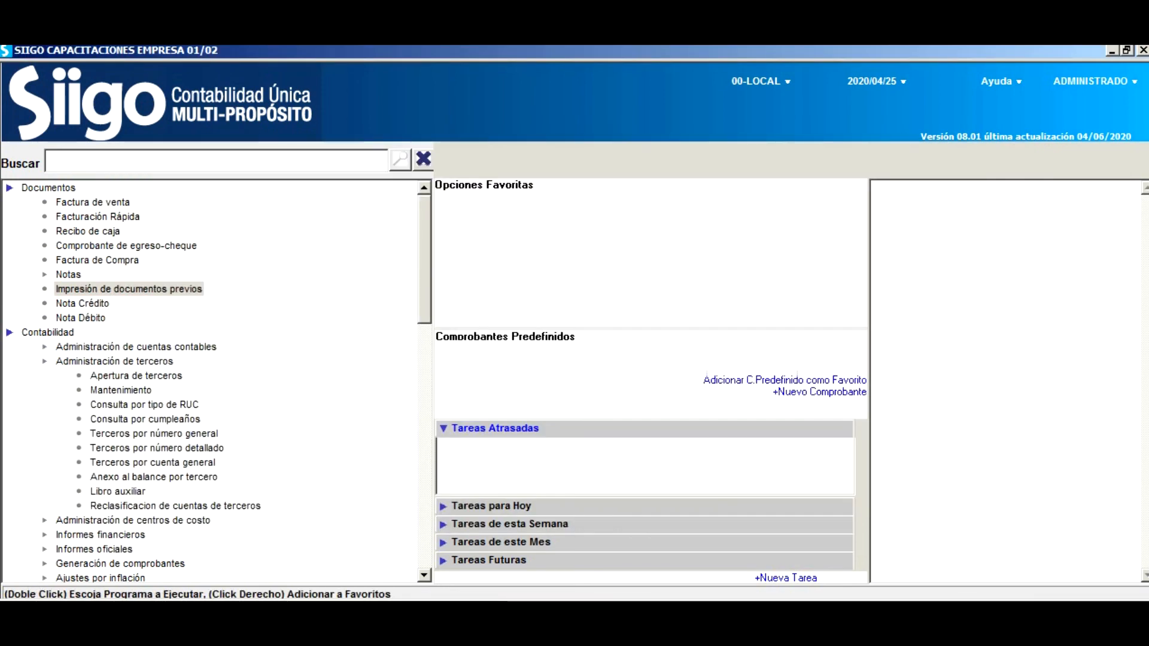
Look over the boleta's new CAB, DET, LEY, TRI and XML files in DOCELECTRONICOS.
left_click(258, 614)
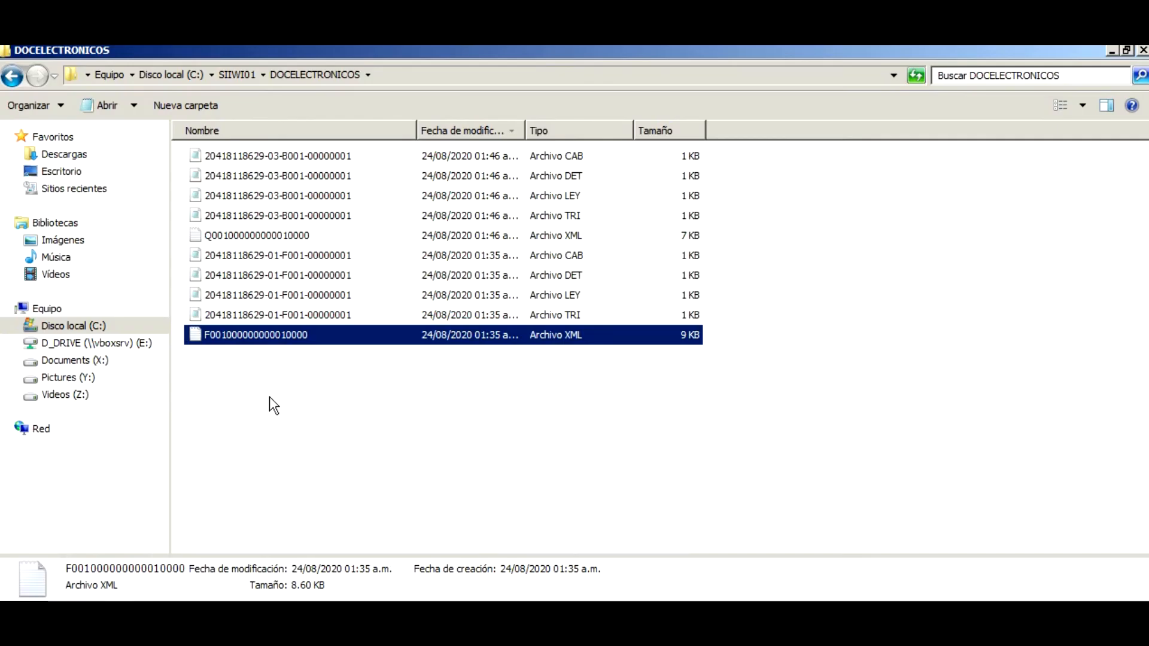
left_click(303, 161)
left_click(330, 178)
left_click(332, 197)
left_click(333, 217)
left_click(301, 236)
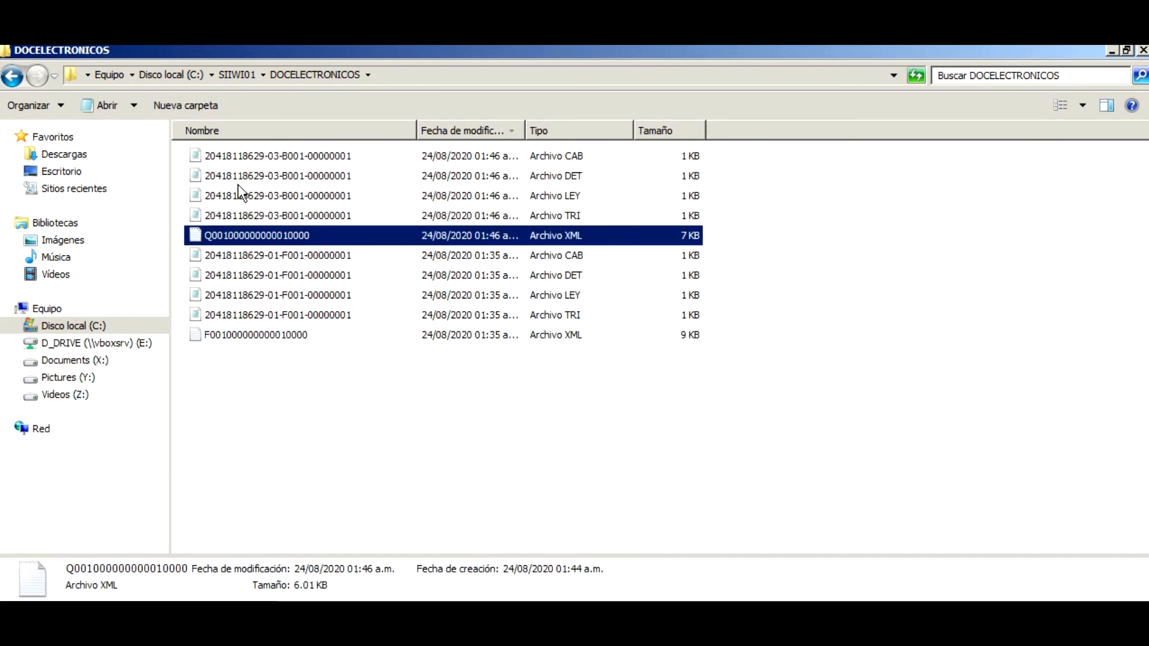
Recheck the four B001 files and the 7 KB Q001 XML, then close Explorer and collapse SIIGO's menu.
left_click(369, 156)
left_click_drag(734, 150, 652, 212)
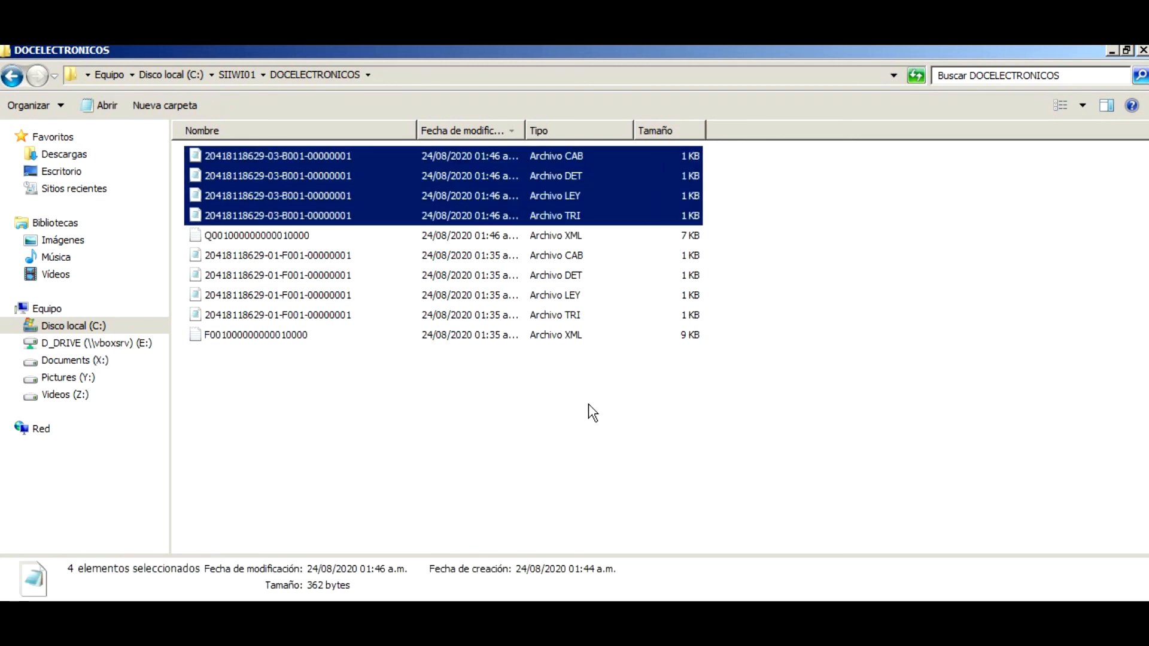
left_click(291, 237)
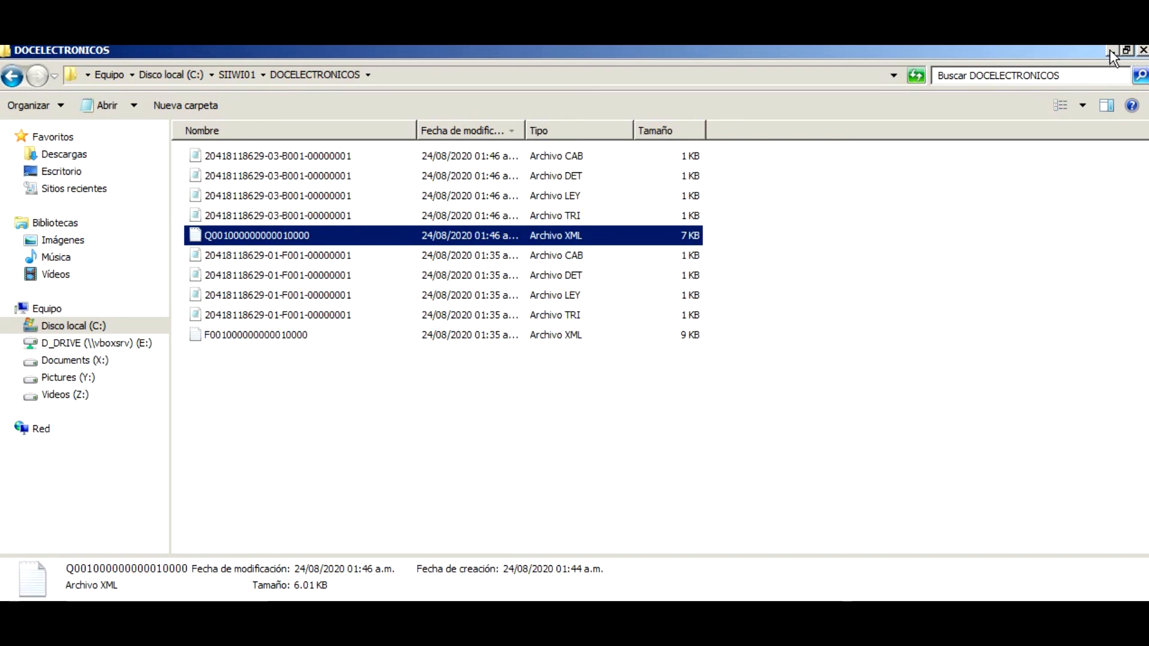
left_click(1143, 51)
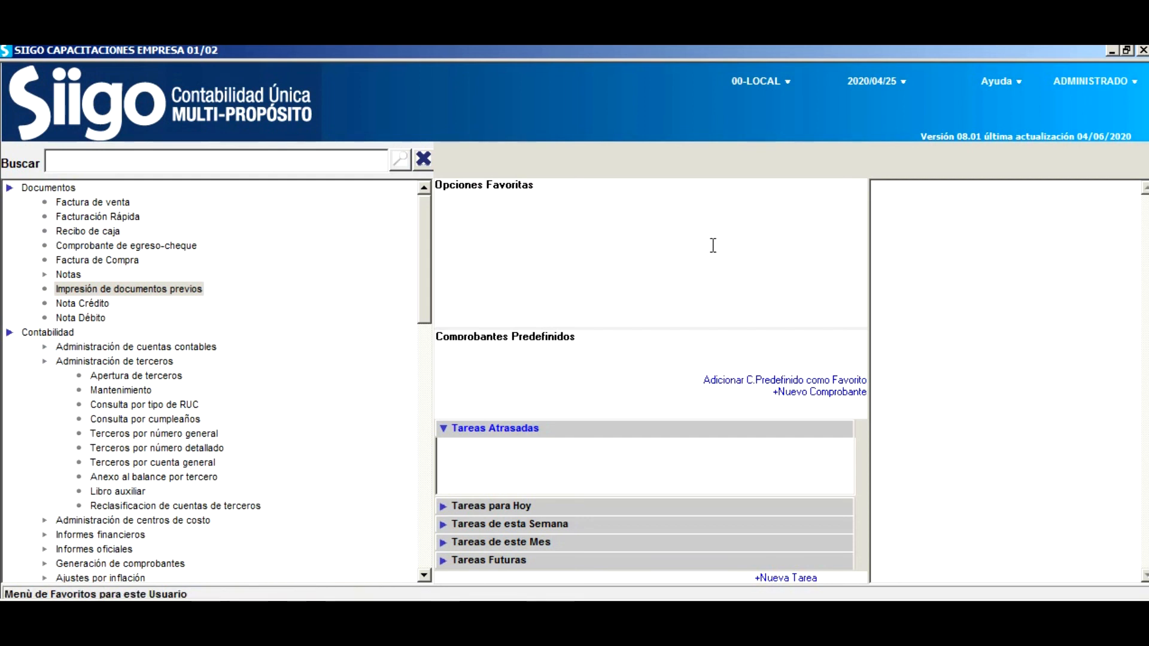
left_click(424, 159)
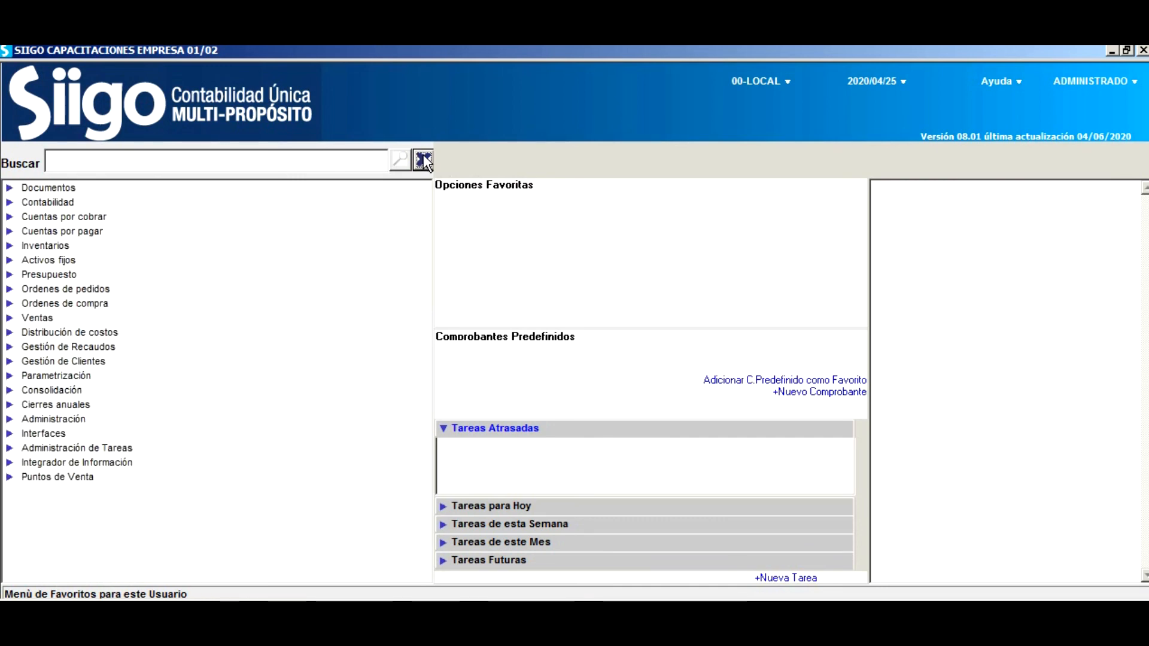